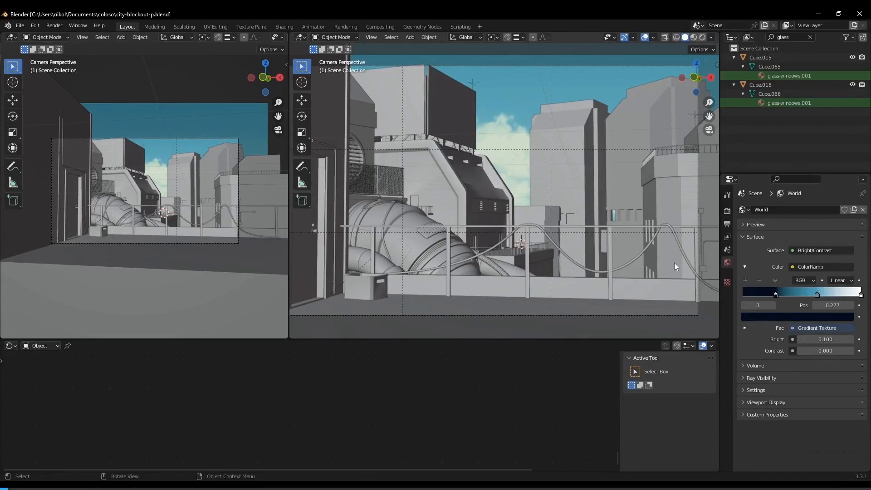
- Select the vented panel on the angled building and switch the larger camera viewport to Rendered shading to examine the scene
scroll(488, 200, "up", 5)
left_click(461, 240)
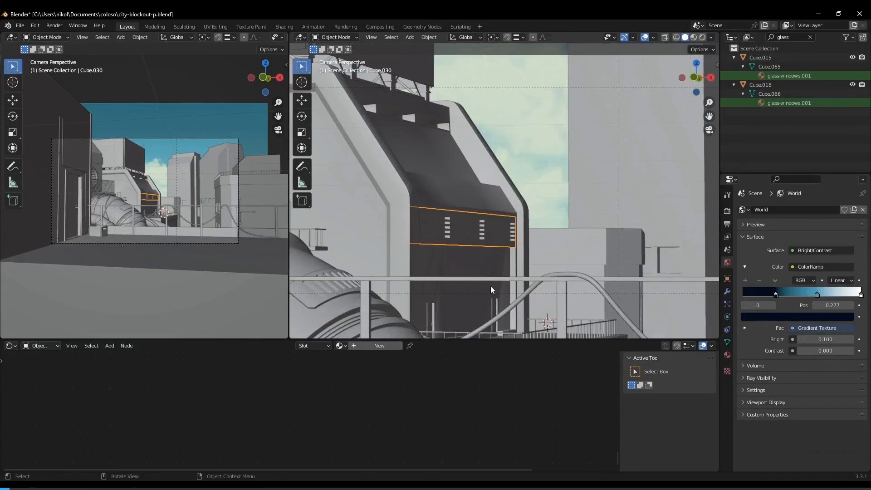
key("z")
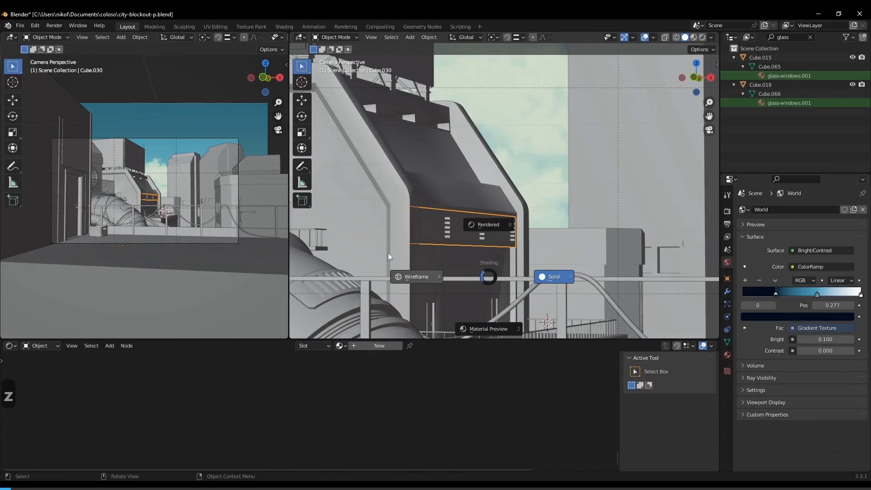
key("8")
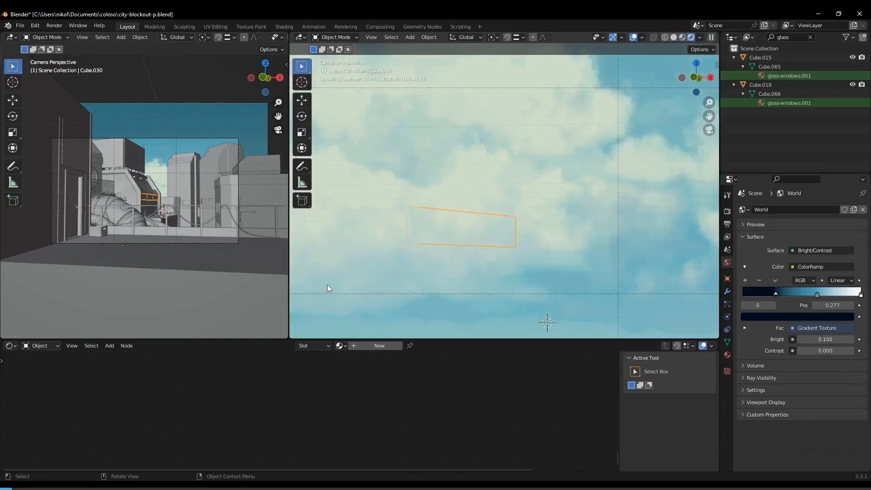
scroll(456, 230, "up", 2)
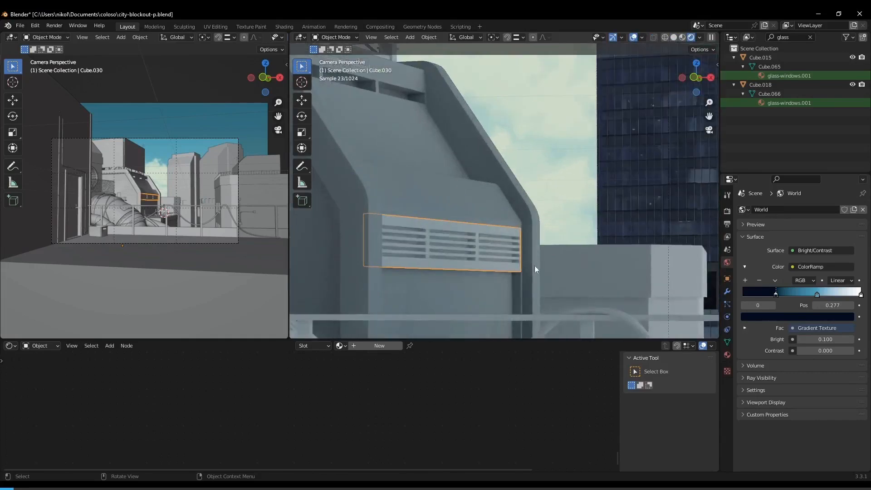
scroll(532, 236, "down", 2)
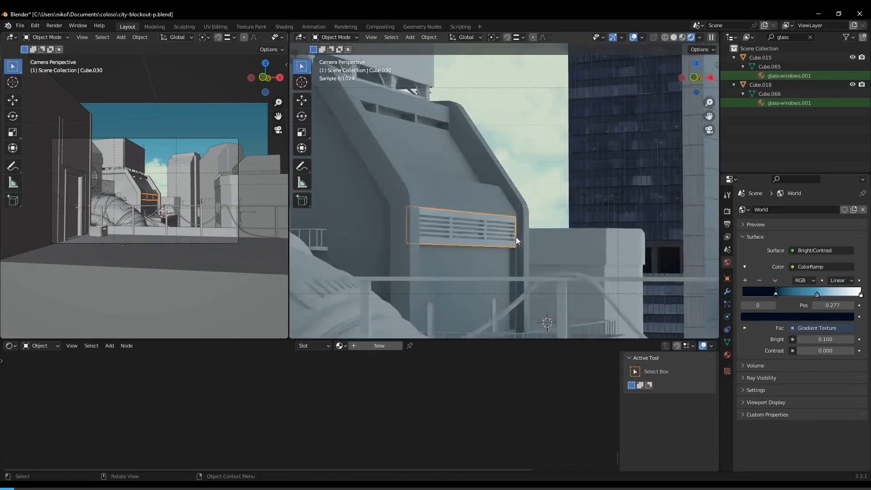
scroll(516, 229, "down", 4)
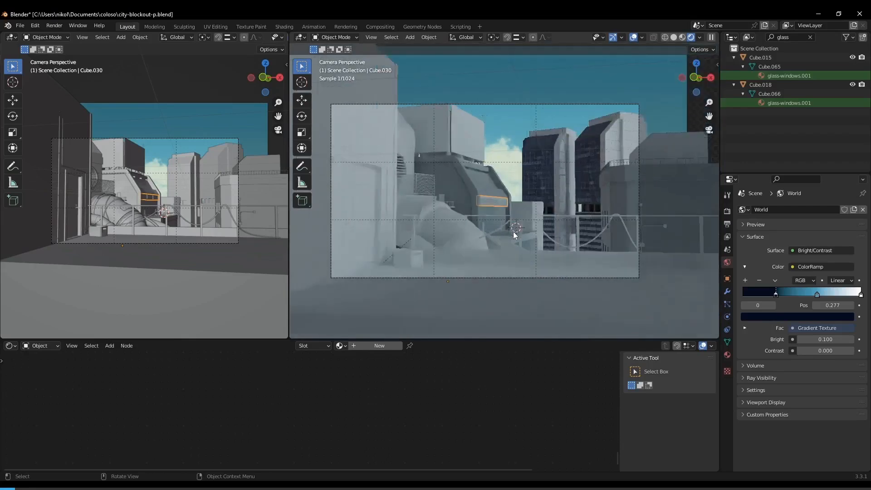
scroll(511, 226, "up", 3)
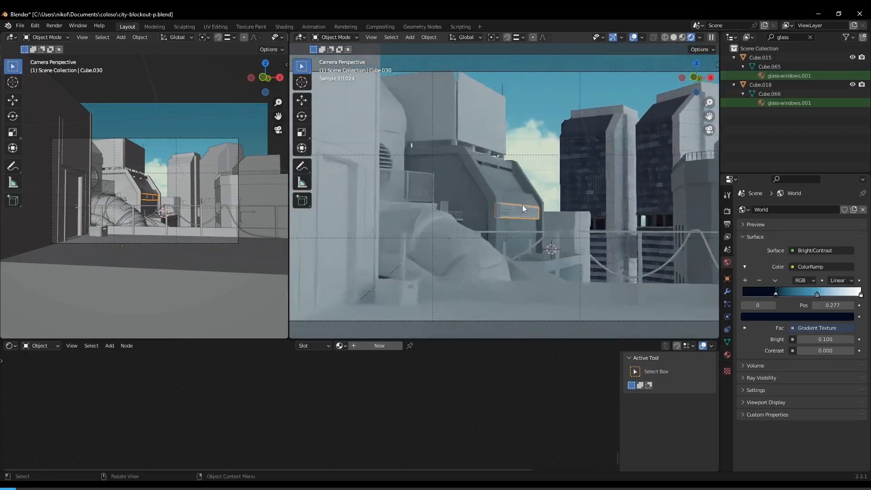
scroll(522, 205, "down", 3)
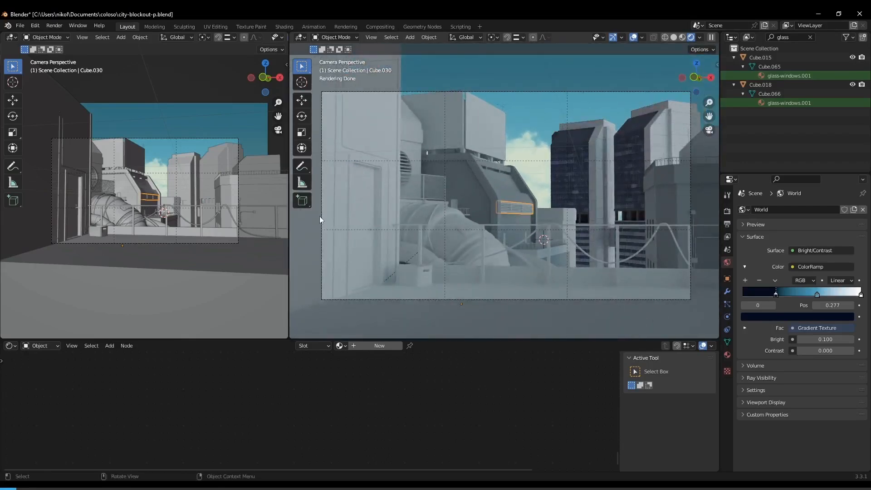
- Select only the separate box-shaped building at the far side of the foreground group and show its material slots
middle_click_drag(528, 213, 547, 271)
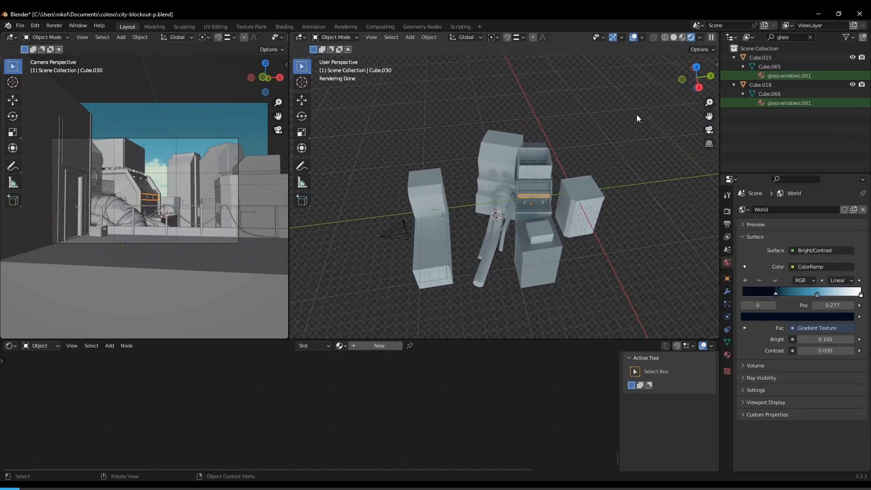
middle_click_drag(639, 186, 620, 121)
left_click_drag(629, 110, 413, 307)
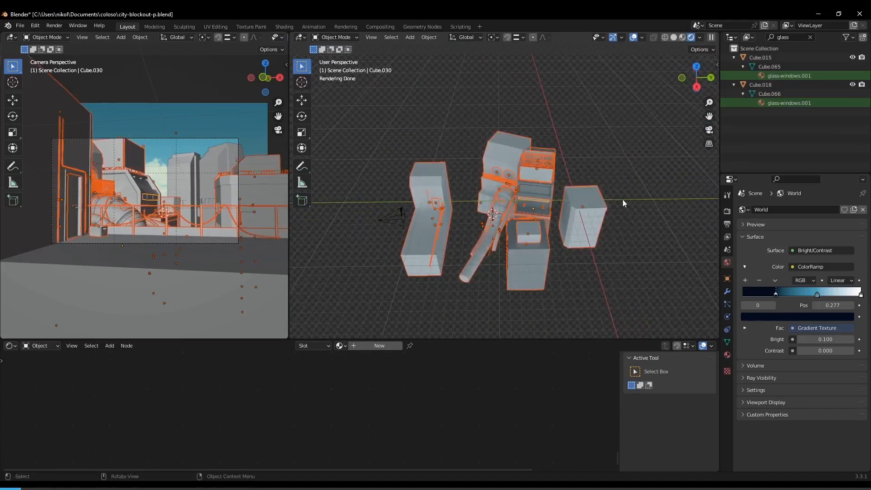
left_click(587, 201)
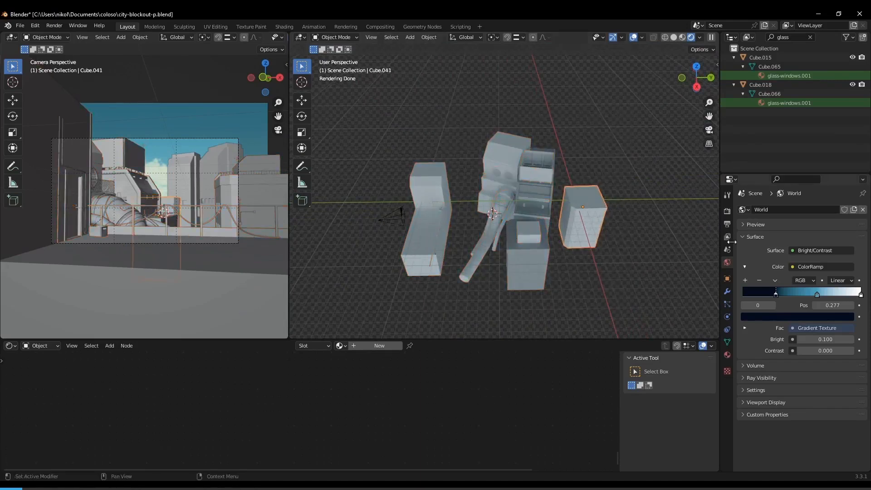
left_click(727, 355)
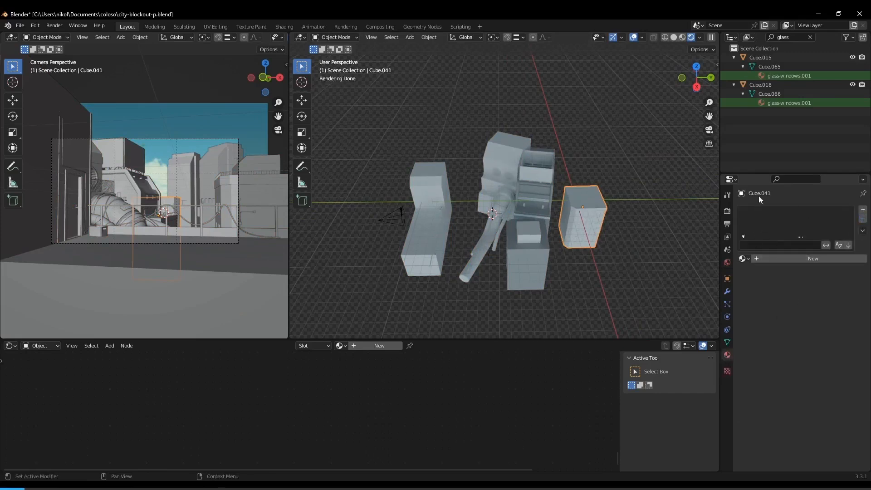
- Select all foreground objects with the box-shaped building active and bring up the Copy Material to Selected option
left_click_drag(622, 119, 372, 291)
scroll(622, 227, "down", 4)
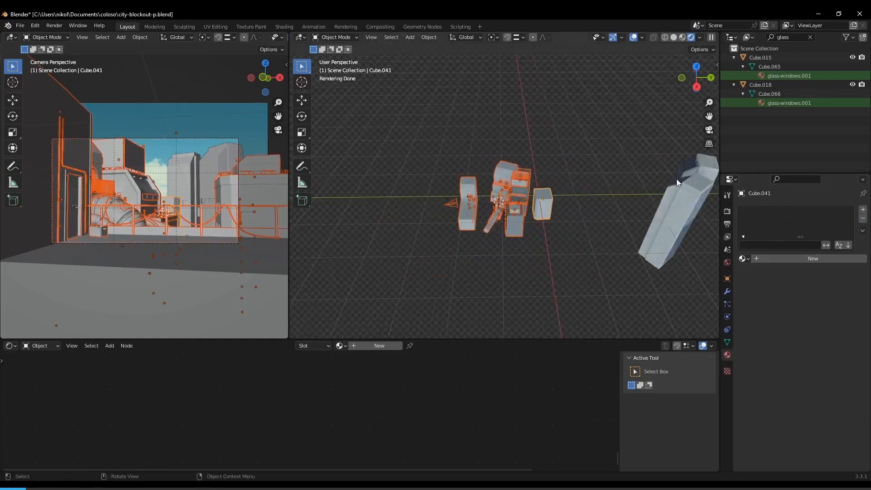
scroll(583, 210, "up", 7)
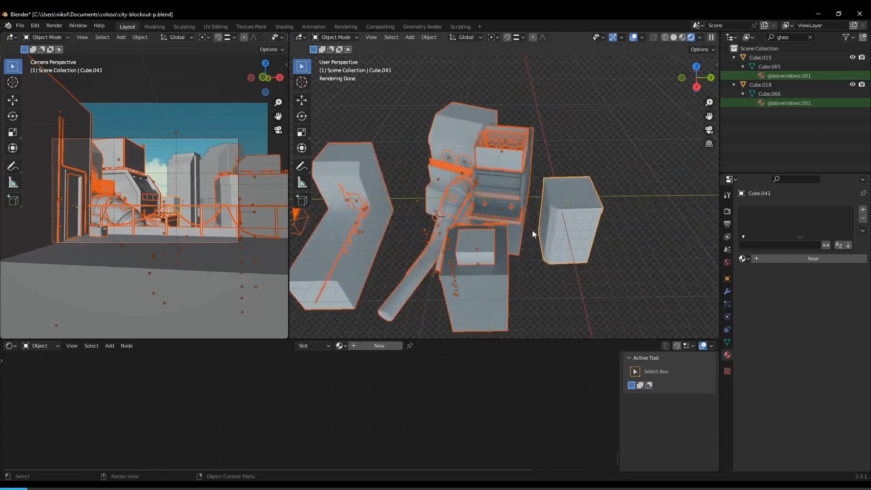
left_click(592, 226, "shift")
left_click(595, 226, "shift")
left_click(863, 232)
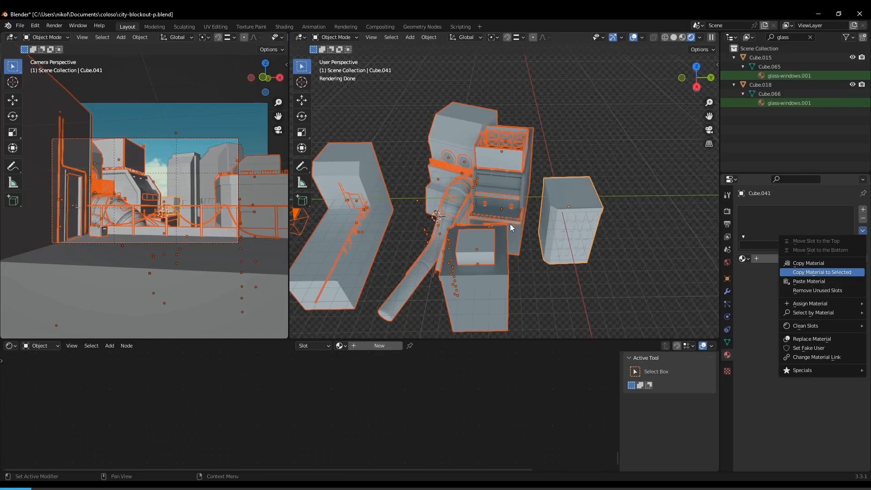
middle_click_drag(510, 224, 529, 205)
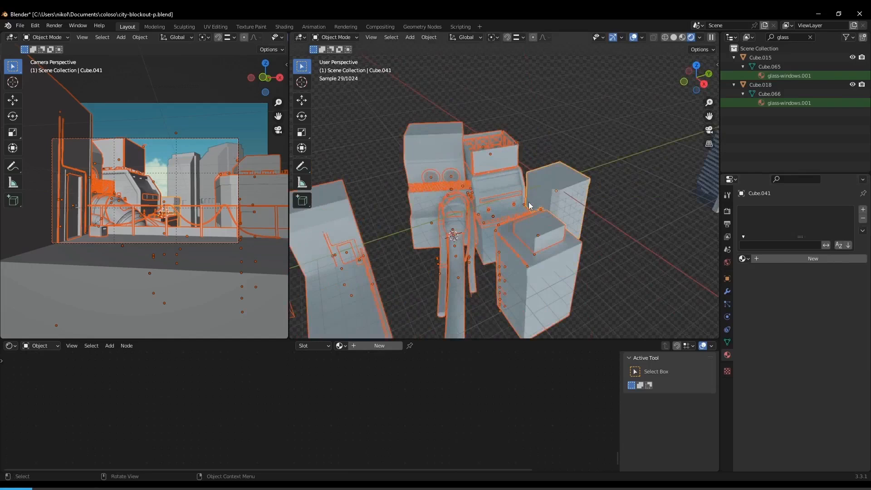
- Restore the camera view in the rendered viewport, and widen the solid viewport with a top view of the scene
scroll(530, 207, "down", 3)
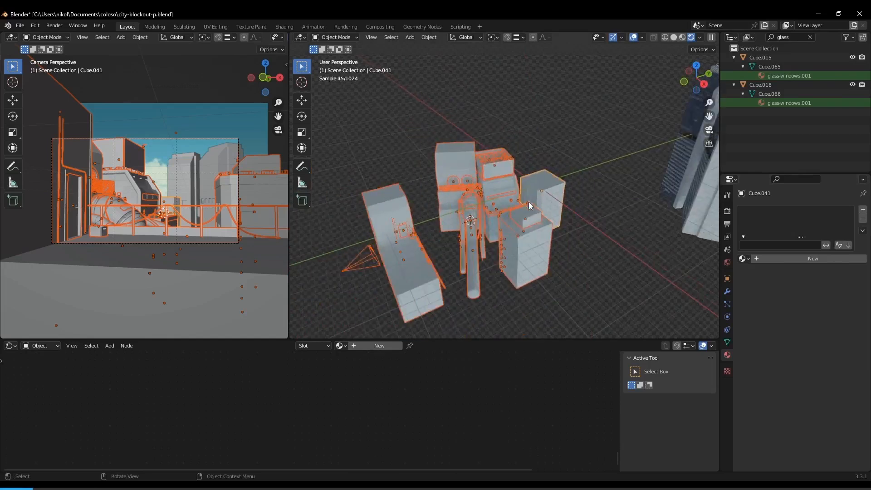
key("KP_0")
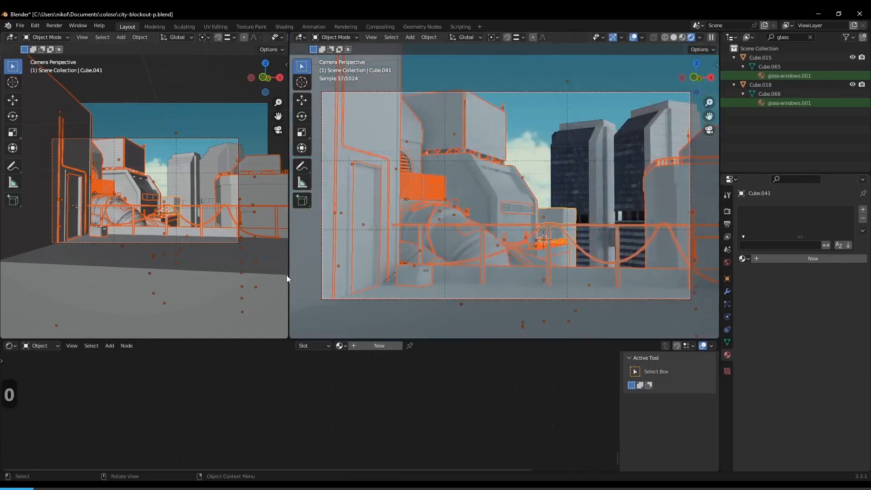
left_click_drag(287, 275, 394, 267)
scroll(211, 214, "down", 2)
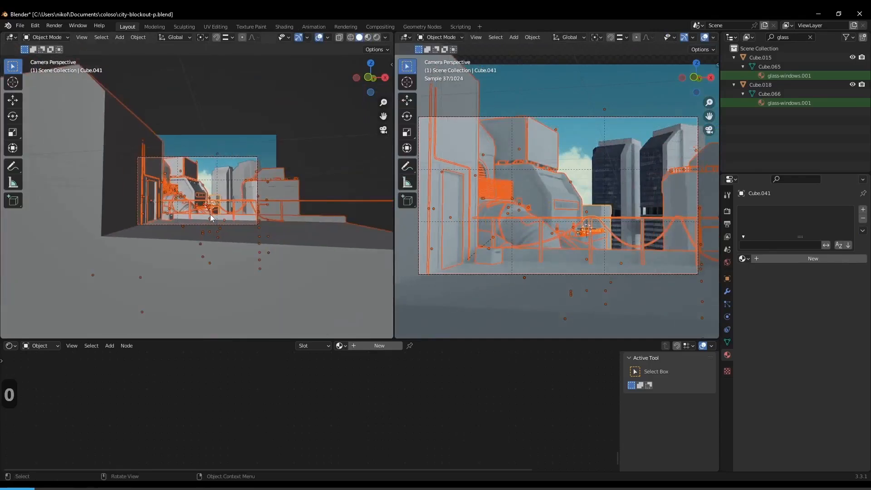
key("KP_7")
middle_click_drag(243, 184, 226, 187, "shift")
scroll(221, 248, "up", 2)
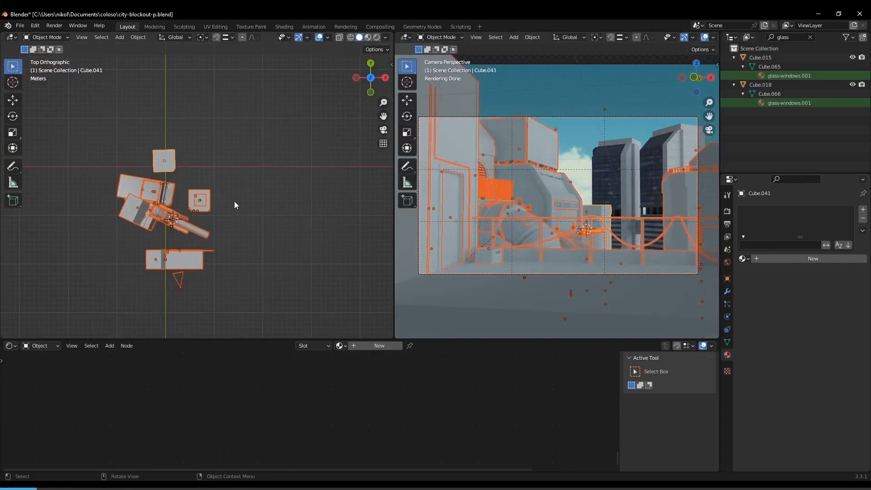
- Add an area light to the scene
key("shift+a")
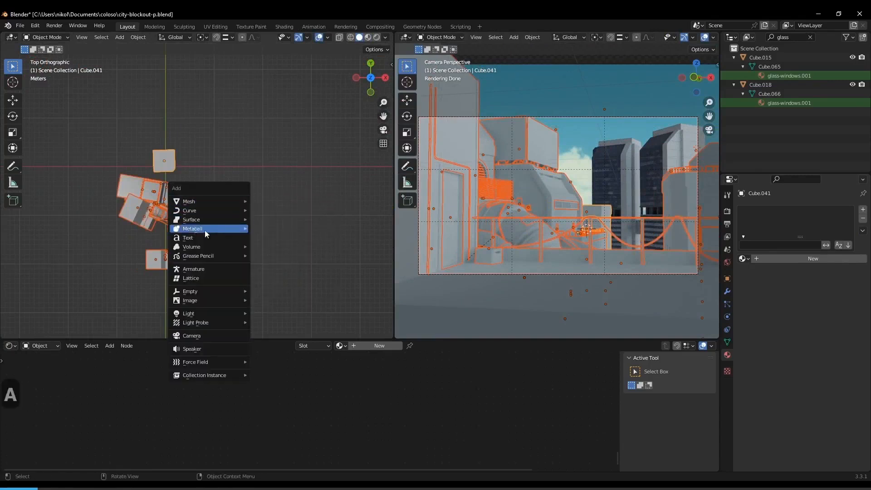
mouse_move(213, 316)
left_click(283, 342)
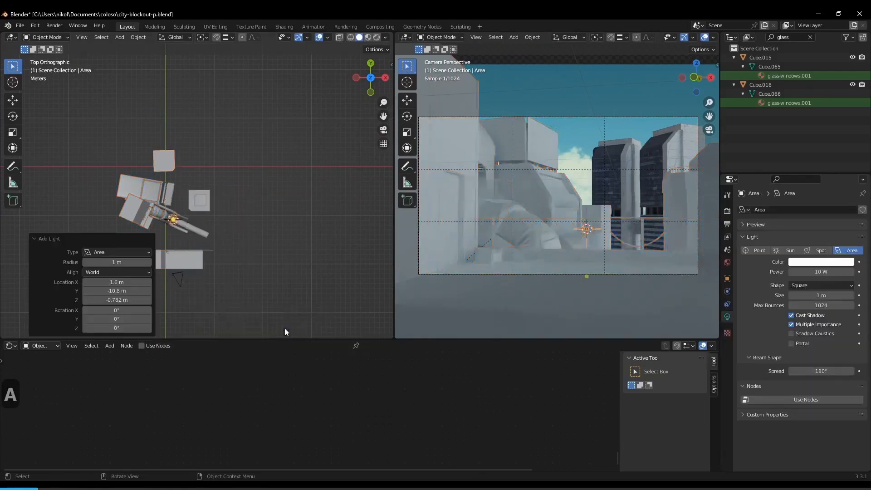
- Move the area light about 25 m along X and 29 m along Y, out beside the distant towers
middle_click_drag(262, 190, 260, 238, "shift")
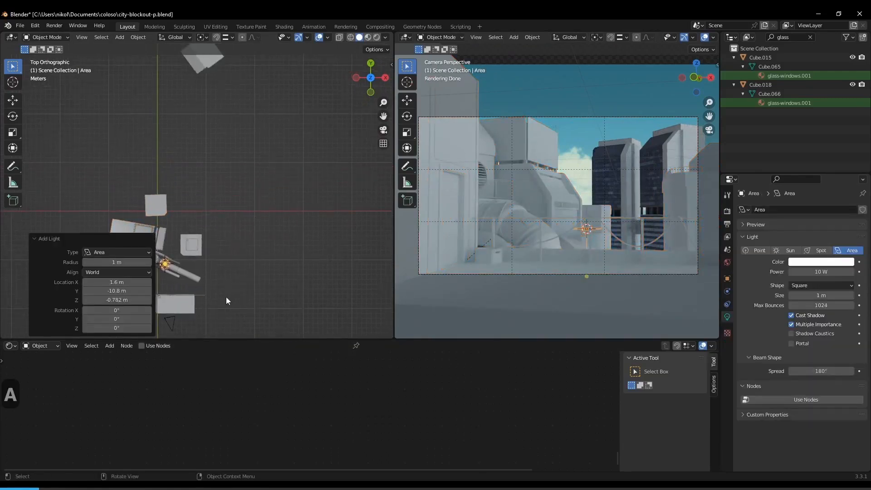
key("g")
left_click(320, 152)
scroll(317, 154, "down", 3)
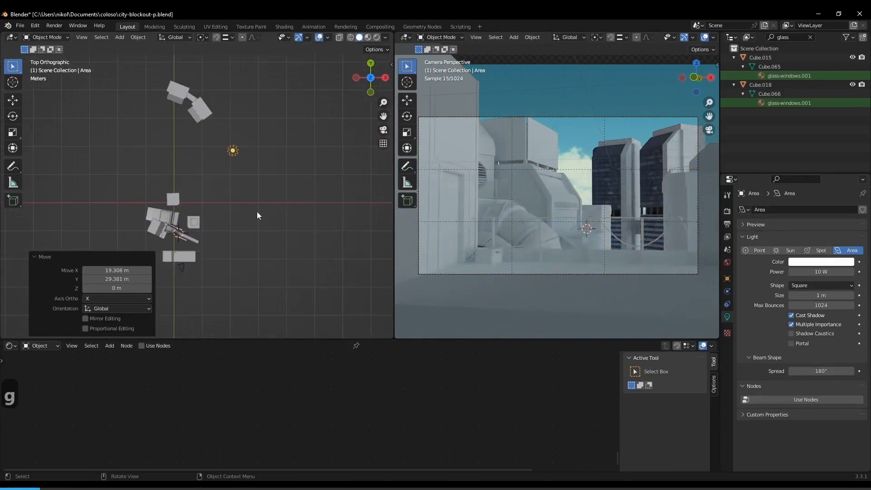
key("g")
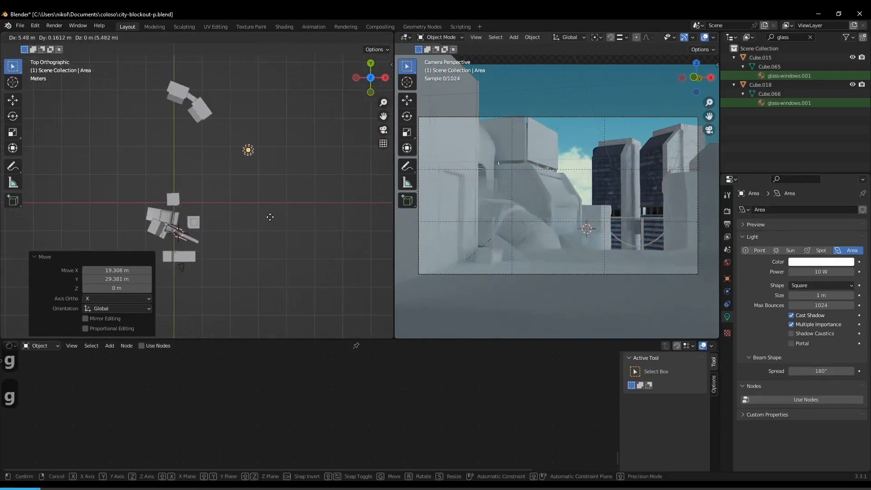
left_click(287, 212)
- Rotate the area light about 79.5° to face the foreground buildings and raise it about 19 m along Z
middle_click_drag(288, 212, 230, 129)
key("r")
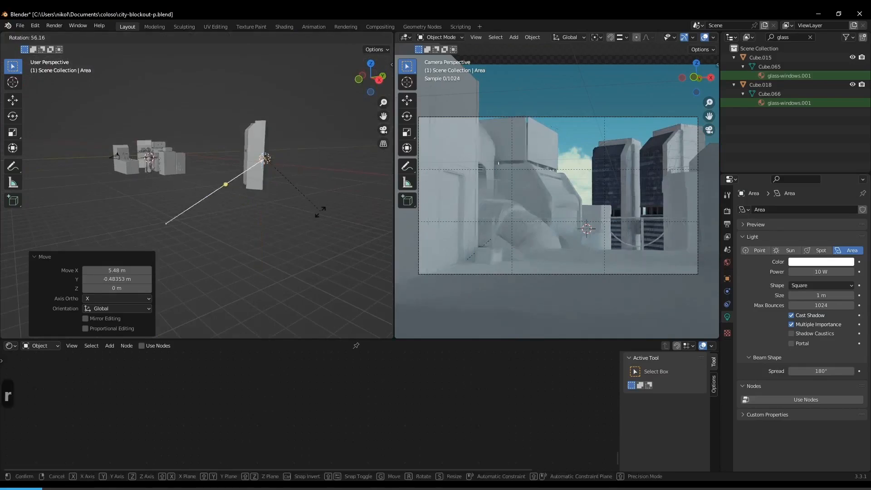
left_click(299, 239)
key("g")
key("z")
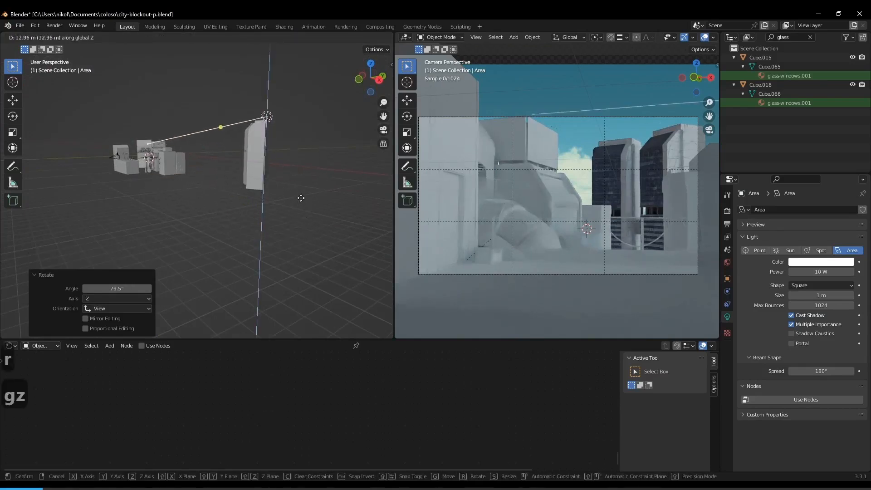
left_click(301, 168)
- Lower the area light about 6 m along Z and fine-tune its aim at the foreground buildings, finishing with a rotation of about 4°
key("e")
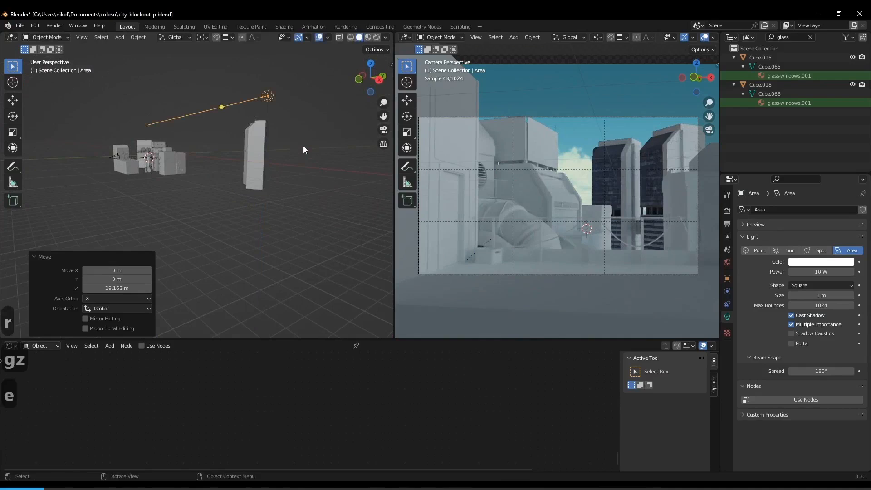
key("r")
left_click(306, 128)
key("g")
key("z")
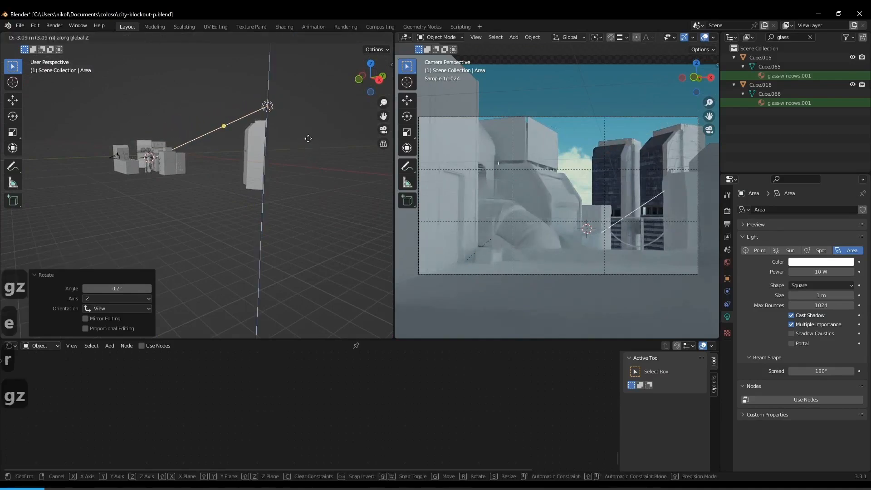
left_click(308, 148)
key("r")
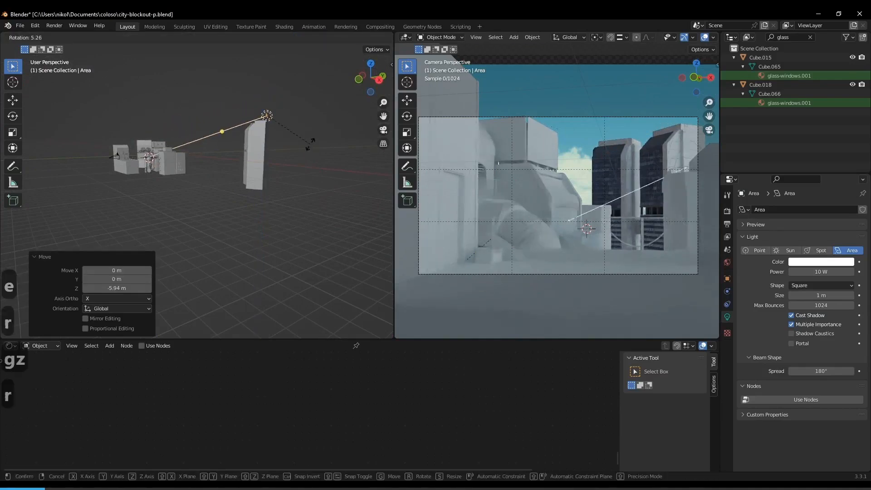
left_click(310, 143)
- Set the area light's power to 10000 W and its size to 5 m
middle_click_drag(310, 143, 251, 228)
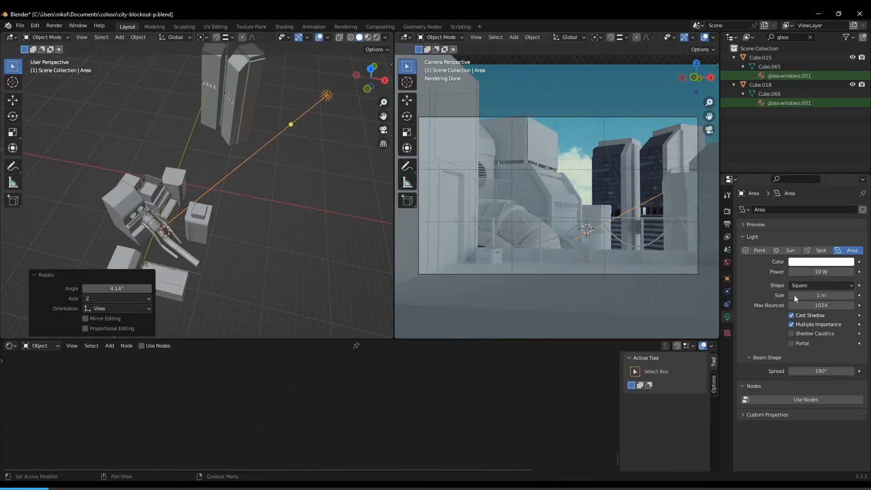
left_click(826, 271)
type("10000")
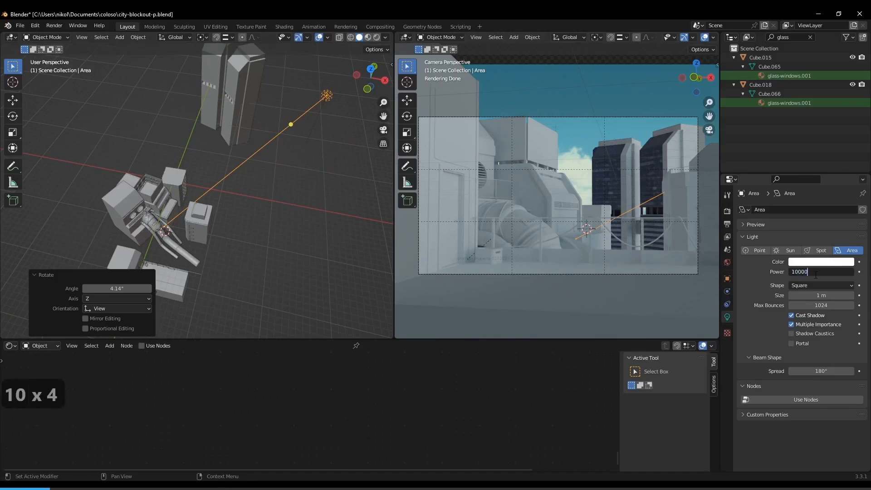
key("Return")
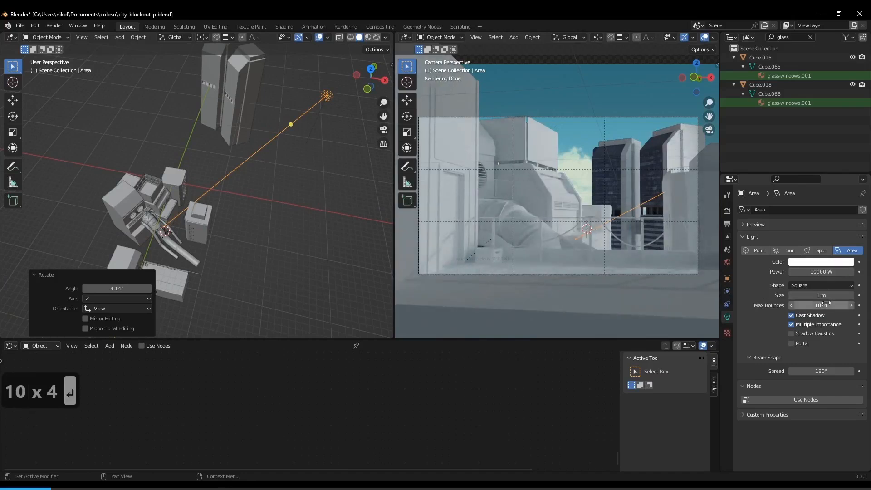
left_click(831, 296)
type("5")
key("Return")
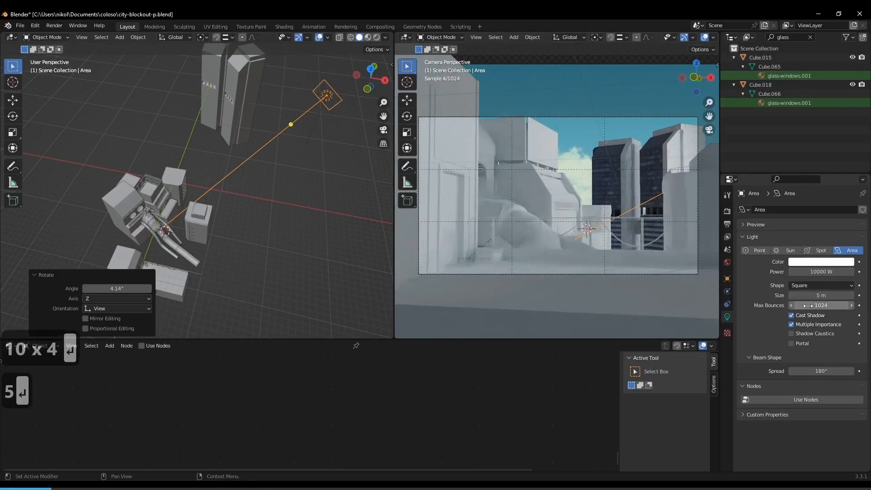
middle_click_drag(374, 216, 304, 214)
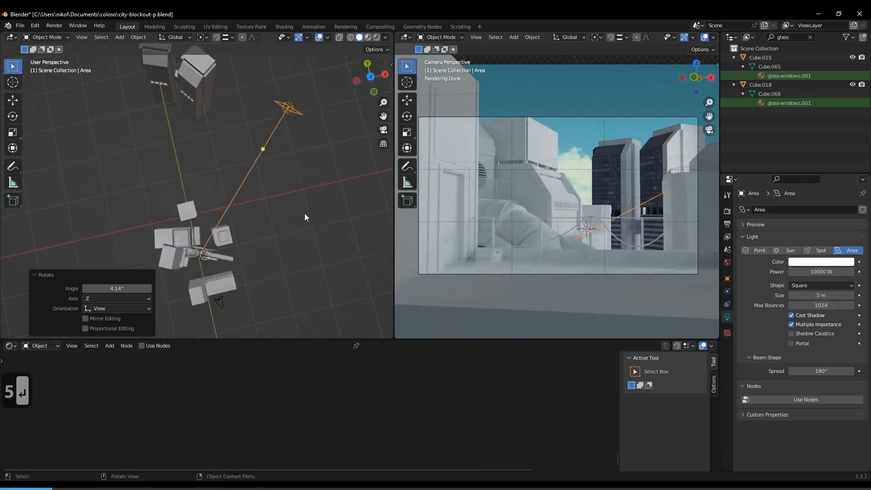
- Rotate the area light about 4.4° in top view to aim it more precisely at the foreground buildings
key("7")
key("r")
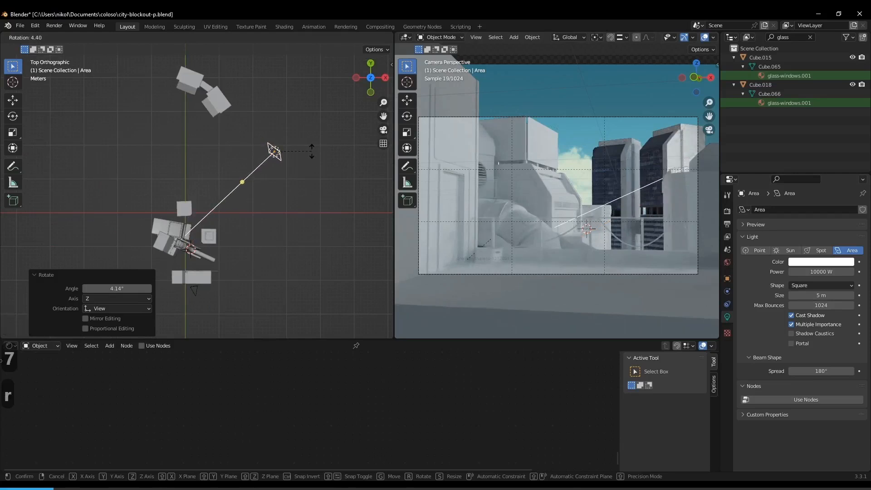
left_click(312, 151)
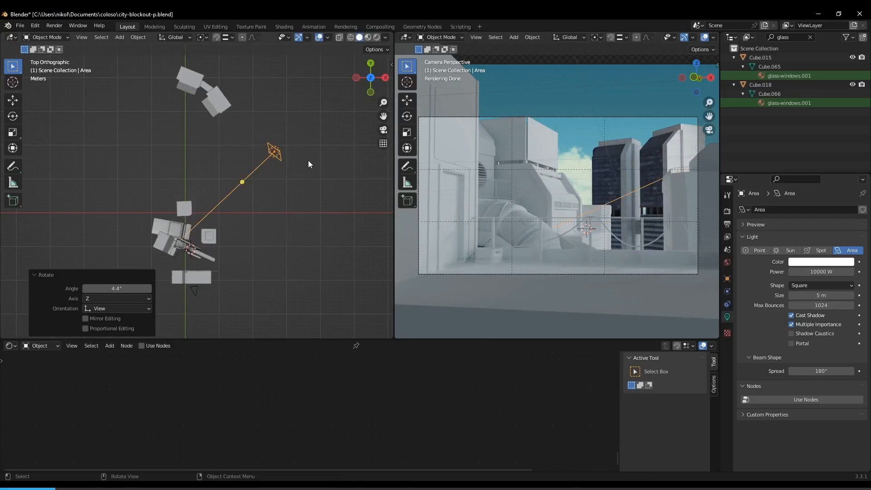
key("r")
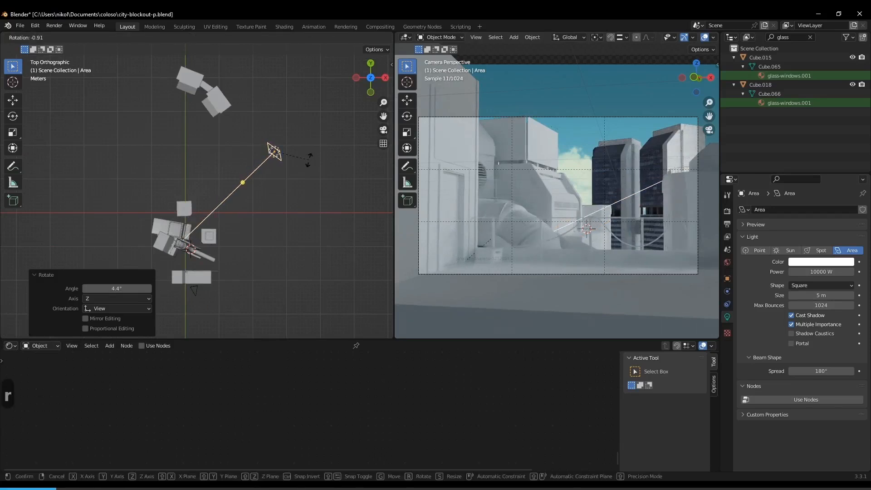
right_click(309, 159)
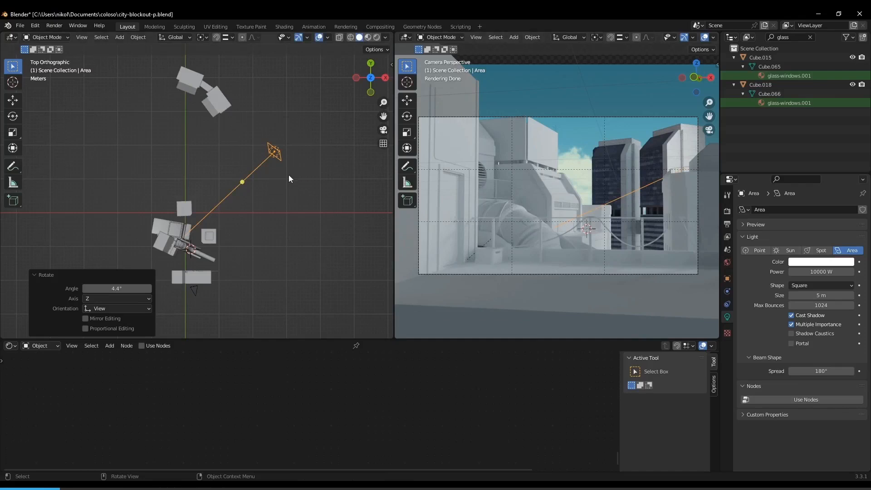
- Add a cube and move it about 17.6 m along X, out beside the foreground buildings
middle_click_drag(291, 175, 268, 211)
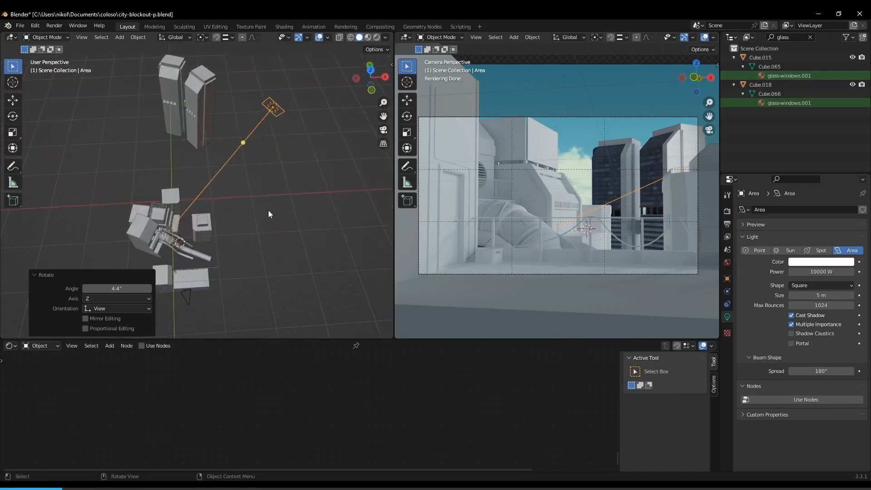
key("KP_7")
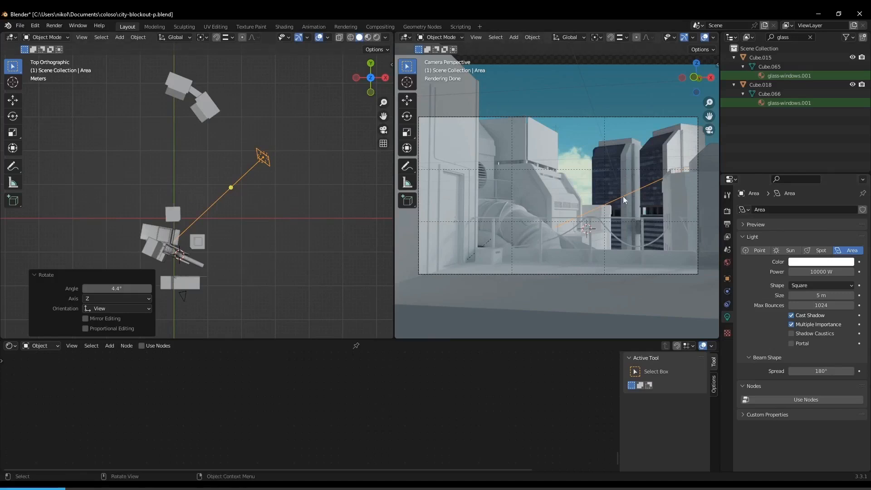
scroll(271, 228, "down", 2)
scroll(271, 232, "up", 3)
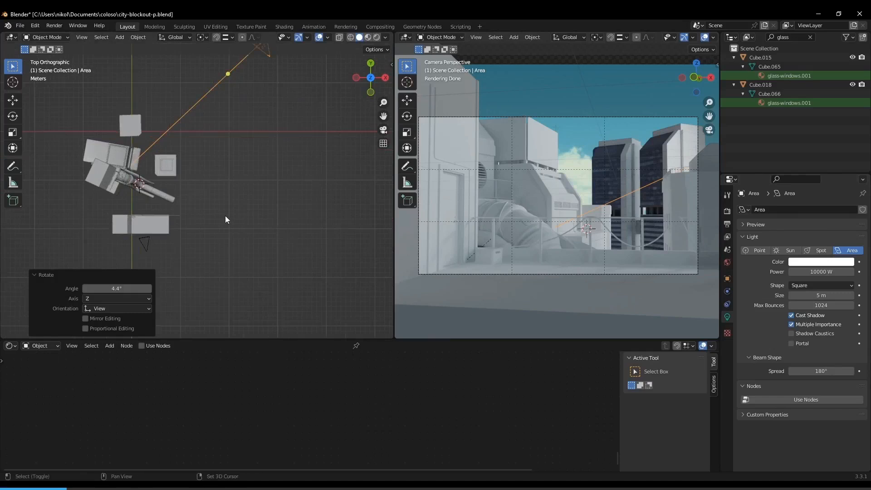
key("shift+a")
mouse_move(219, 111)
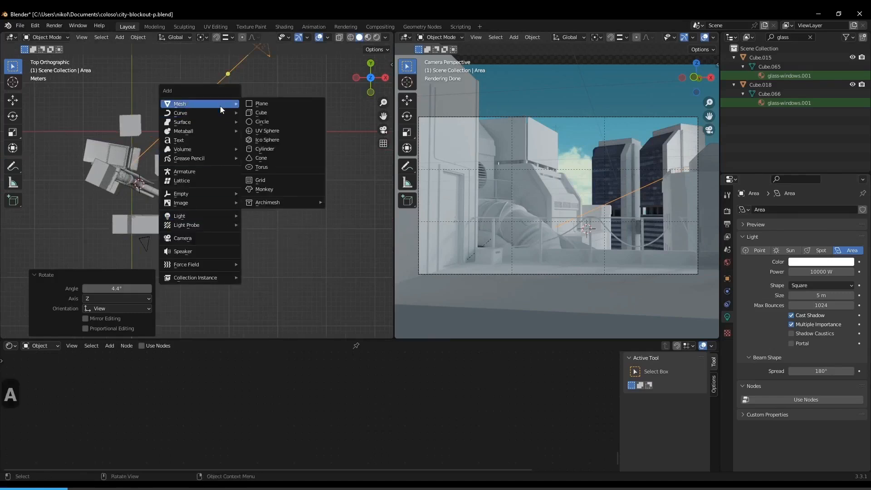
left_click(268, 116)
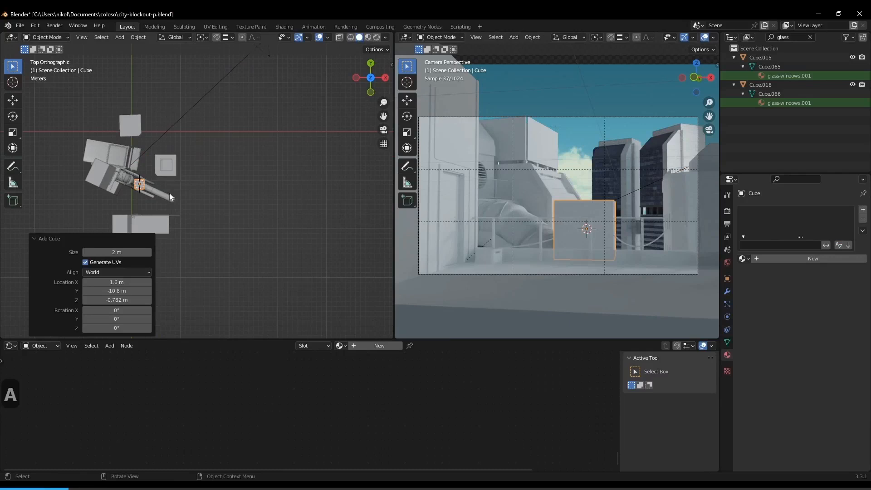
key("g")
left_click(301, 193)
- Scale the cube up uniformly by about 4.1 and stretch it along Z by about 4.05 into a tall block
key("s")
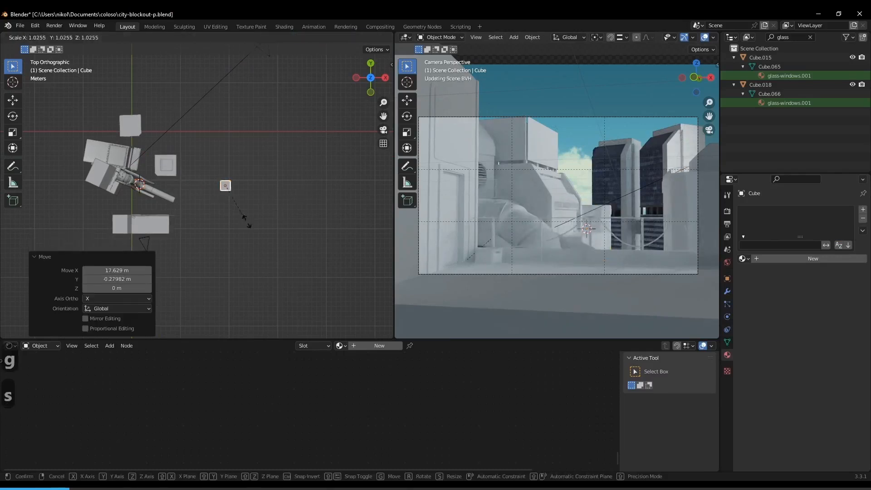
left_click(294, 298)
middle_click_drag(274, 270, 263, 167)
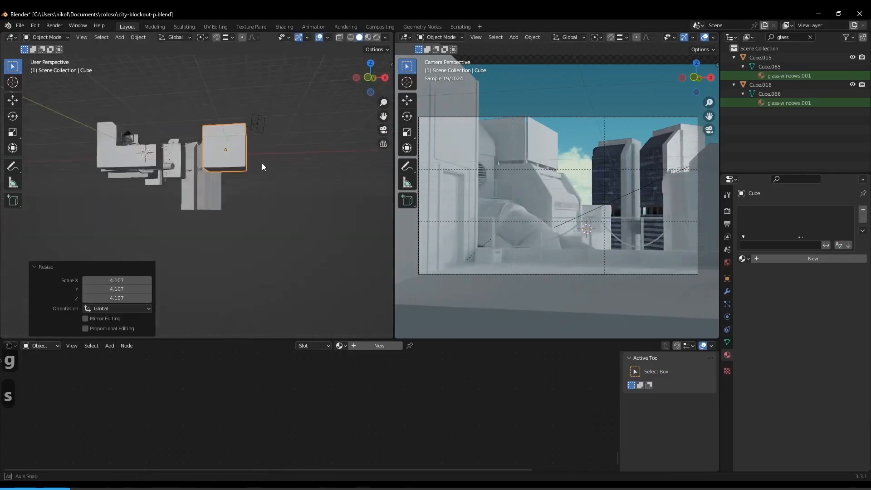
key("s")
key("z")
left_click(255, 263)
- Move the tall block about -8.2 m along X and -5.8 m along Y beside the camera, and nudge it about -0.75 m along X
middle_click_drag(254, 263, 275, 284)
key("KP_7")
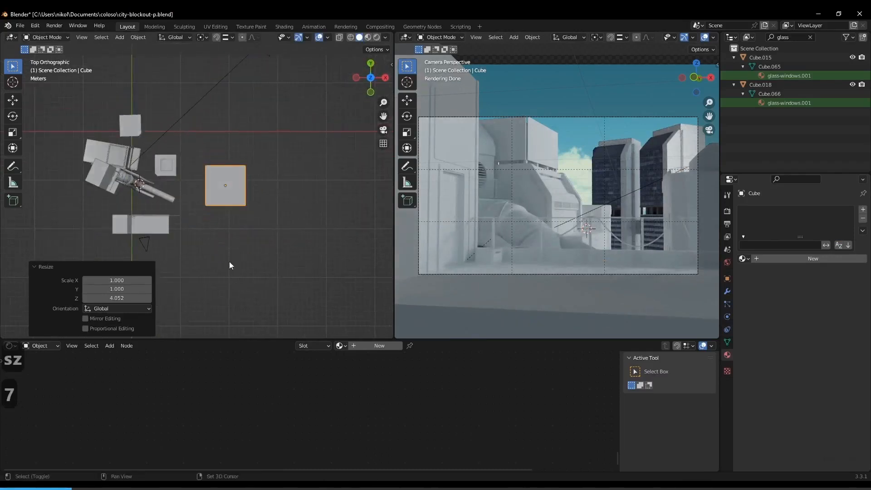
middle_click_drag(230, 261, 309, 196, "shift")
key("g")
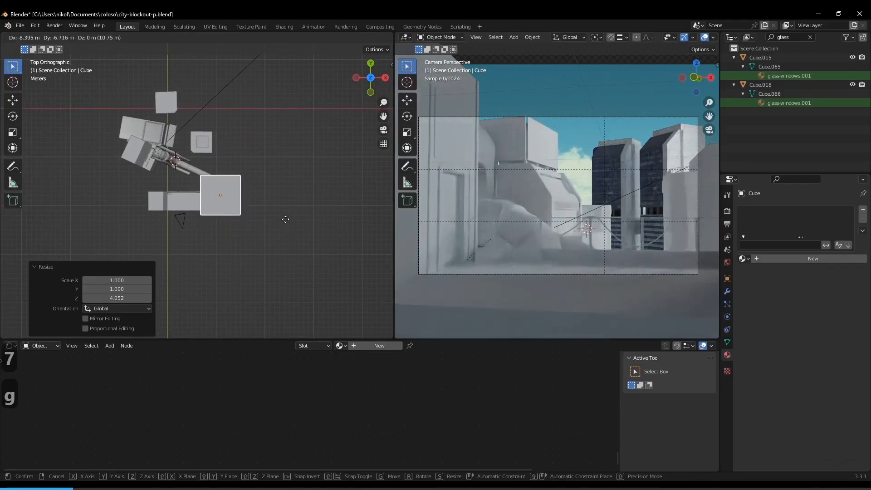
left_click(296, 217)
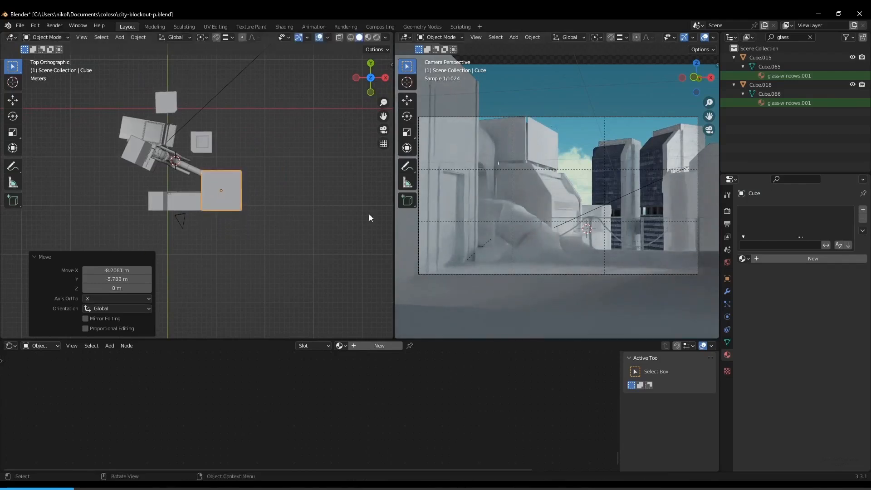
scroll(604, 203, "down", 3)
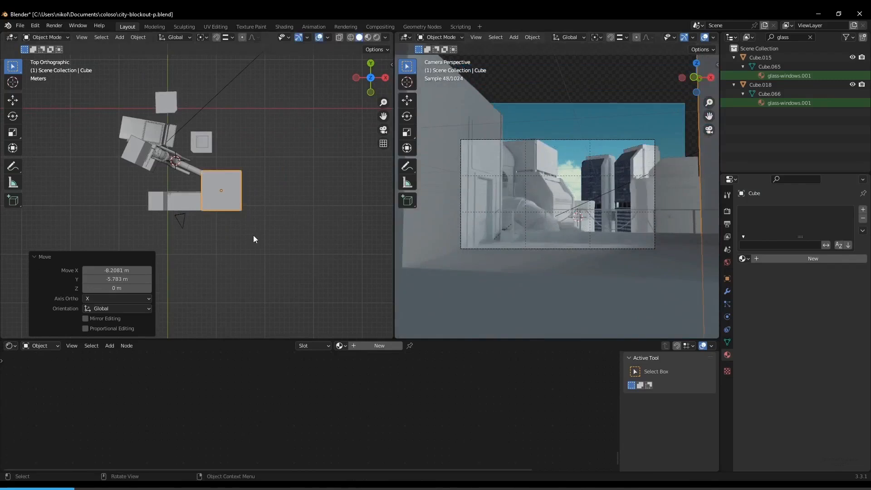
key("g")
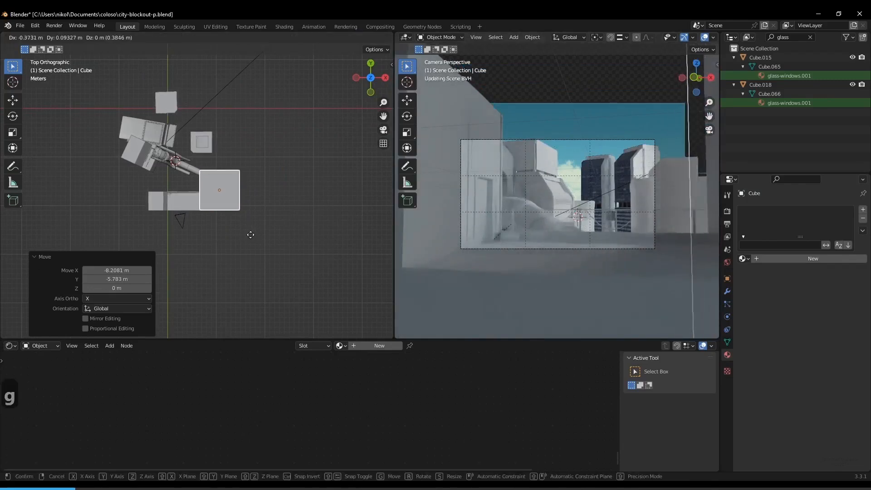
left_click(248, 235)
scroll(487, 234, "up", 3)
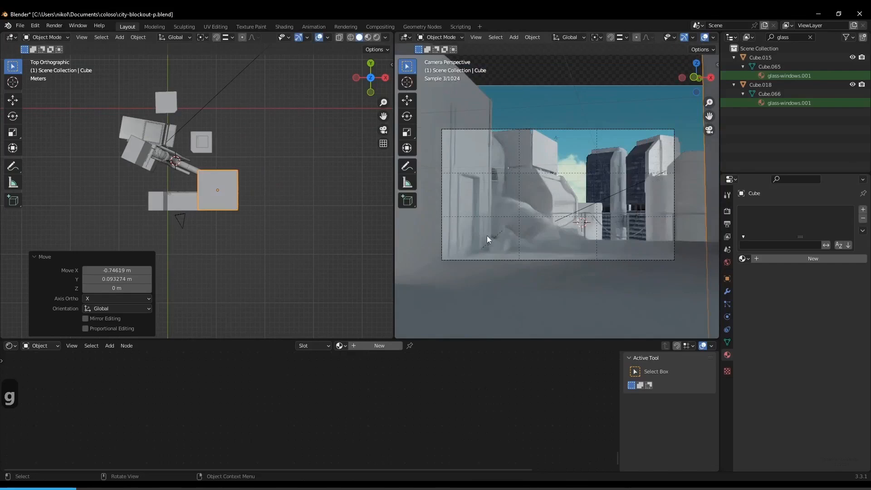
- Enlarge the camera viewport and duplicate the tall block about 13.4 m along X and 45.2 m along Y, near the distant towers
left_click_drag(394, 245, 283, 250)
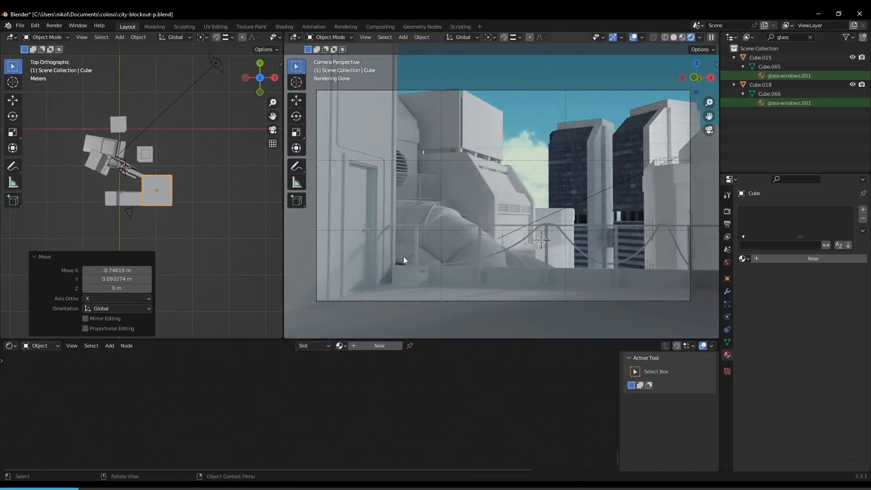
scroll(185, 215, "down", 1)
middle_click_drag(179, 200, 216, 287, "shift")
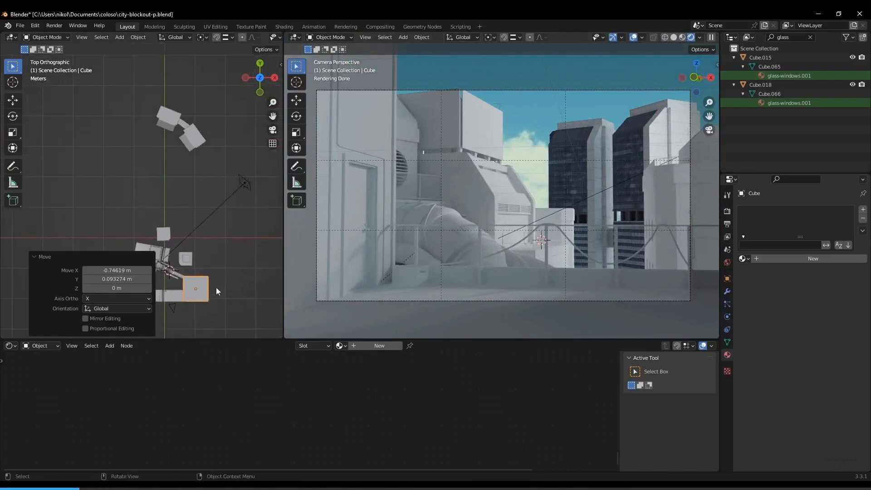
middle_click_drag(206, 233, 206, 248, "shift")
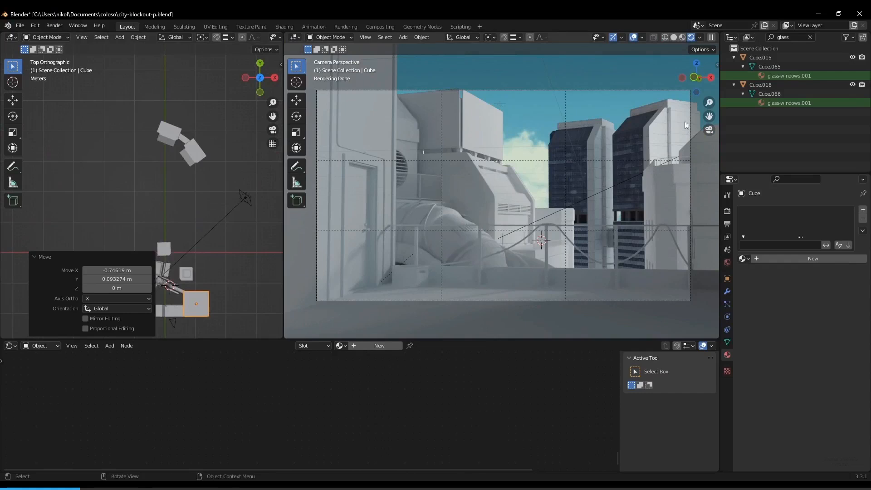
scroll(184, 258, "down", 1)
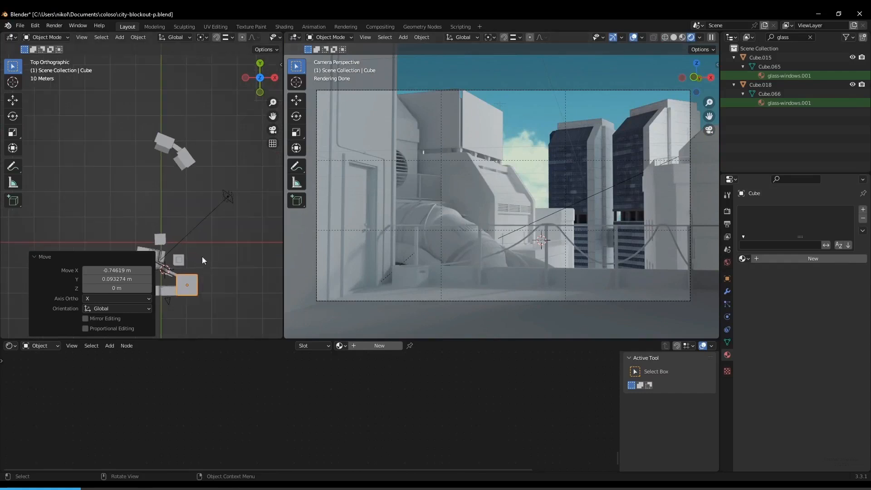
key("shift+d")
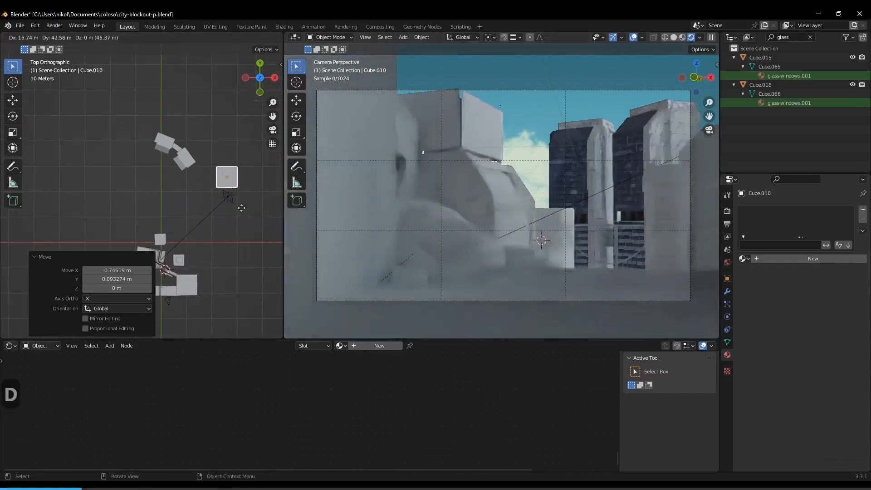
left_click(235, 202)
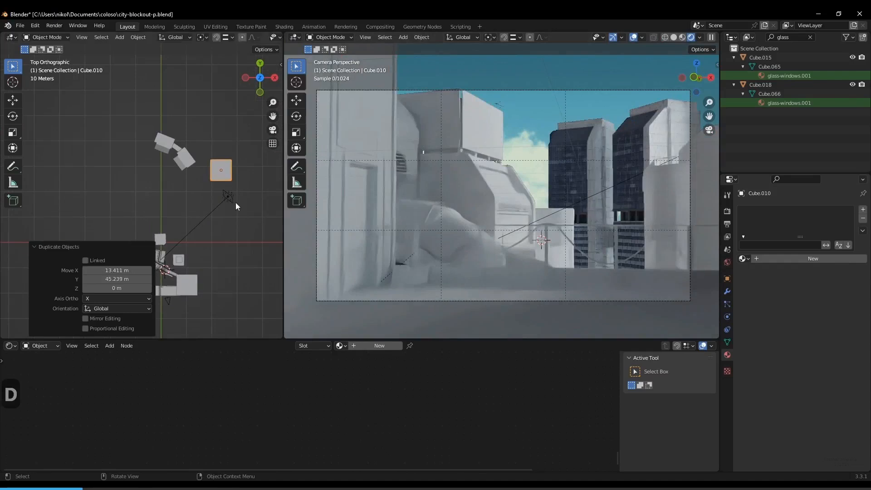
- Move the area light about 5.9 m along X and 5.7 m along Y, farther from the foreground buildings
left_click(229, 197)
middle_click_drag(240, 201, 217, 213, "shift")
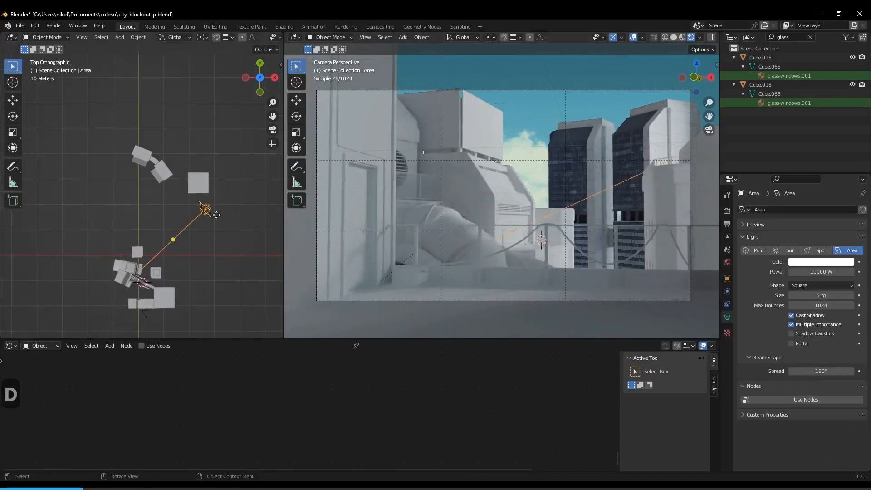
key("g")
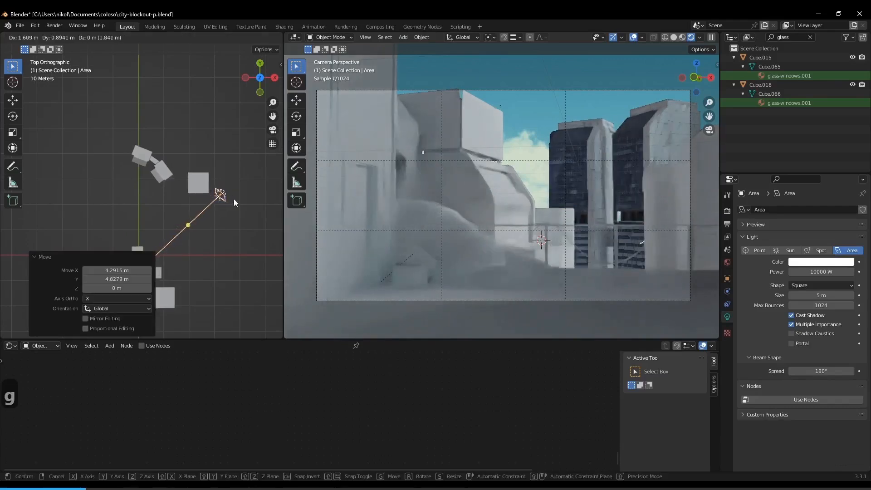
- Move the duplicated block about -5.7 m along X and 2.7 m along Y beside the distant towers, and adjust its height along Z
left_click(198, 183)
key("g")
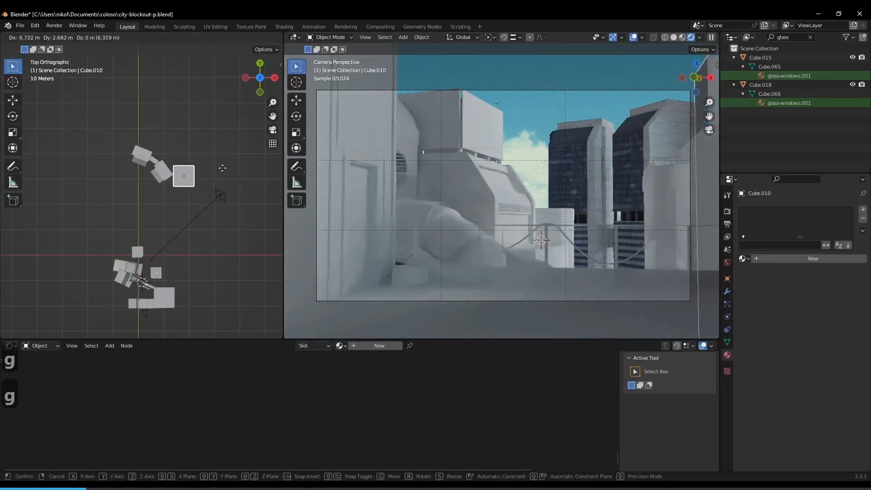
left_click(223, 166)
middle_click_drag(217, 169, 234, 225)
key("g")
key("z")
left_click(232, 229)
- Nudge the duplicated block about -1.2 m along X, and again by about -0.6 m X, -1.1 m Y and -0.8 m Z
key("g")
left_click(228, 234)
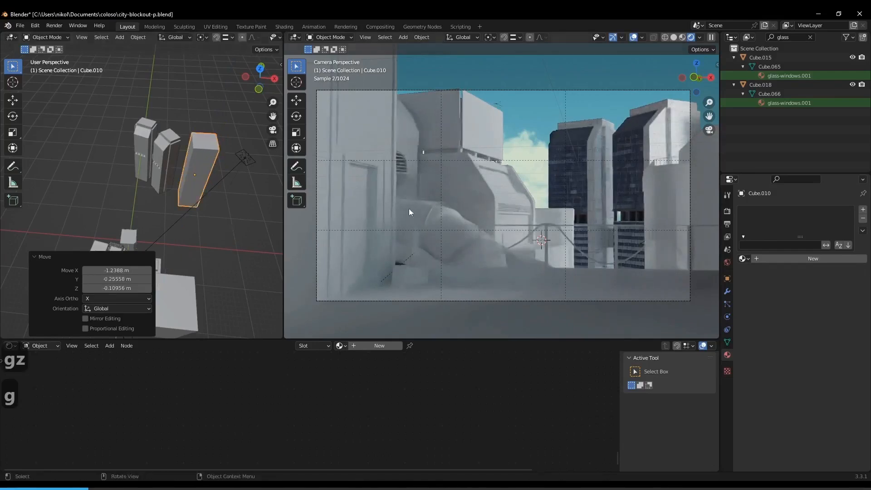
middle_click_drag(637, 141, 377, 202, "shift")
key("g")
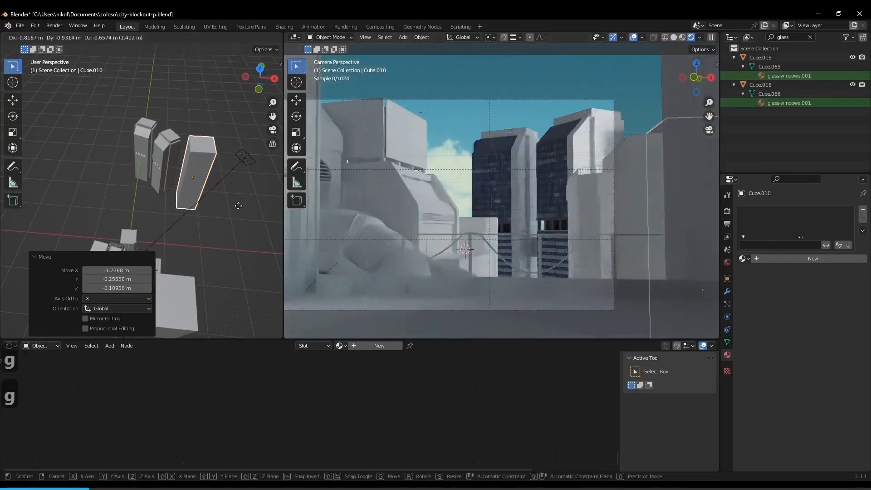
left_click(238, 206)
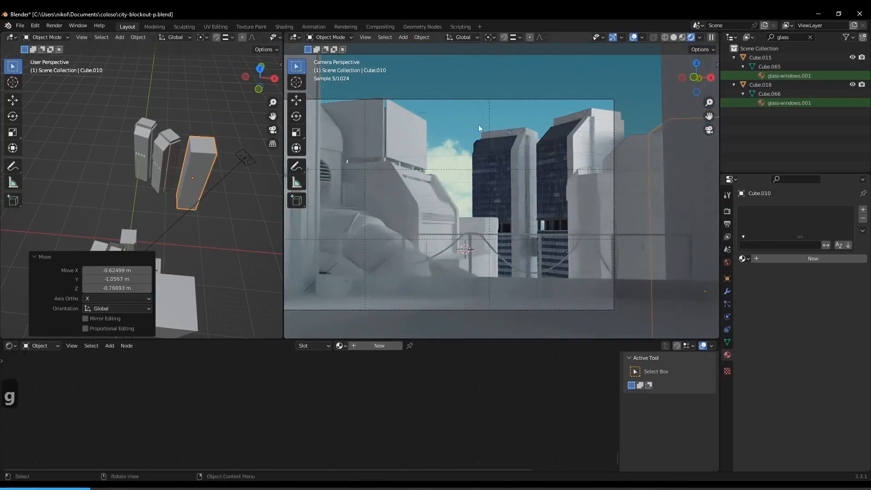
- Examine how the two added blocks sit relative to the area light, camera and foreground buildings
middle_click_drag(184, 218, 205, 183)
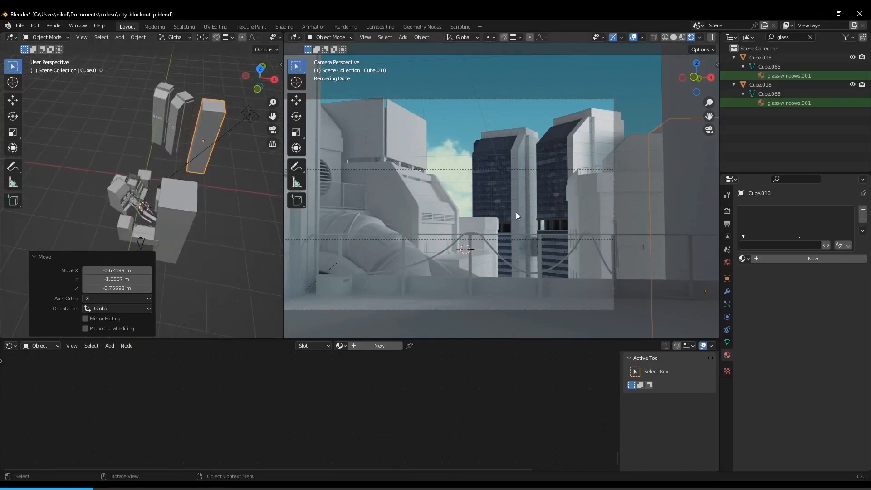
middle_click_drag(246, 216, 211, 135)
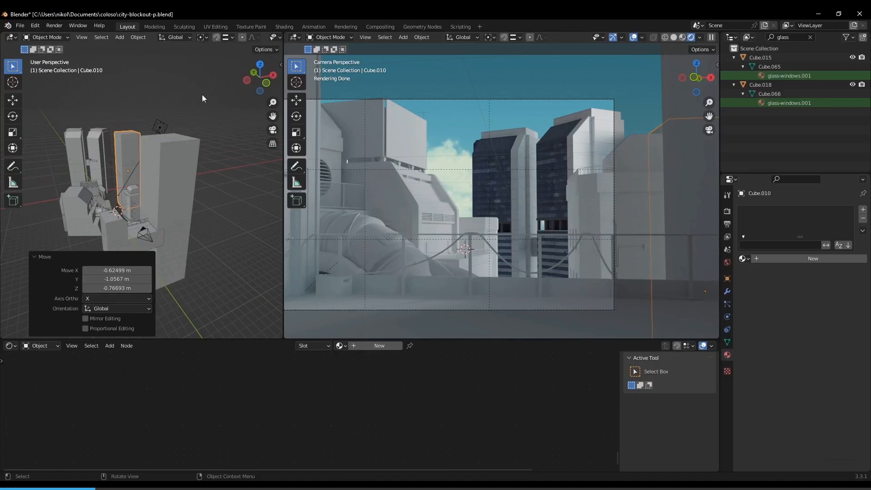
middle_click_drag(241, 163, 200, 189)
middle_click_drag(336, 211, 371, 203)
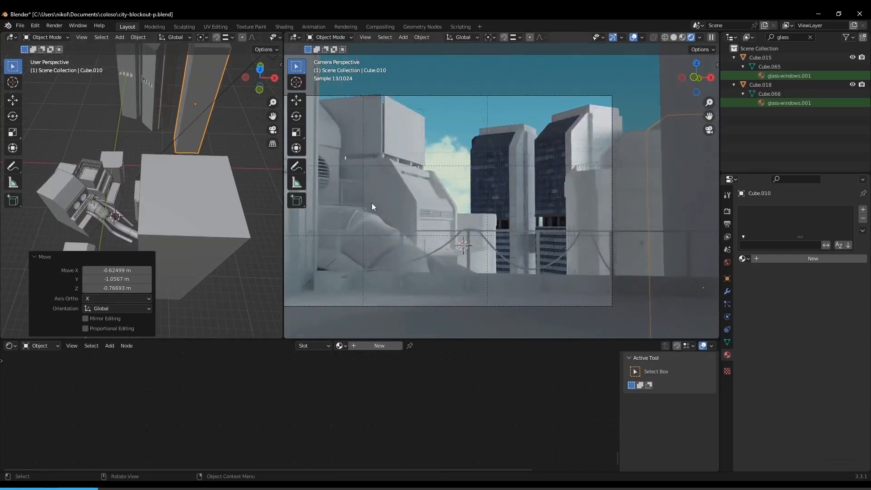
middle_click_drag(169, 183, 175, 206)
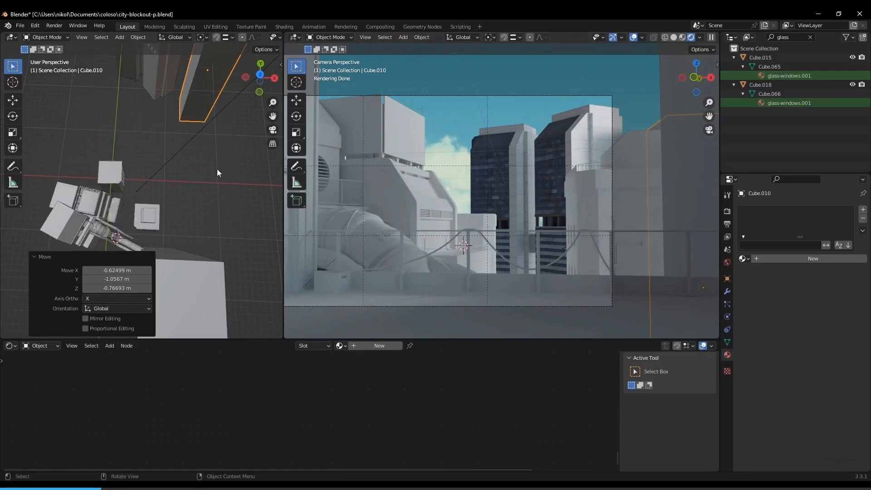
middle_click_drag(188, 259, 209, 238)
left_click_drag(96, 224, 232, 252)
middle_click_drag(215, 200, 188, 233)
- Hide the large block beside the camera and unhide it to compare its effect on the rendered lighting
left_click(160, 235)
key("h")
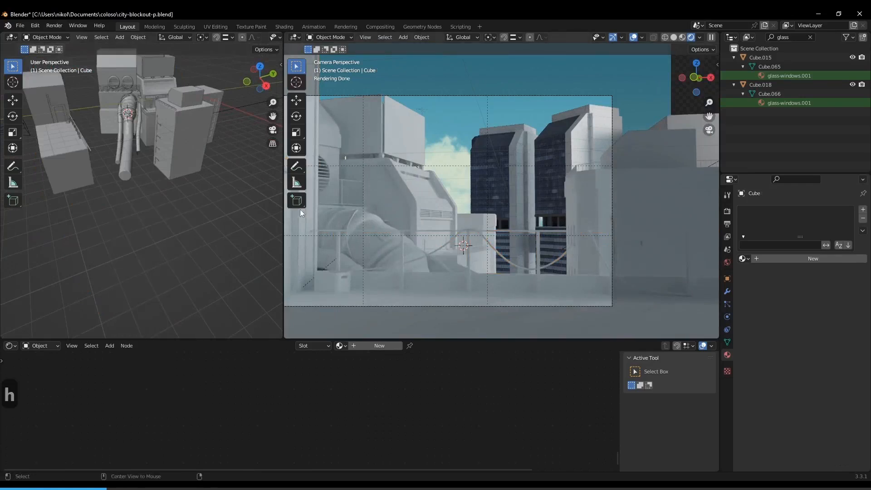
key("alt+h")
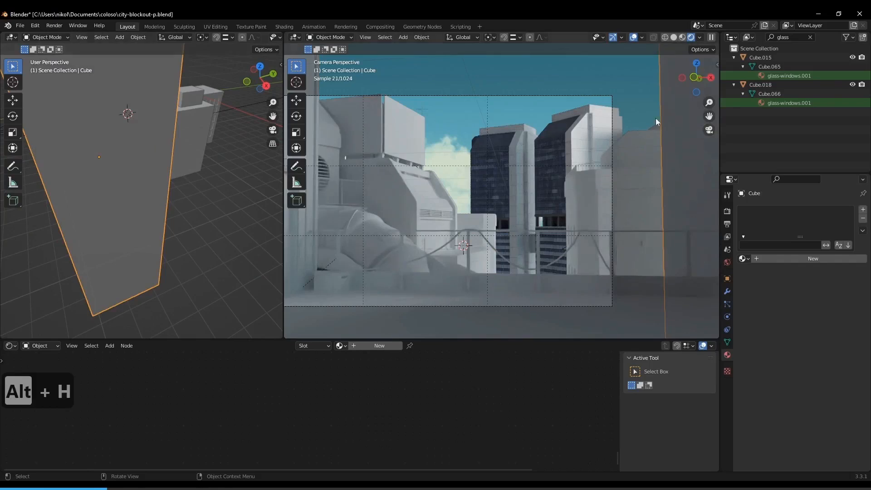
- Place the 3D cursor low in the gap beside the foreground building and pipes, and add an area light there
middle_click_drag(175, 187, 181, 228)
scroll(251, 128, "down", 1)
left_click_drag(199, 109, 237, 247)
middle_click_drag(175, 186, 187, 236)
left_click(162, 240)
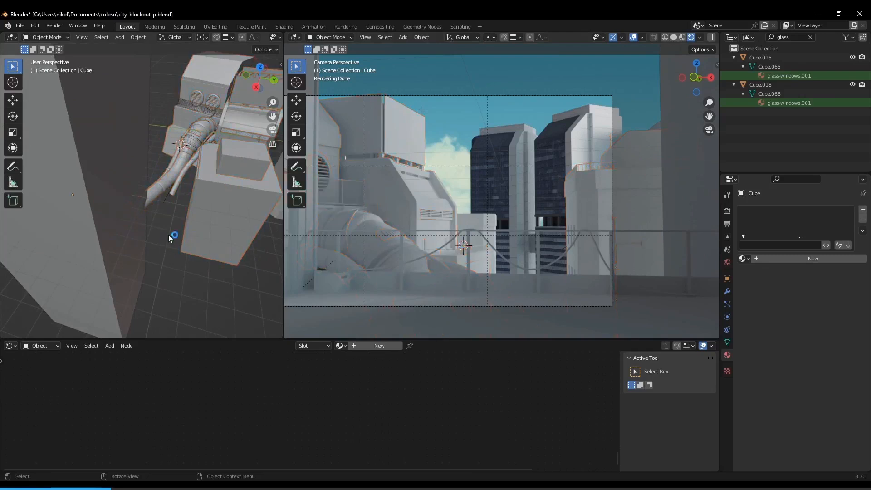
right_click(163, 233, "shift")
key("shift+a")
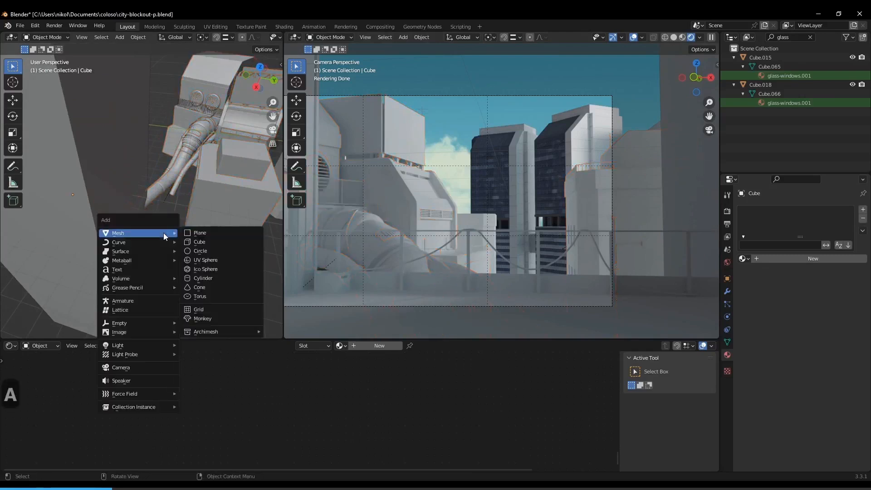
mouse_move(168, 345)
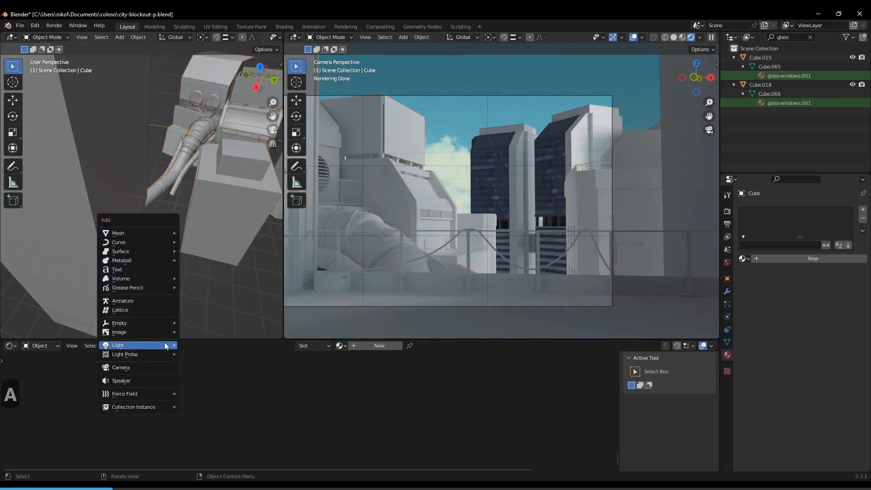
left_click(222, 374)
- Rotate the new area light 180° about Y so it points upward, and scale it up by about 2.53
mouse_move(192, 279)
middle_mouse_down()
mouse_move(211, 276)
mouse_move(192, 271)
middle_mouse_up()
key("r")
key("y")
key("1")
key("8")
key("0")
key("Return")
middle_click_drag(183, 263, 146, 246)
key("s")
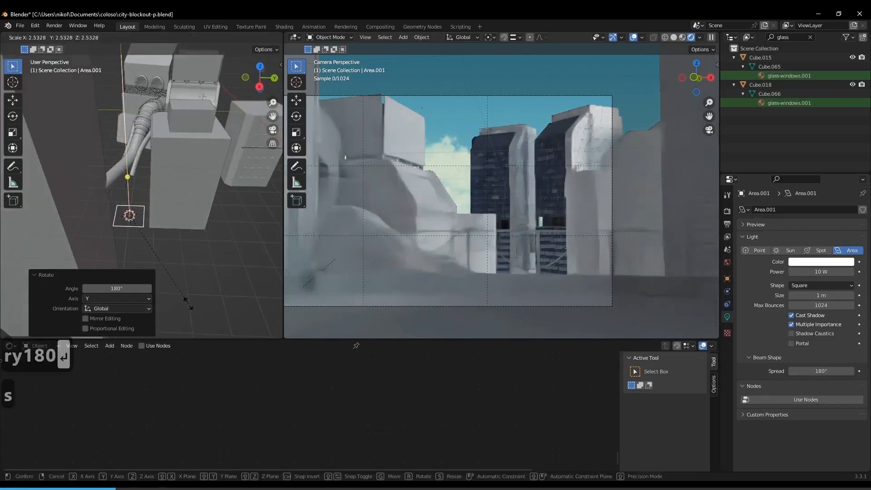
left_click(195, 297)
- Set the upward-facing area light's power to 18.6 W and move it about 0.64 m along Y
left_click_drag(821, 271, 850, 271)
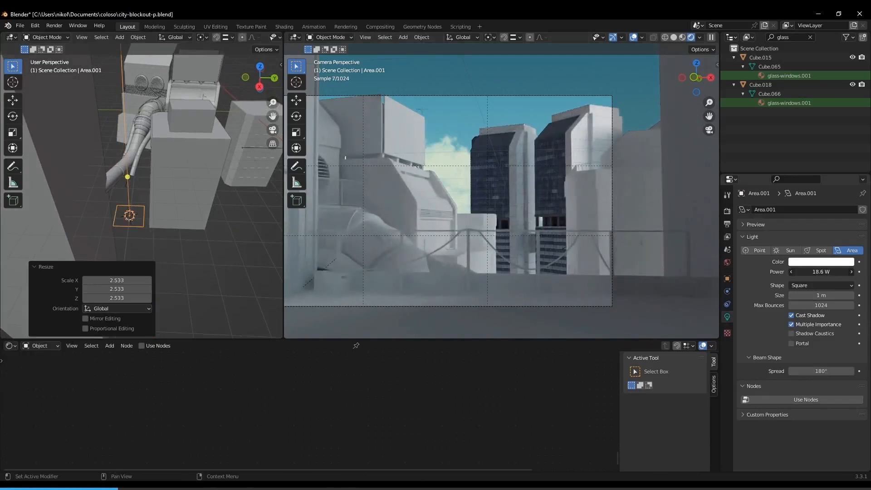
middle_click_drag(196, 252, 182, 248)
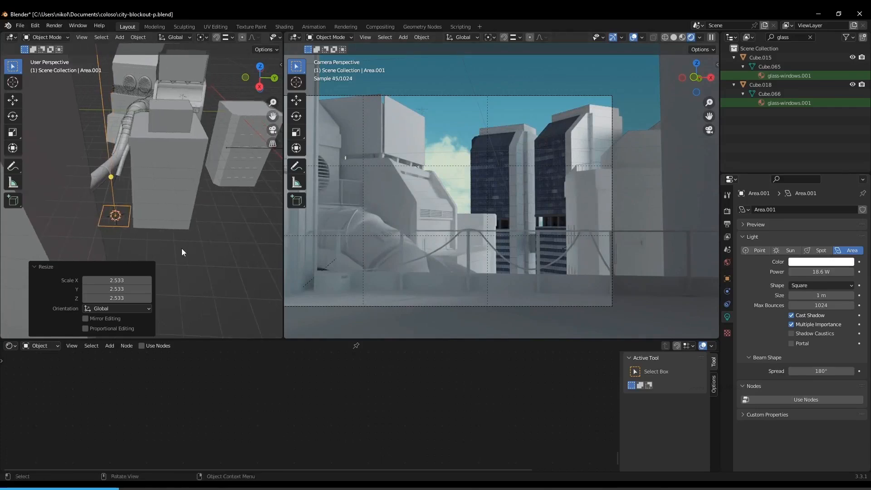
key("g")
key("x")
key("g")
key("y")
left_click(195, 248)
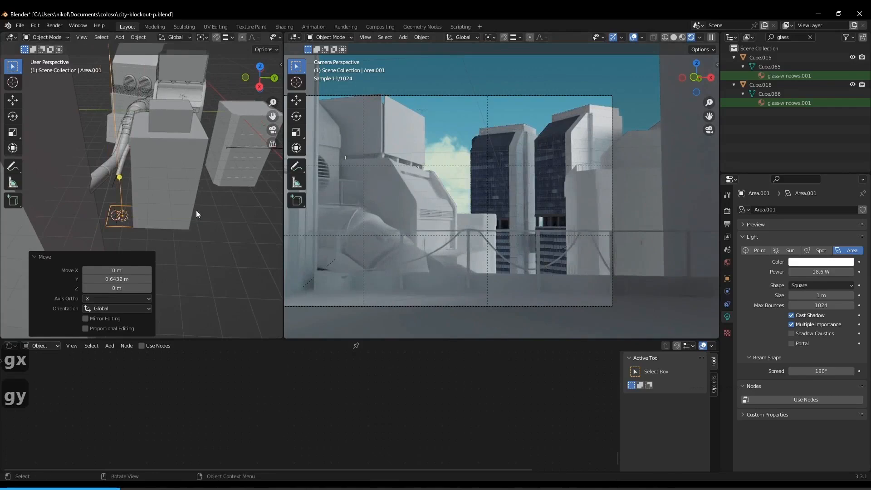
scroll(394, 217, "up", 2)
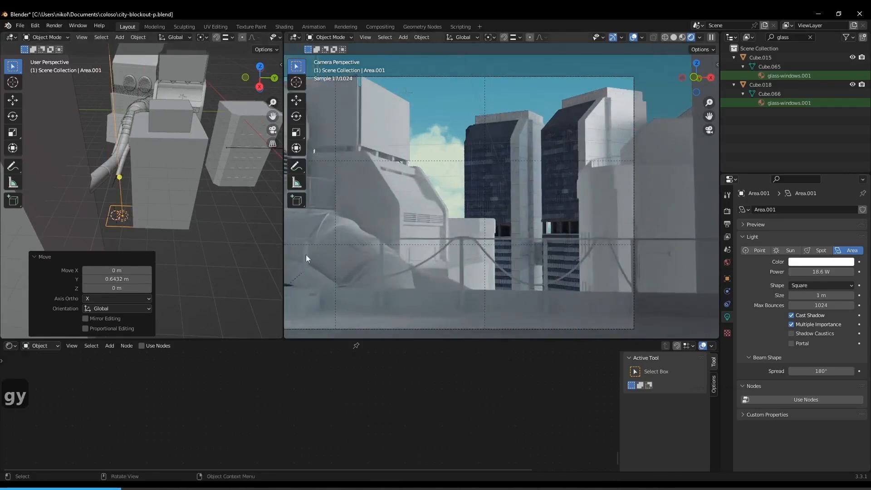
- Place the 3D cursor beside the upper bend of the large pipe and add a point light there
middle_click_drag(126, 165, 168, 182)
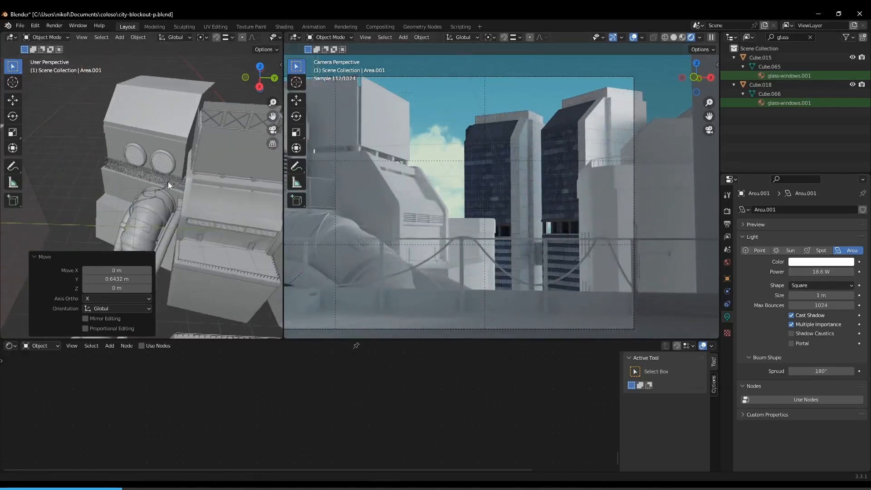
key("n")
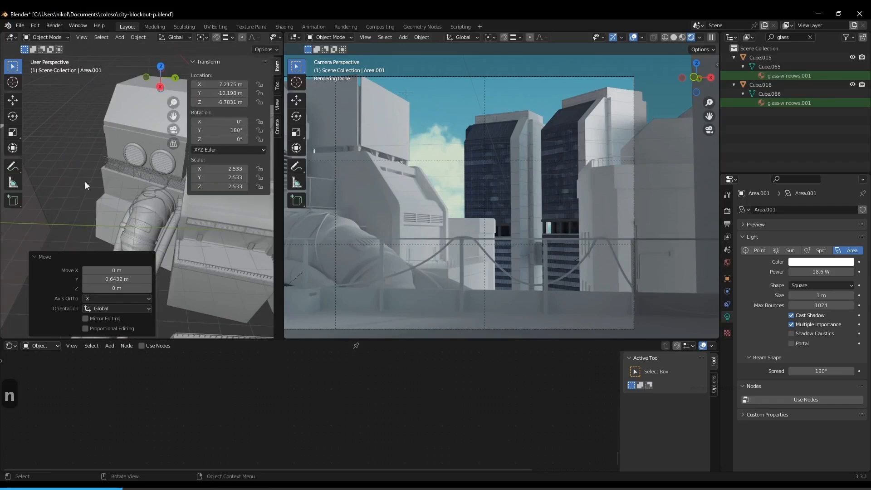
scroll(171, 219, "up", 3)
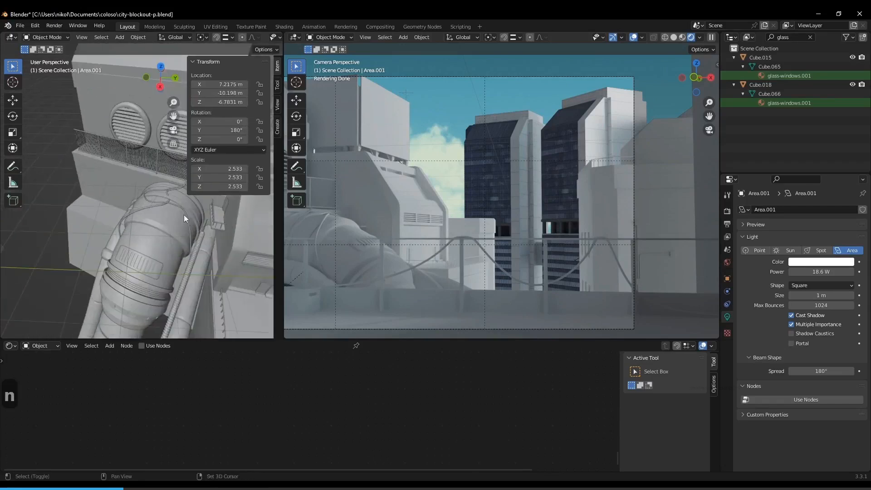
middle_click_drag(189, 215, 137, 211, "shift")
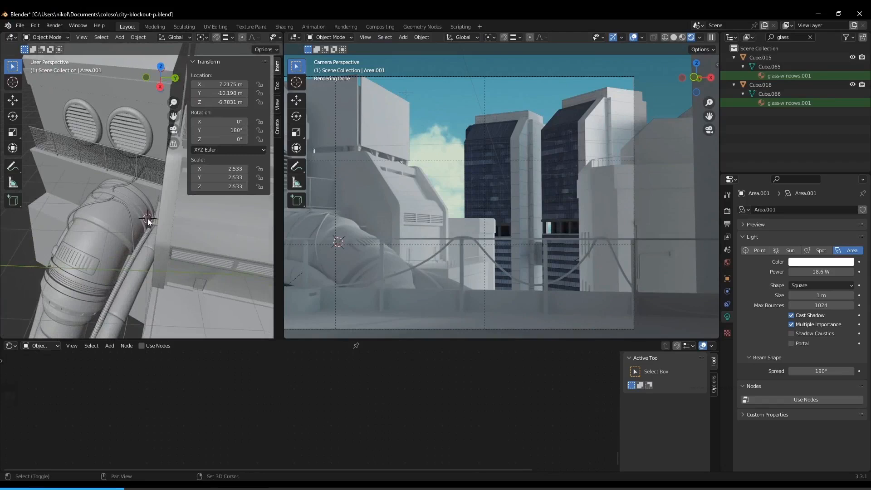
key("shift+a")
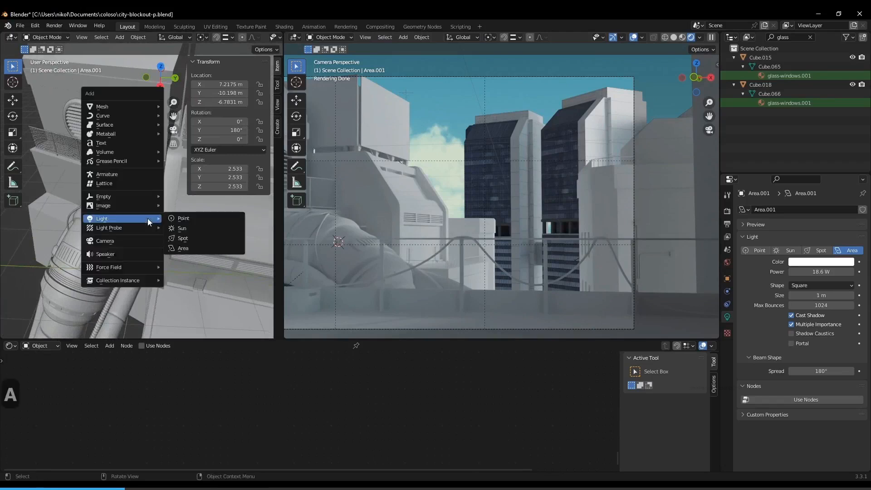
left_click(206, 219)
- Enlarge the 3D viewports vertically and raise the point light about 0.18 m along Z above the pipe
middle_click_drag(206, 221, 187, 197)
left_click_drag(289, 339, 283, 432)
scroll(150, 272, "up", 7)
key("g")
key("z")
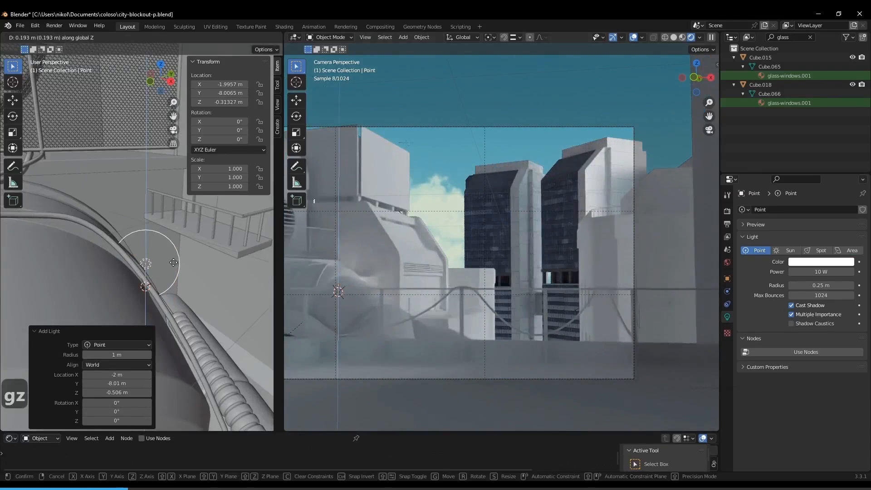
left_click(173, 264)
- Move the point light about 0.21 m along its local X axis beside the pipe
middle_click_drag(174, 264, 131, 265)
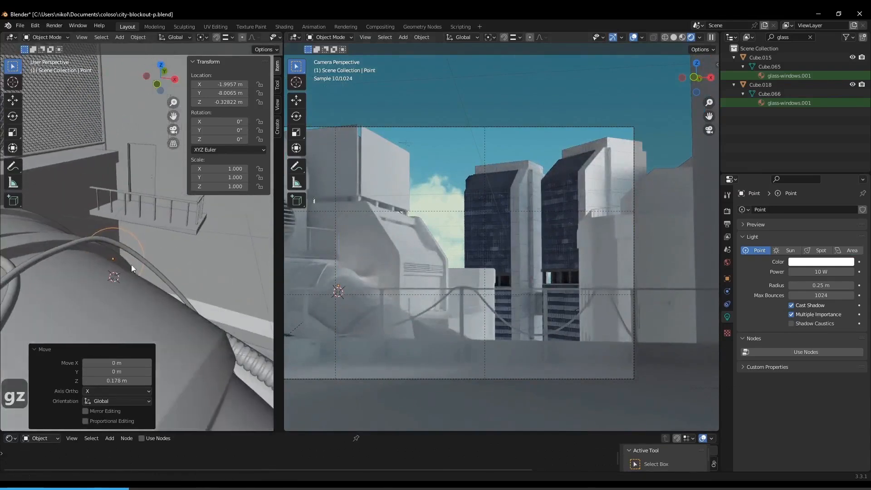
key("g")
key("x")
key("x")
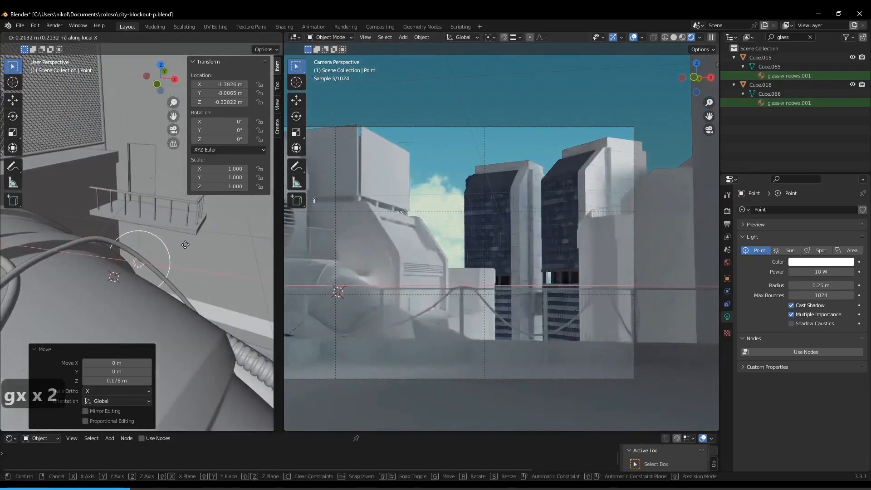
left_click(185, 245)
scroll(375, 254, "up", 5)
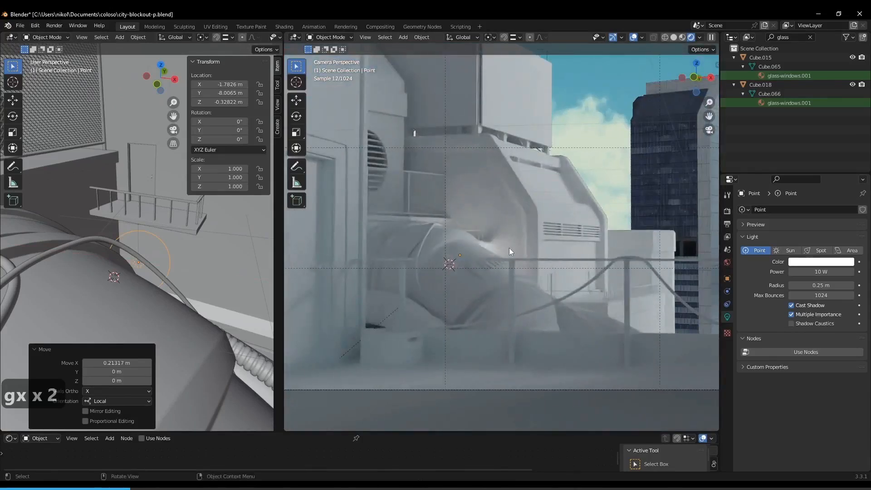
- Raise the point light along Z by about 0.18 m, and again by about 0.17 m
key("g")
key("z")
left_click(184, 254)
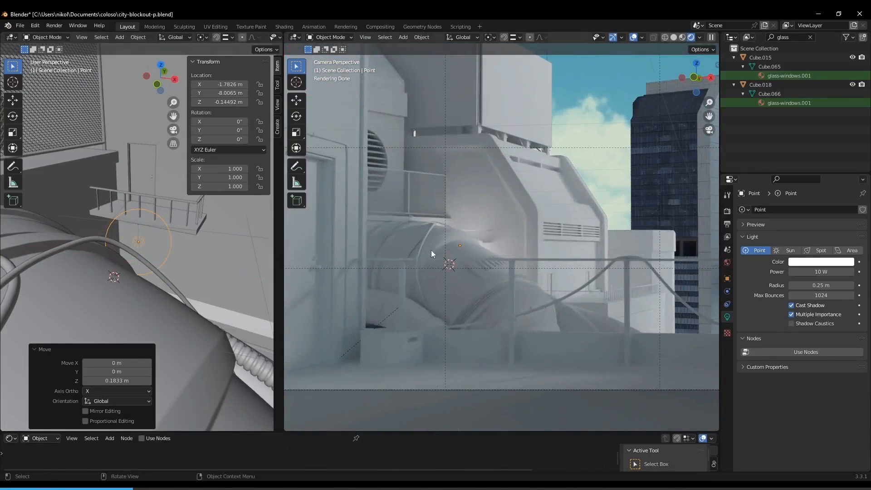
key("g")
key("z")
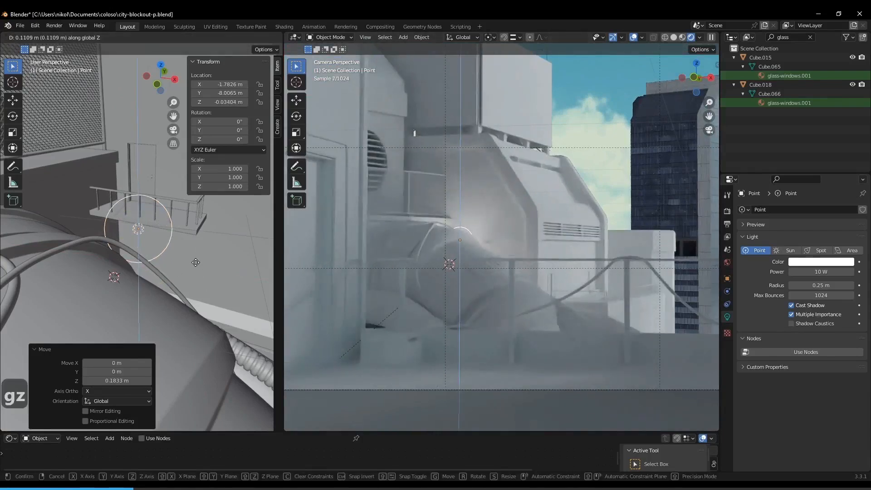
left_click(195, 256)
- Set the point light's power to 2 W
left_click(825, 272)
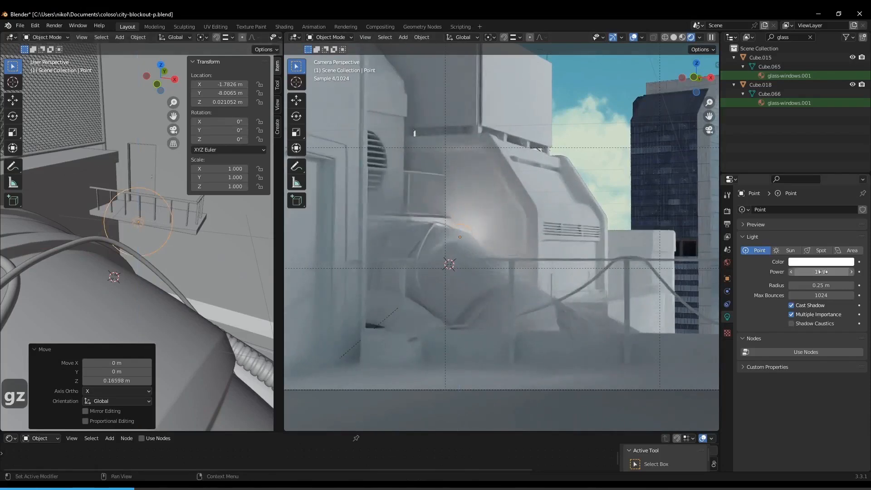
type("2")
key("Return")
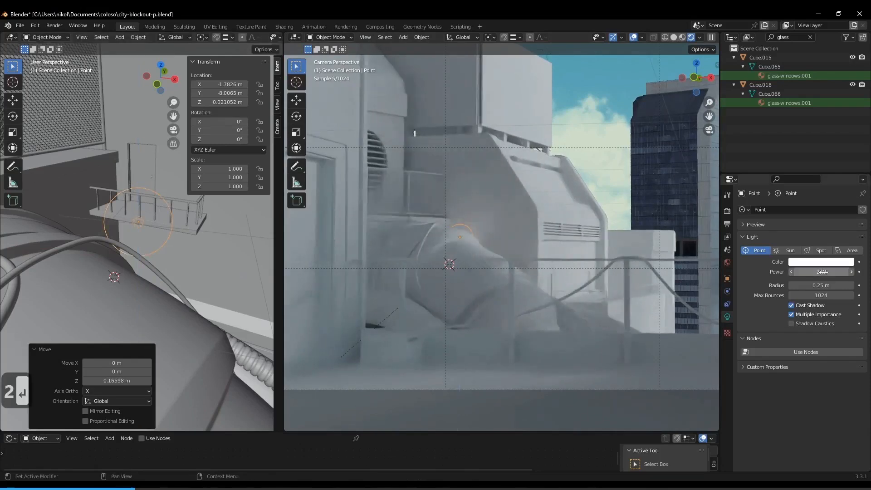
- Examine the lighting around the pipe in the camera view and the scene layout from above
scroll(154, 224, "down", 9)
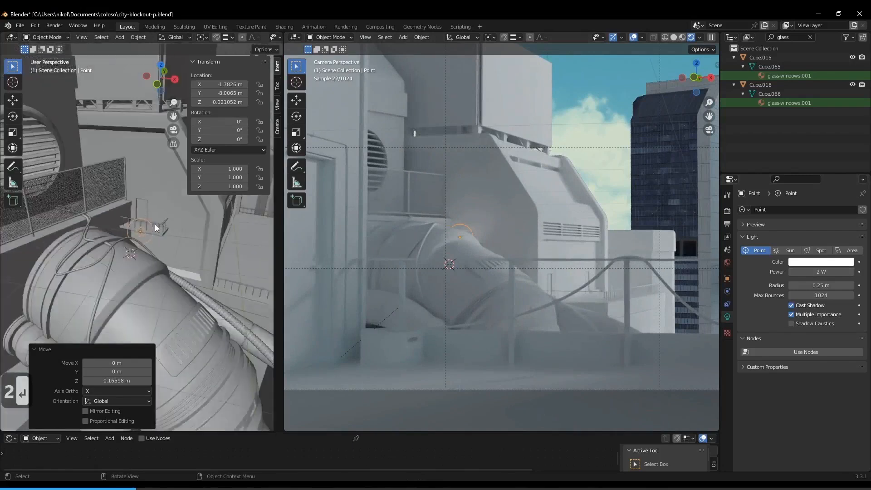
middle_click_drag(137, 226, 137, 246)
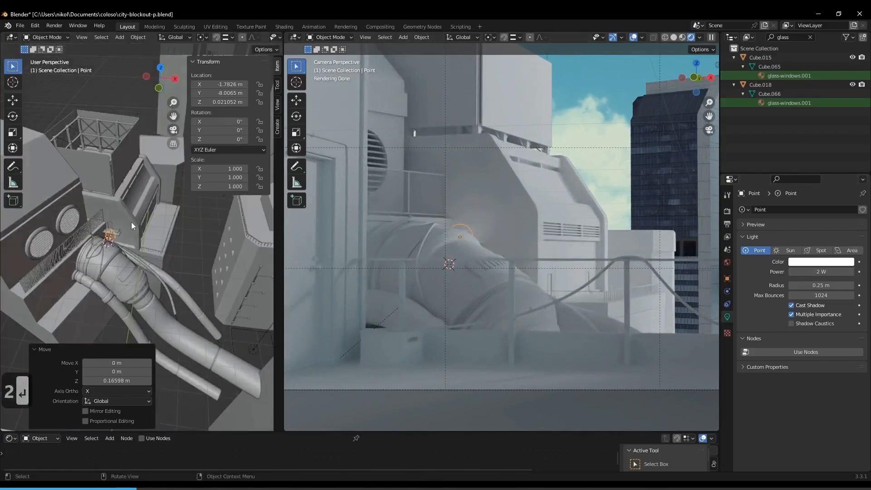
scroll(638, 185, "down", 5)
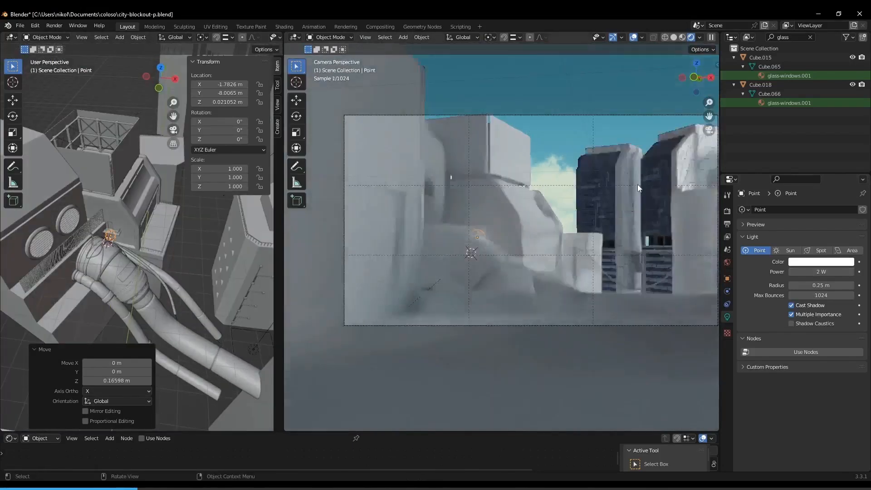
scroll(596, 197, "up", 3)
scroll(163, 243, "down", 5)
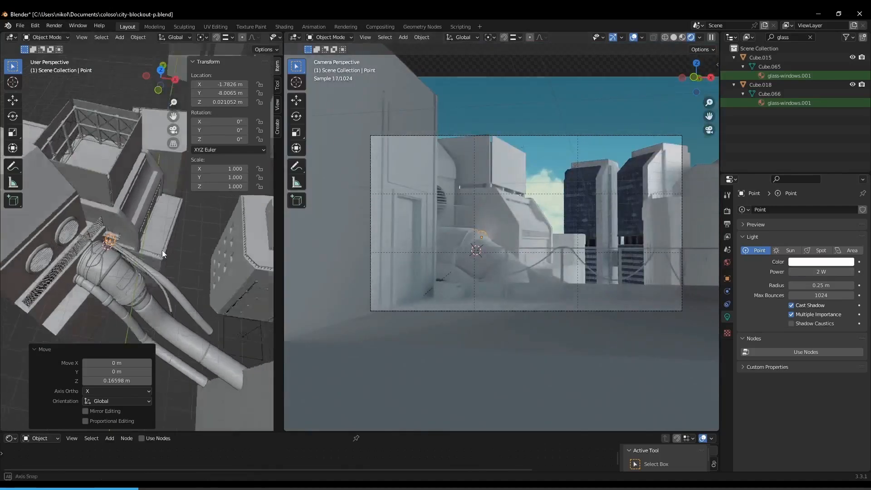
middle_click_drag(165, 258, 152, 222)
scroll(153, 221, "down", 3)
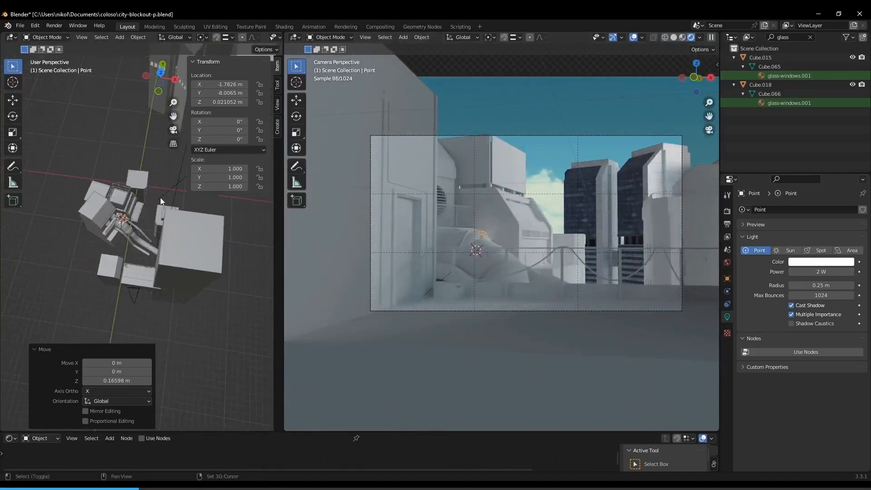
- Select the two distant glass-windowed towers in turn, ending with the left one in the camera view
left_click(602, 178)
left_click(632, 171)
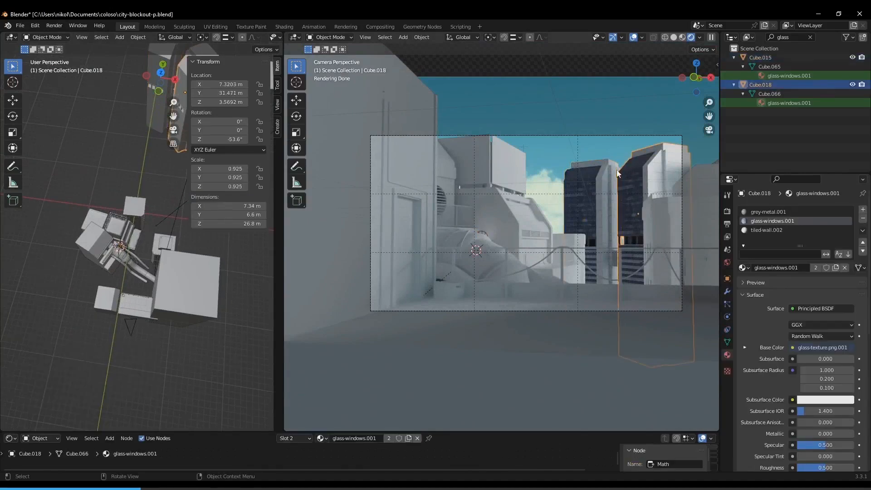
left_click(604, 168)
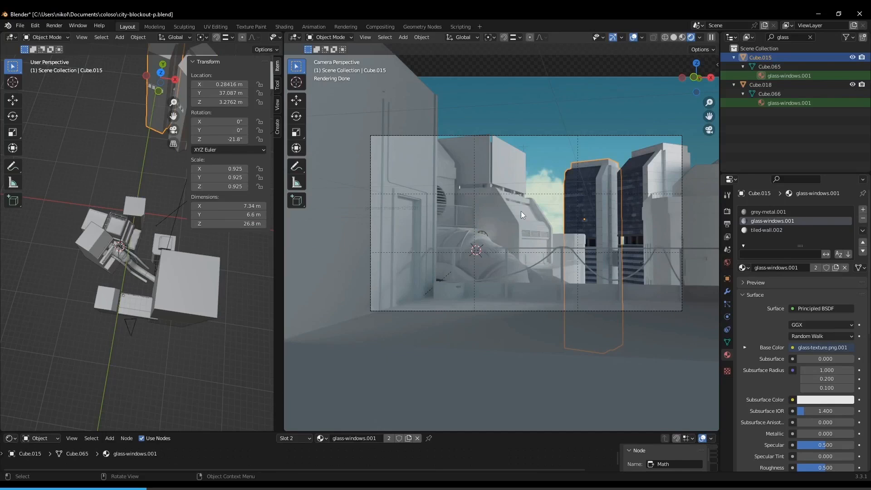
scroll(521, 211, "up", 5)
scroll(552, 197, "down", 2)
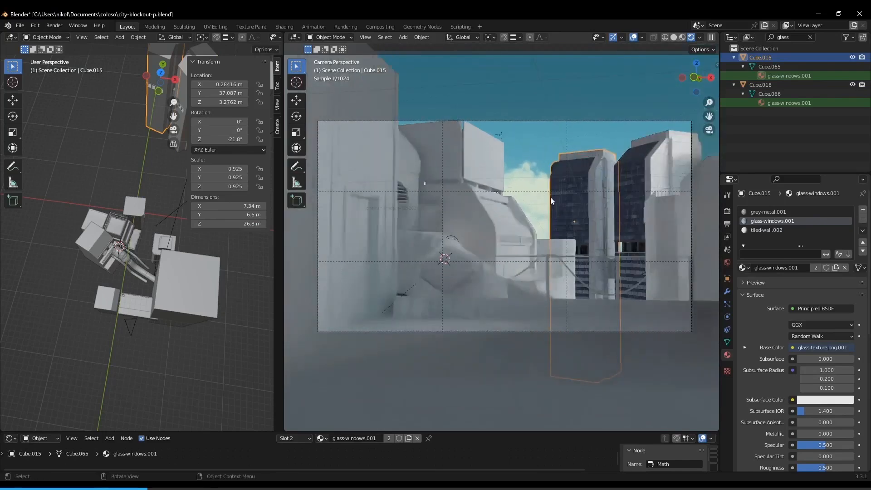
- Search the add-on preferences for "node wrangler" to check whether it is enabled, and close the preferences
left_click(34, 26)
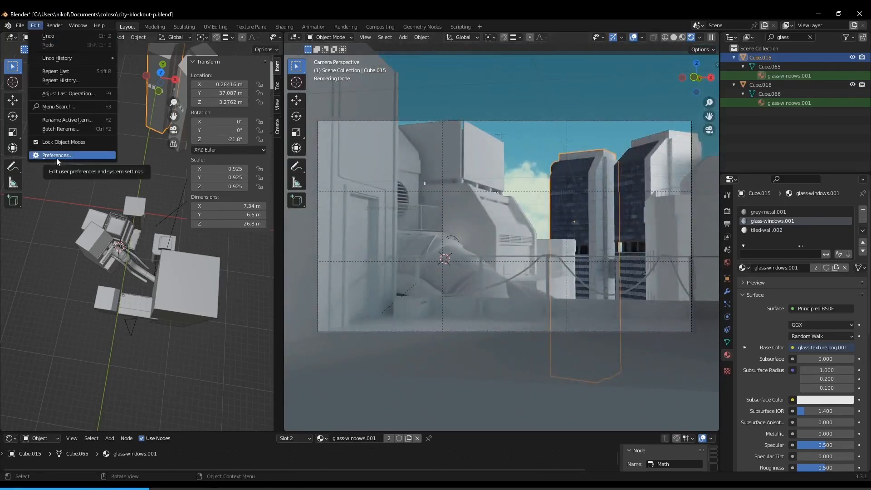
left_click(70, 156)
left_click(247, 55)
type("node")
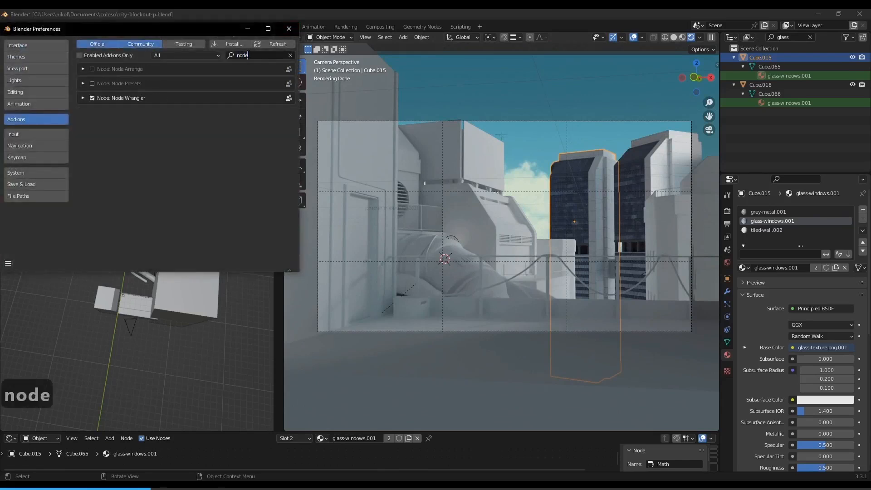
type(" warngle")
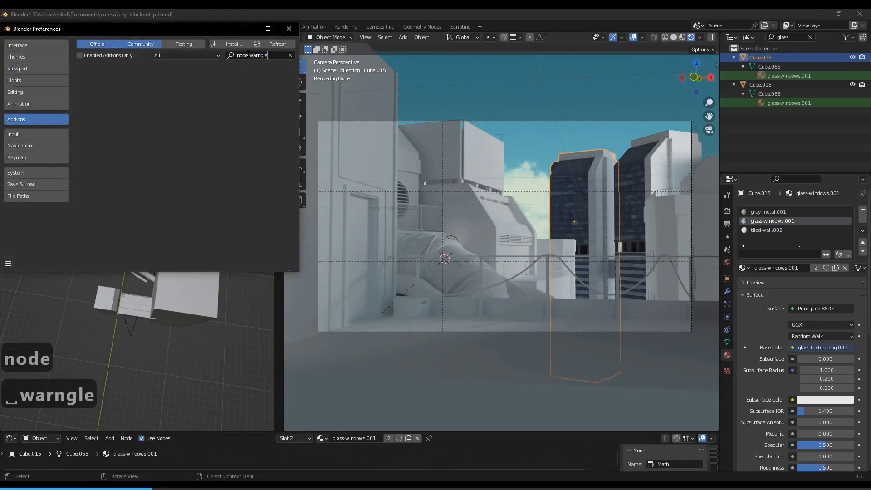
type("r==")
key("BackSpace")
key("BackSpace")
key("BackSpace")
key("BackSpace")
key("BackSpace")
key("BackSpace")
key("BackSpace")
key("BackSpace")
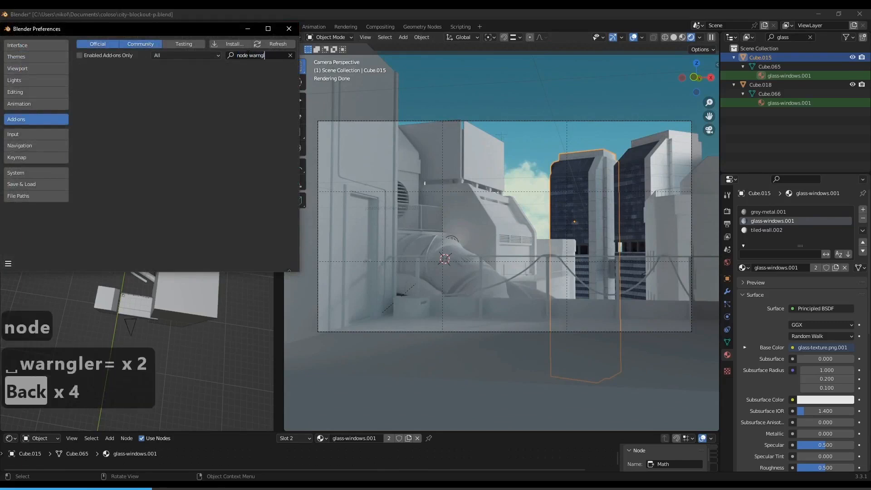
key("BackSpace")
type("rangler")
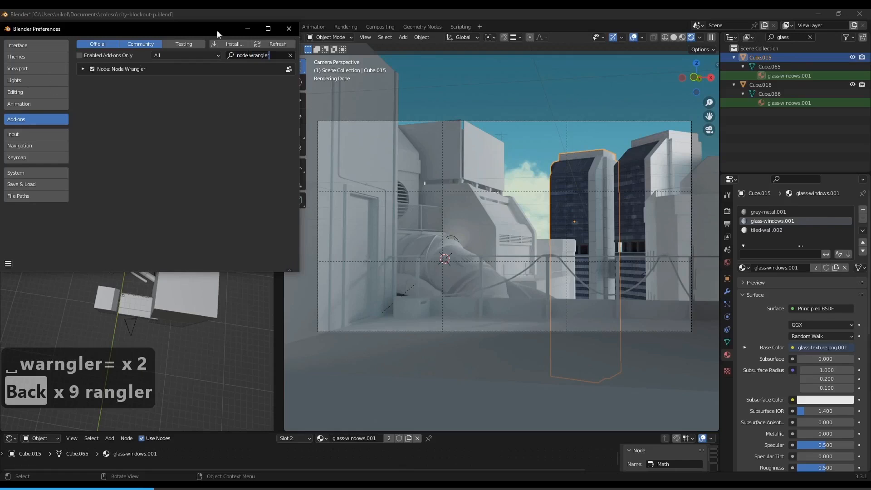
left_click(289, 29)
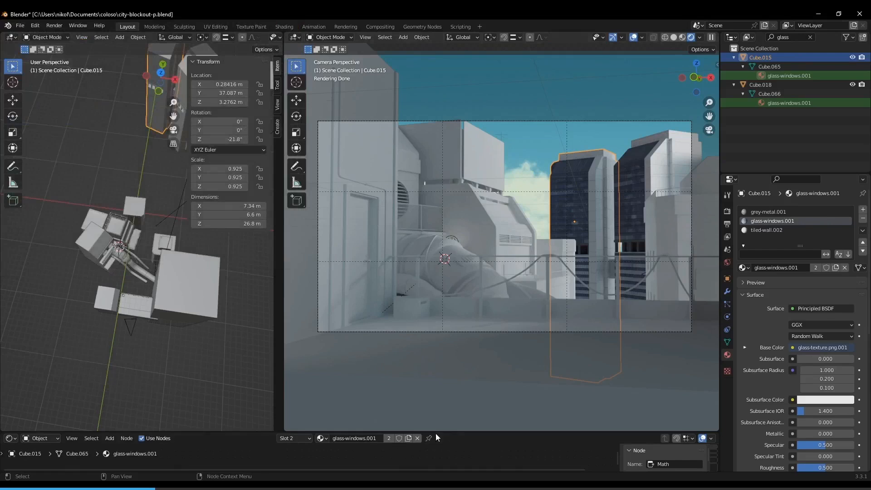
- Enlarge the node editor beneath the viewports and box-select the glass-windows.001 material's nodes
left_click_drag(436, 431, 436, 290)
middle_click_drag(457, 339, 354, 437)
scroll(354, 437, "down", 4)
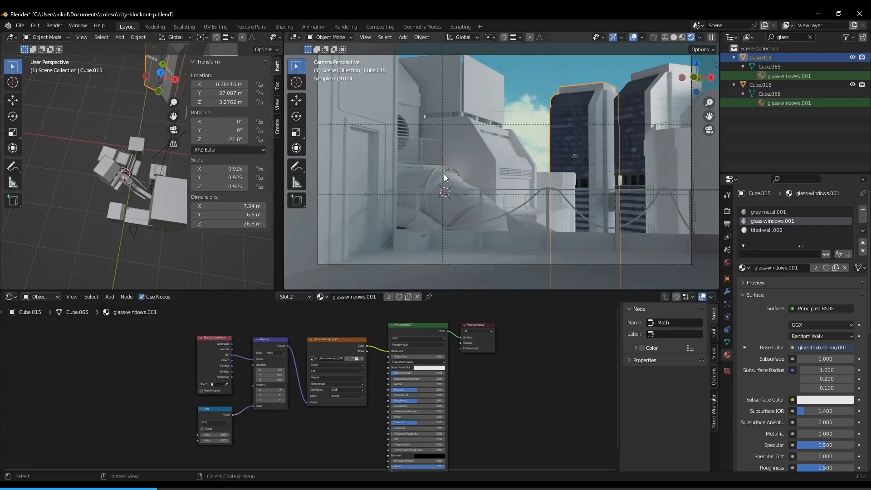
scroll(465, 178, "down", 1)
middle_click_drag(535, 146, 515, 165, "shift")
scroll(517, 153, "up", 1)
scroll(507, 202, "down", 1)
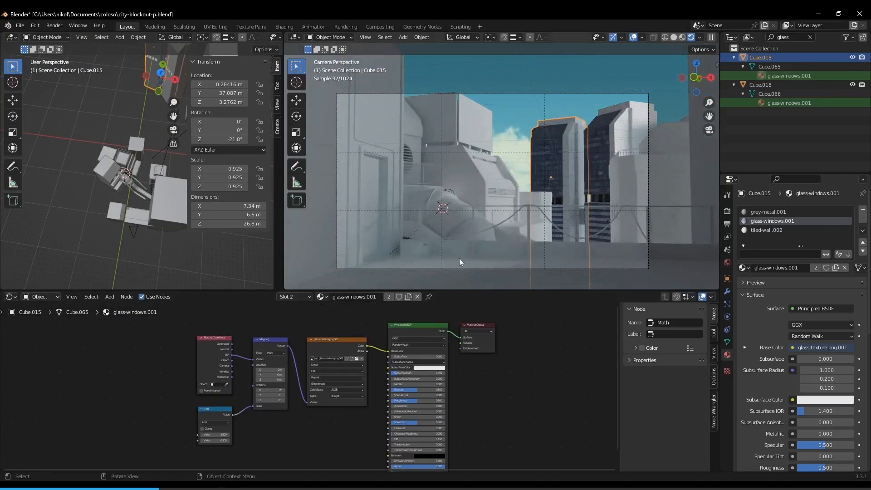
left_click_drag(539, 307, 146, 446)
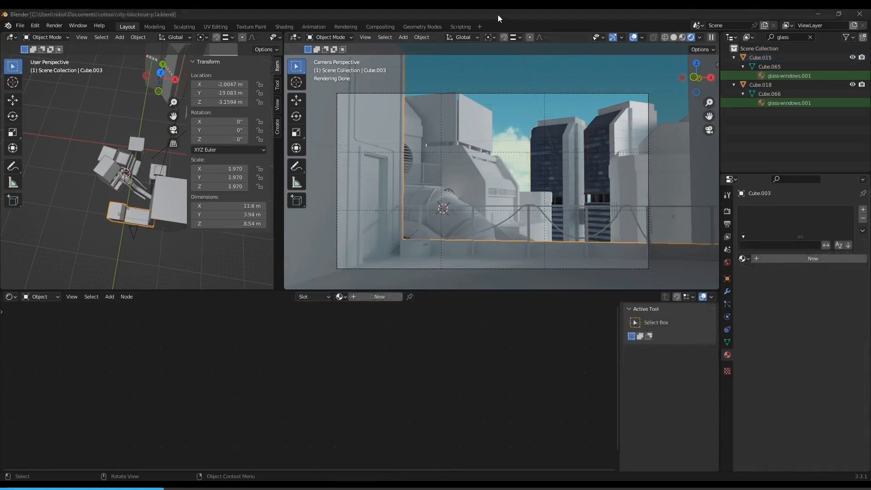
- Switch the camera viewport to solid shading, view the terrace from above, and select the terrace building with the doorway
mouse_move(502, 189)
middle_mouse_down()
mouse_move(519, 184)
mouse_move(523, 168)
middle_mouse_up()
key("z")
left_click(521, 194)
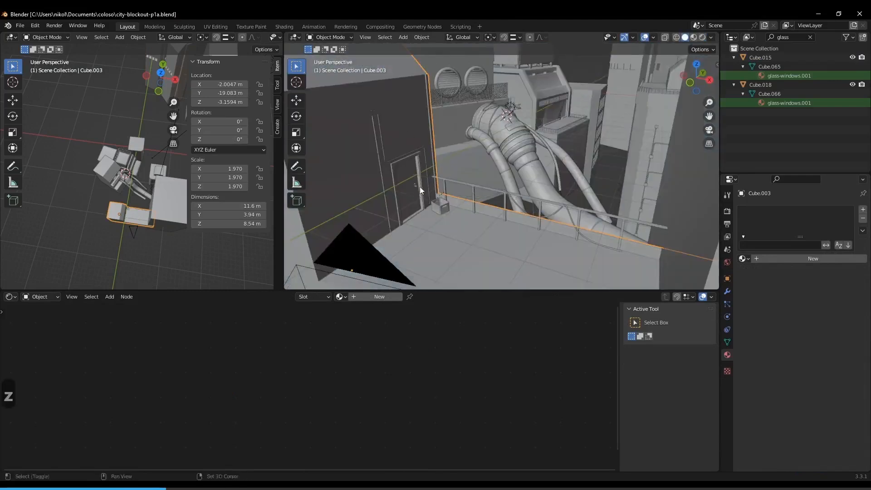
scroll(412, 187, "up", 5)
left_click(421, 198)
scroll(470, 194, "down", 3)
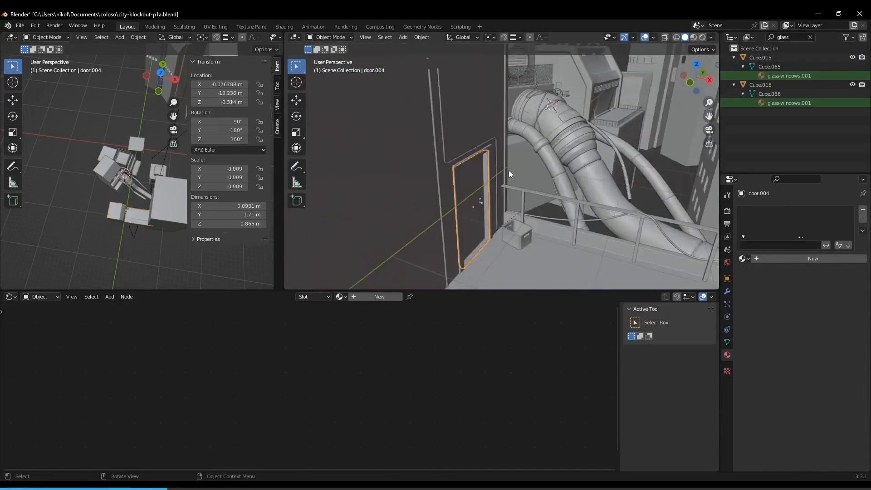
middle_click_drag(564, 176, 576, 156)
scroll(567, 160, "down", 3)
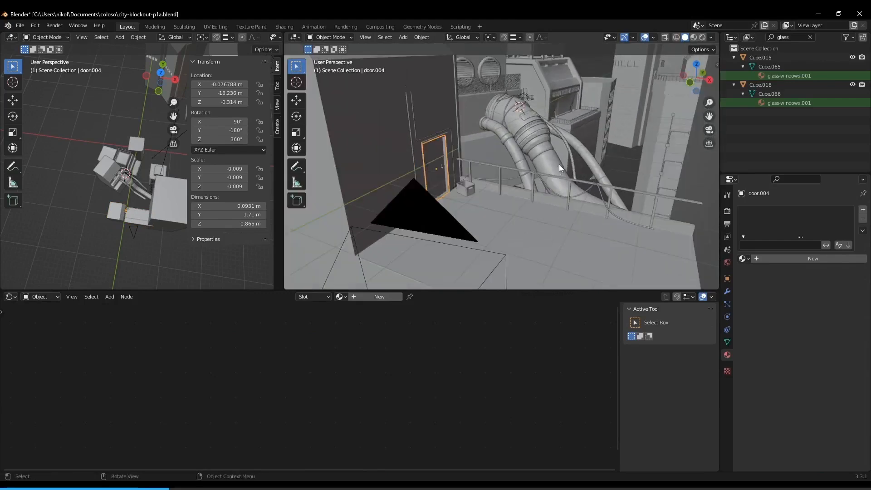
left_click(524, 221)
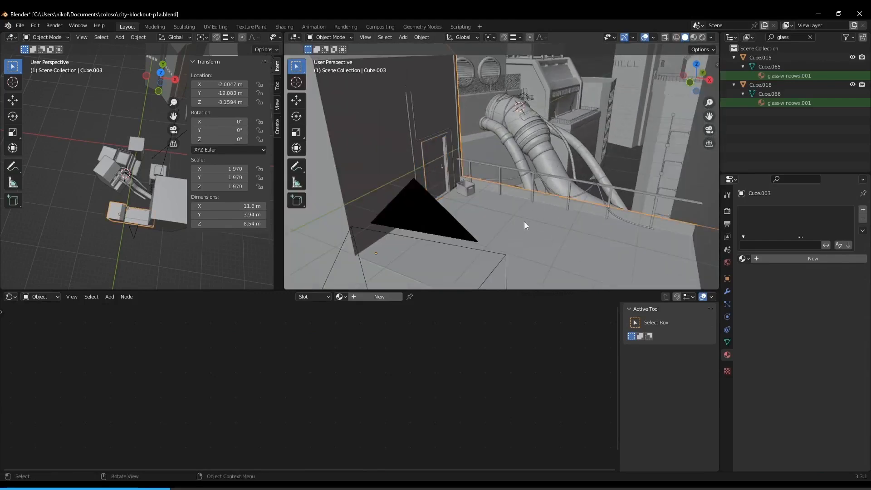
- Unwrap all of the terrace building's faces with Smart UV Project at a 66° angle limit
key("Tab")
middle_click_drag(581, 192, 586, 165)
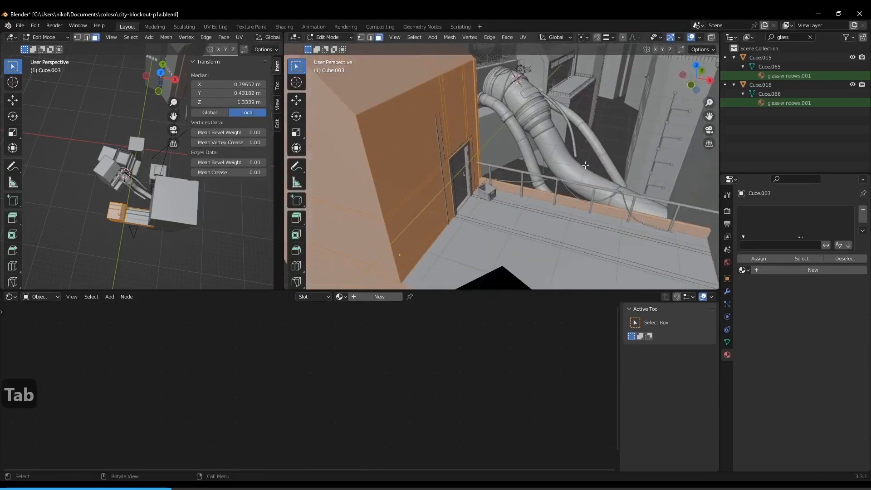
key("a")
left_click(523, 37)
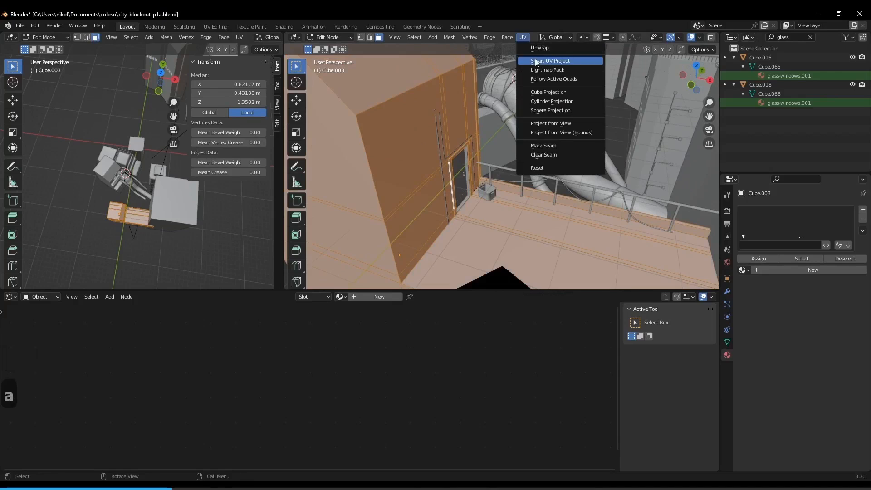
left_click(550, 61)
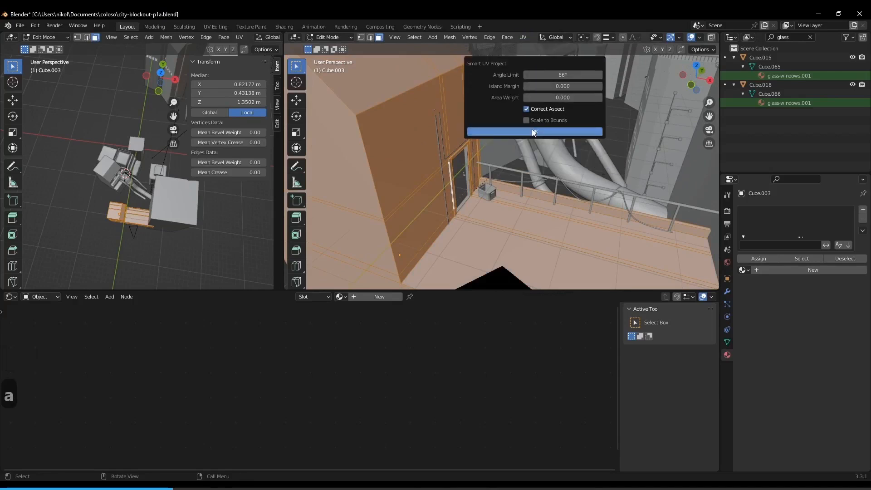
left_click(530, 131)
scroll(515, 171, "down", 3)
scroll(524, 210, "up", 3)
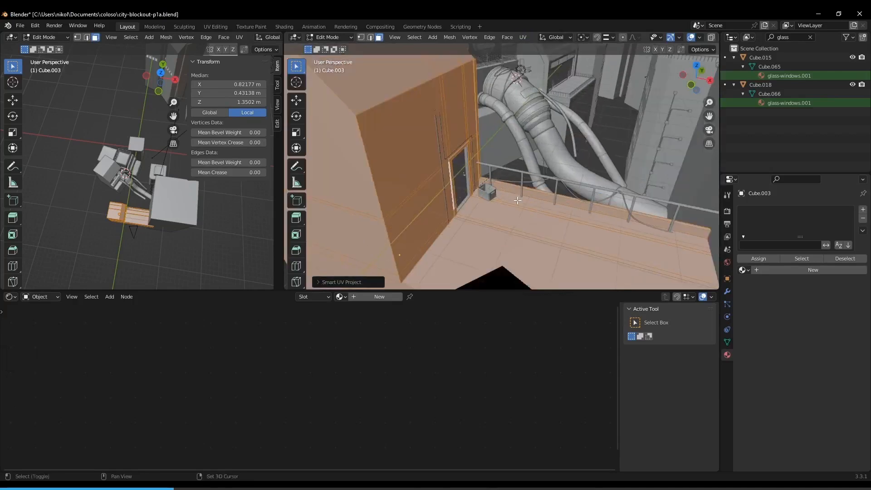
- In face select mode, clear the selection and select the terrace's floor faces from the railing wall to the front edge
key("Tab")
key("Tab")
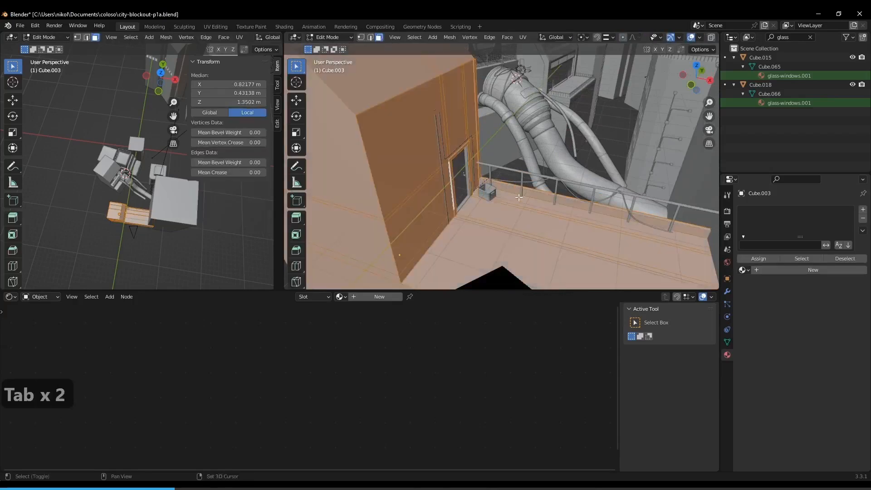
middle_click_drag(517, 200, 516, 175, "shift")
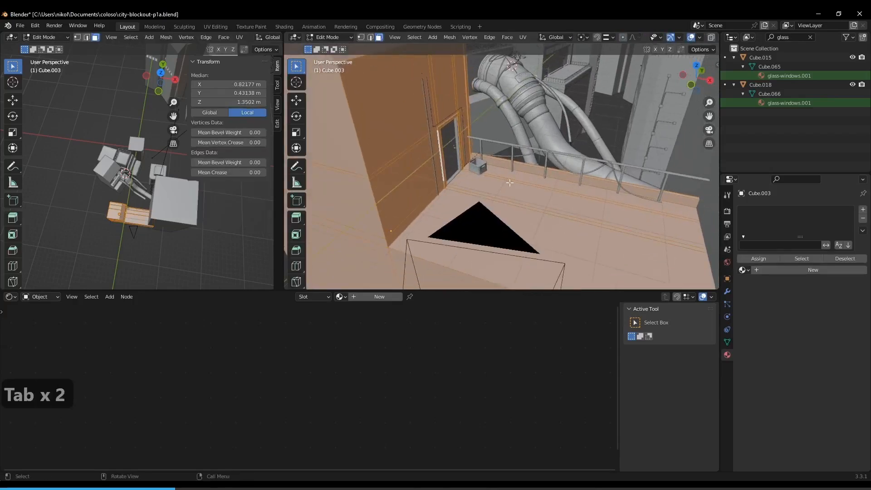
key("Tab")
key("Tab")
key("3")
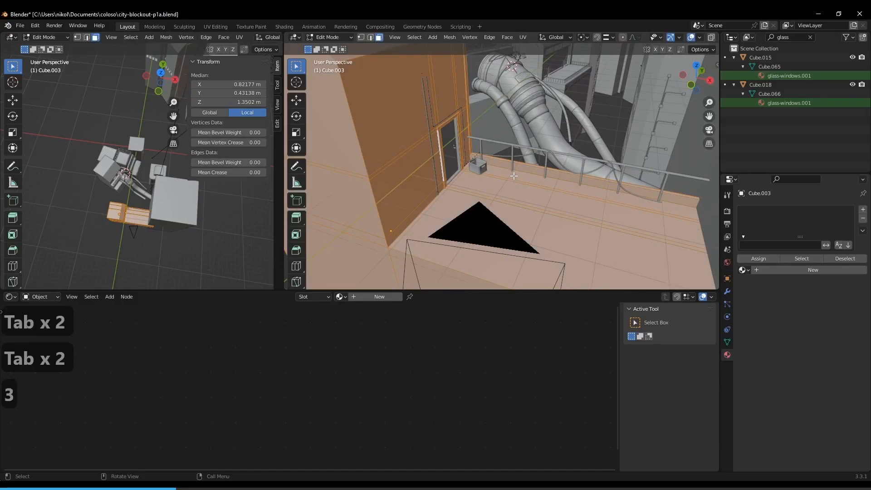
key("alt+a")
left_click(512, 181)
left_click(500, 200, "shift")
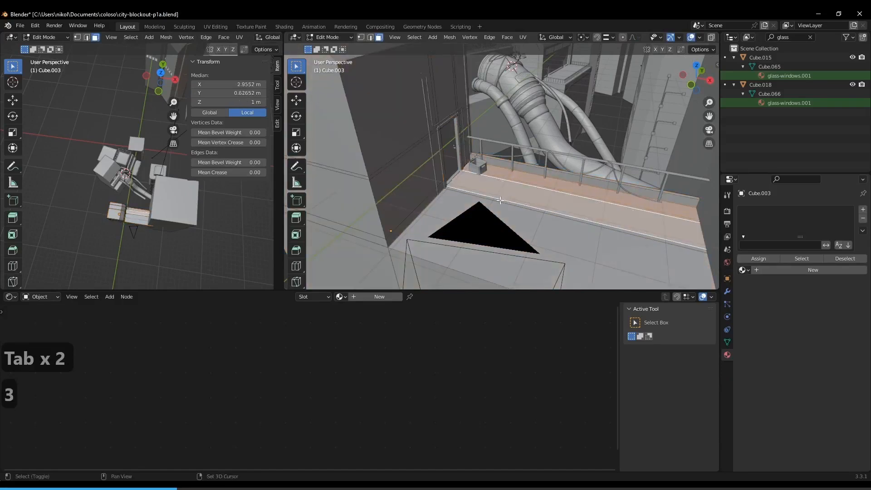
left_click(501, 218, "shift")
middle_click_drag(501, 218, 603, 184)
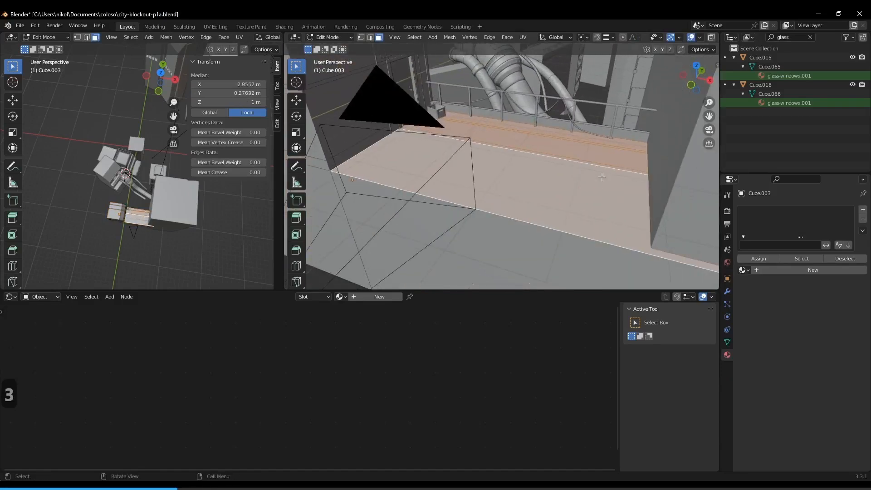
middle_click_drag(548, 138, 576, 171, "shift")
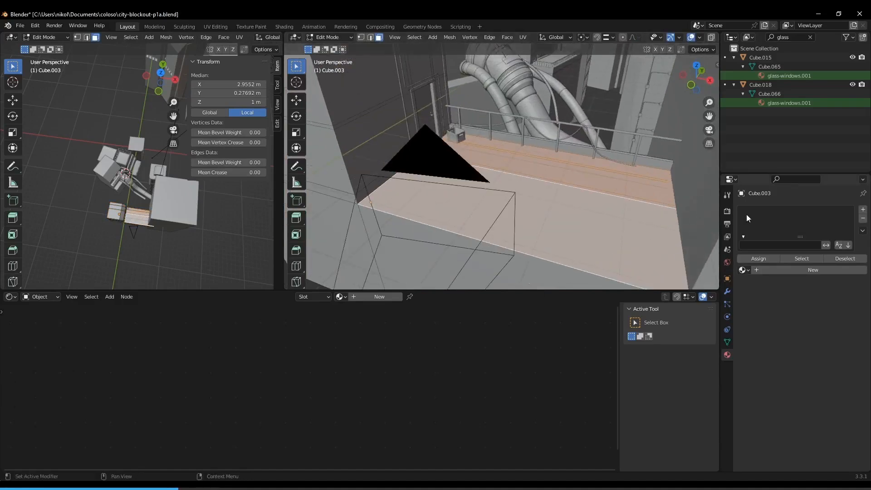
- Add a new material to the terrace building, assign it to the selected floor faces, and name it floor-tile-pbr
left_click(863, 211)
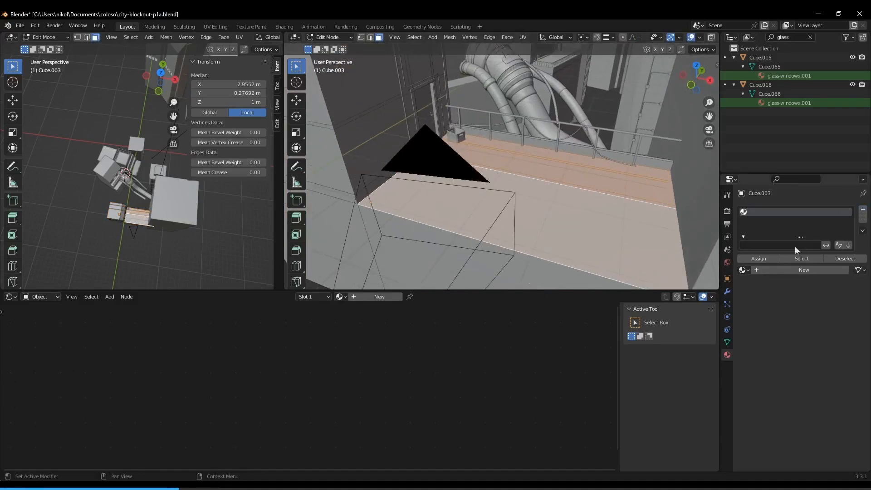
left_click(761, 270)
left_click(758, 258)
left_click(772, 270)
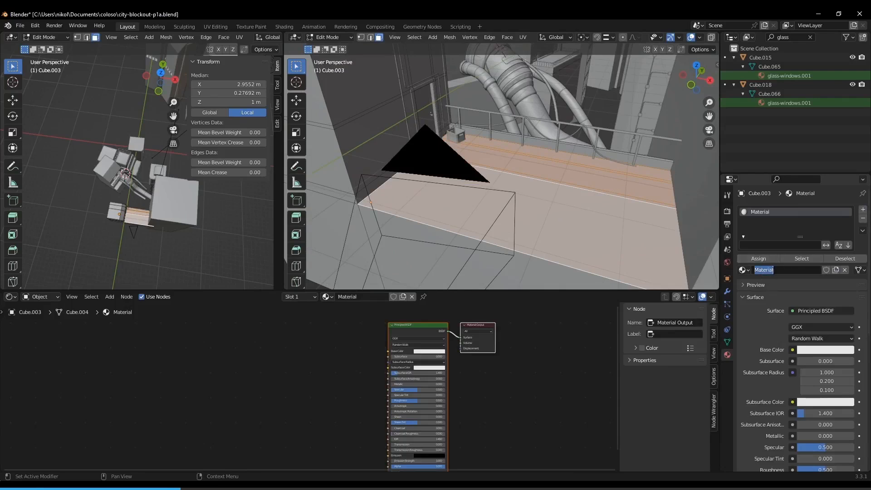
type("floor-tile-")
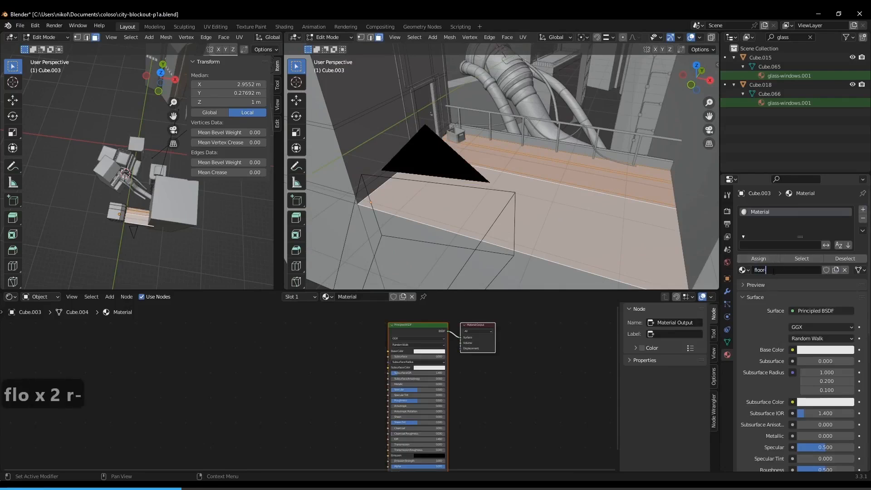
type("pbr")
key("Return")
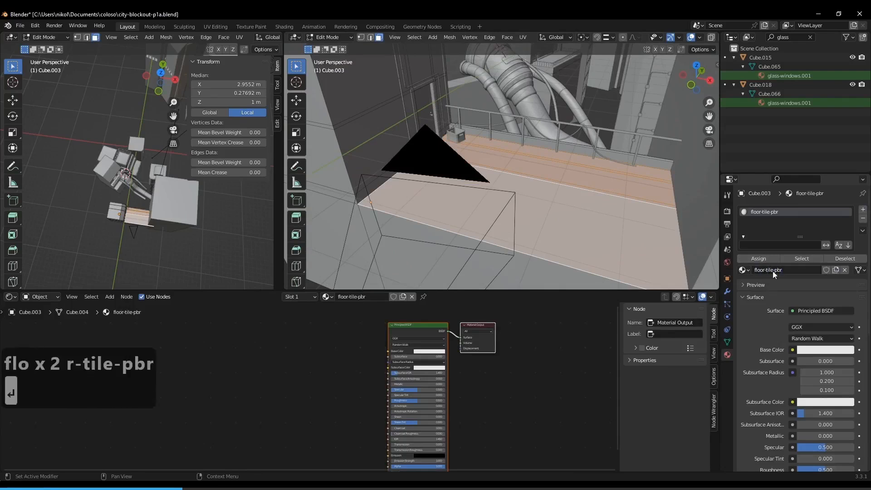
- Invert the face selection from the floor to the walls and deselect the narrow faces surrounding the door opening
middle_click_drag(566, 159, 609, 174, "shift")
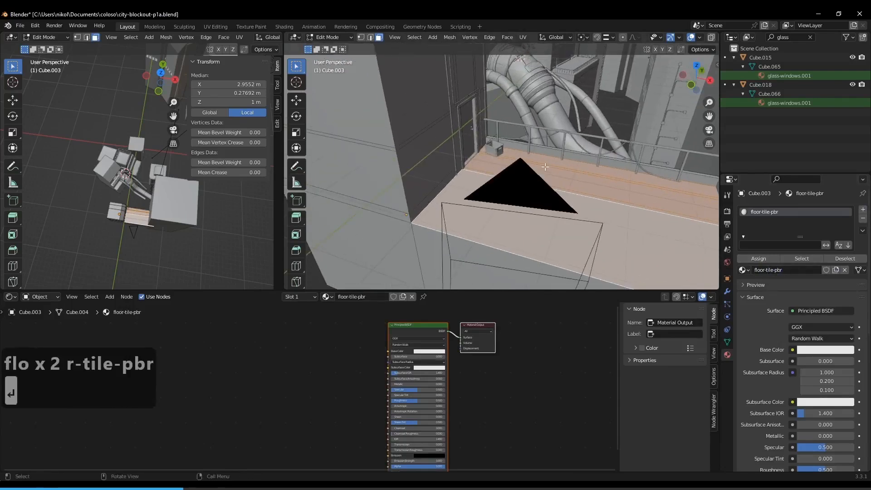
key("ctrl+i")
scroll(500, 146, "up", 8)
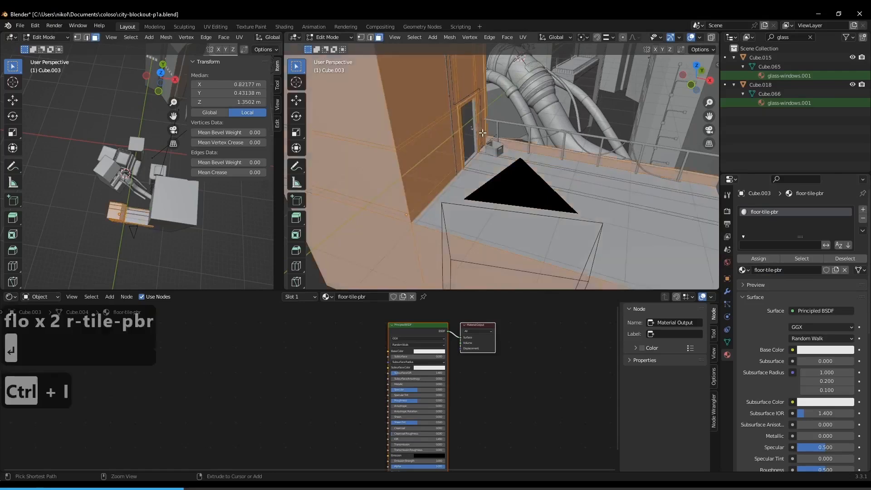
middle_click_drag(481, 132, 530, 125, "shift")
left_click(537, 125, "shift")
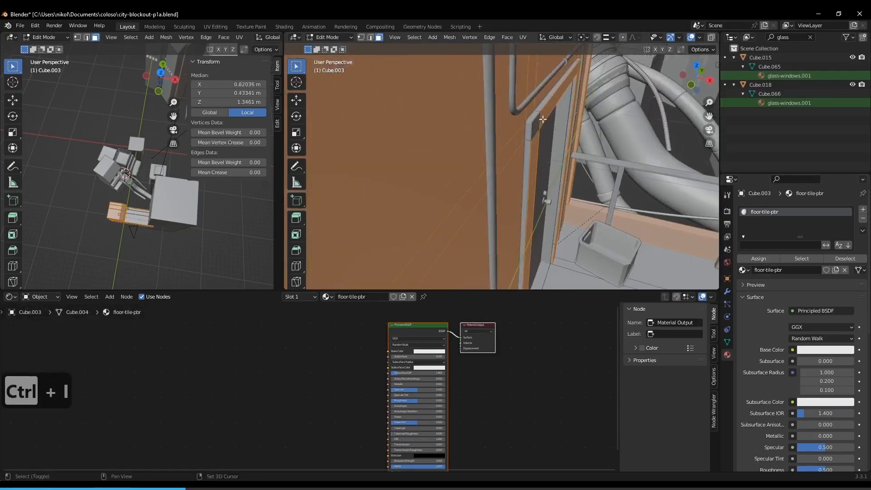
left_click(545, 114, "shift")
left_click(534, 143, "shift")
middle_click_drag(613, 69, 601, 71)
left_click(381, 135, "shift")
left_click(379, 148, "shift")
middle_click_drag(378, 148, 463, 97)
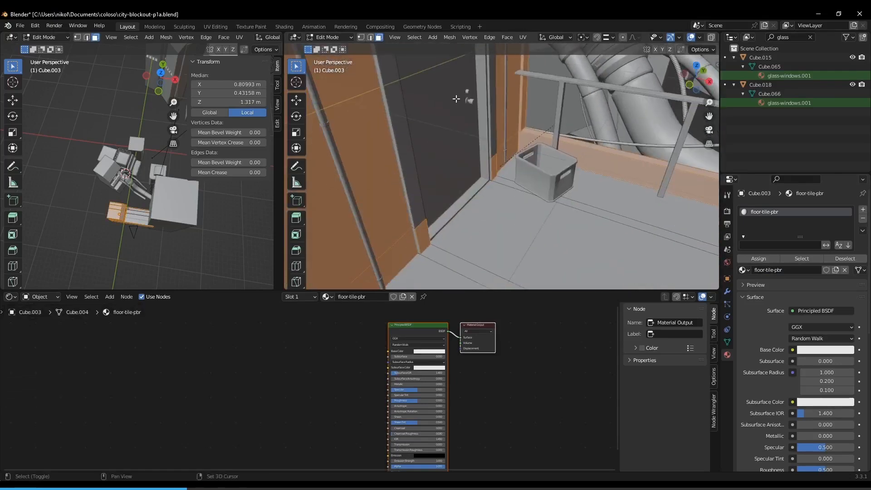
left_click(494, 169, "shift")
left_click(422, 235, "shift")
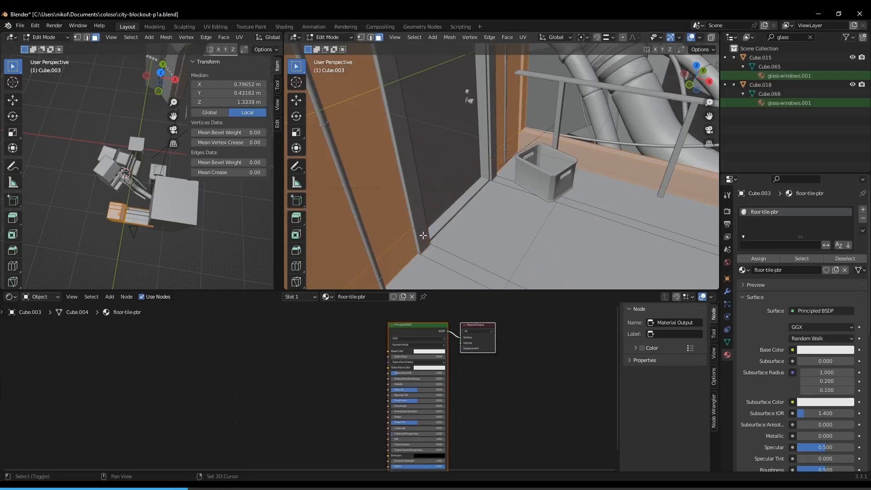
scroll(418, 218, "down", 4)
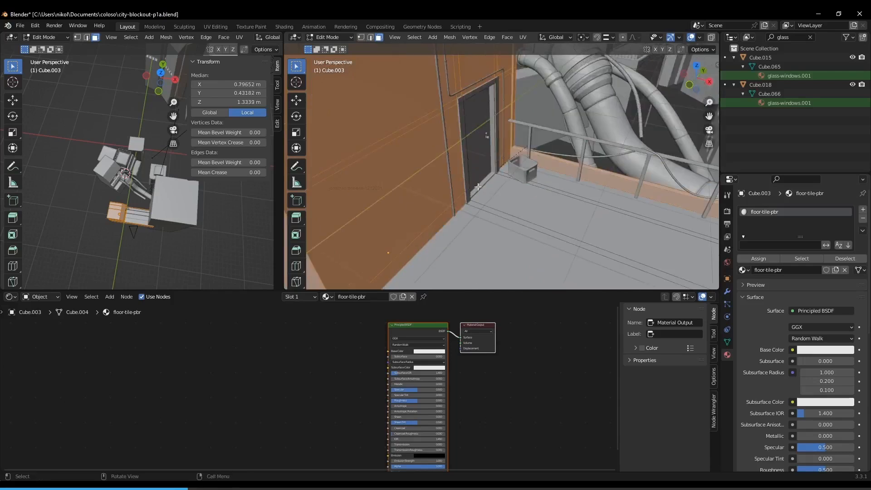
- Add a second material slot with a new material named concrete-pbr to the terrace building
left_click(864, 211)
left_click(767, 278)
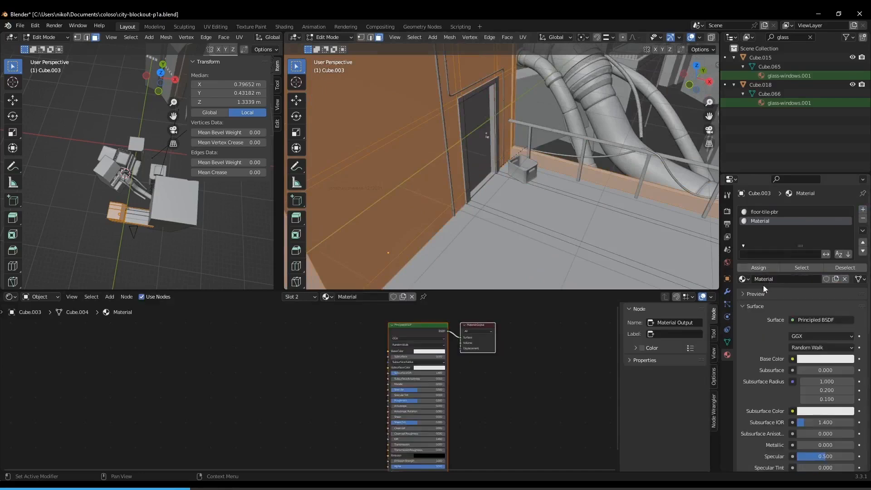
double_click(771, 279)
type("concrete")
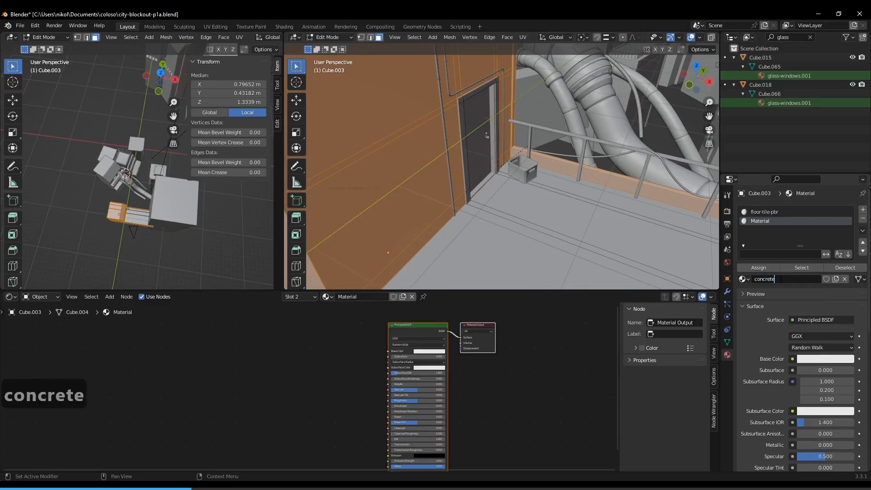
type("-pbr")
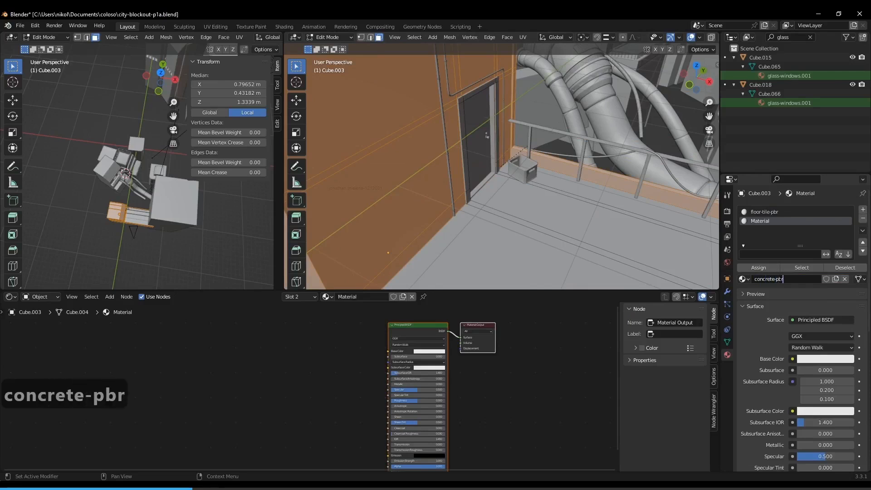
key("Return")
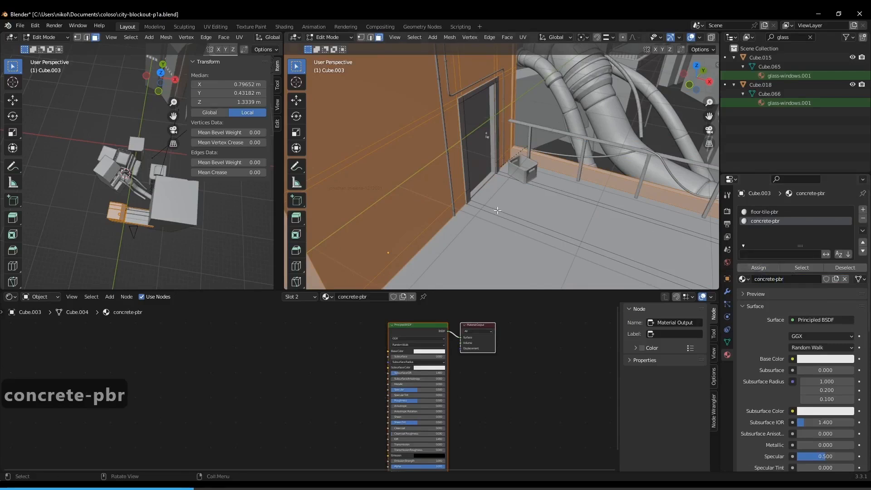
key("Tab")
key("Tab")
key("3")
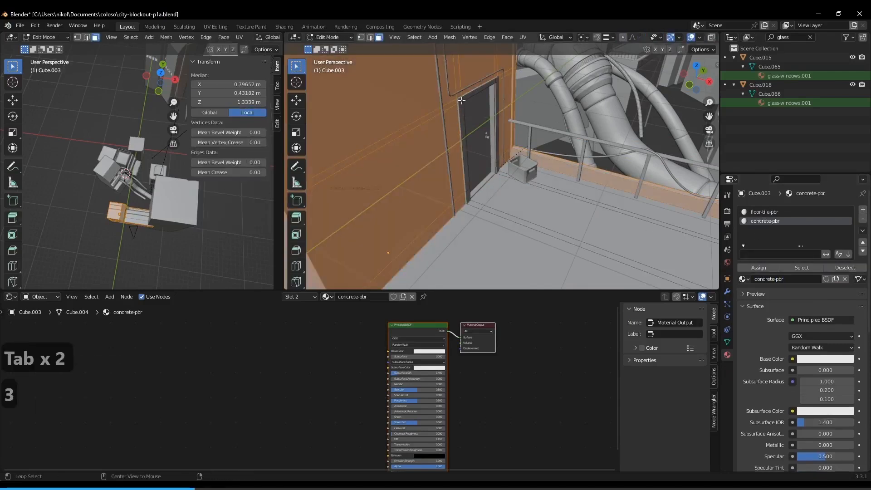
left_click(461, 100, "alt")
left_click(463, 99, "alt")
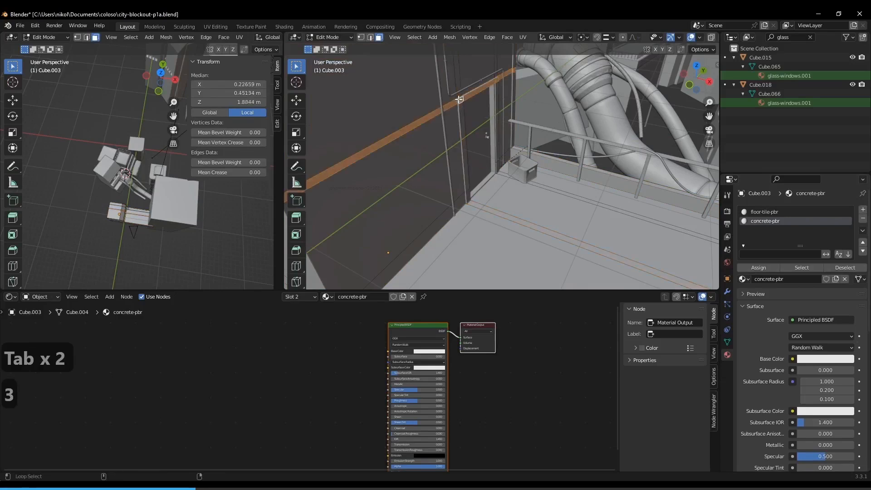
- Select the loops of narrow faces framing the terrace building's door opening
scroll(463, 99, "up", 5)
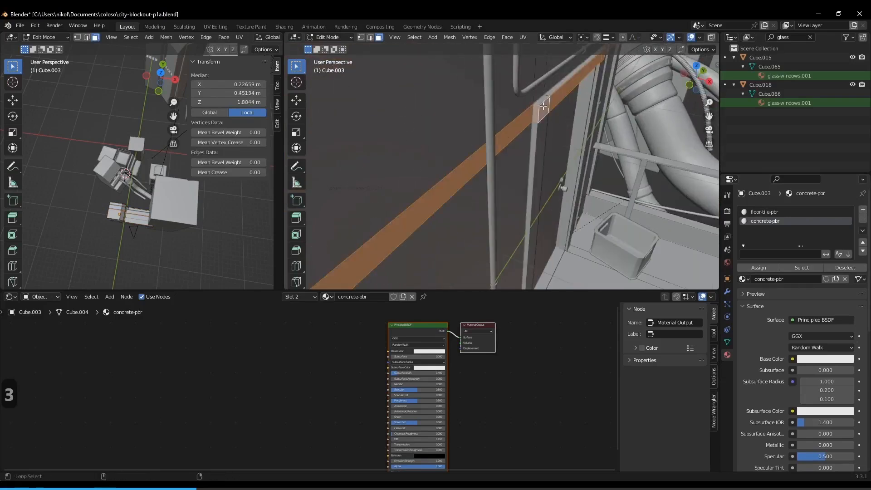
key("alt+shift")
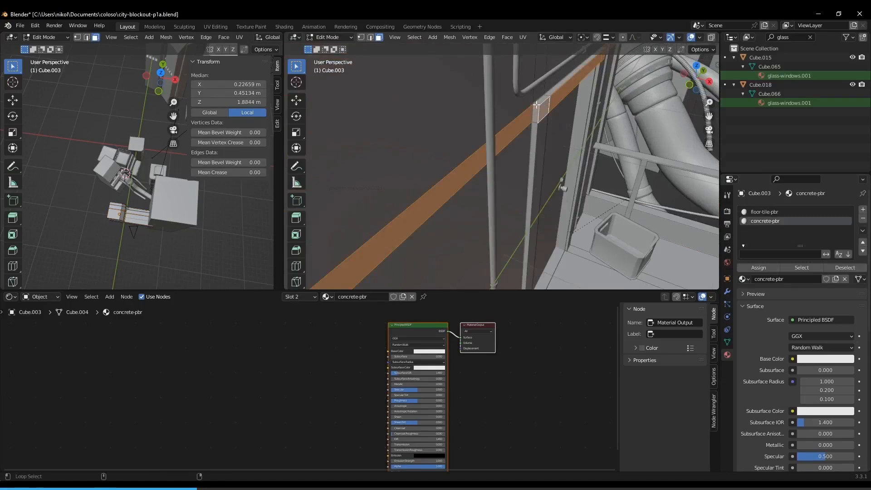
left_click(537, 105, "alt")
left_click(552, 103, "shift")
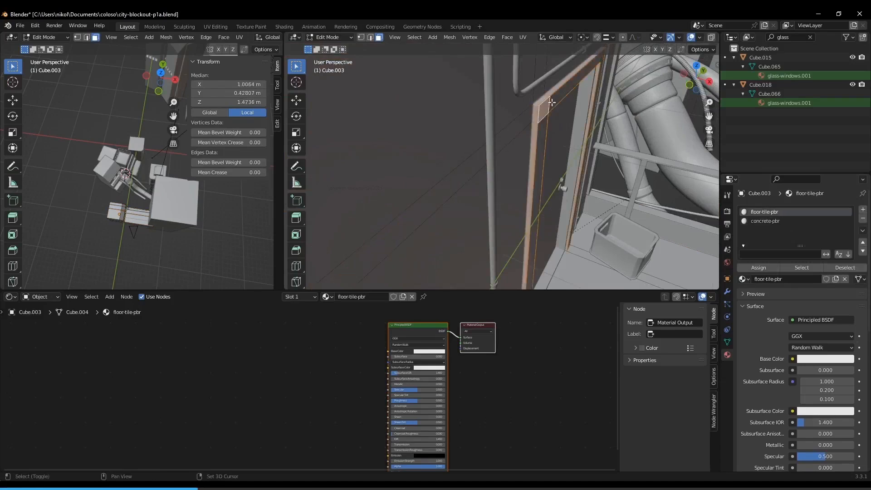
left_click(575, 94, "alt+shift")
left_click(602, 59, "shift")
left_click(590, 81, "shift")
middle_click_drag(589, 82, 559, 221, "shift")
left_click(457, 141, "shift")
left_click(523, 114, "shift")
- Add a third material named door-frame, assign it to the selected frame faces, and leave Edit Mode
middle_click_drag(523, 115, 508, 198, "ctrl")
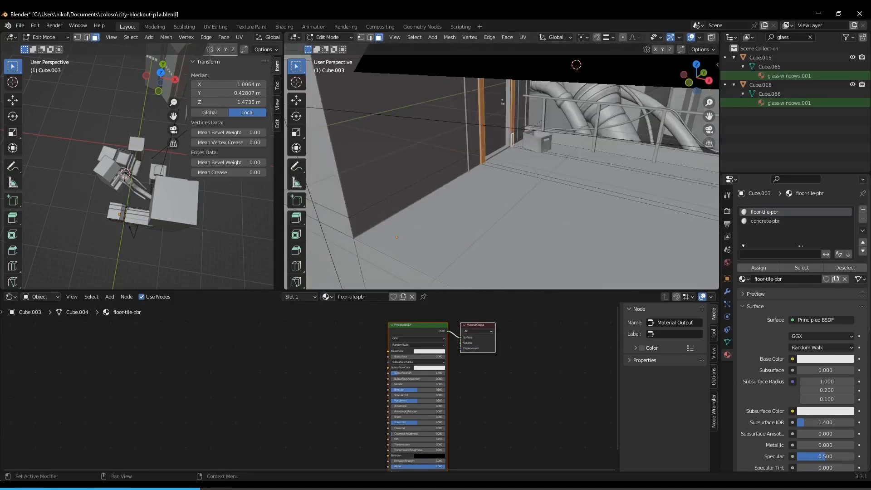
left_click(863, 209)
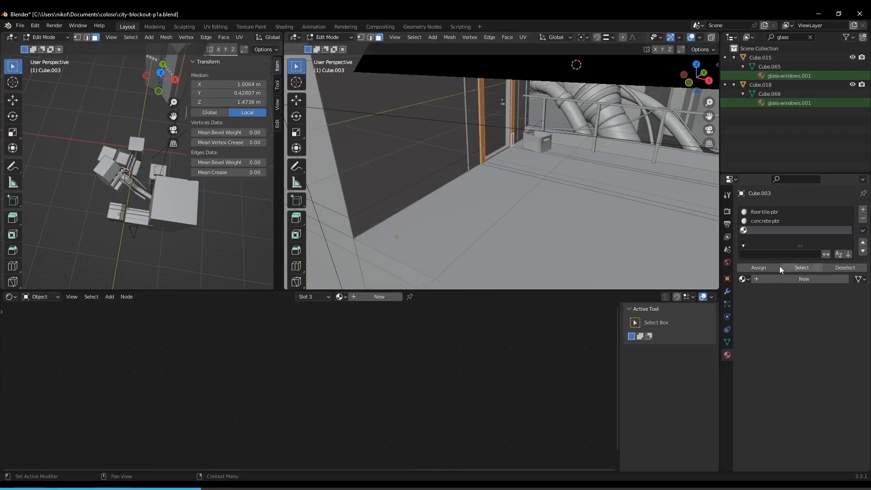
left_click(771, 279)
left_click(774, 281)
type("doo")
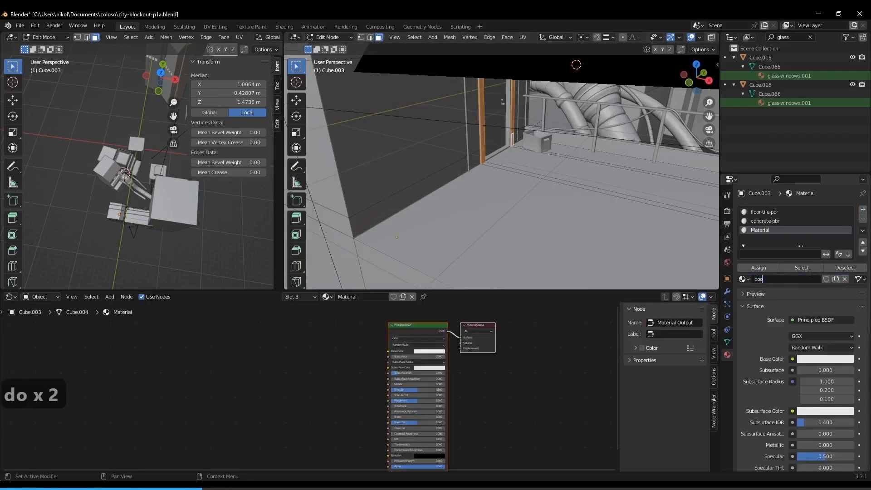
type("r-frame")
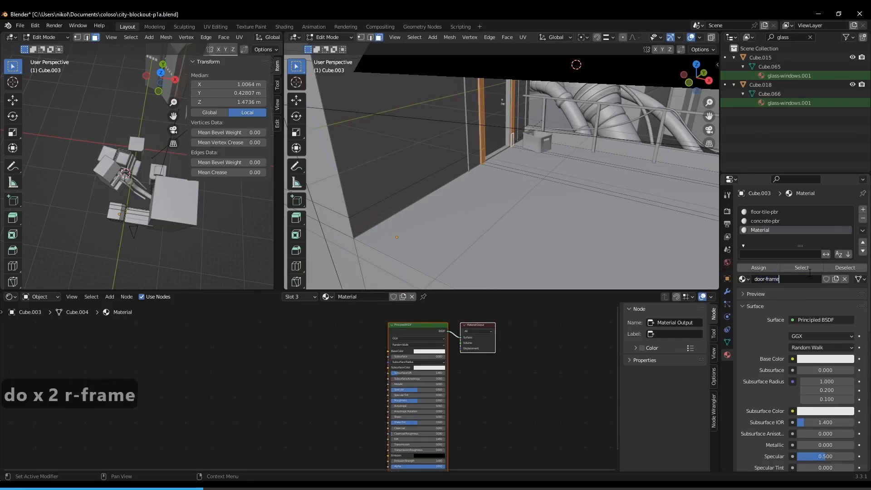
key("Return")
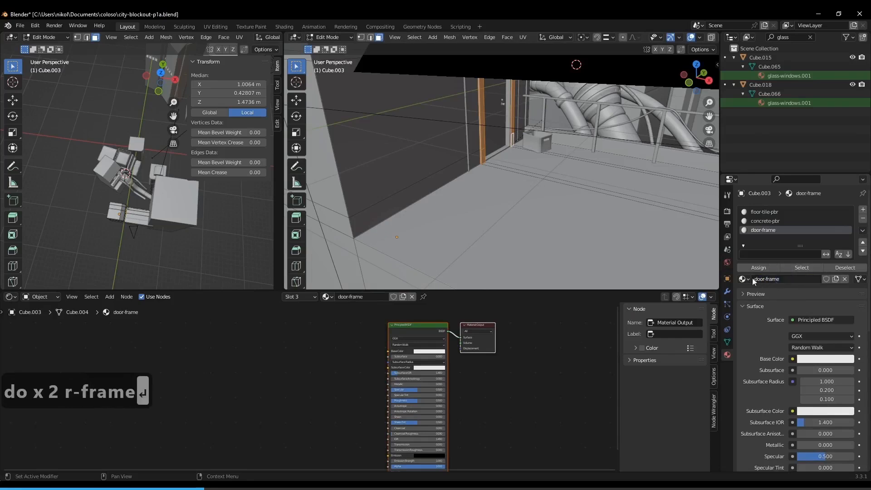
left_click(758, 266)
key("Tab")
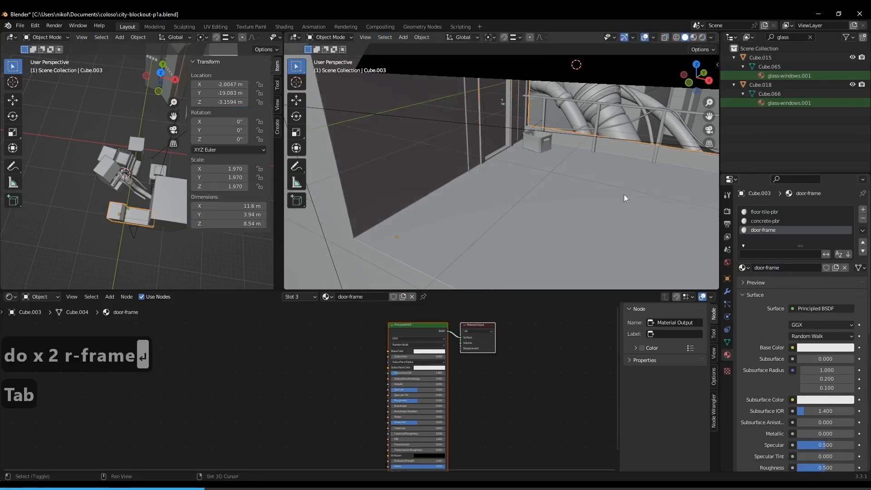
- Run Principled Texture Setup on the floor-tile-pbr material's Principled BSDF with all images from the tiled-floor-pbr folder
middle_click_drag(624, 195, 611, 202)
key("KP_0")
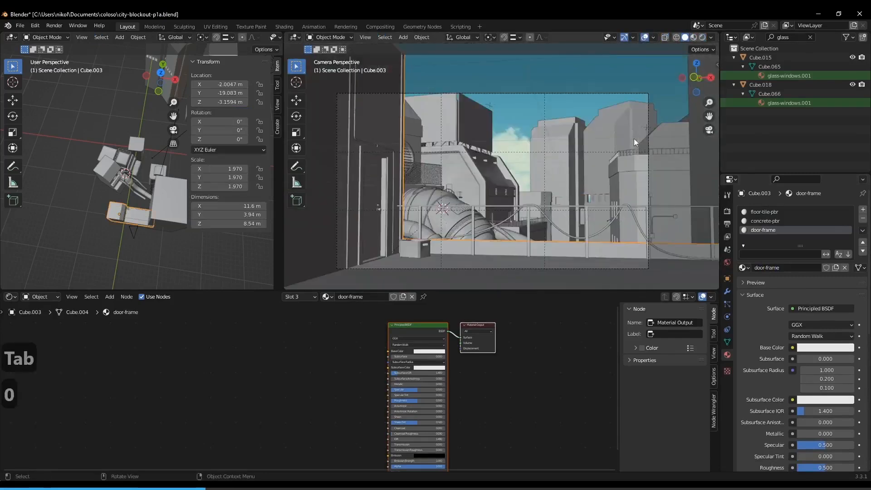
middle_click_drag(507, 202, 561, 168, "shift")
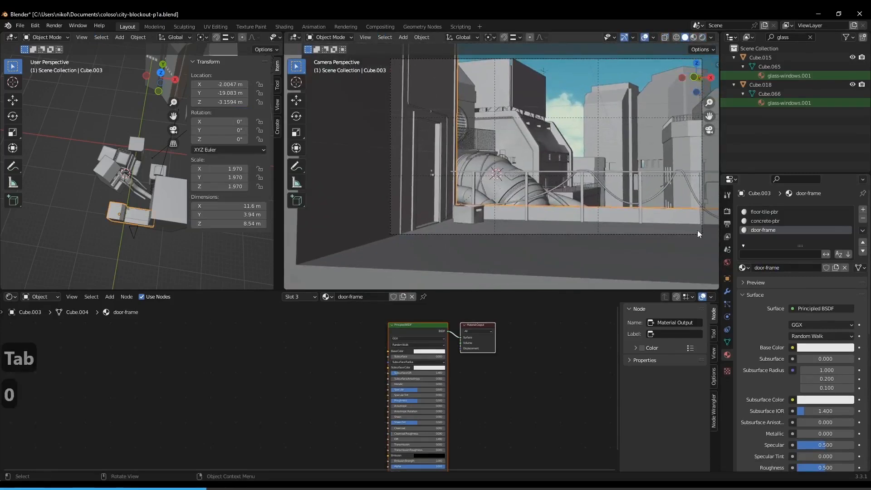
left_click(774, 211)
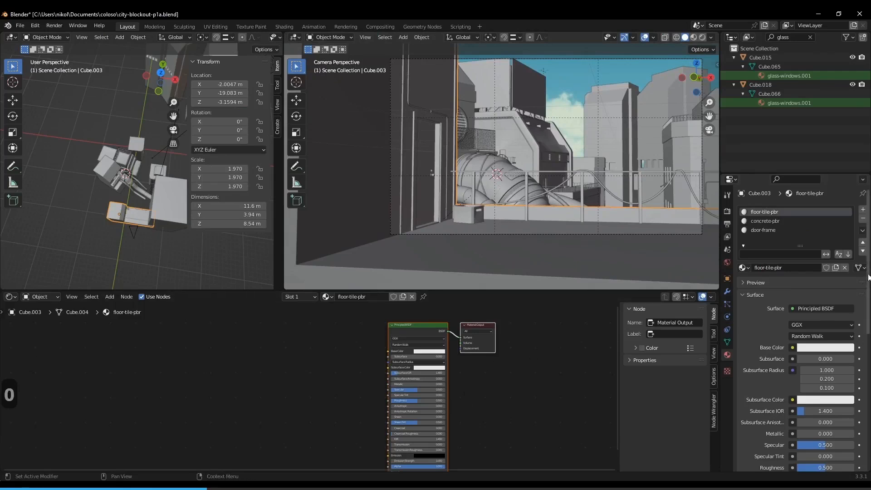
left_click(399, 325)
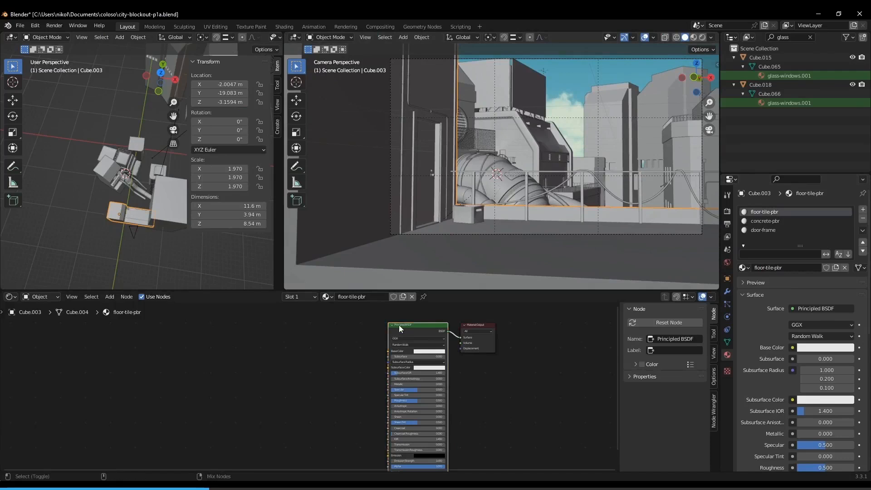
key("ctrl+shift+t")
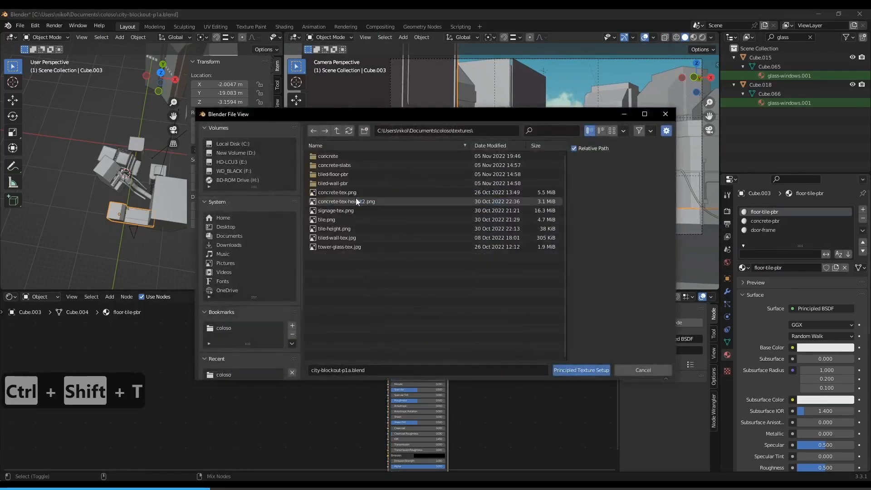
left_click(356, 201)
double_click(337, 175)
left_click_drag(414, 261, 346, 156)
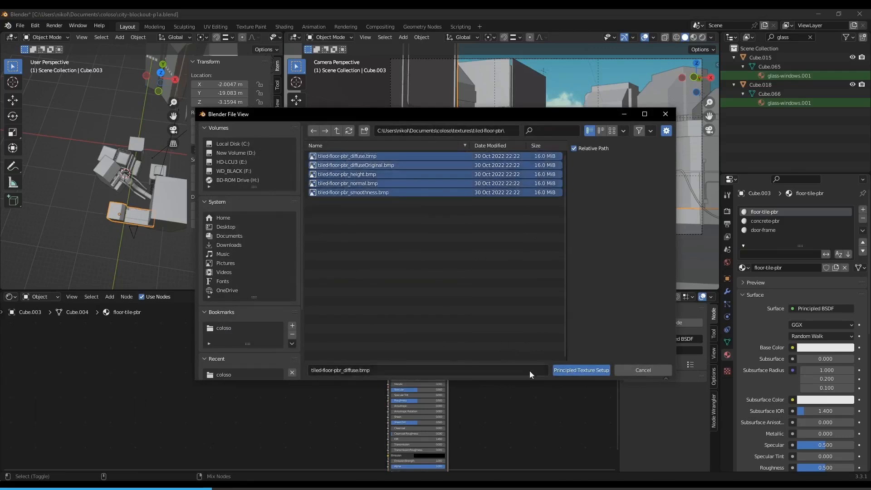
left_click(565, 369)
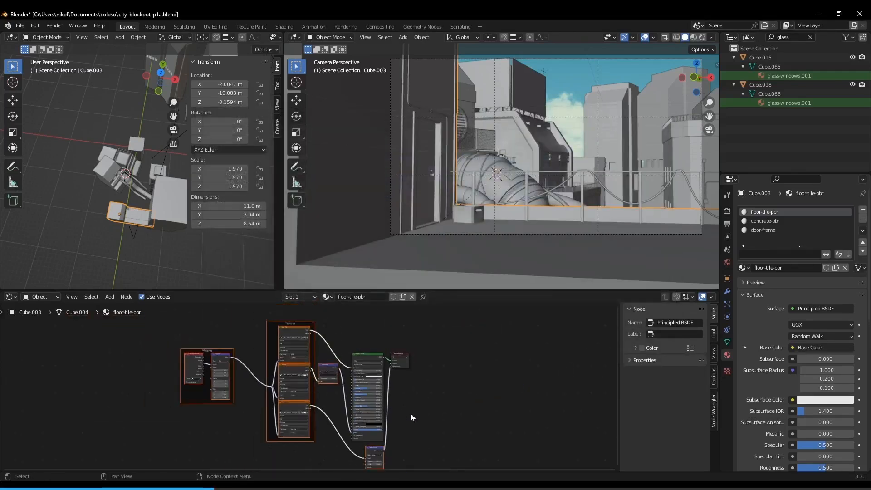
- Examine the mapping, image texture, normal map and displacement nodes of the floor-tile-pbr material
middle_click_drag(410, 414, 471, 396)
scroll(367, 371, "up", 2)
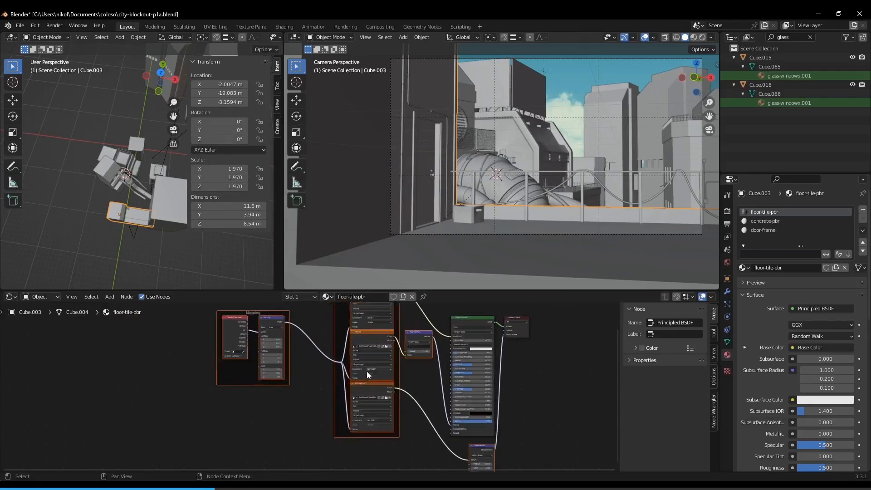
middle_click_drag(407, 369, 386, 385)
scroll(364, 401, "up", 4)
middle_click_drag(366, 346, 381, 398)
middle_click_drag(320, 451, 339, 378)
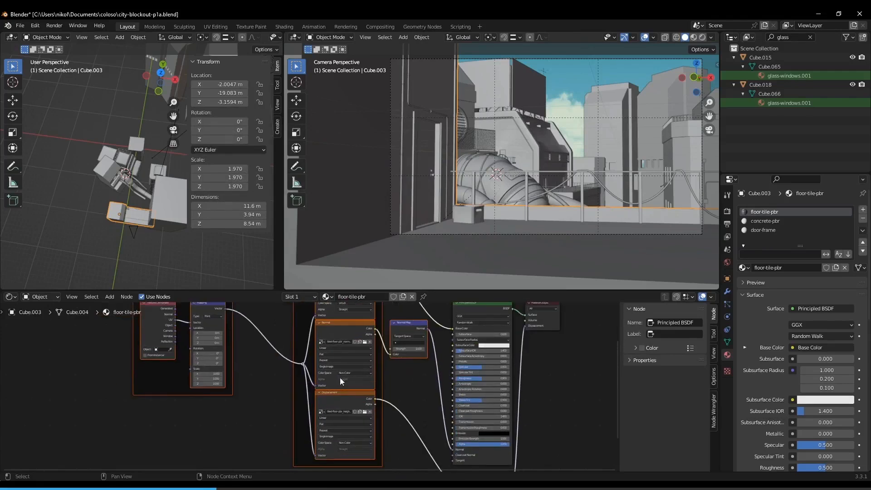
middle_click_drag(405, 404, 344, 338)
- Switch the large viewport to rendered shading and view the terrace floor from above
mouse_move(549, 209)
middle_mouse_down()
mouse_move(563, 199)
mouse_move(486, 222)
middle_mouse_up()
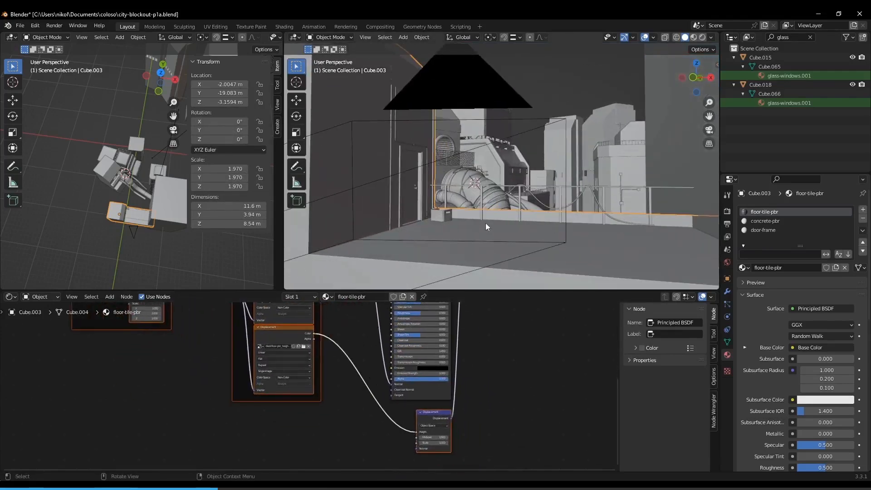
key("z")
left_click(492, 179)
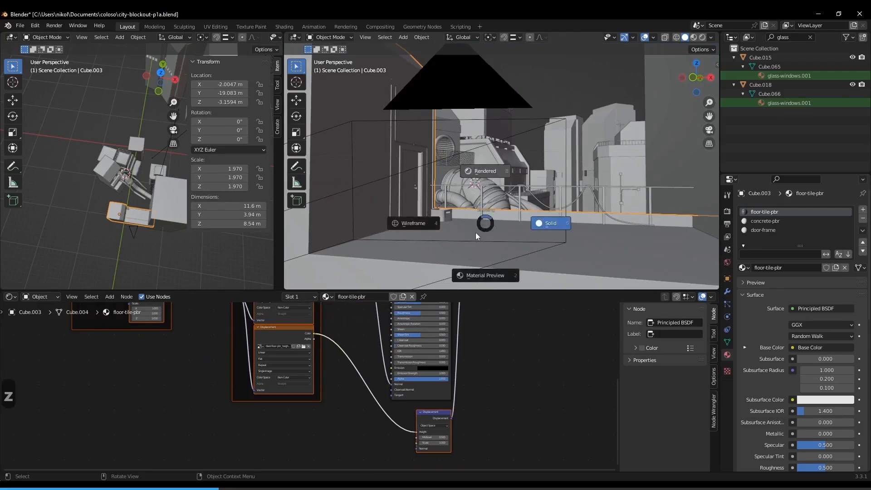
key("0")
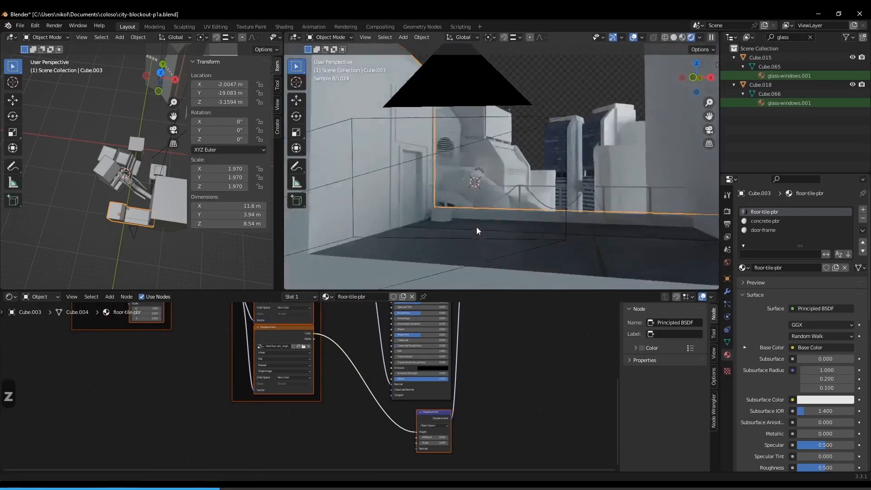
mouse_move(495, 220)
middle_mouse_down()
mouse_move(505, 187)
mouse_move(478, 212)
mouse_move(509, 143)
mouse_move(498, 233)
middle_mouse_up()
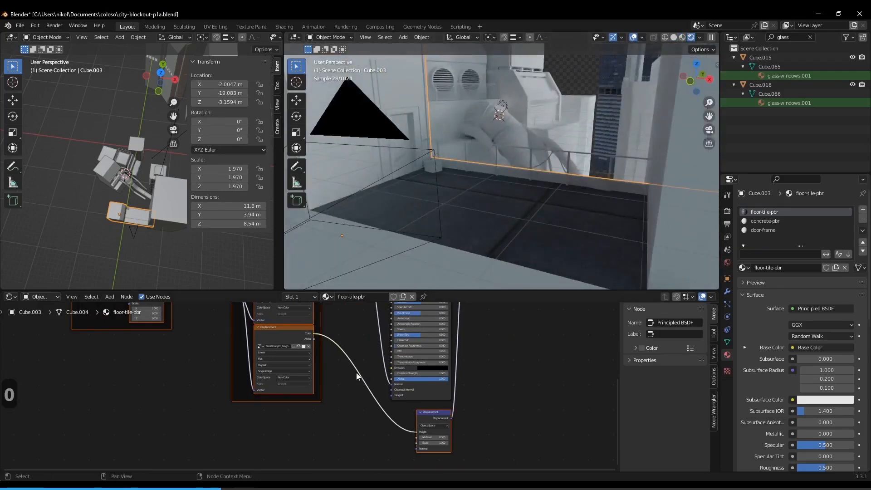
- Set the X and Y scale of the floor material's Mapping node to 5
middle_click_drag(353, 372, 461, 411)
middle_click_drag(271, 345, 309, 370)
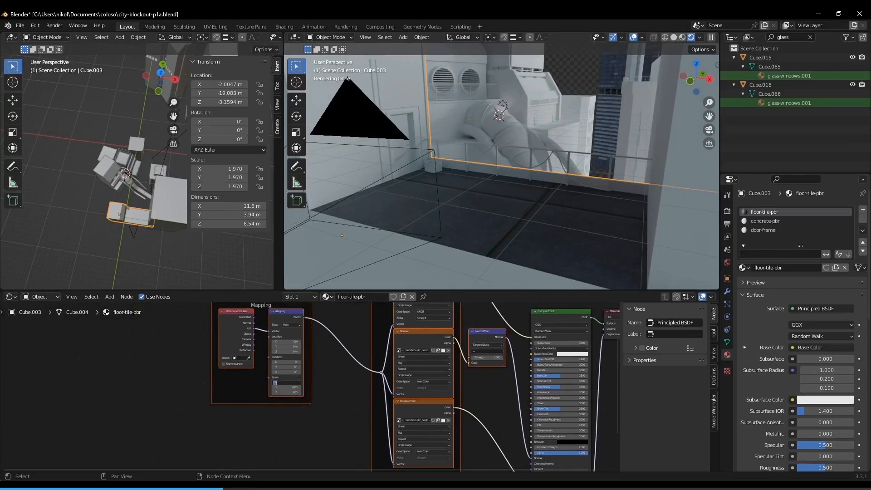
type("5")
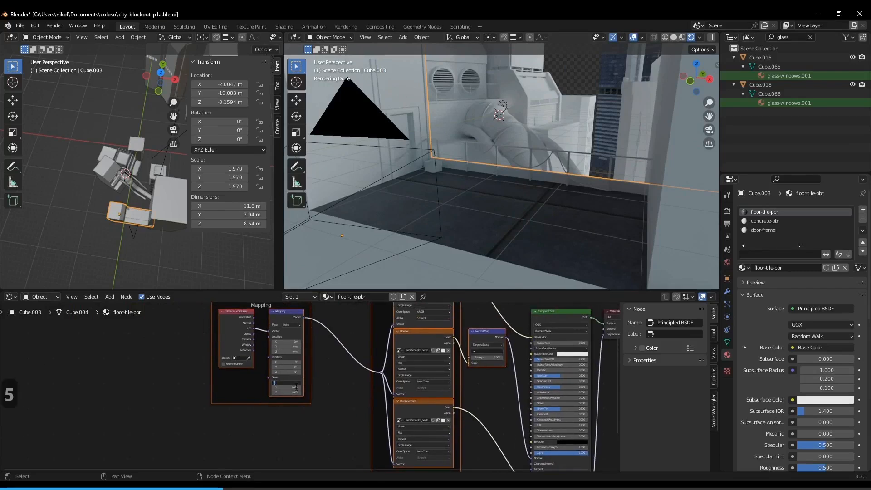
double_click(296, 387)
type("5")
left_click(346, 366)
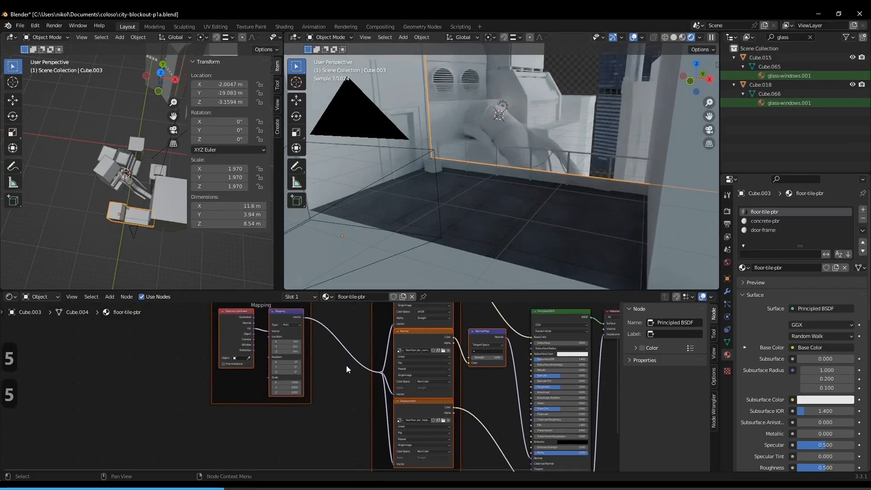
- In camera view, set the floor Mapping node's X and Y scale to 7
key("KP_0")
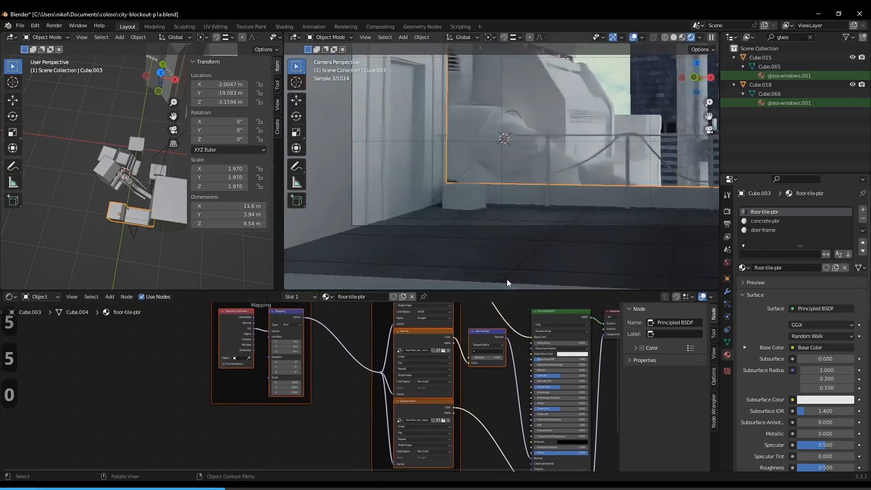
double_click(292, 383)
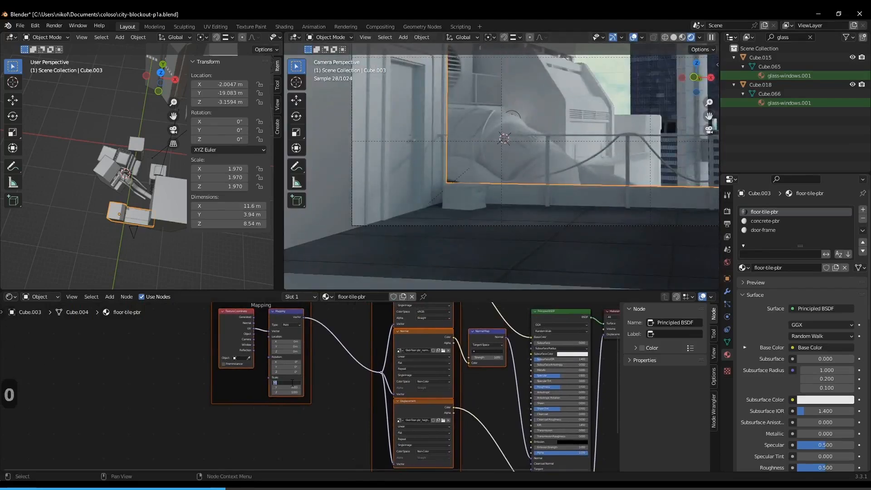
type("7")
double_click(296, 387)
type("7")
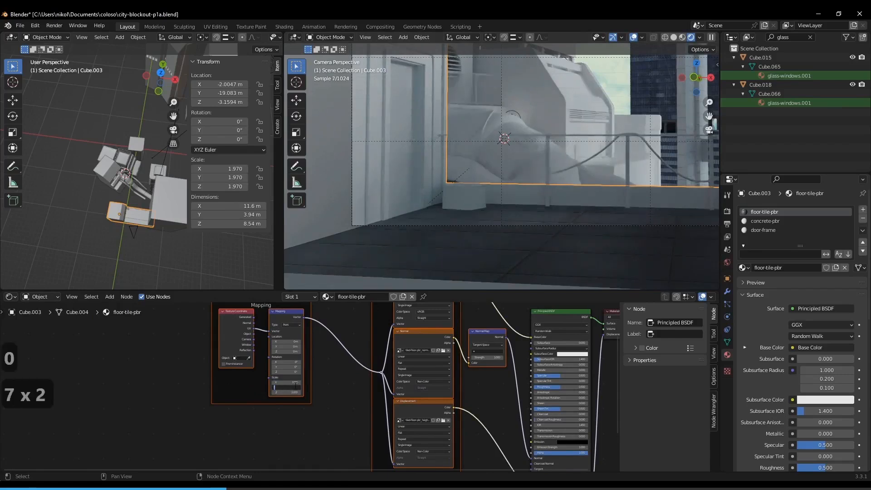
key("Return")
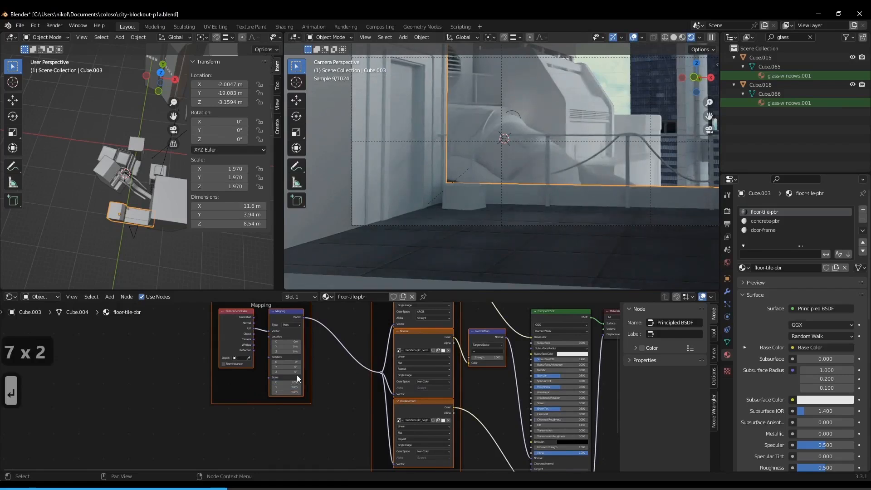
- Set the floor Mapping node's X and Y scale to 9
double_click(296, 382)
type("9")
double_click(296, 387)
type("9")
key("Return")
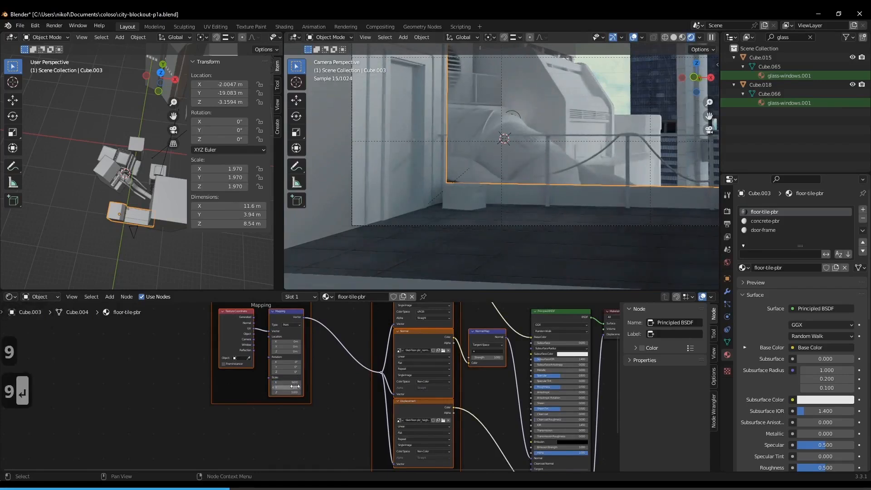
- Add a point light to the scene
middle_click_drag(524, 217, 541, 184)
scroll(546, 179, "up", 1)
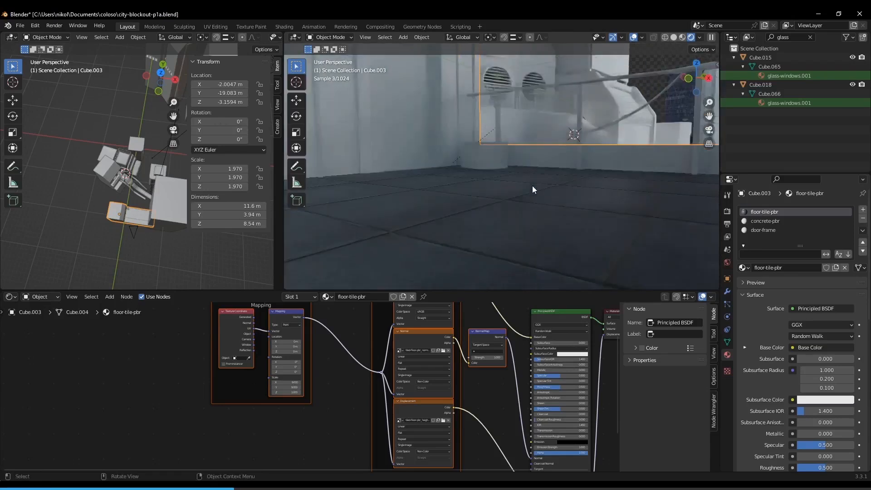
key("shift+a")
mouse_move(505, 164)
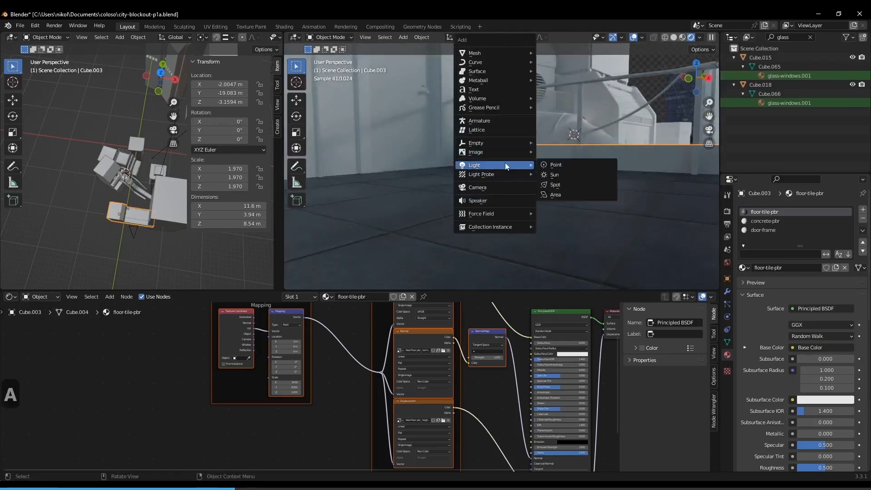
left_click(576, 168)
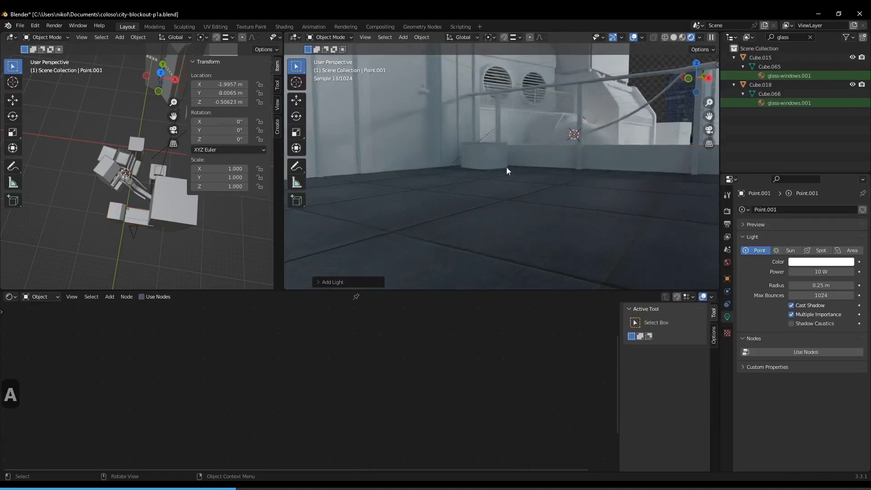
- Undo the misplaced point light, add a new one at the planter on the terrace, and raise it along Z to light the floor tiles
key("ctrl+z")
key("shift+a")
mouse_move(499, 154)
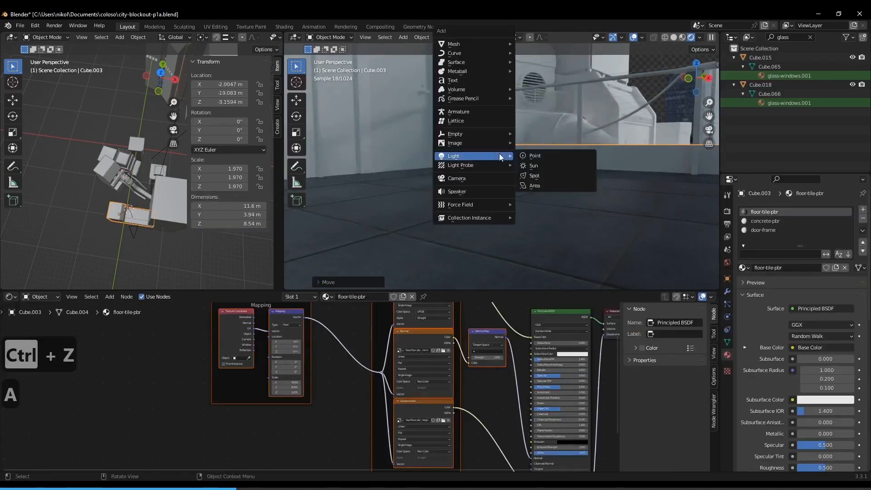
left_click(546, 156)
key("g")
key("z")
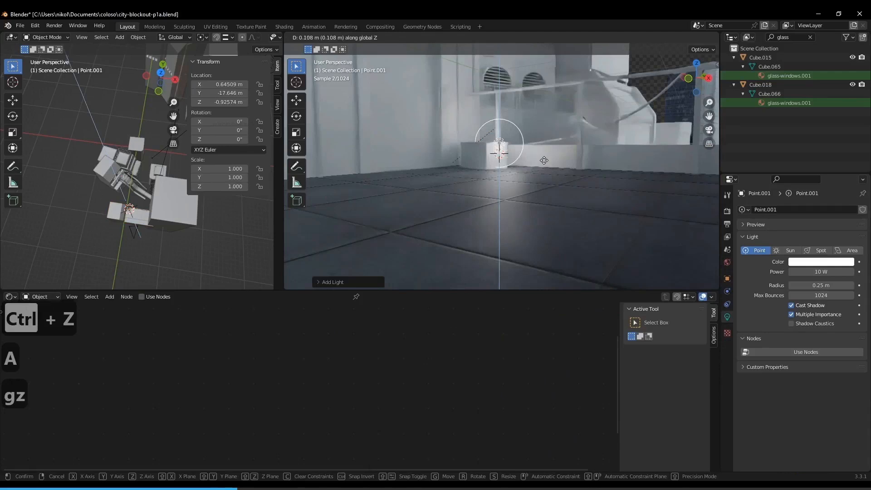
left_click(538, 163)
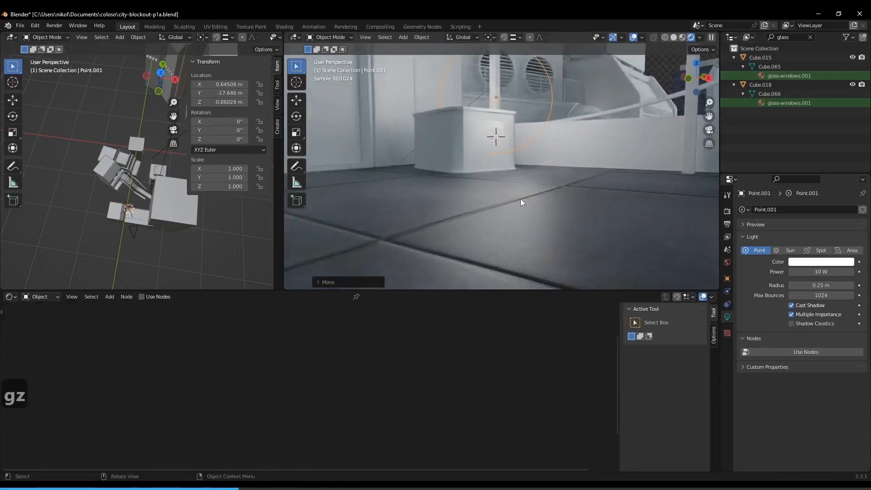
scroll(521, 198, "down", 3)
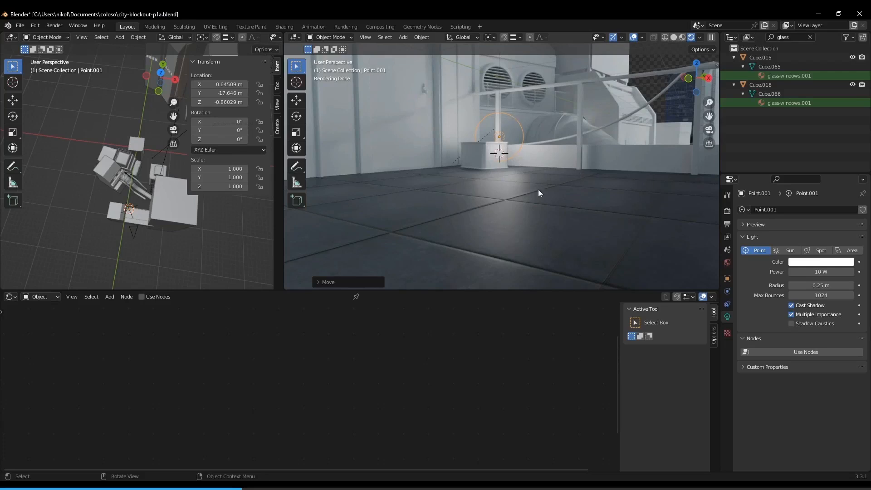
middle_click_drag(513, 192, 531, 192)
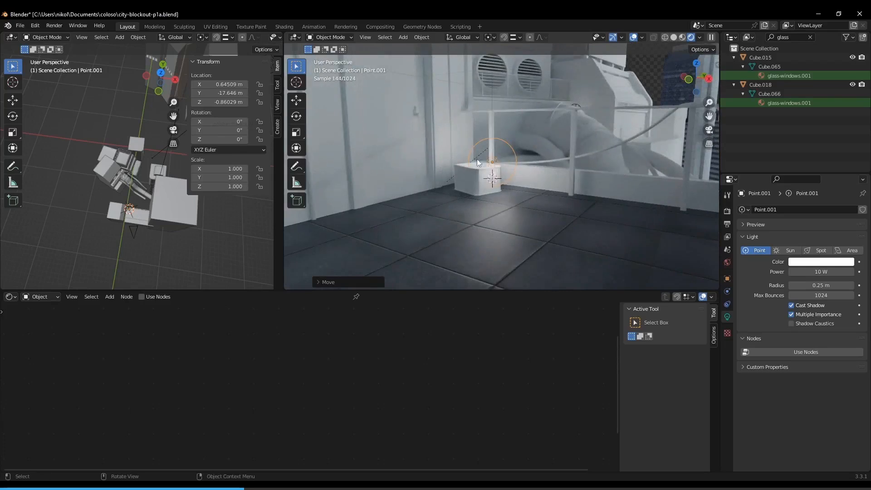
- Delete the test point light and return to the camera view
key("x")
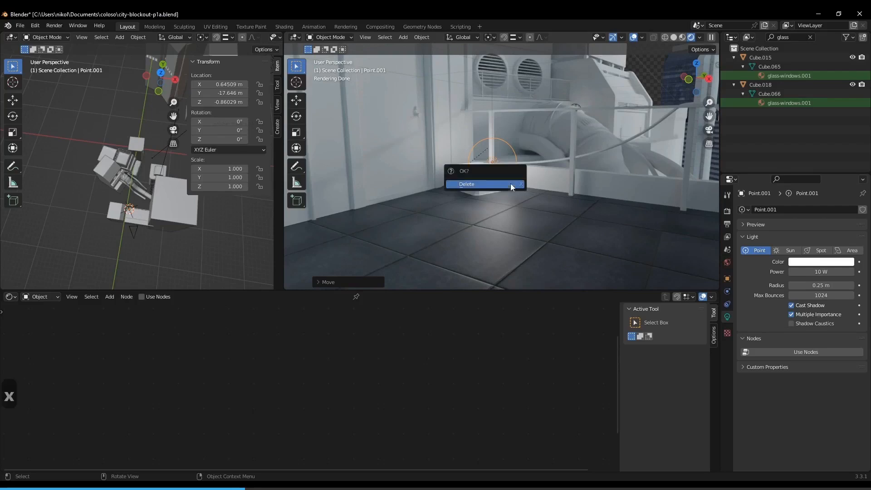
left_click(508, 185)
middle_click_drag(508, 185, 552, 162)
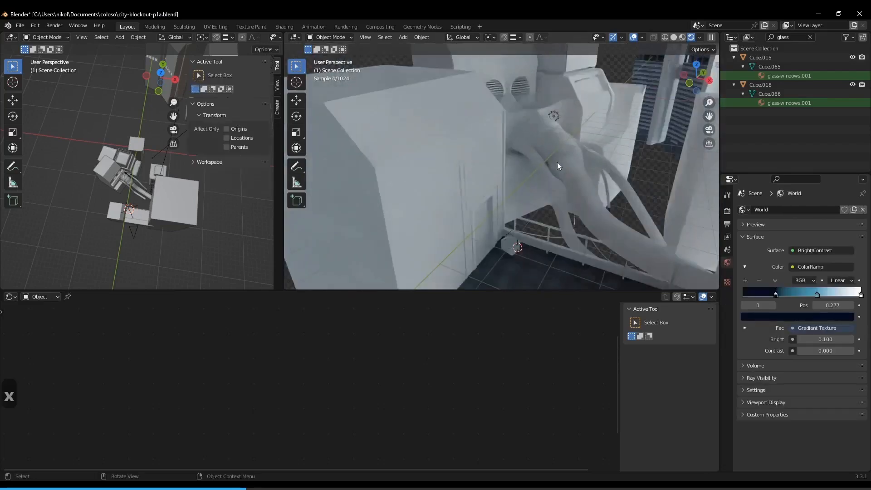
key("KP_0")
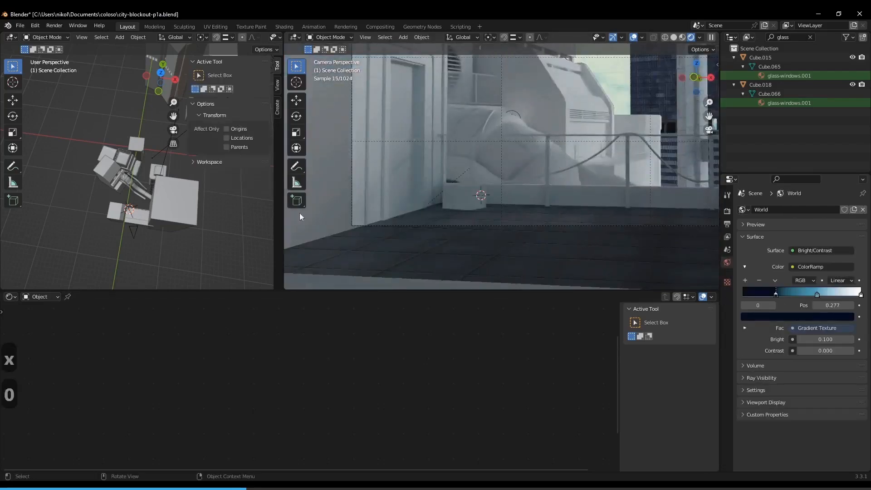
- Select the terrace object, make its concrete-pbr material active, and reposition the Principled BSDF node to make room for textures
scroll(470, 162, "down", 3)
left_click(504, 207)
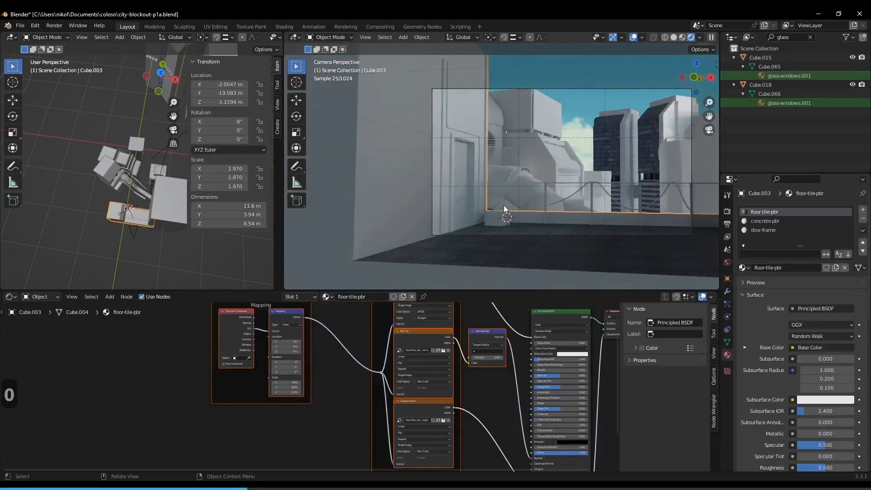
left_click(772, 221)
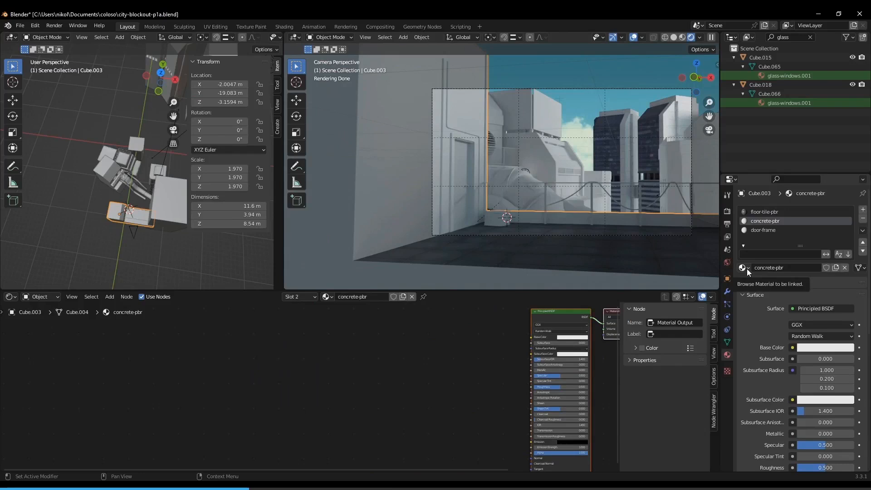
left_click_drag(552, 313, 440, 368)
- Run the Principled Texture Setup on the concrete-pbr material with all six concrete-pbr maps from the textures\concrete folder
key("ctrl+shift+t")
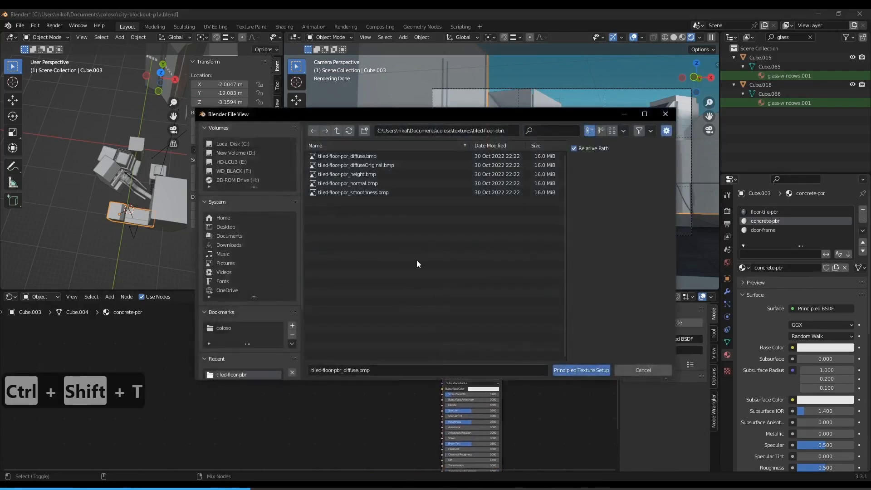
left_click(336, 131)
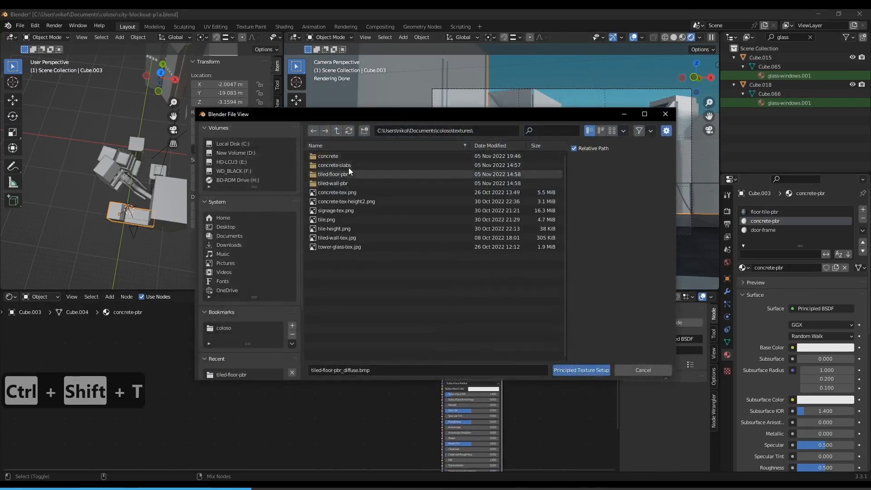
left_click(345, 157)
left_click(358, 157)
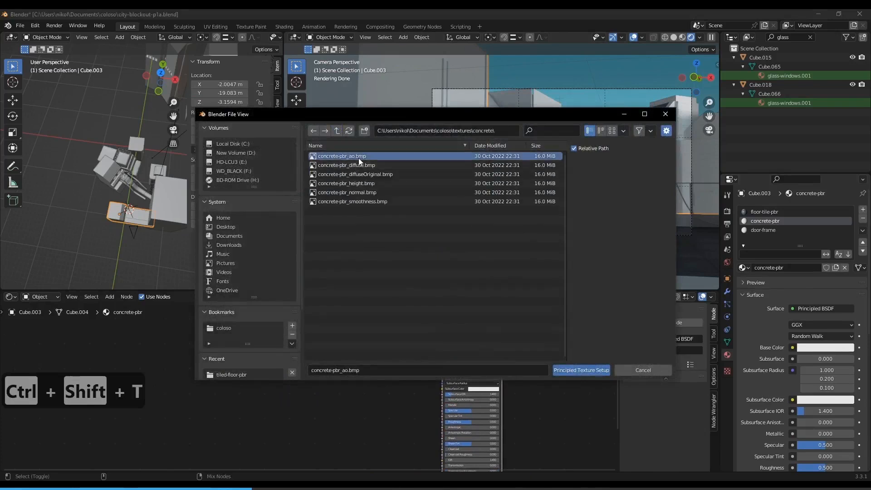
left_click(366, 203, "shift")
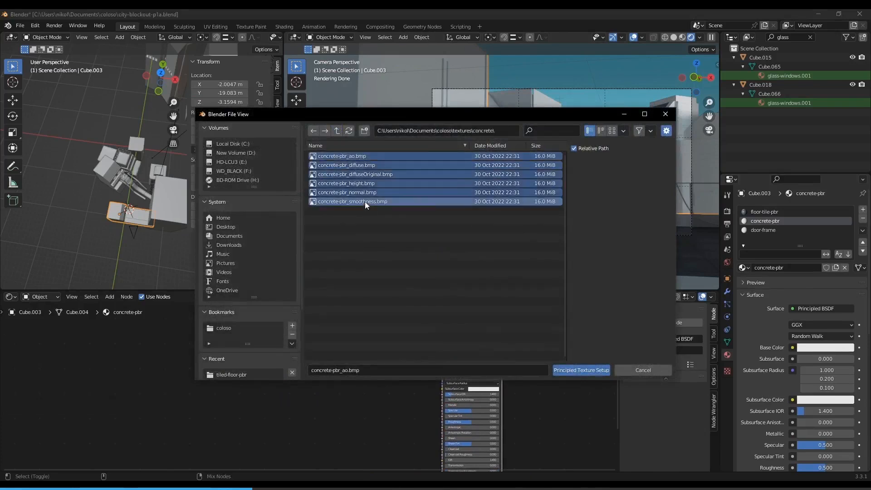
left_click(581, 369)
scroll(426, 339, "down", 4)
middle_click_drag(378, 372, 405, 317)
middle_click_drag(426, 369, 398, 415)
scroll(335, 398, "up", 3)
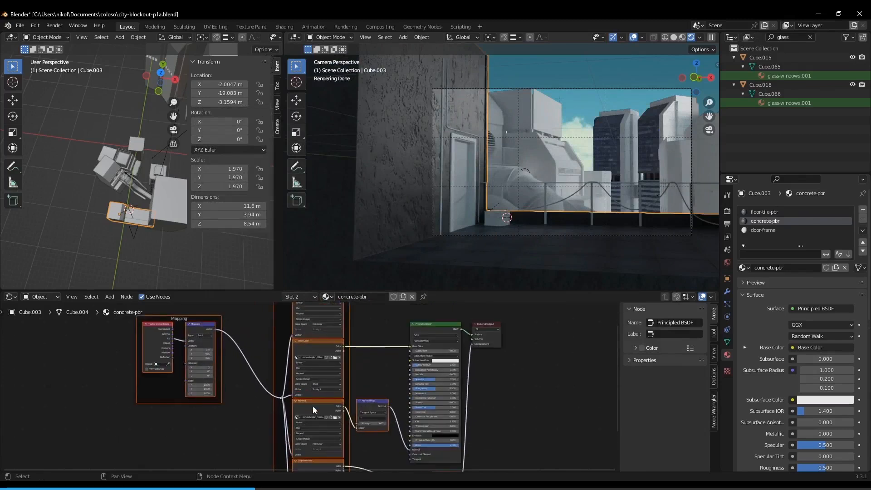
scroll(467, 138, "up", 4)
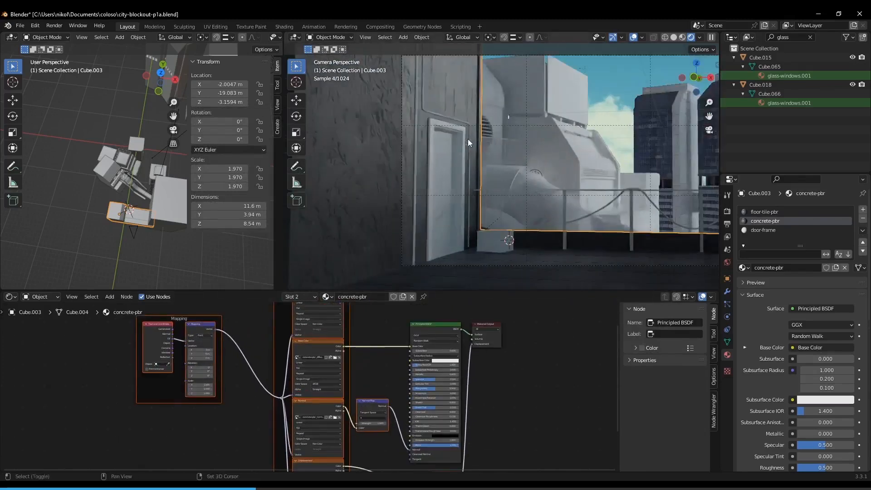
middle_click_drag(453, 144, 459, 146, "shift")
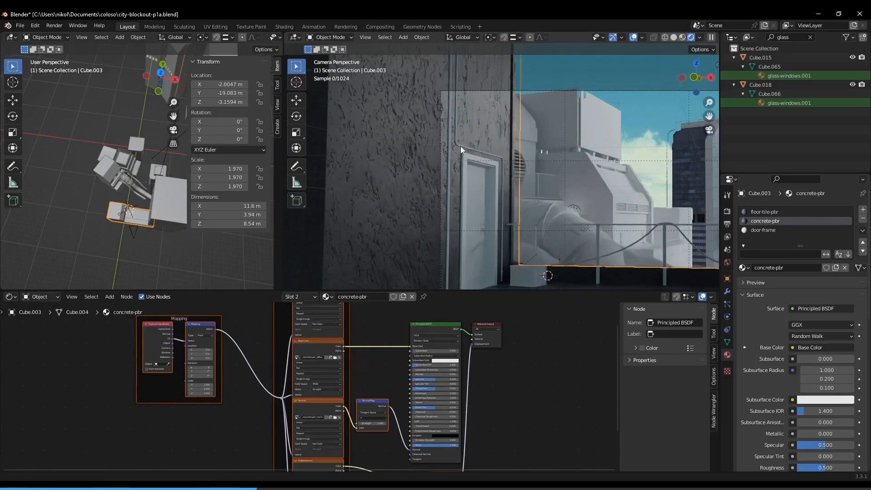
- Set the X and Y scale of the concrete-pbr material's Mapping node to 20
scroll(364, 404, "down", 4)
middle_click_drag(377, 425, 368, 347)
scroll(384, 379, "up", 4)
middle_click_drag(383, 379, 480, 455)
middle_click_drag(337, 386, 388, 411)
scroll(365, 379, "up", 2)
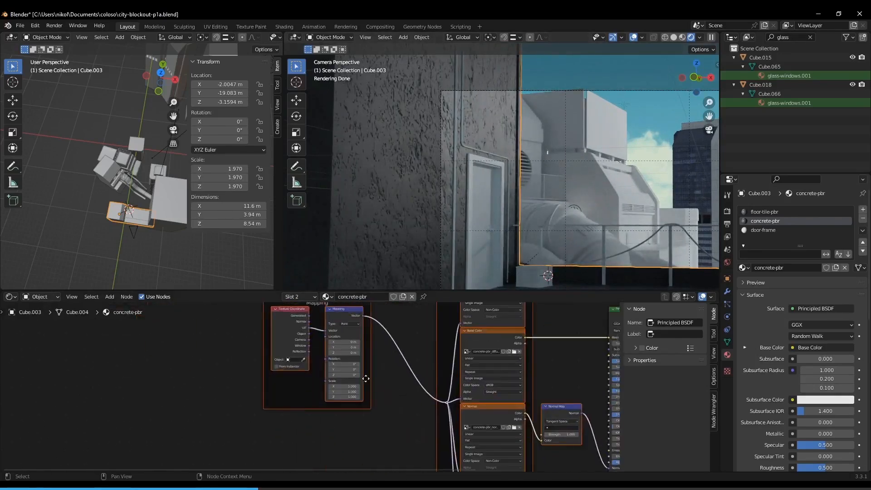
type("25")
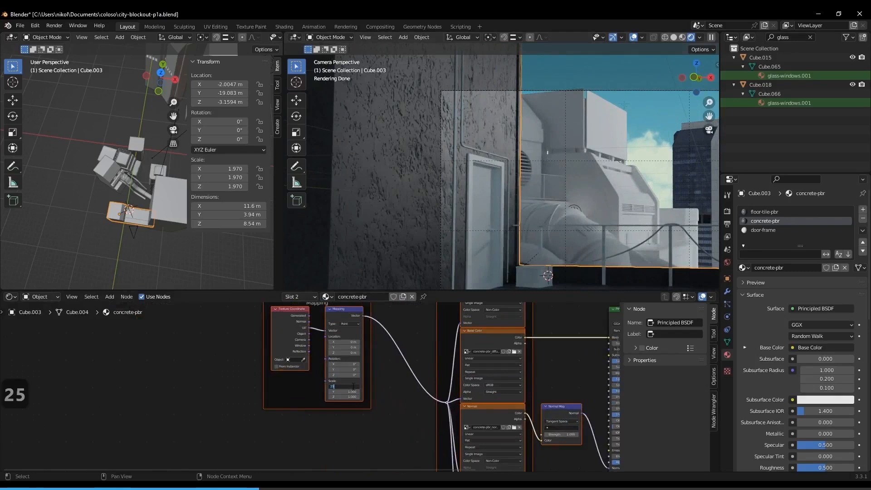
key("BackSpace")
type("0")
left_click(354, 392)
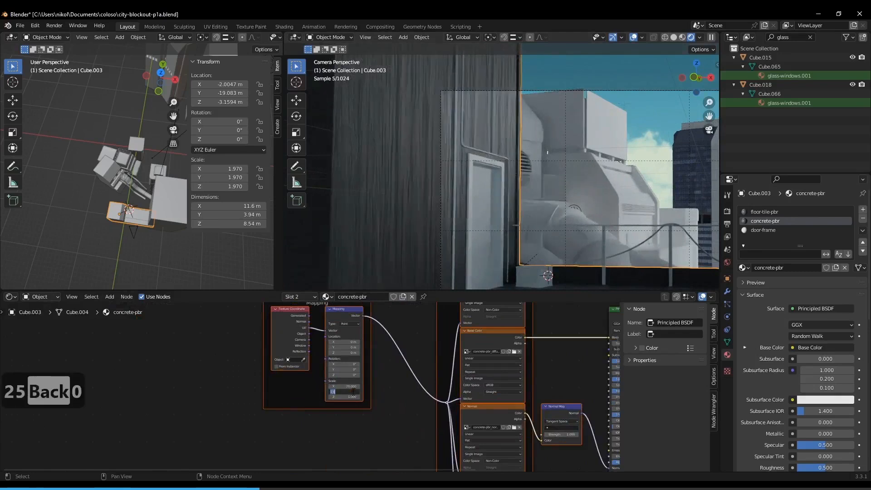
type("20")
key("Return")
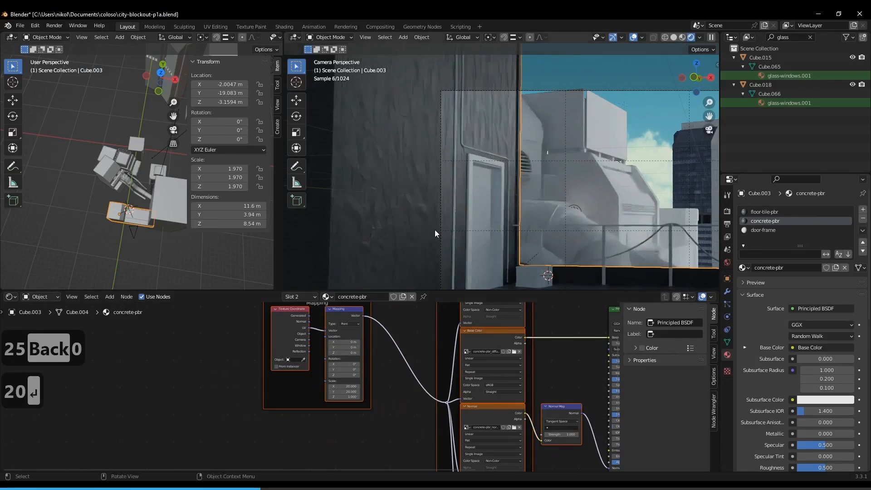
- Set the concrete Mapping node's X and Y scale to 40 and check the wall around the door
type("40")
key("Return")
left_click(352, 391)
type("40")
key("Return")
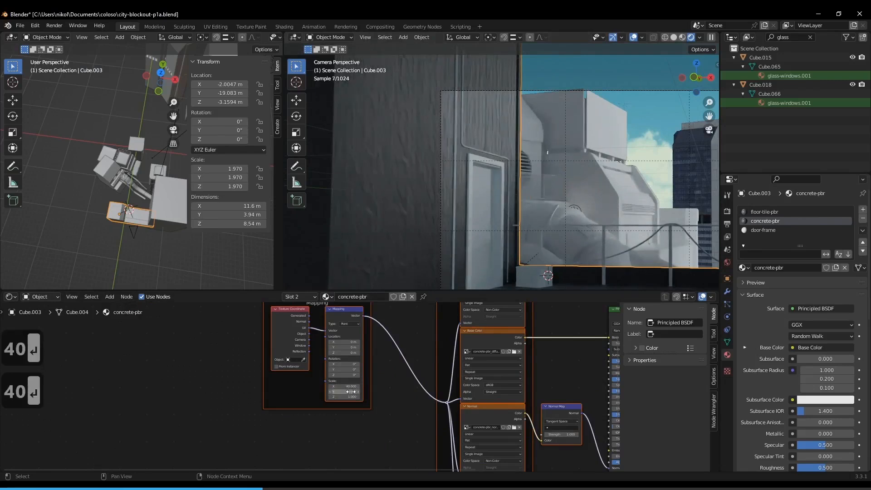
scroll(499, 158, "up", 2)
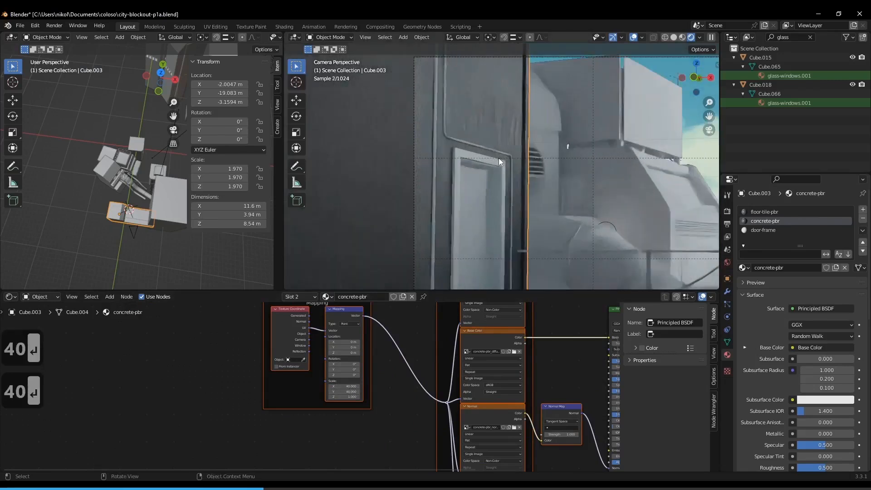
- Return the concrete Mapping node's X and Y scale to 20
left_click(353, 387)
type("20")
key("Return")
left_click(352, 392)
type("20")
key("Return")
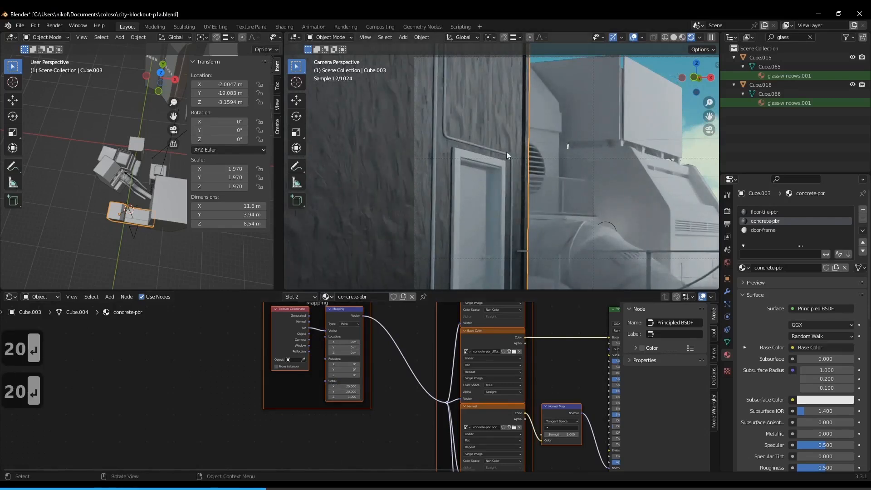
- Set the scale of the concrete-pbr material's Displacement node to 0.1
middle_click_drag(570, 410, 432, 349)
middle_click_drag(523, 392, 487, 368)
scroll(531, 395, "up", 3)
middle_click_drag(535, 402, 465, 395)
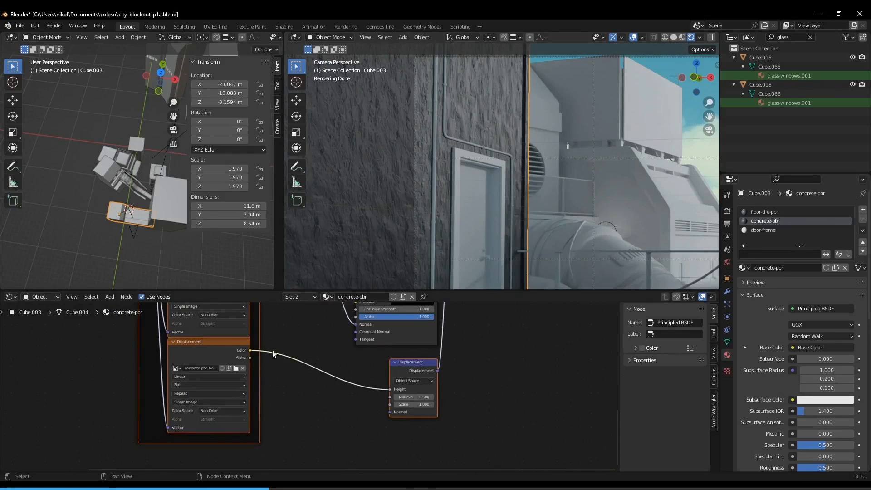
left_click(193, 341)
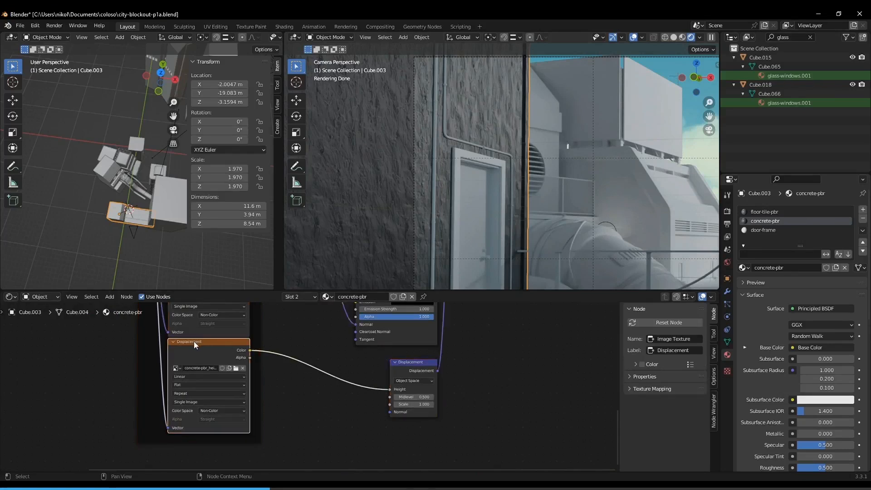
left_click_drag(194, 342, 194, 341)
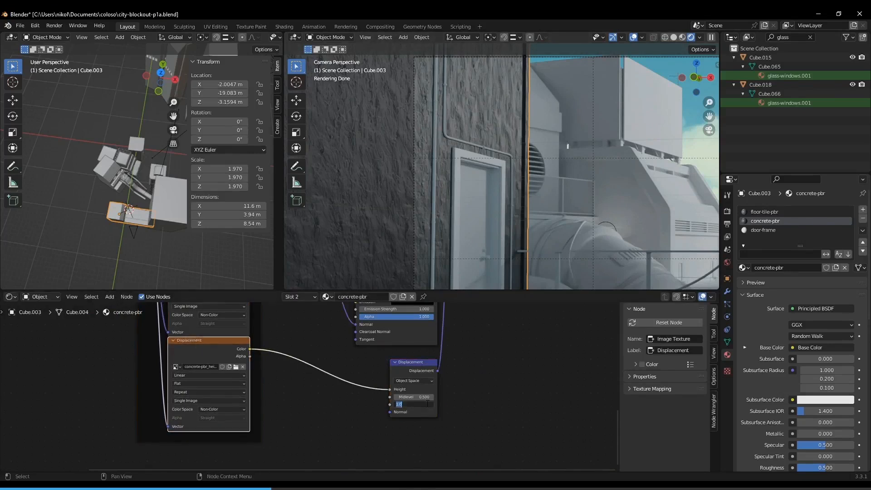
type(".1")
key("Return")
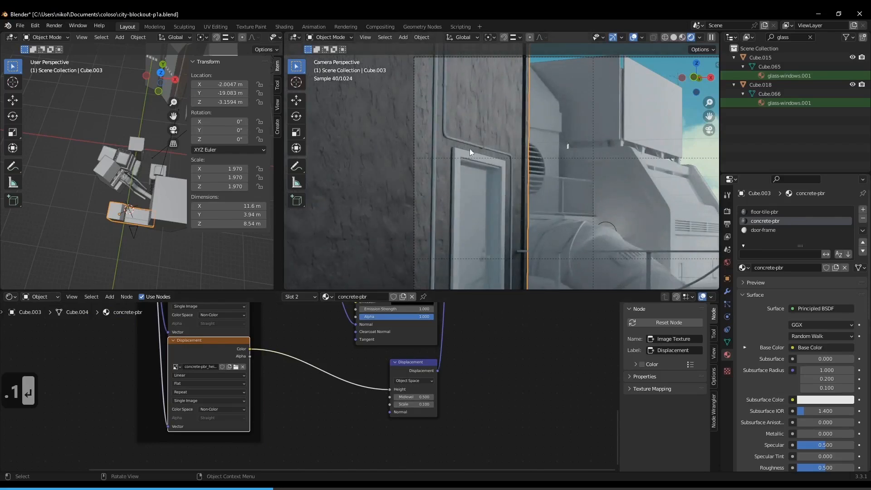
- Set the concrete Mapping node's X and Y scale to 25 and inspect the wall texture above the door up close
mouse_move(247, 322)
middle_mouse_down()
mouse_move(324, 373)
mouse_move(391, 439)
middle_mouse_up()
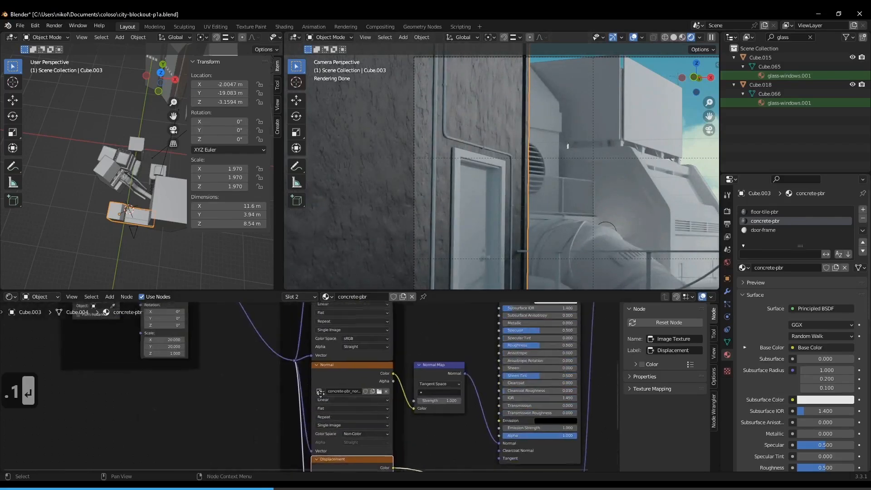
middle_click_drag(187, 327, 328, 400)
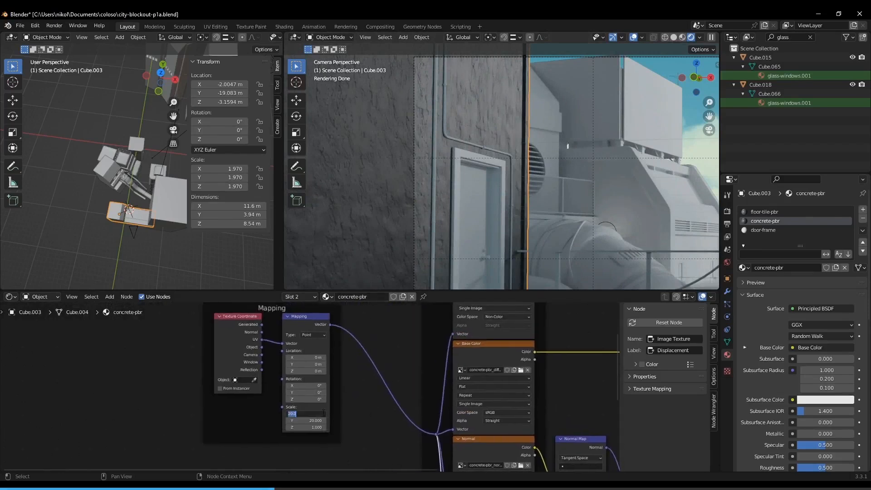
type("25")
left_click(318, 420)
type("25")
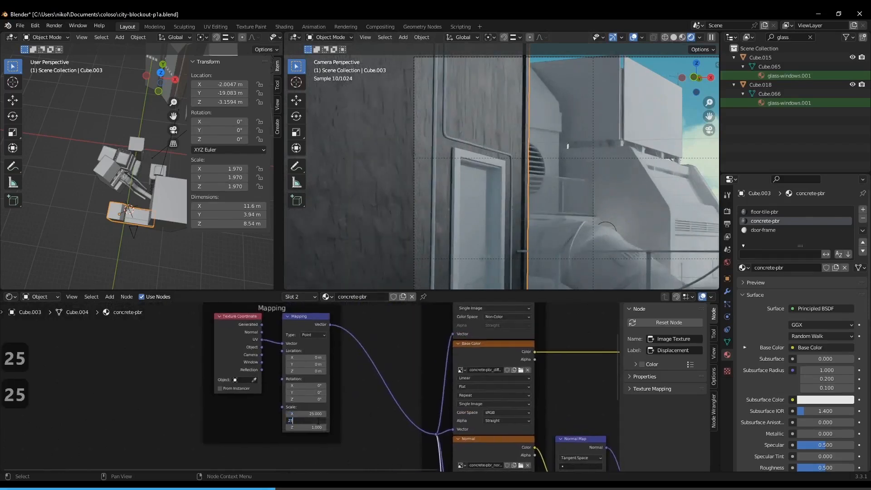
key("Return")
scroll(567, 119, "down", 1)
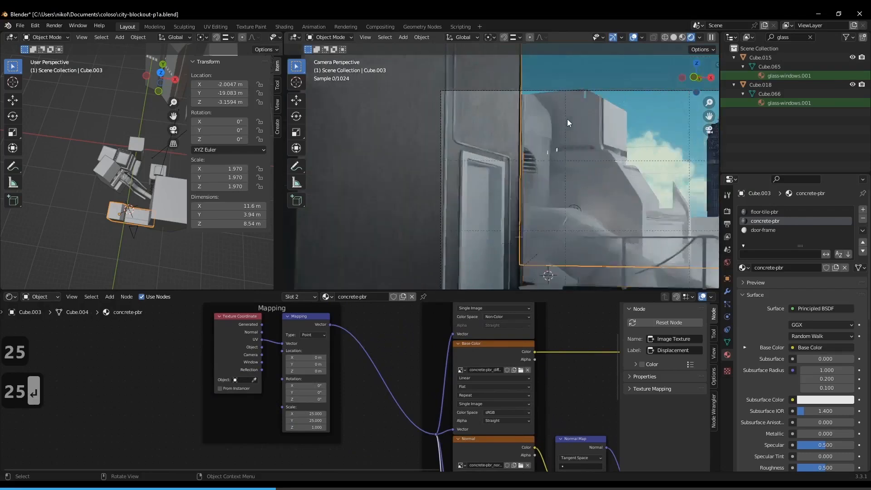
scroll(559, 119, "up", 3)
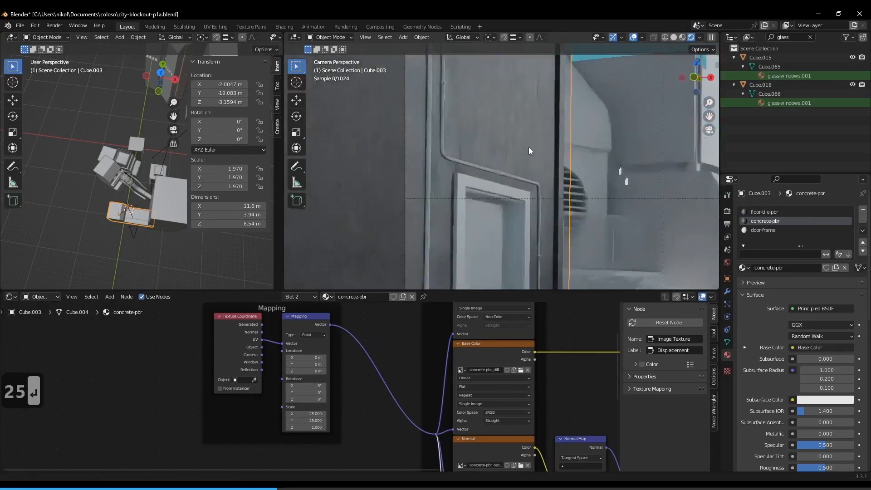
scroll(529, 145, "up", 2)
scroll(529, 143, "up", 4)
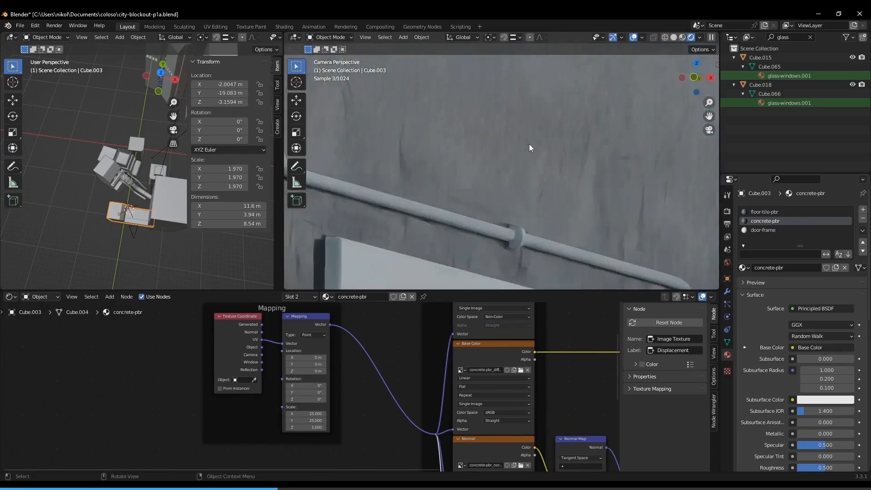
scroll(529, 145, "up", 1)
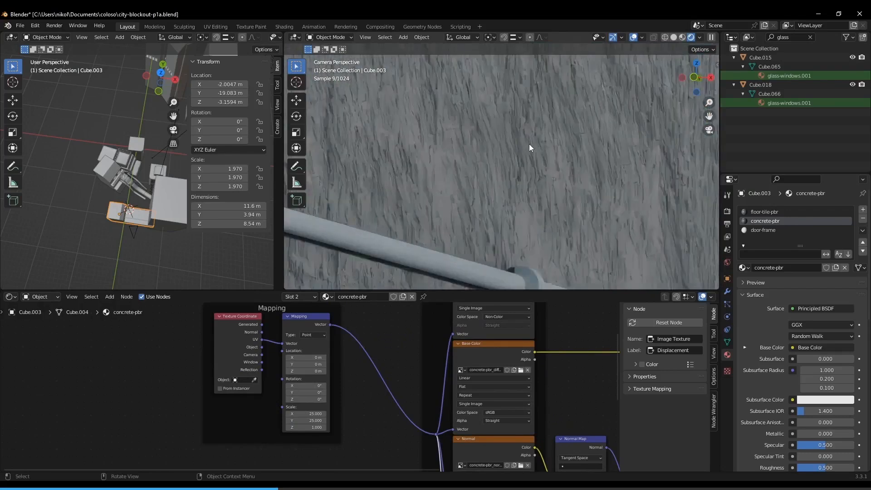
- Examine the concrete texture on the wall around the door and the surrounding skyline within the camera framing
scroll(529, 143, "down", 5)
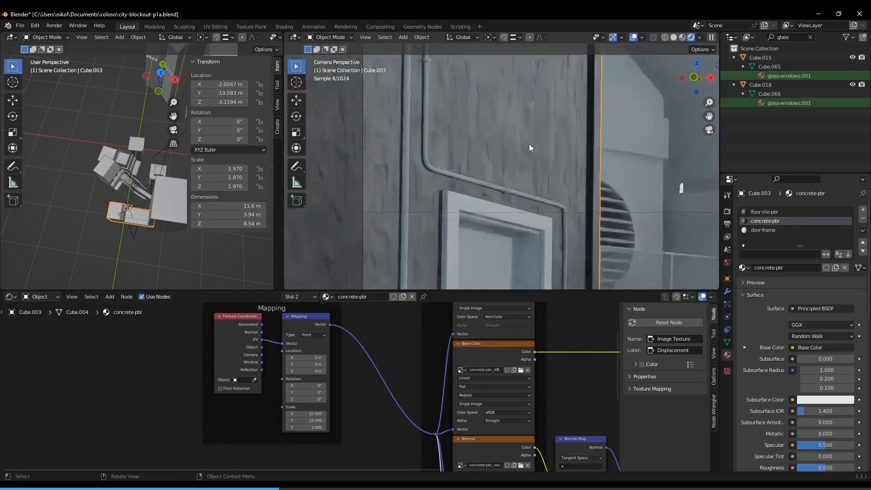
scroll(572, 182, "down", 3)
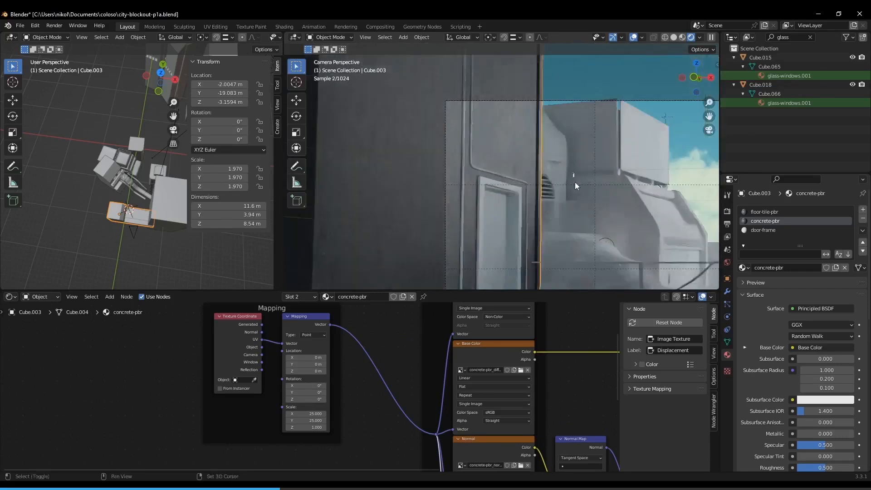
middle_click_drag(575, 182, 493, 110, "shift")
scroll(494, 110, "down", 2)
middle_click_drag(535, 153, 499, 167, "shift")
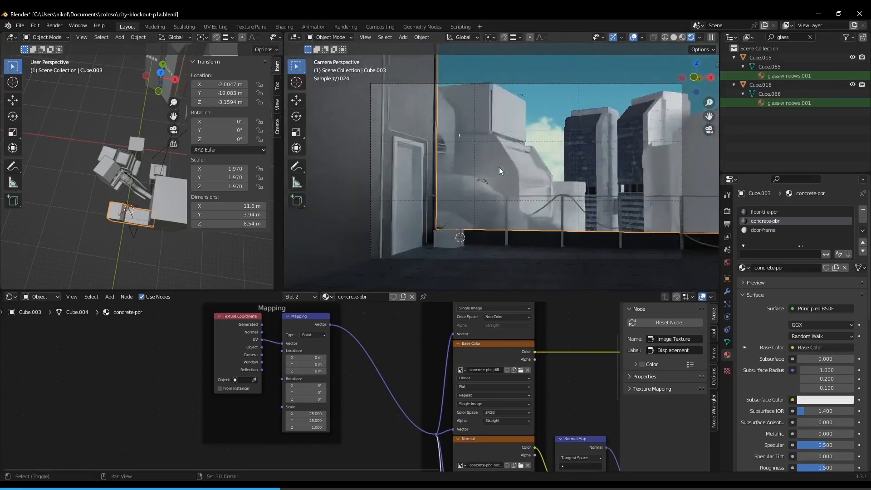
scroll(472, 170, "up", 2)
middle_click_drag(445, 171, 450, 151, "shift")
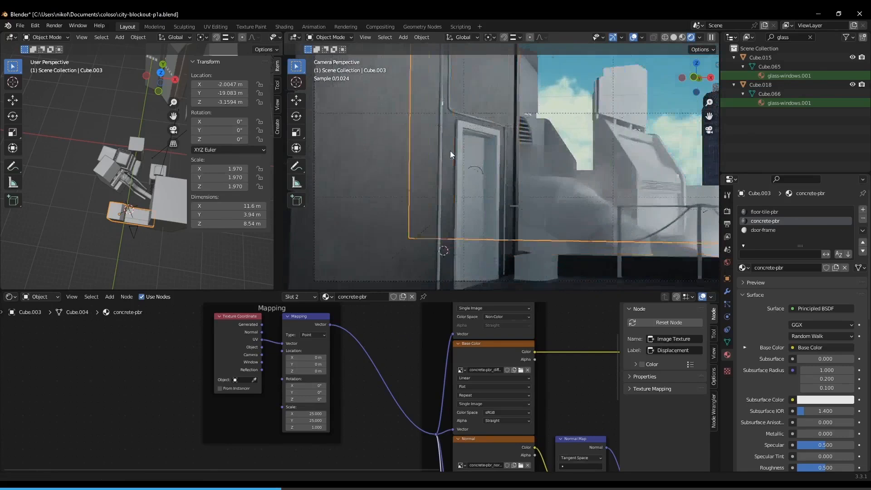
scroll(451, 151, "down", 2)
middle_click_drag(567, 151, 483, 166, "shift")
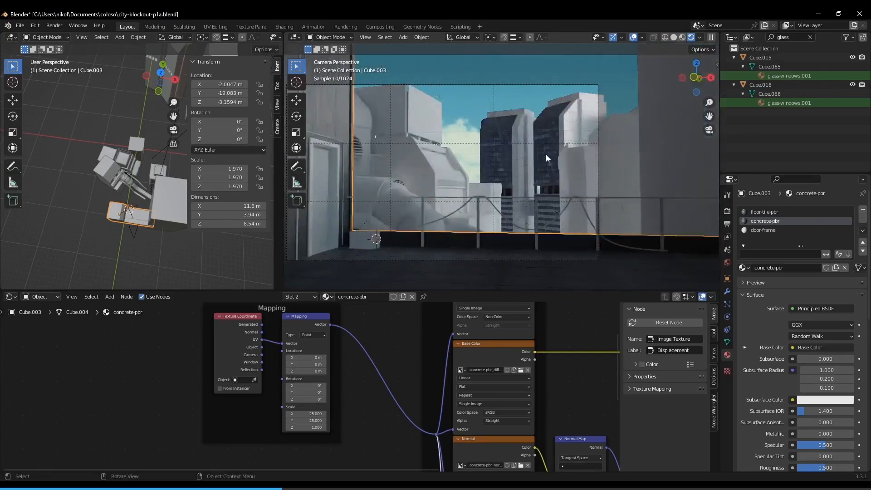
- UV-unwrap all faces of the large building with the two round vents using Smart UV Project at its default settings
middle_click_drag(546, 158, 486, 144)
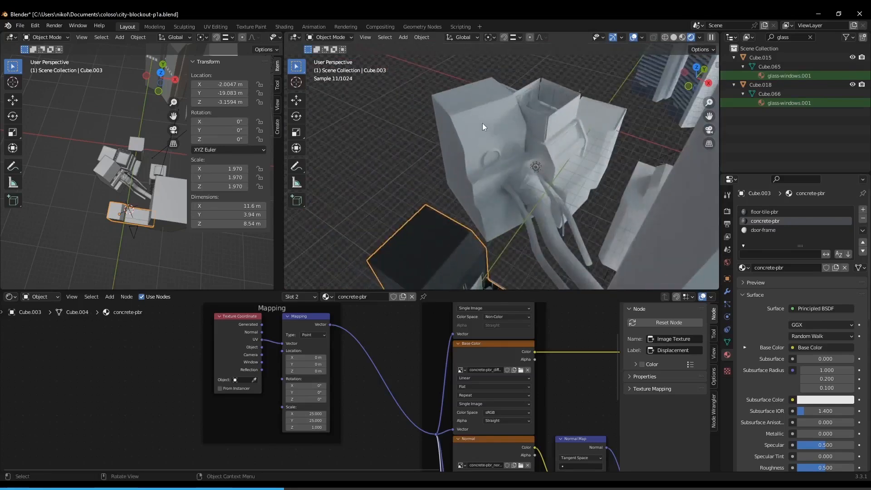
left_click(491, 135)
middle_click_drag(562, 160, 461, 128)
key("Tab")
key("Tab")
left_click_drag(430, 105, 519, 140)
middle_click_drag(543, 139, 522, 159)
key("Tab")
key("a")
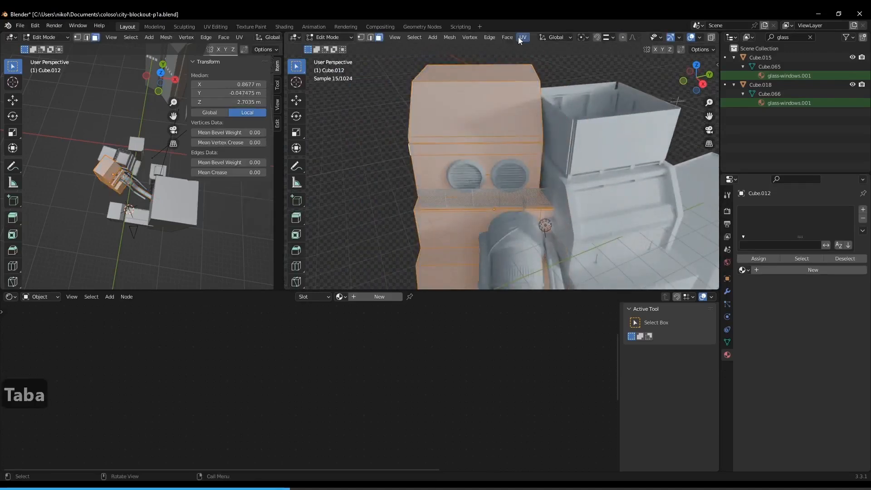
left_click(519, 37)
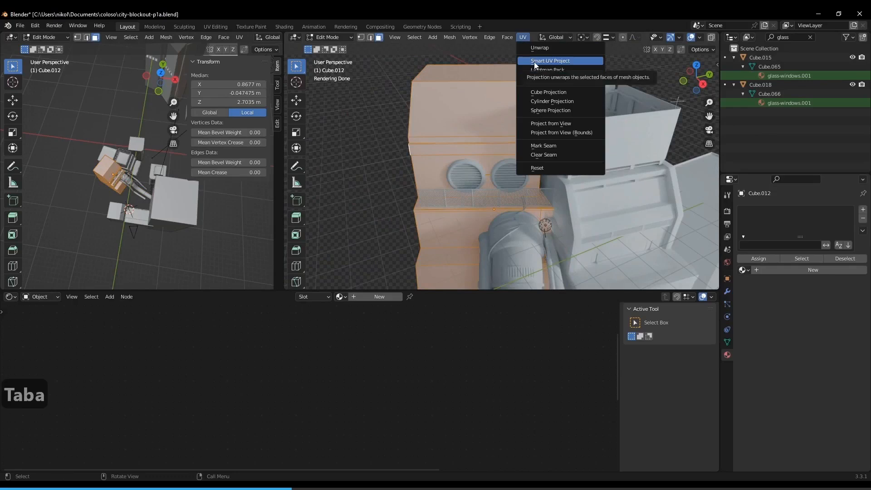
left_click(534, 61)
left_click(555, 133)
key("Tab")
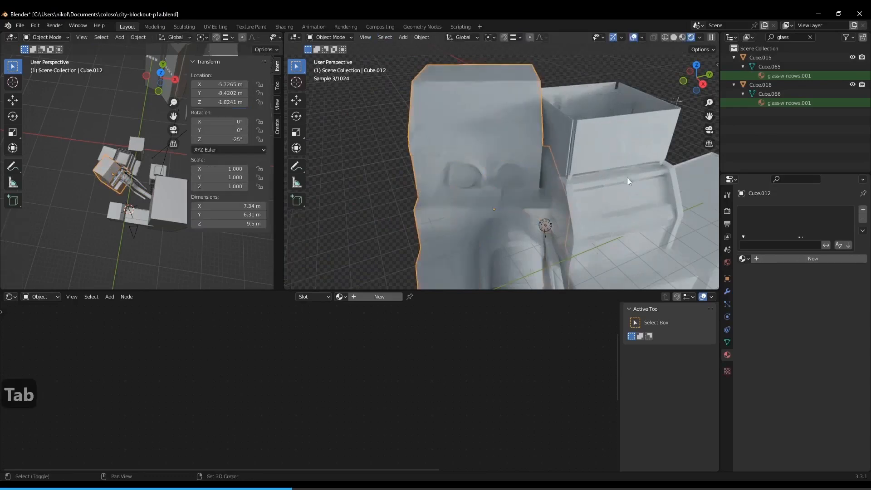
- Add the sloped building beside the vented one to the edit and unwrap all faces of both with Smart UV Project
key("Tab")
key("Tab")
key("Tab")
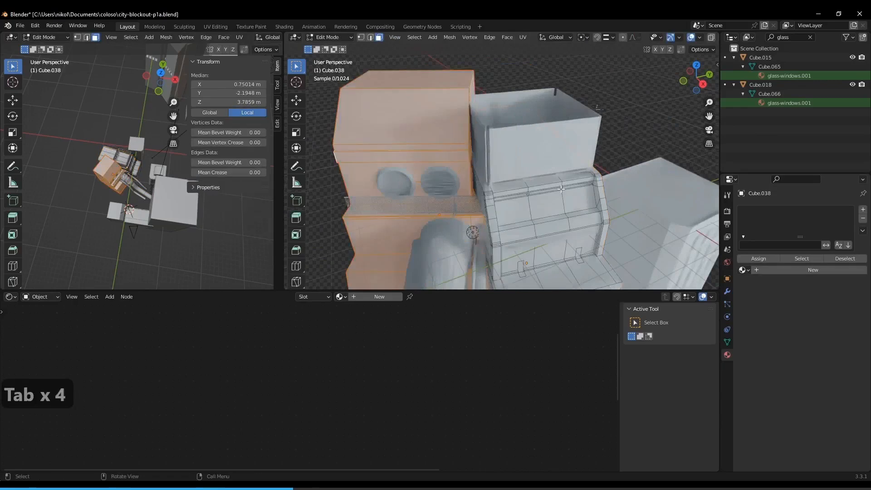
key("a")
left_click(522, 37)
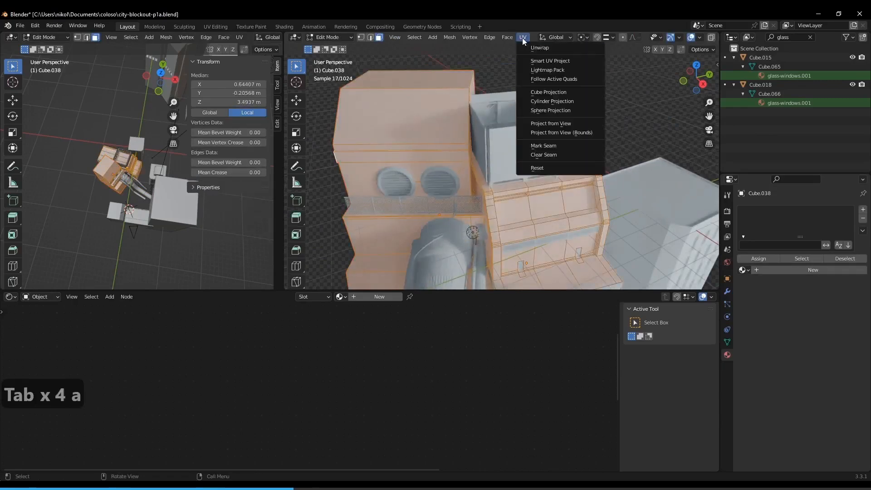
left_click(547, 62)
left_click(561, 132)
key("Tab")
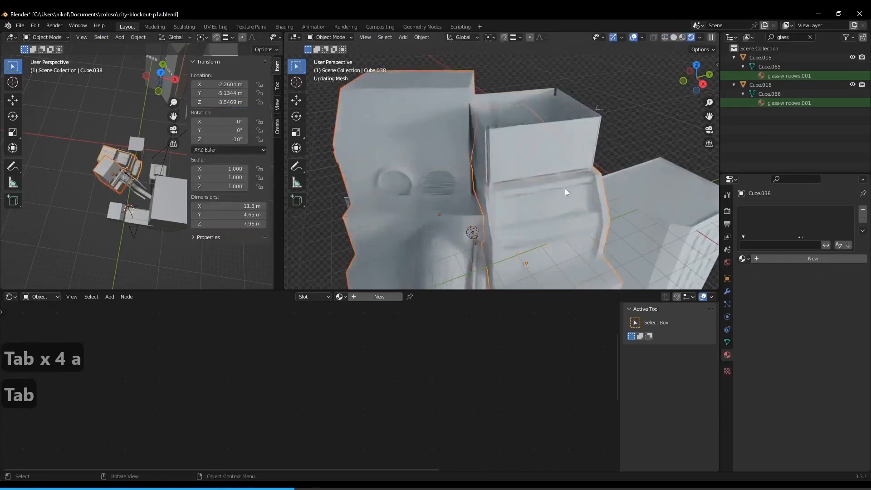
- Unwrap all faces of the windowed tower behind the sloped building with Smart UV Project at its default settings
left_click(609, 148)
key("Tab")
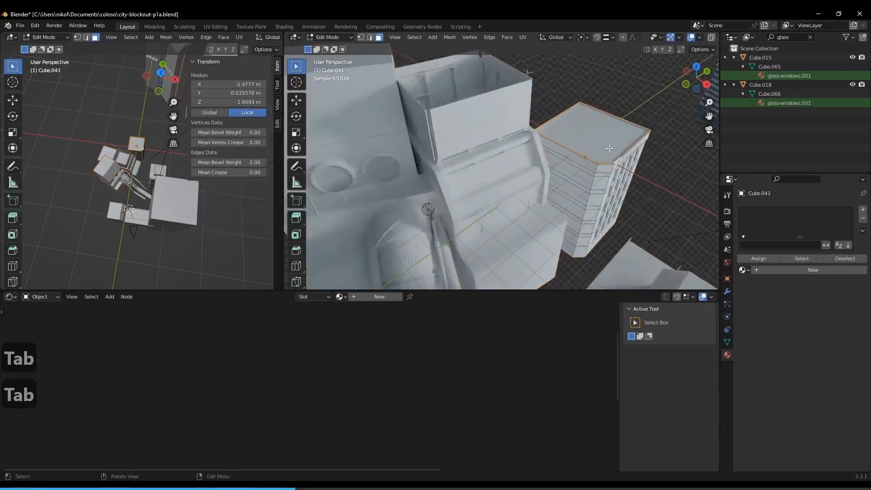
key("a")
left_click(525, 39)
left_click(546, 61)
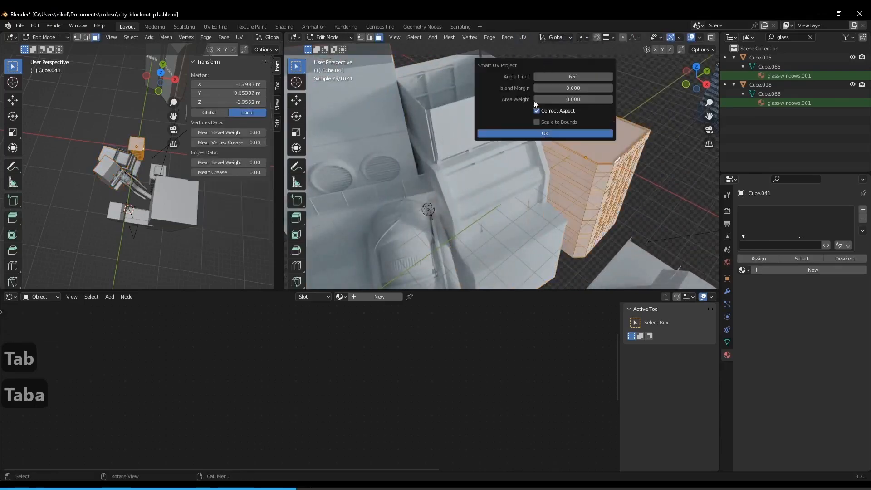
left_click(549, 133)
middle_click_drag(552, 141, 578, 105)
key("Tab")
- Unwrap all faces of the separate tower and its rooftop block together with Smart UV Project at its default settings
left_click(562, 156)
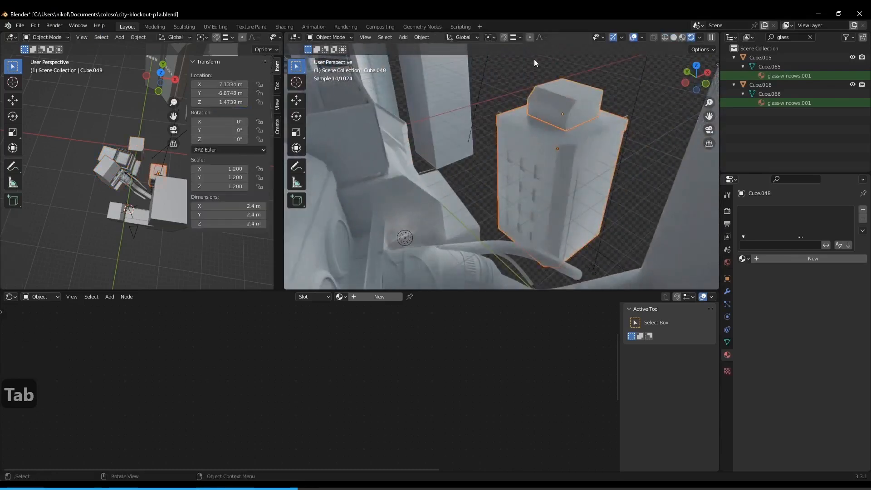
key("Tab")
key("a")
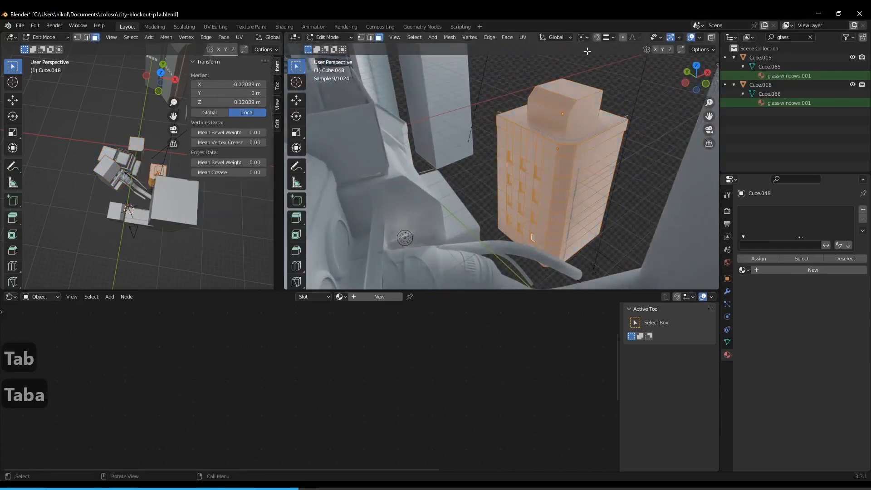
left_click(523, 37)
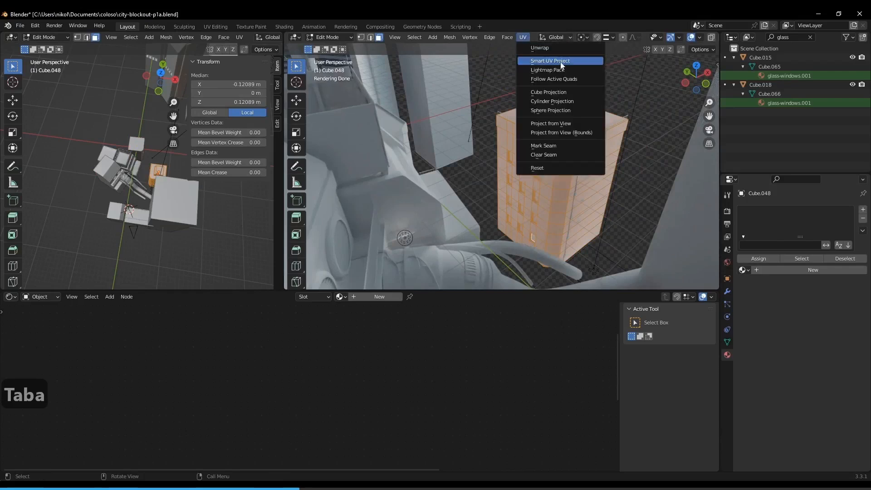
left_click(546, 59)
left_click(560, 134)
middle_click_drag(576, 138, 529, 192)
key("Tab")
- Assign the existing concrete-pbr material to the vented building, the sloped building and the windowed tower behind them
left_click(377, 141)
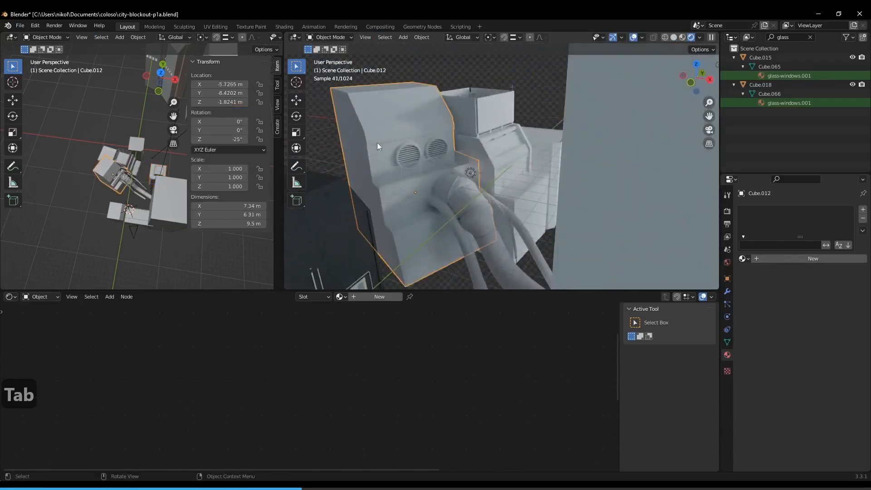
left_click(743, 259)
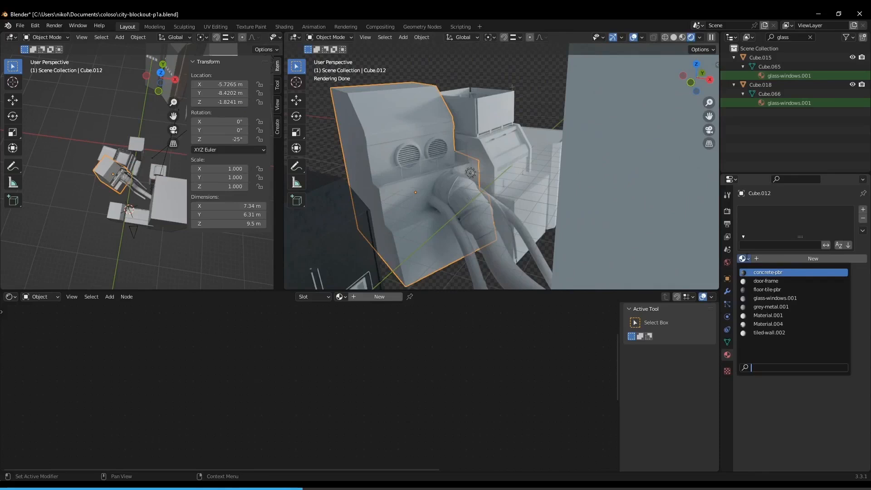
left_click(755, 273)
left_click(478, 152)
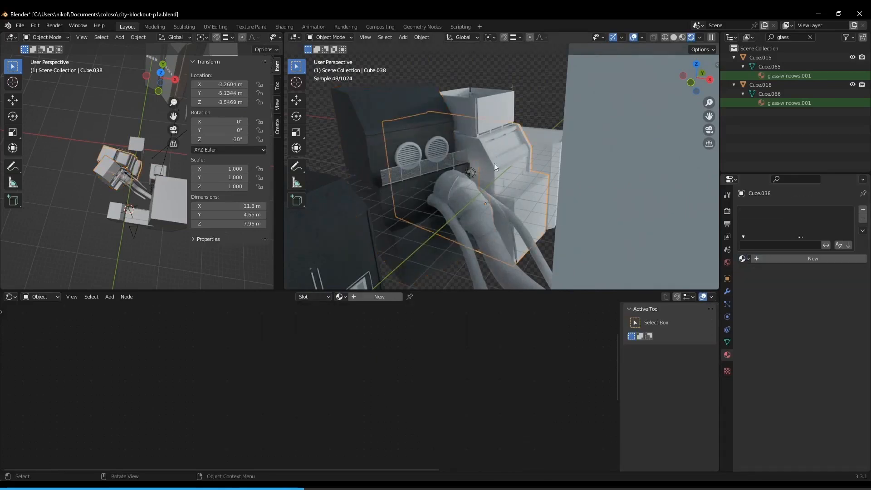
left_click(743, 259)
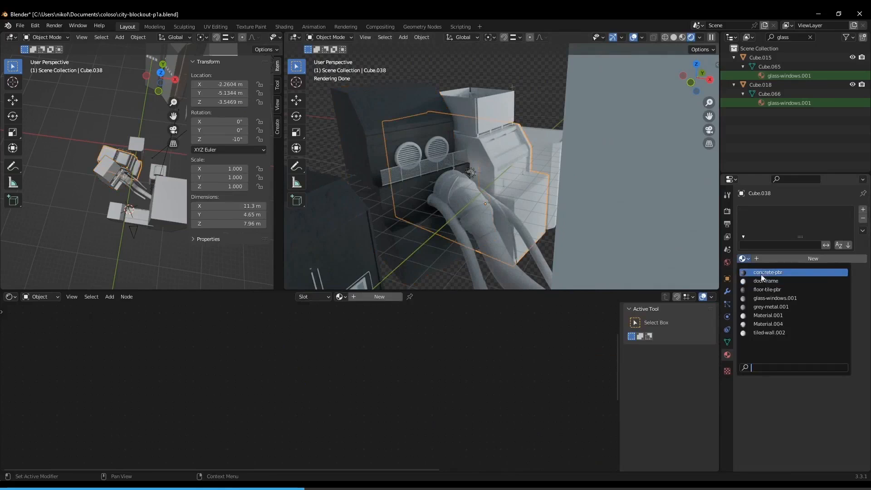
left_click(764, 274)
left_click(538, 150)
left_click(744, 259)
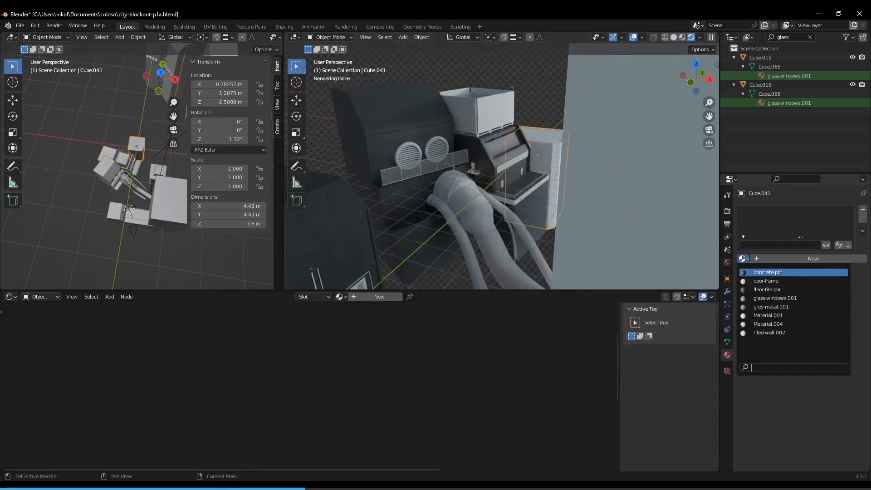
left_click(764, 273)
- Link the concrete-pbr material from the rear windowed tower to the separate tower and its rooftop block
middle_click_drag(450, 141, 506, 167)
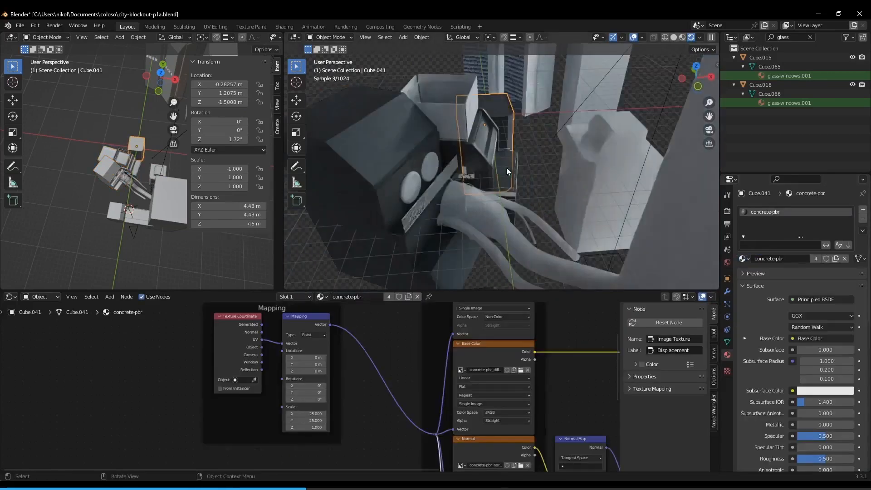
left_click(587, 173)
middle_click_drag(544, 192, 614, 141)
left_click(614, 141, "shift")
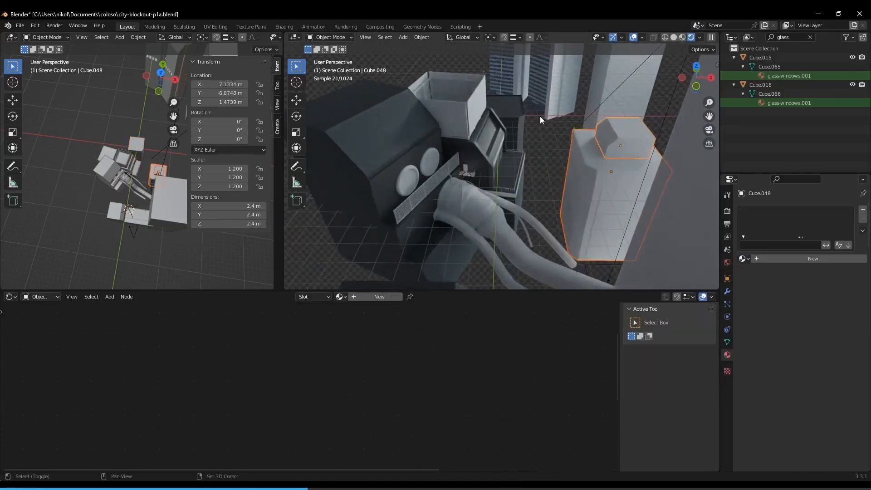
left_click(508, 99, "shift")
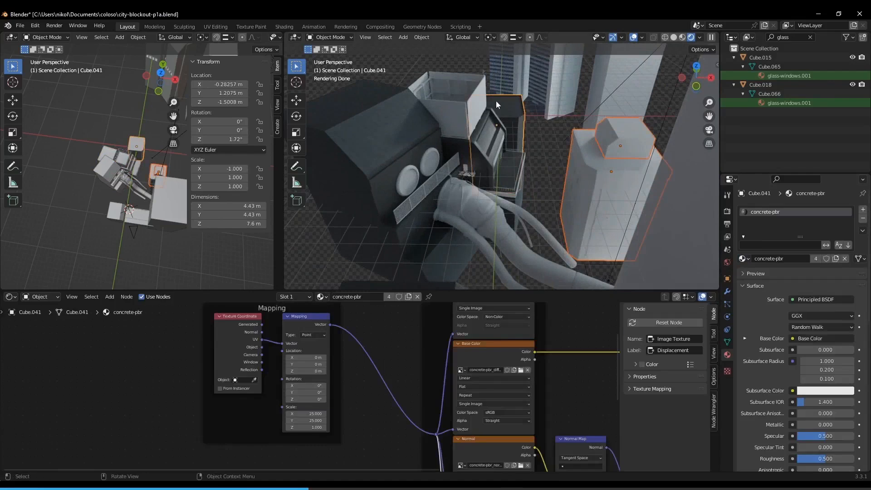
key("ctrl+l")
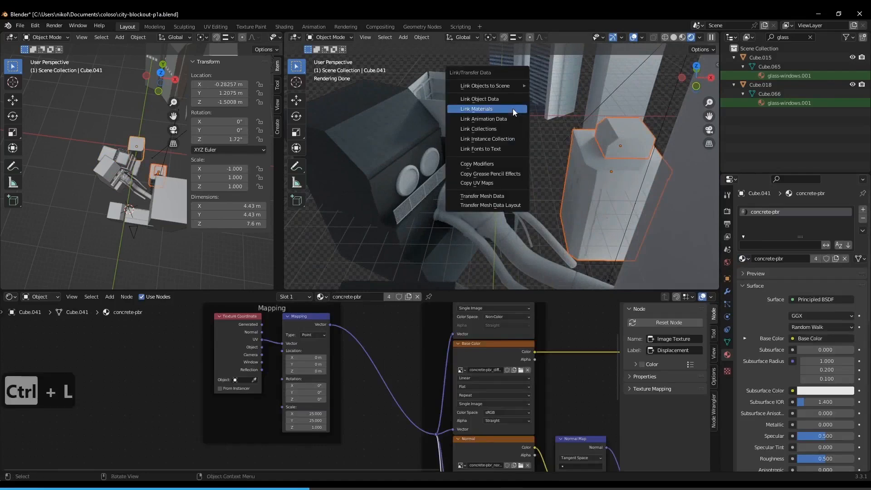
left_click(513, 107)
- Give the terrace railing a new material named metallic-dark
middle_click_drag(584, 155, 554, 110)
middle_click_drag(510, 171, 518, 154)
key("KP_0")
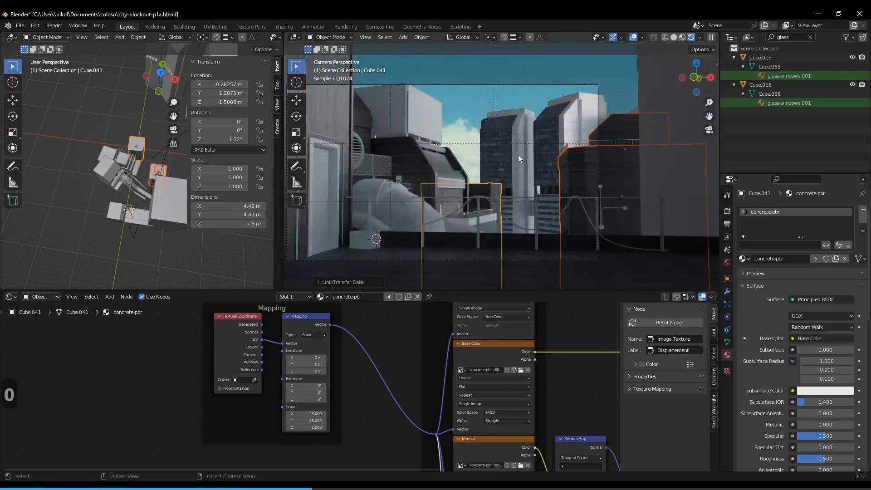
middle_click_drag(448, 162, 478, 165, "shift")
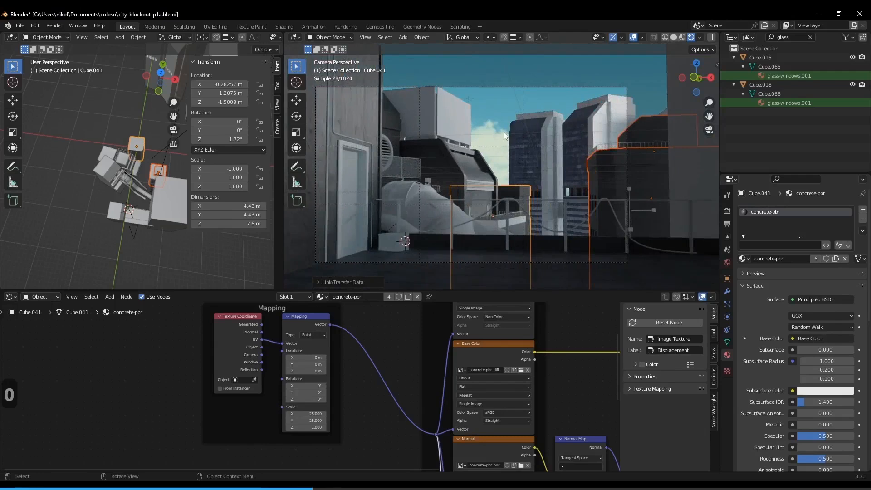
scroll(466, 154, "up", 2)
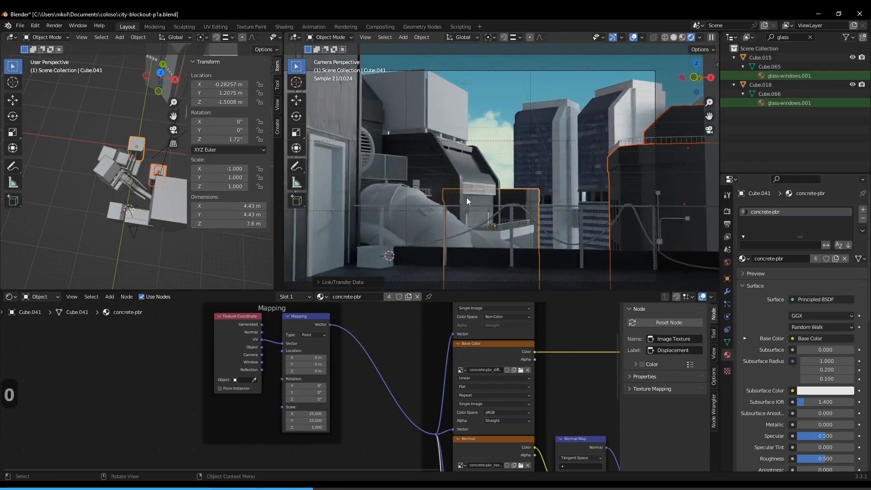
middle_click_drag(466, 187, 467, 175, "shift")
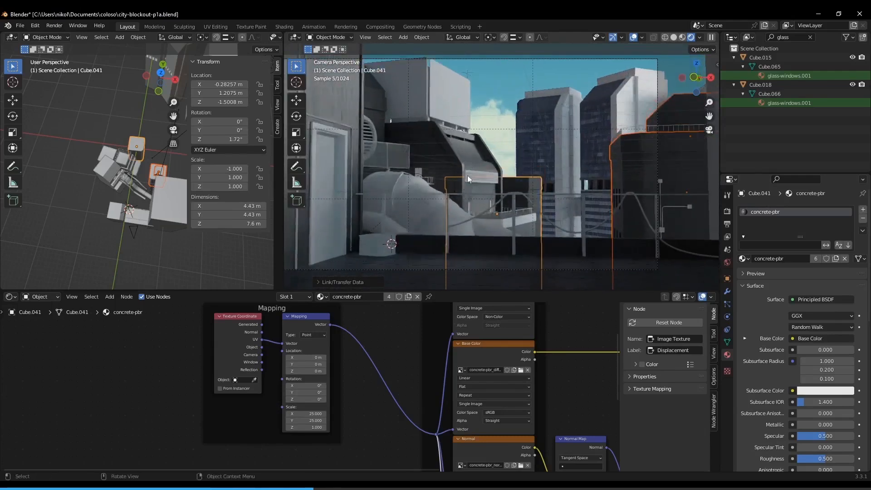
left_click(447, 195)
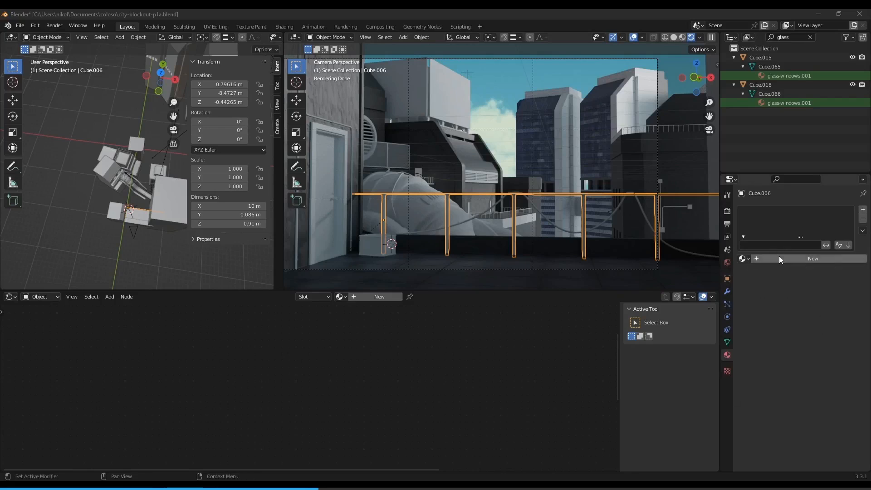
double_click(762, 259)
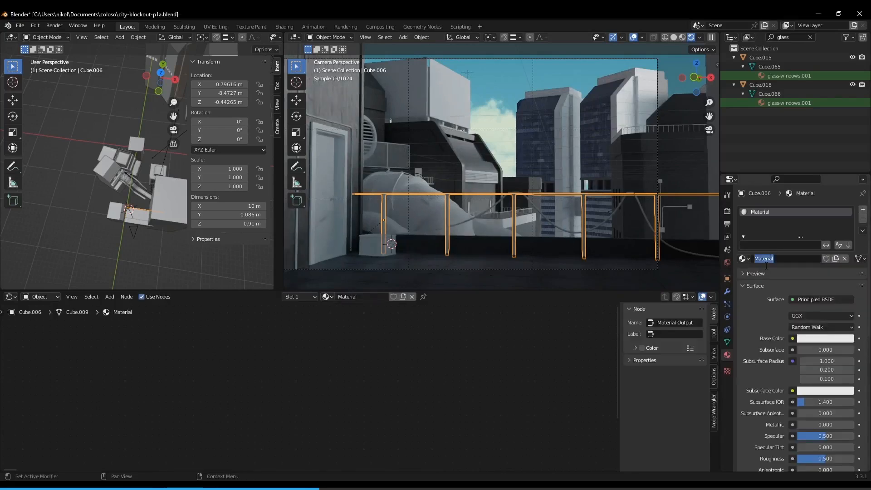
type("metallic-dark")
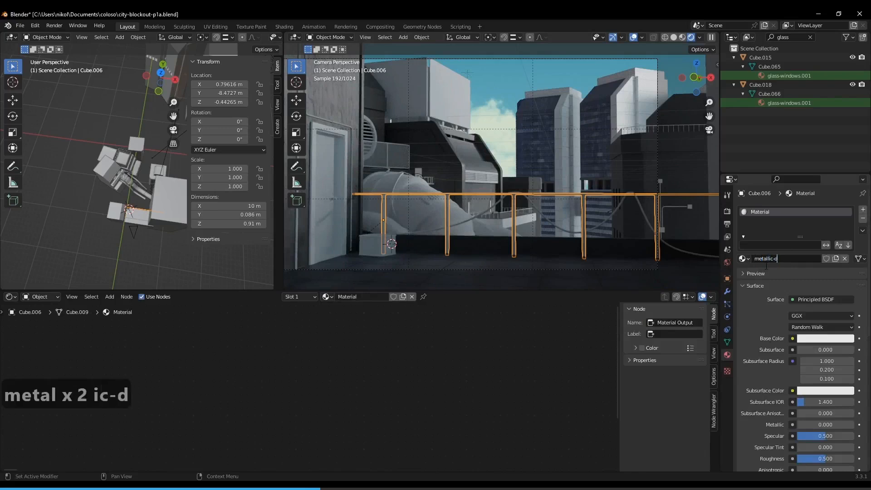
key("Return")
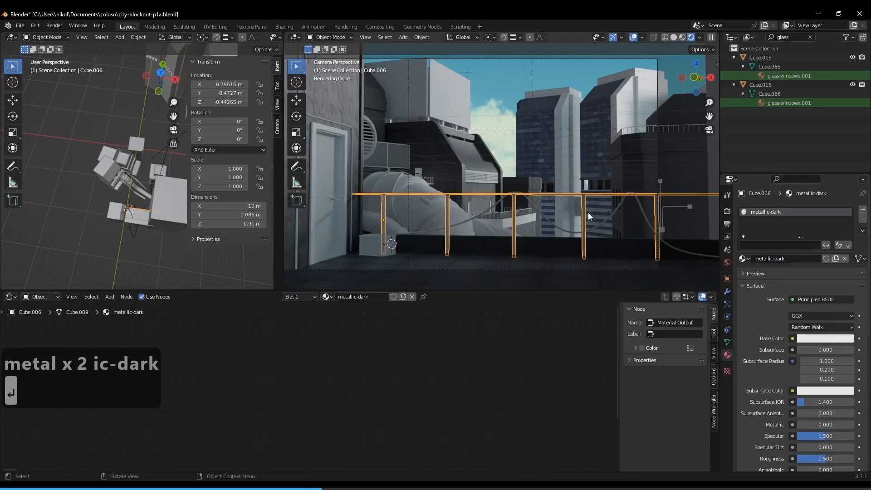
scroll(588, 213, "up", 2)
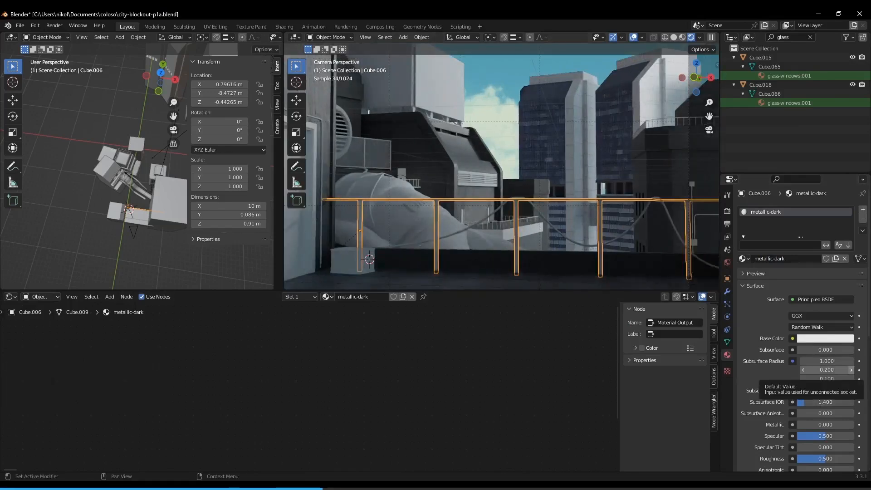
- Darken the base color of the railing's metallic-dark material to a near-black with an HSV value of 0.012
key("alt+Tab")
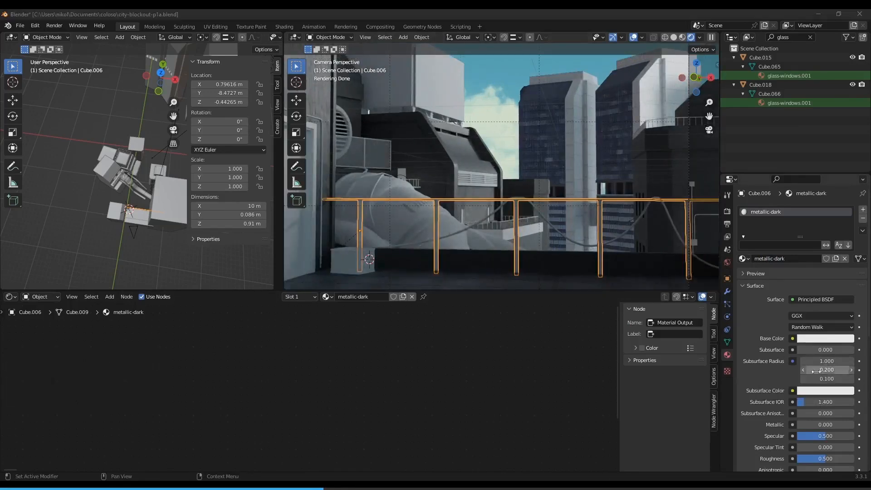
left_click(825, 339)
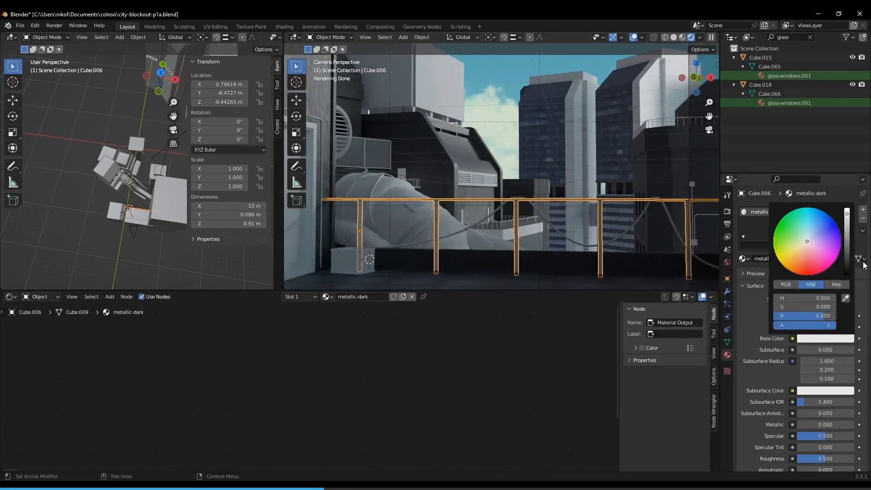
left_click_drag(847, 214, 847, 269)
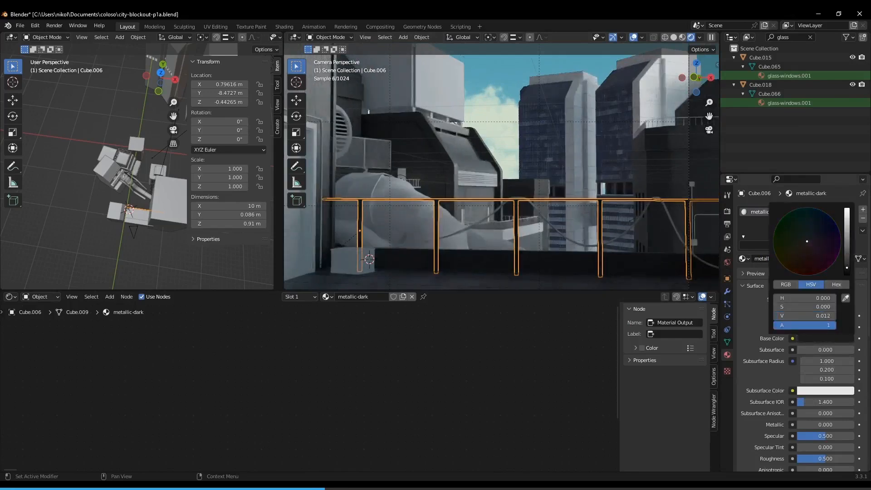
middle_click_drag(603, 227, 601, 183)
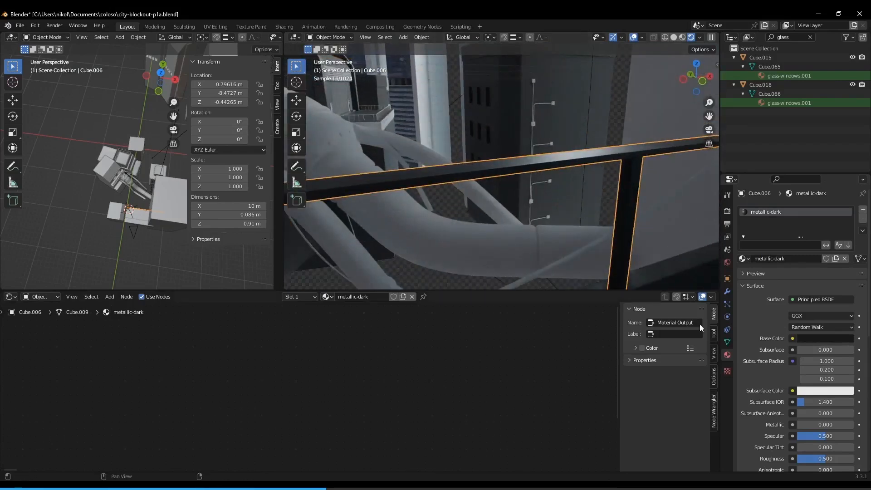
- Set the Metallic amount of the railing's metallic-dark material to 0.346, keep Roughness at 0.500 and return to the camera view
scroll(785, 381, "down", 3)
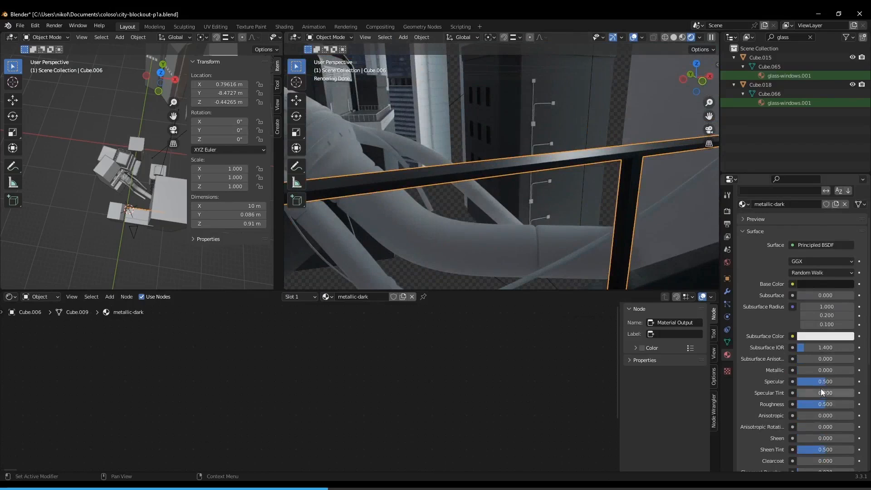
mouse_move(806, 370)
left_mouse_down()
mouse_move(832, 370)
mouse_move(814, 371)
left_mouse_up()
left_click_drag(820, 402, 816, 404)
key("ctrl+z")
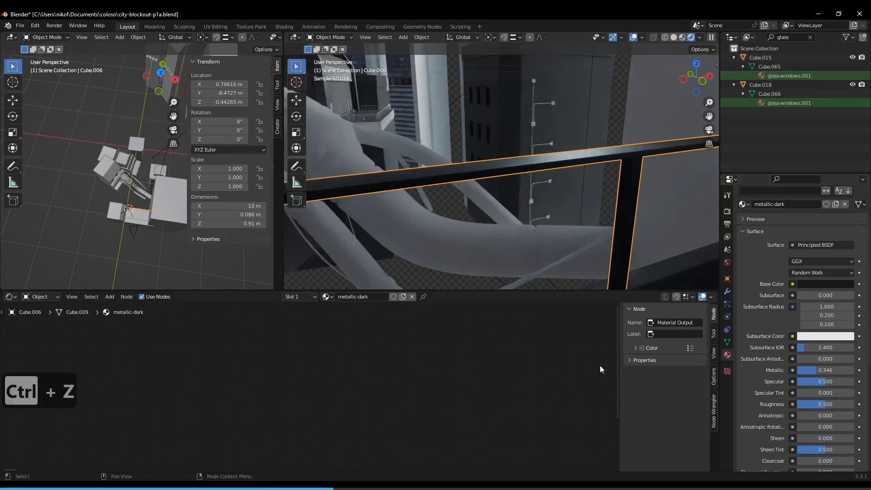
key("KP_0")
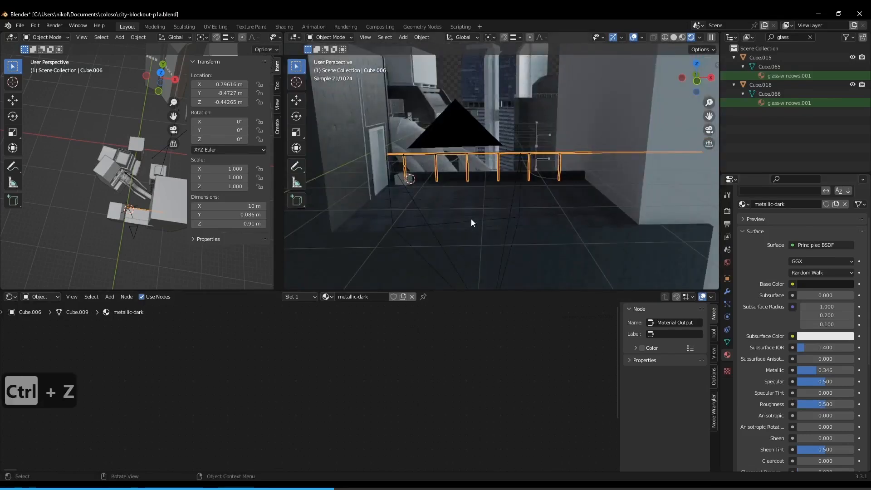
scroll(480, 215, "down", 4)
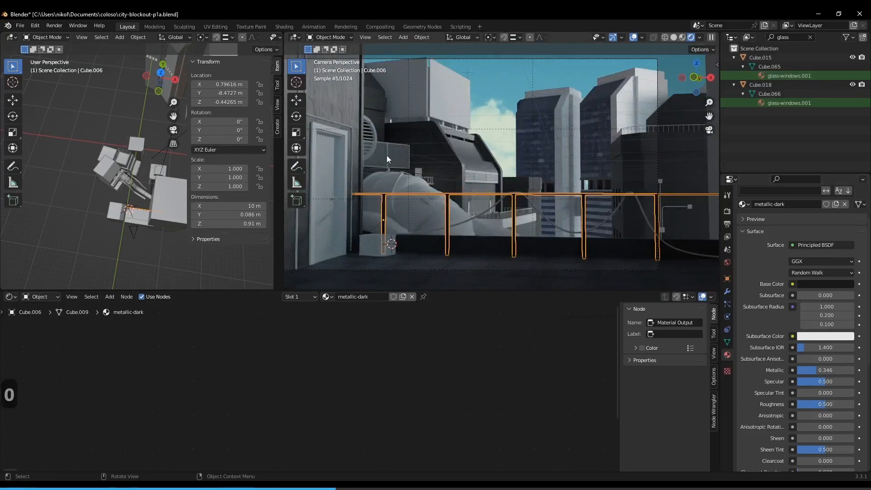
- Link the railing's metallic-dark material to the hanging cables, mesh panel, lattice frame, other buildings' railings and small rooftop fixtures
left_click(483, 211)
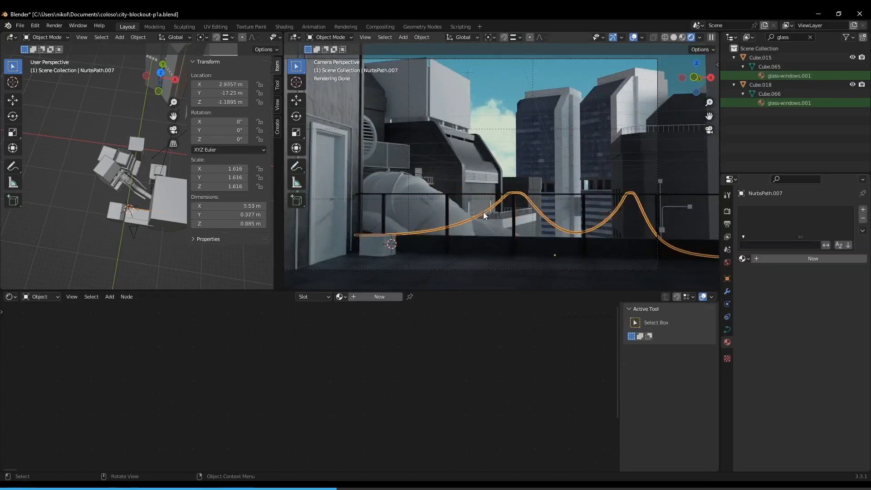
left_click(398, 177, "shift")
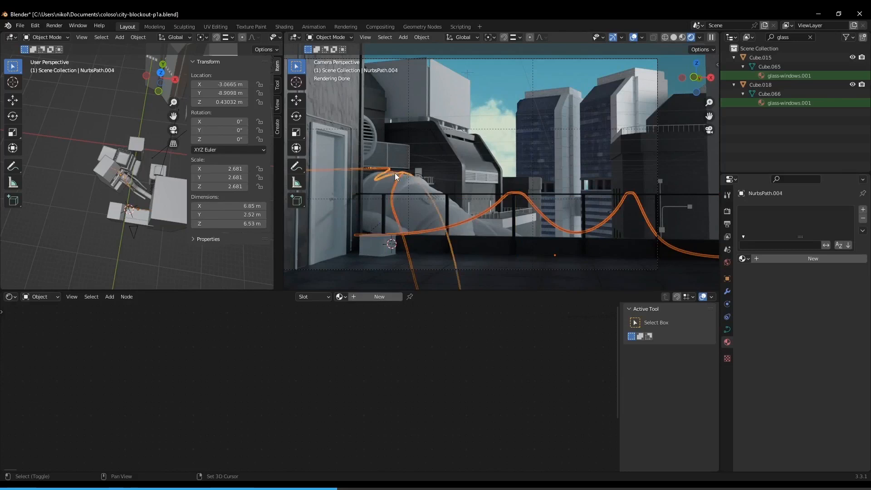
left_click(389, 156, "shift")
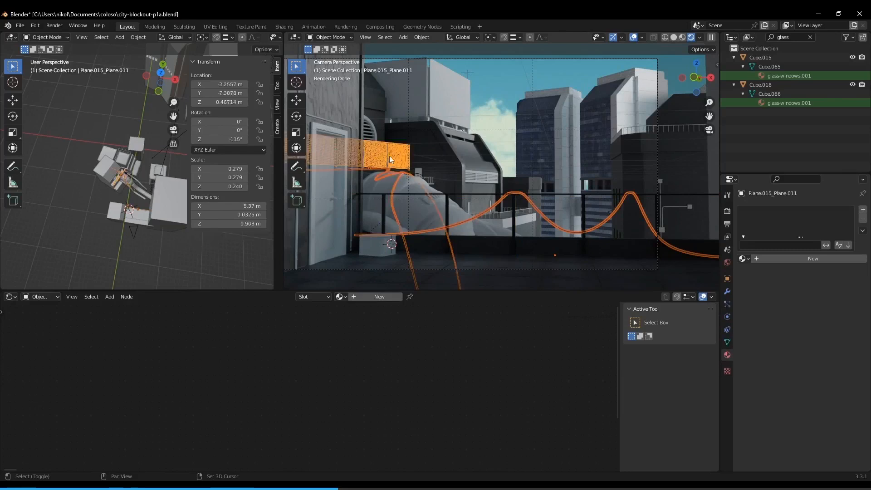
left_click(442, 123, "shift")
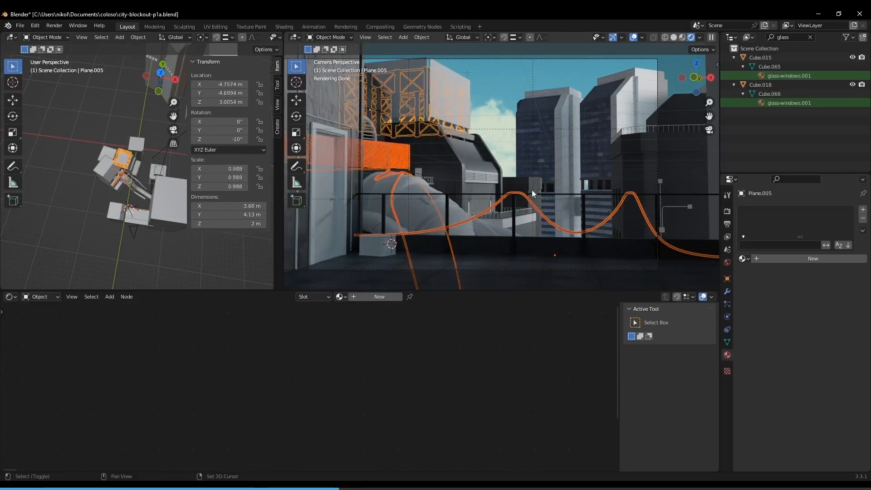
left_click(500, 218, "shift")
left_click(428, 179, "shift")
middle_click_drag(426, 182, 423, 217)
scroll(424, 202, "up", 4)
middle_click_drag(452, 157, 490, 173, "shift")
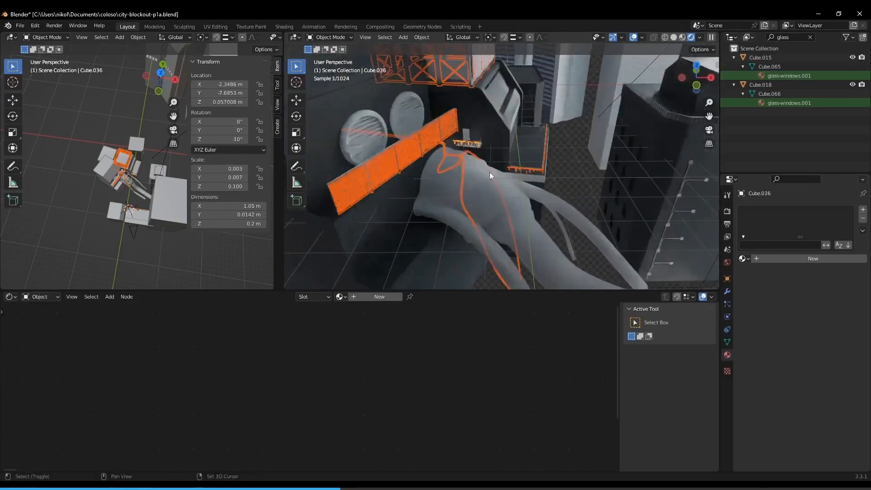
left_click(481, 148, "shift")
middle_click_drag(599, 110, 588, 131)
left_click(606, 140, "shift")
left_click(607, 72, "shift")
middle_click_drag(607, 71, 503, 97)
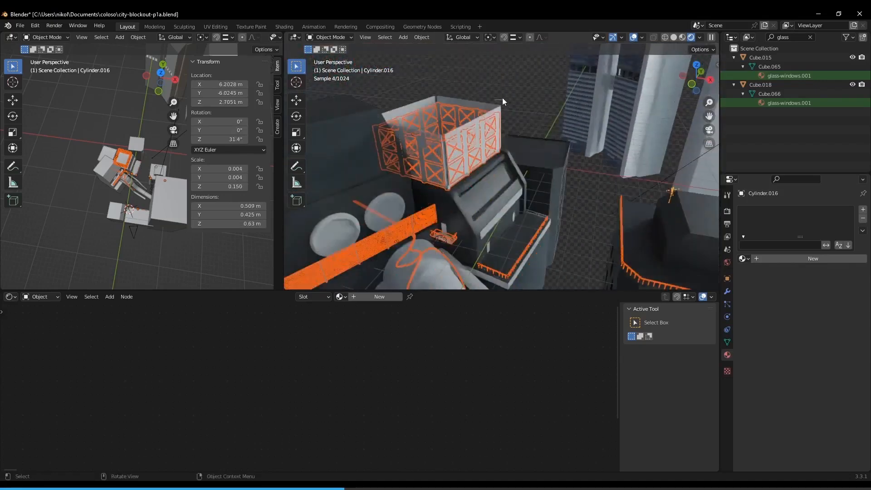
left_click(498, 99, "shift")
middle_click_drag(502, 183, 570, 134)
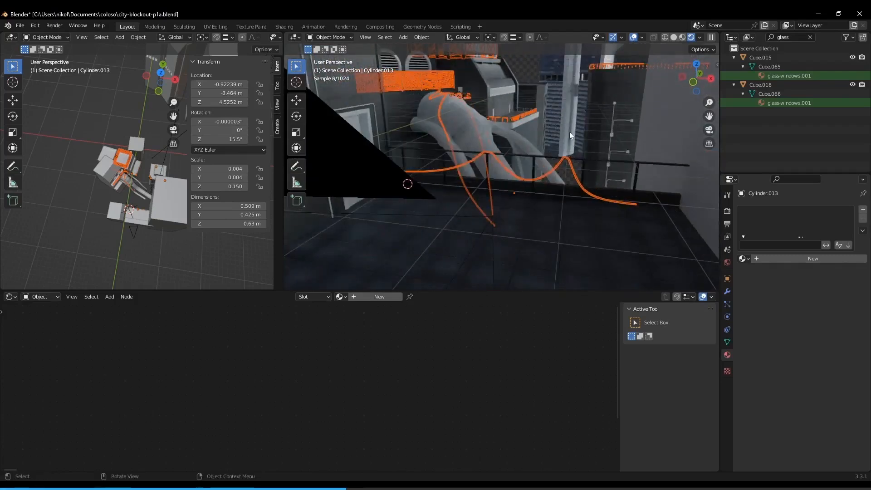
left_click(553, 160, "shift")
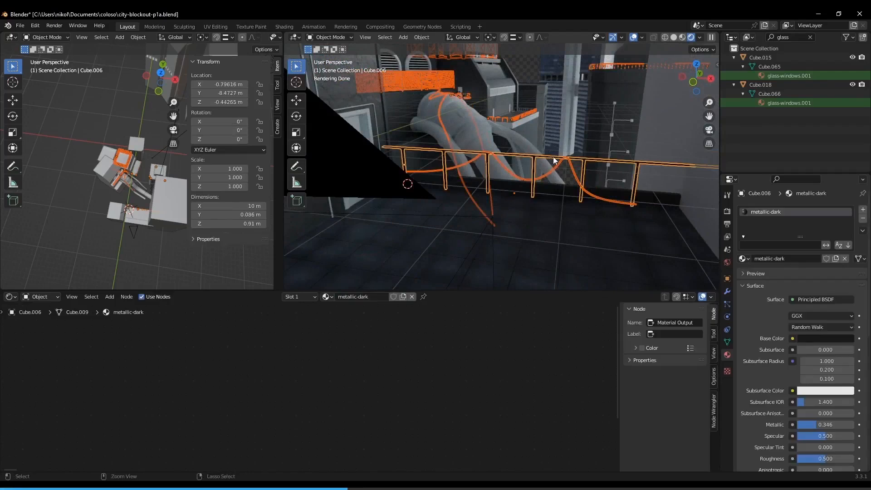
key("ctrl+l")
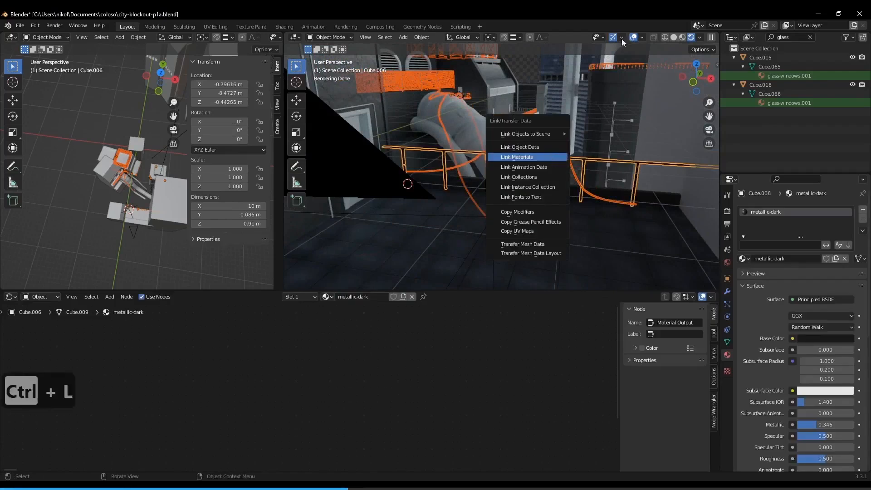
key("Return")
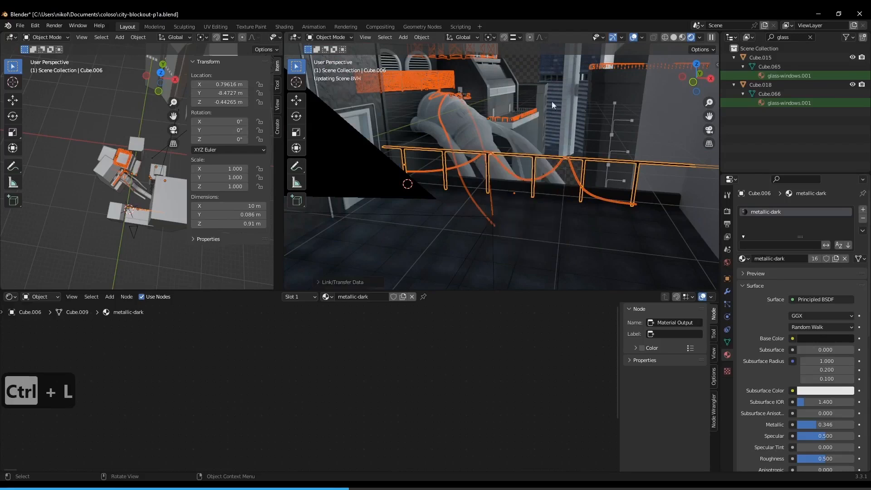
- Assign the existing metallic-dark material to the straight vertical pipe on the wall beside the terrace door
key("0")
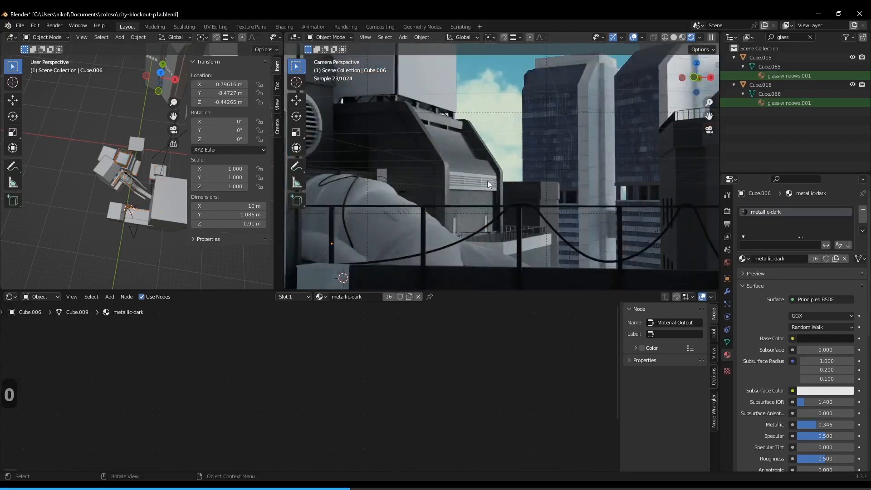
scroll(488, 180, "down", 3)
middle_click_drag(426, 175, 449, 176, "shift")
scroll(449, 180, "up", 2)
left_click(377, 159)
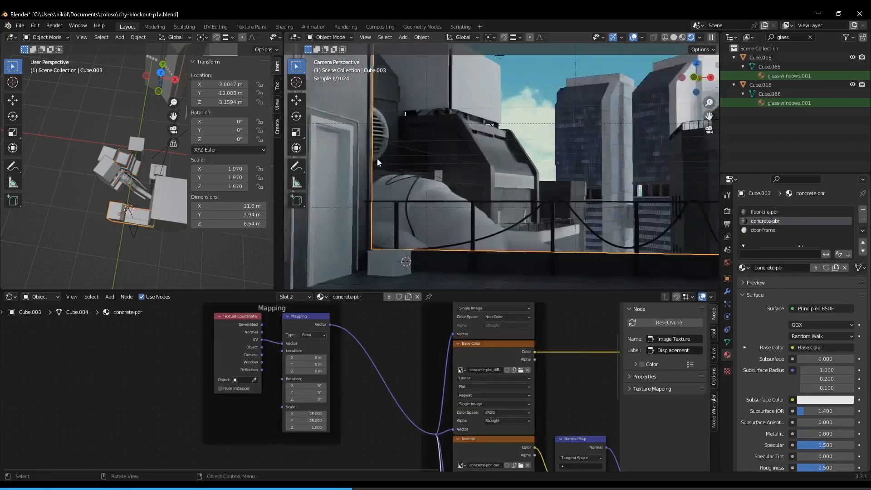
middle_click_drag(377, 159, 524, 184, "shift")
scroll(525, 184, "up", 3)
middle_click_drag(417, 115, 438, 141, "shift")
left_click(444, 140)
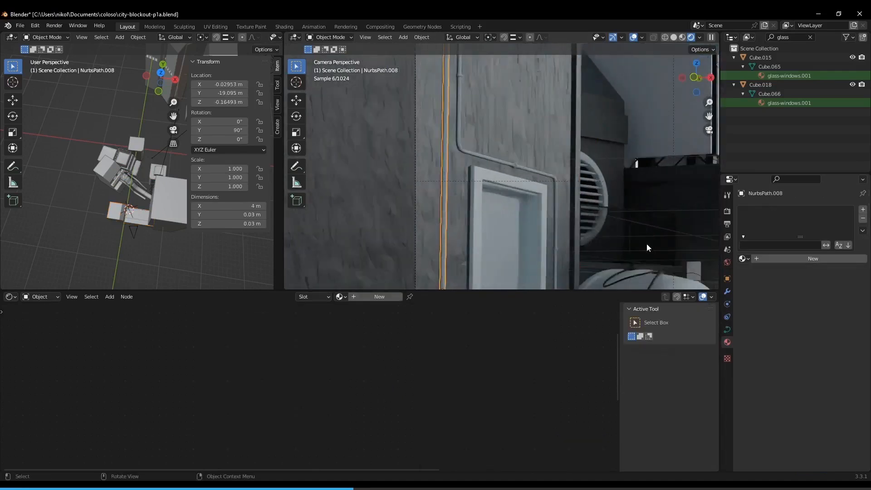
left_click(744, 257)
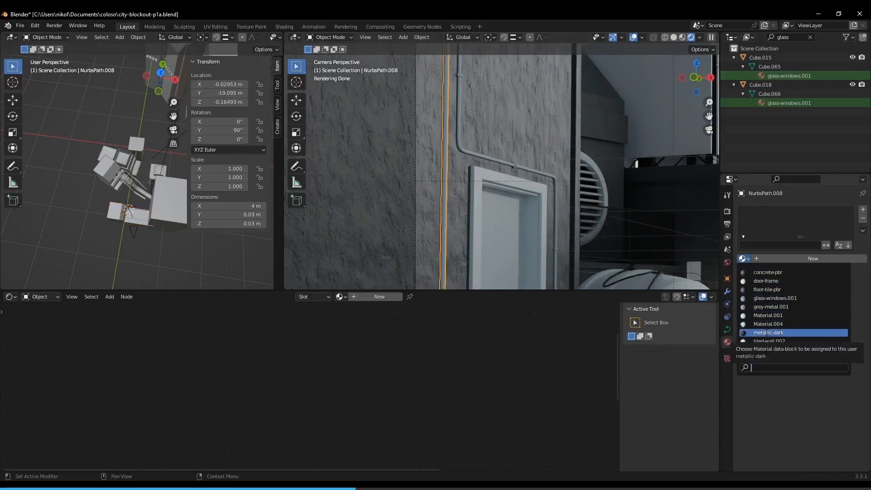
left_click(768, 333)
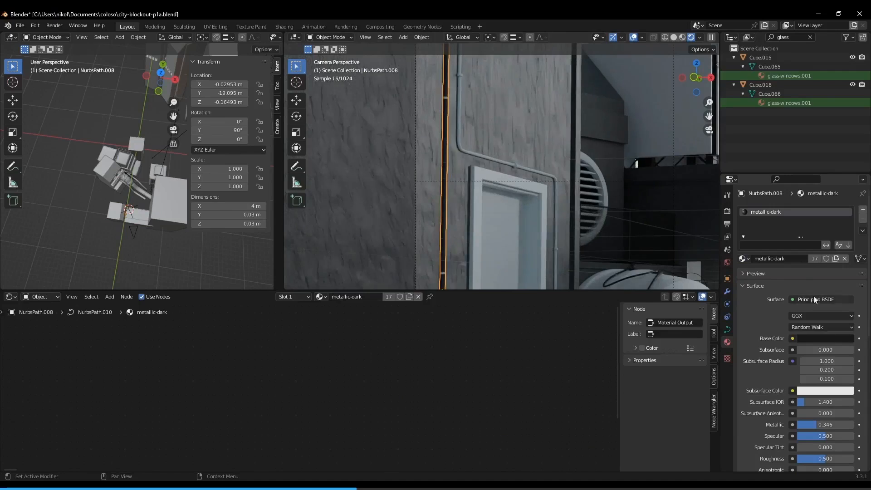
- Give the vertical pipe its own copy of the metallic-dark material and lighten the copy's base color to a mid grey
left_click(835, 259)
scroll(558, 200, "down", 2)
middle_click_drag(583, 168, 513, 130, "shift")
left_click(810, 336)
left_click_drag(845, 252, 848, 237)
scroll(466, 165, "up", 3)
middle_click_drag(391, 168, 494, 171, "shift")
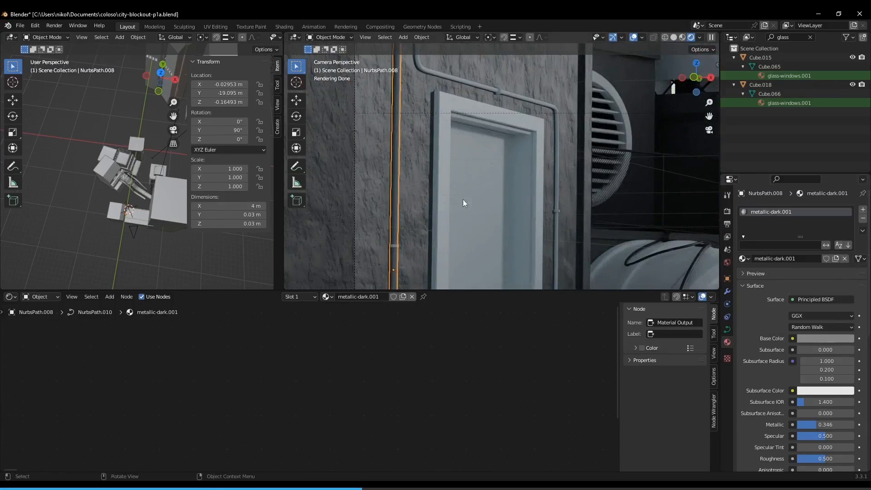
- Rename the vertical pipe's copied material as metallic-med
scroll(437, 195, "down", 2)
scroll(438, 195, "down", 2)
middle_click_drag(545, 181, 479, 168, "shift")
left_click(646, 96)
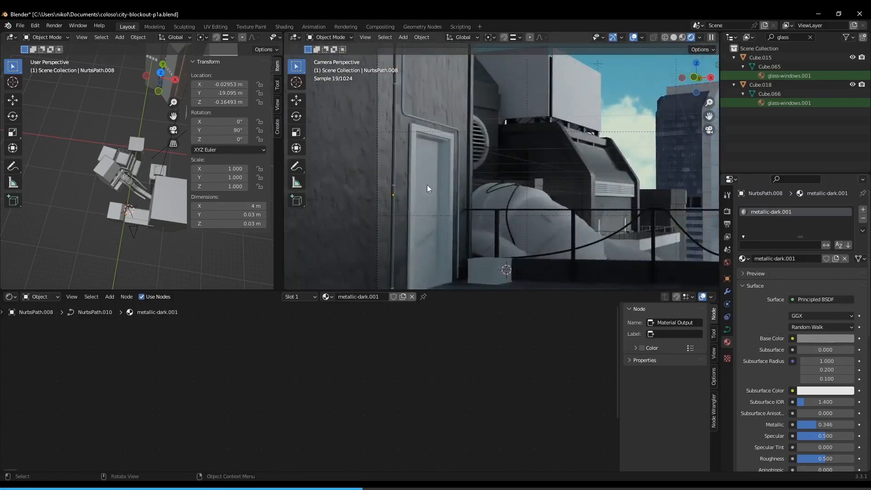
scroll(410, 185, "up", 2)
scroll(409, 185, "down", 2)
left_click(779, 259)
type("metallic-med")
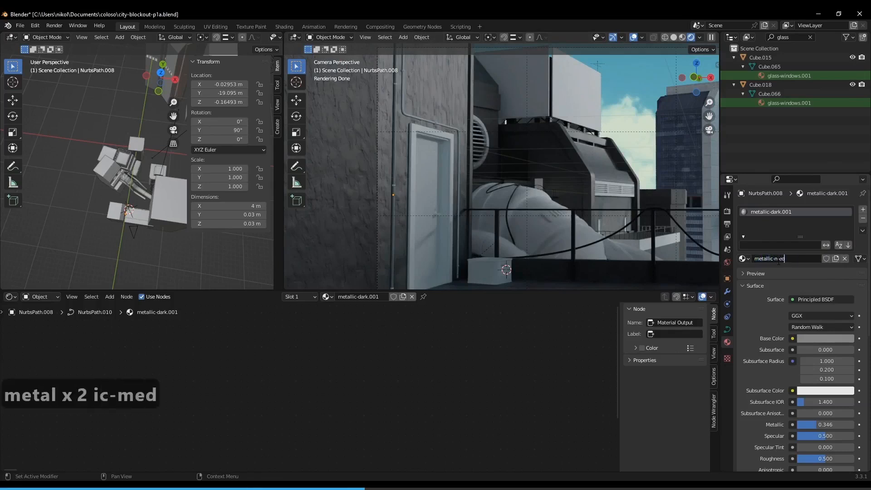
key("Return")
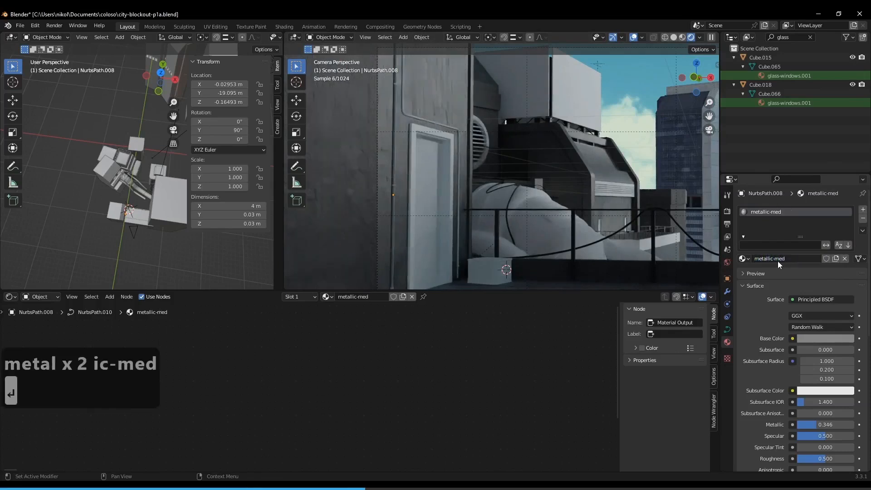
- Link metallic-med from the vertical pipe to the pipe brackets, the bent pipe around the door, the sloped building's vent and the wall-mounted rods
left_click(394, 184)
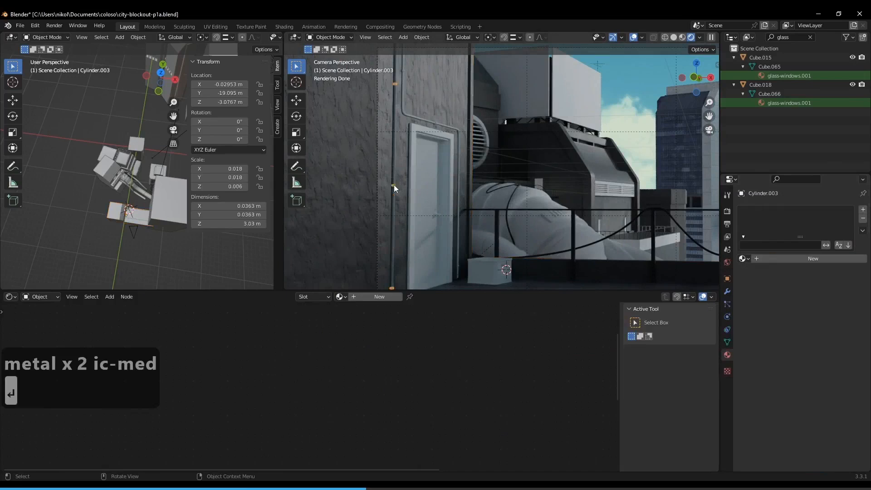
left_click(436, 122)
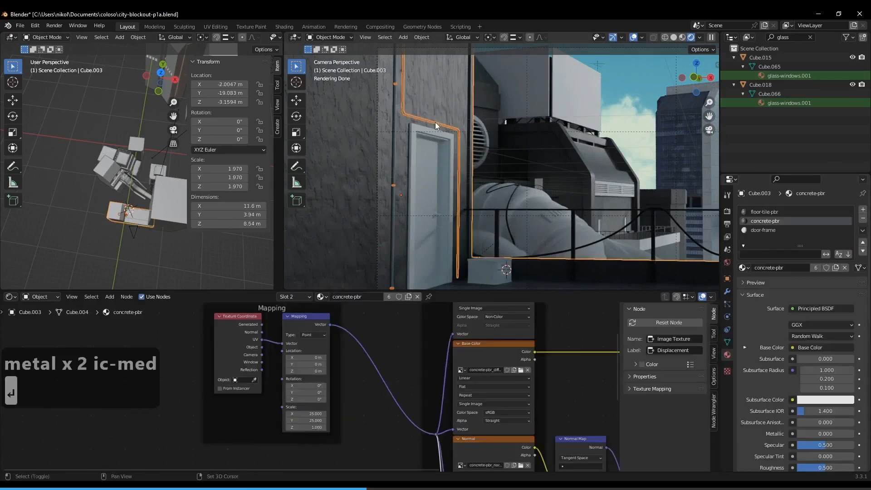
key("ctrl+z")
key("ctrl+z")
key("ctrl+z")
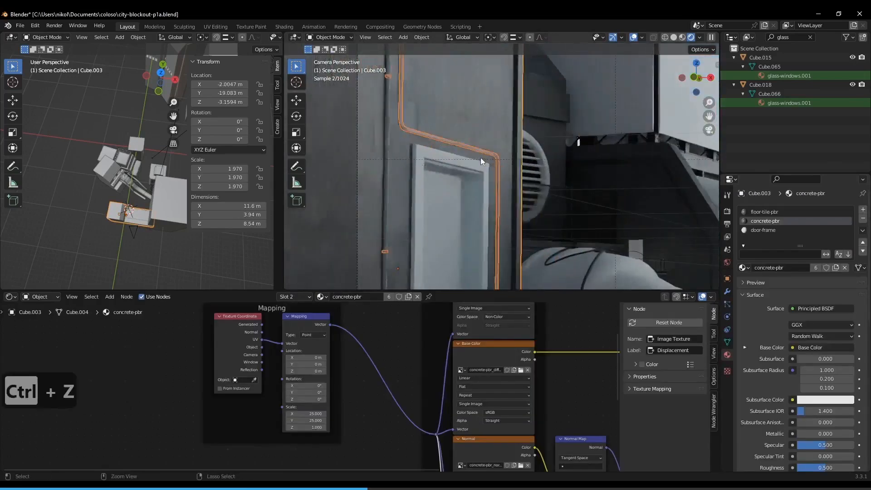
left_click(439, 134)
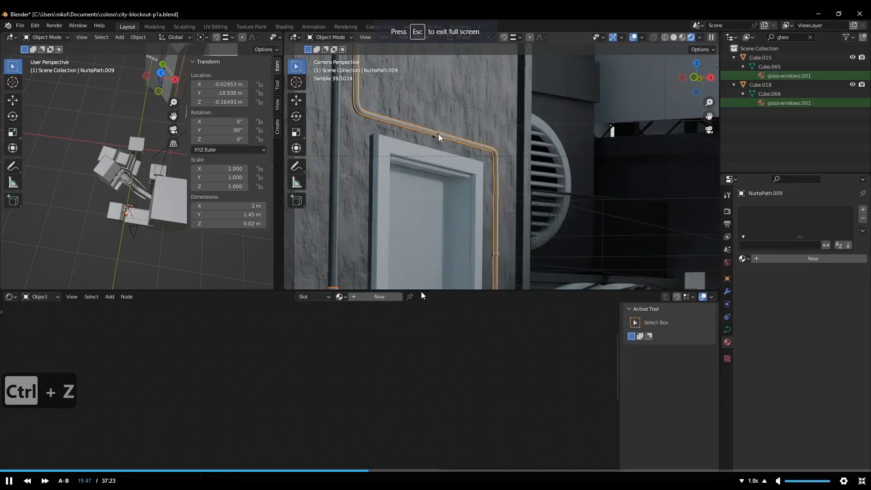
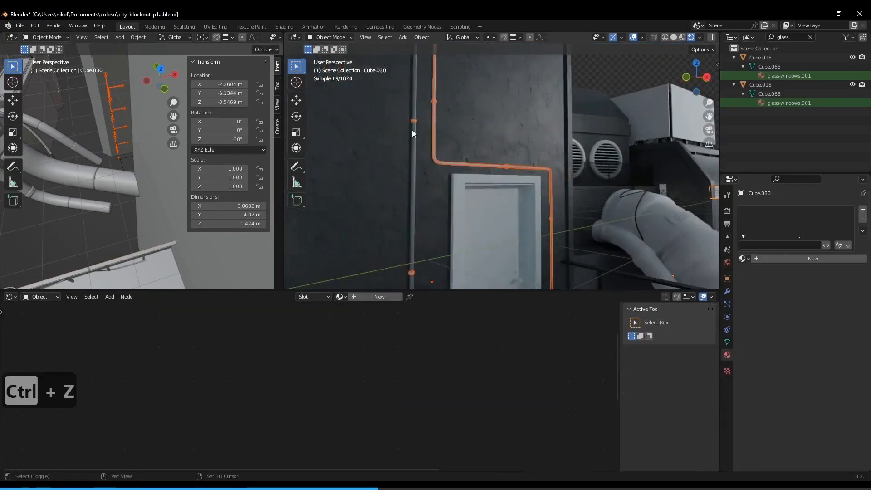
middle_click_drag(476, 175, 521, 146)
key("ctrl+l")
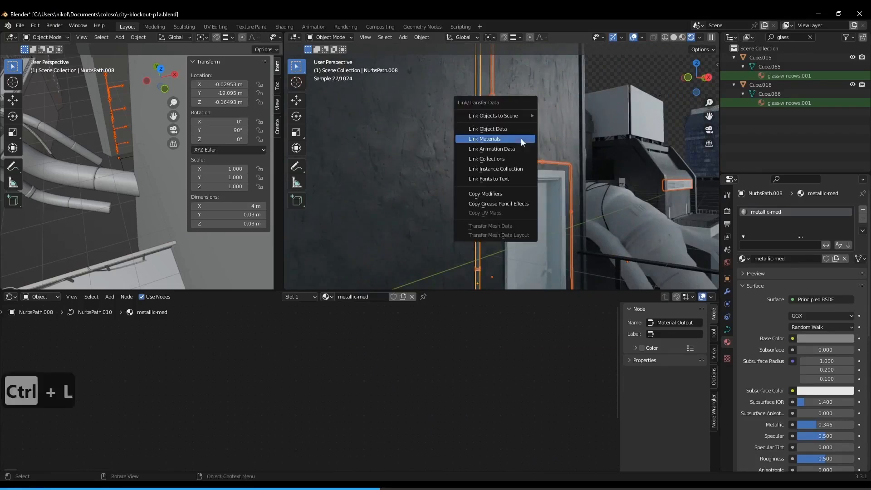
left_click(521, 137)
scroll(521, 138, "down", 3)
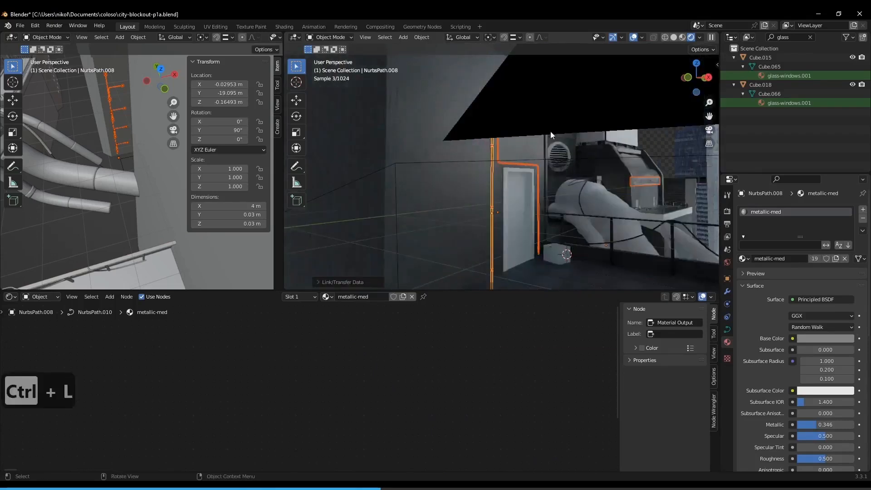
scroll(558, 135, "up", 4)
middle_click_drag(566, 137, 576, 140)
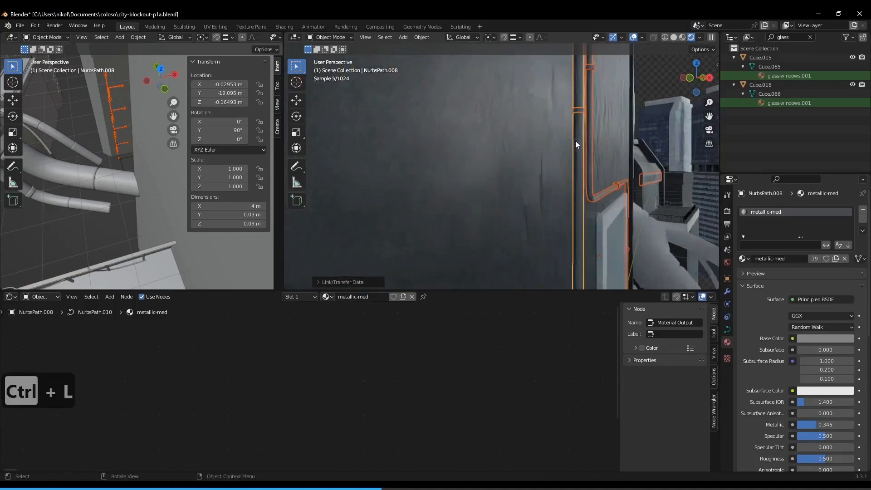
- Raise the metallic value of the vertical pipe's metallic-med material to about 0.449
left_click(586, 148)
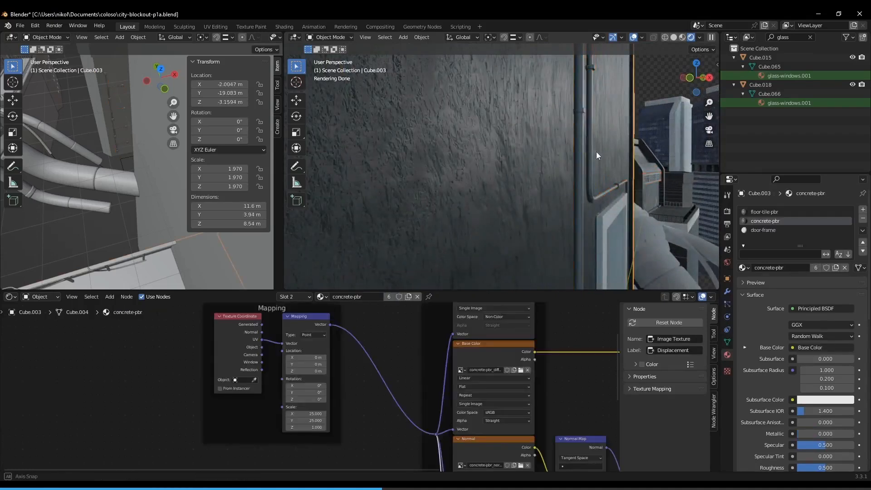
middle_click_drag(597, 151, 564, 156)
left_click(532, 154)
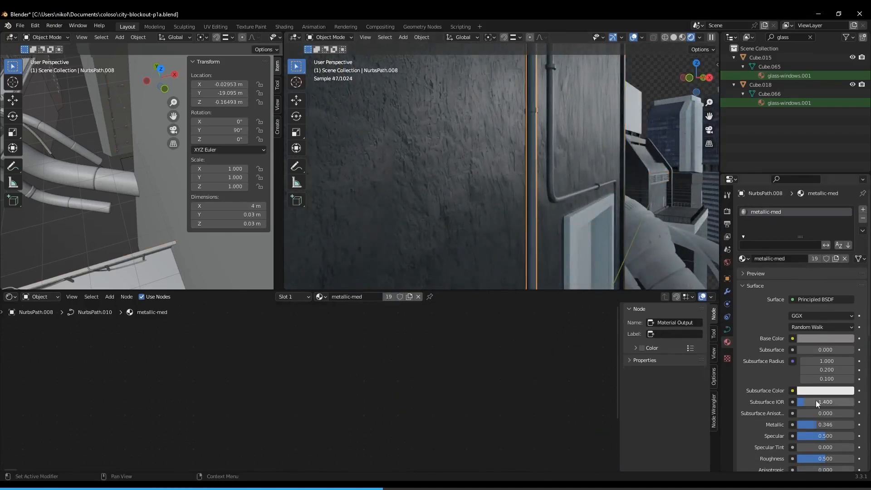
mouse_move(815, 426)
left_mouse_down()
mouse_move(849, 426)
mouse_move(830, 425)
left_mouse_up()
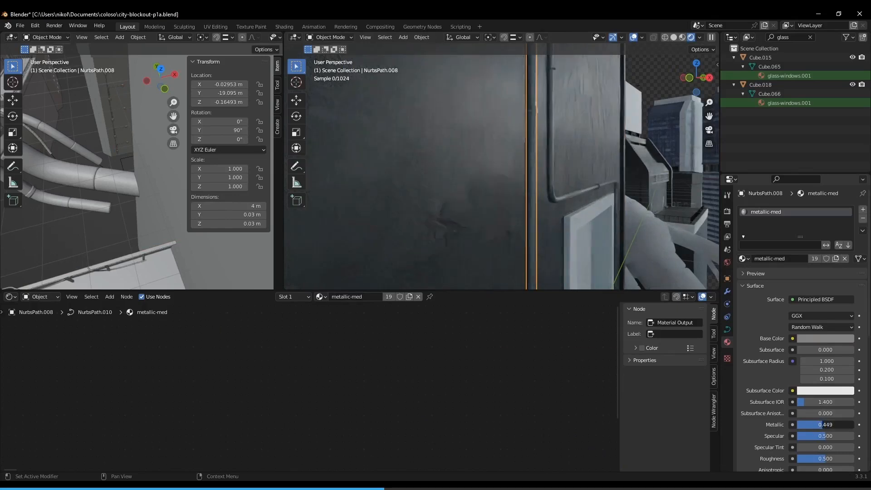
- Create a new material named pipe-main on the large curved pipe behind the terrace railing
scroll(653, 152, "down", 3)
middle_click_drag(663, 151, 567, 163, "shift")
scroll(578, 131, "down", 3)
left_click(531, 182)
key("KP_0")
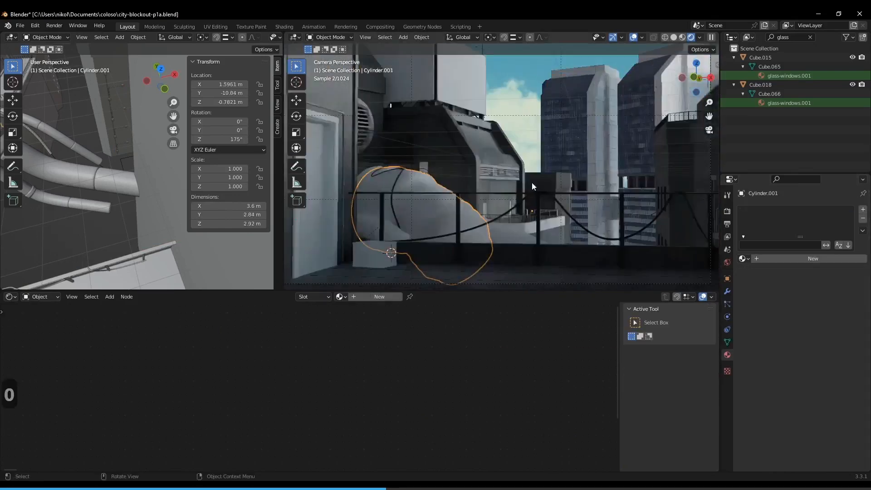
left_click(760, 258)
double_click(762, 258)
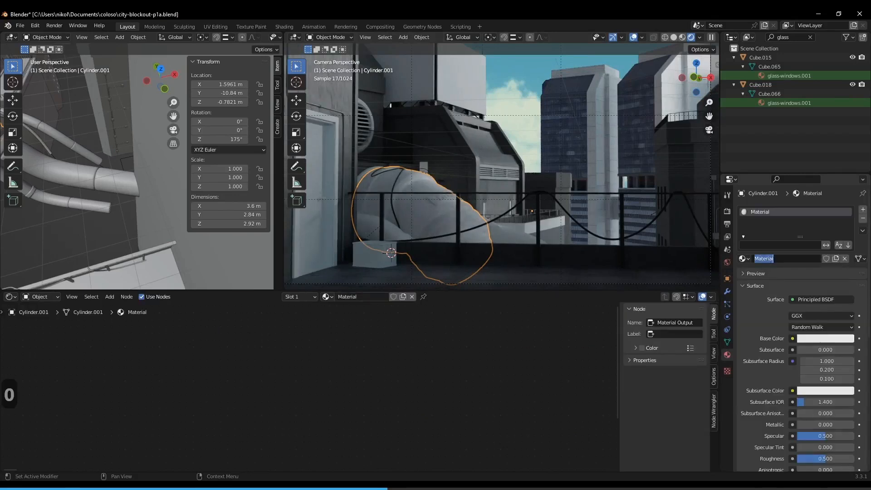
type("pip")
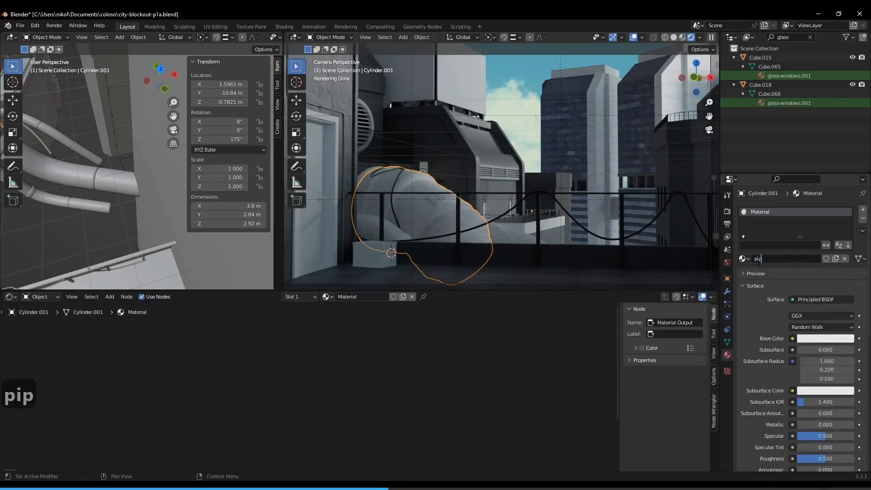
type("e-main")
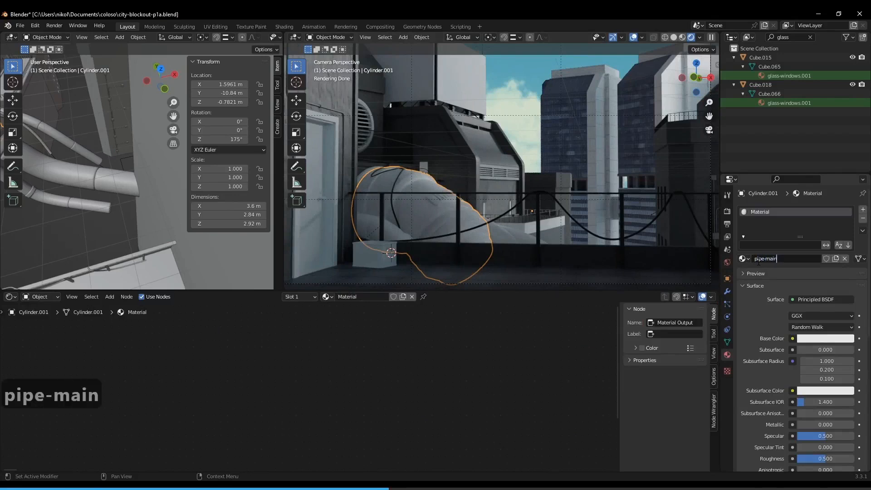
key("Return")
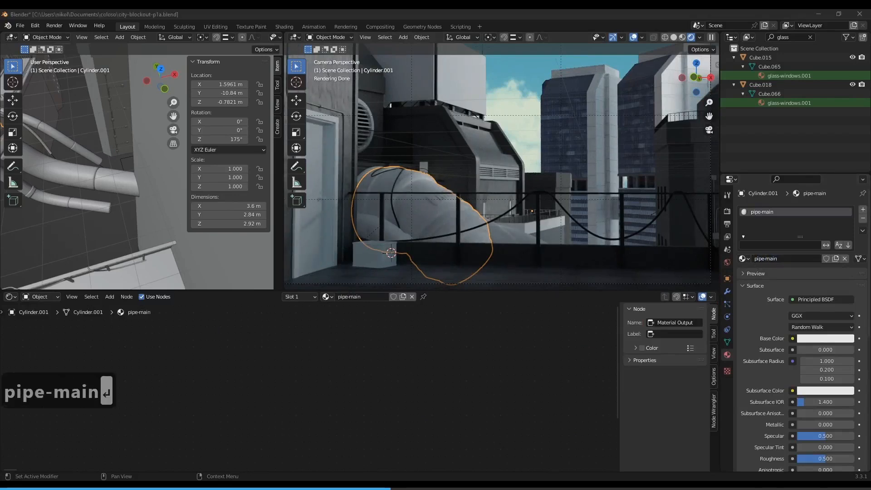
- Set pipe-main's base color to a dark brown with hue 0.040, saturation 0.342 and value 0.055
left_click(816, 340)
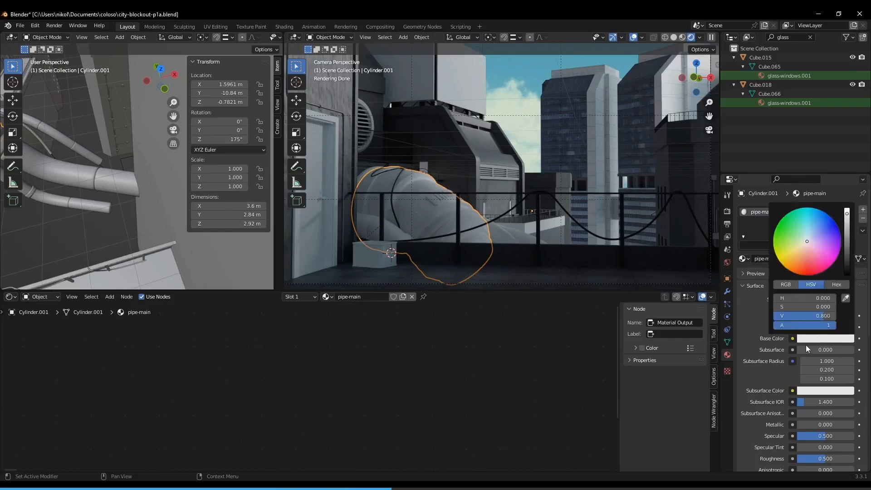
left_click_drag(847, 234, 847, 264)
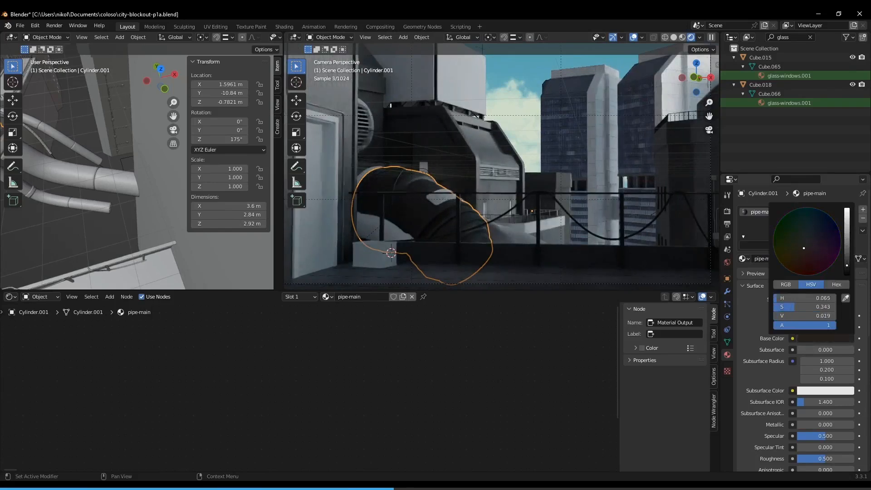
scroll(463, 233, "up", 3)
left_click(812, 339)
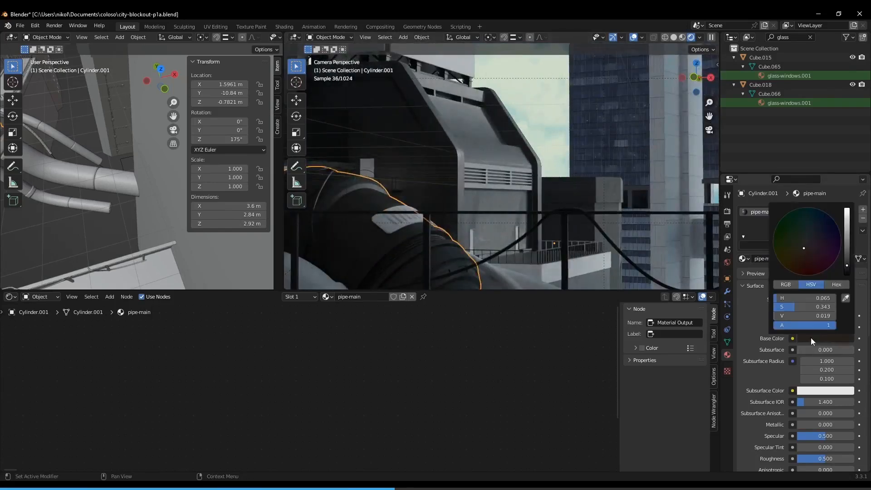
left_click(802, 252)
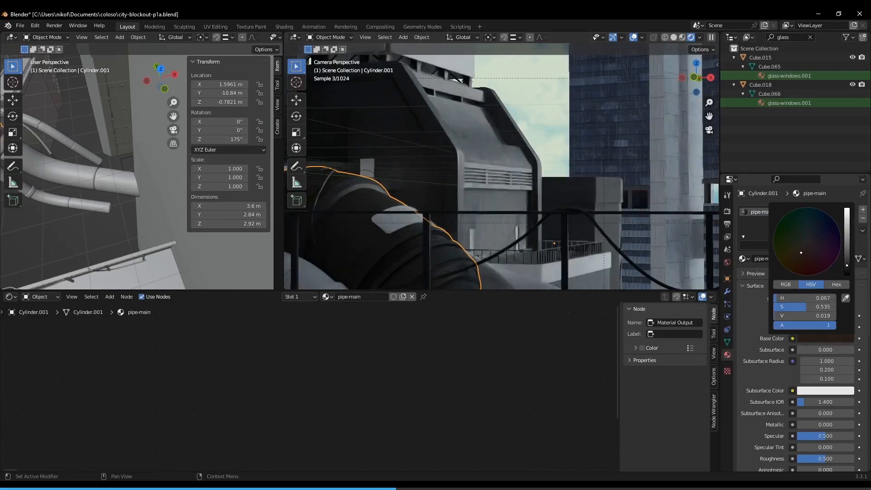
left_click(804, 252)
mouse_move(801, 307)
left_mouse_down()
mouse_move(788, 307)
mouse_move(808, 313)
left_mouse_up()
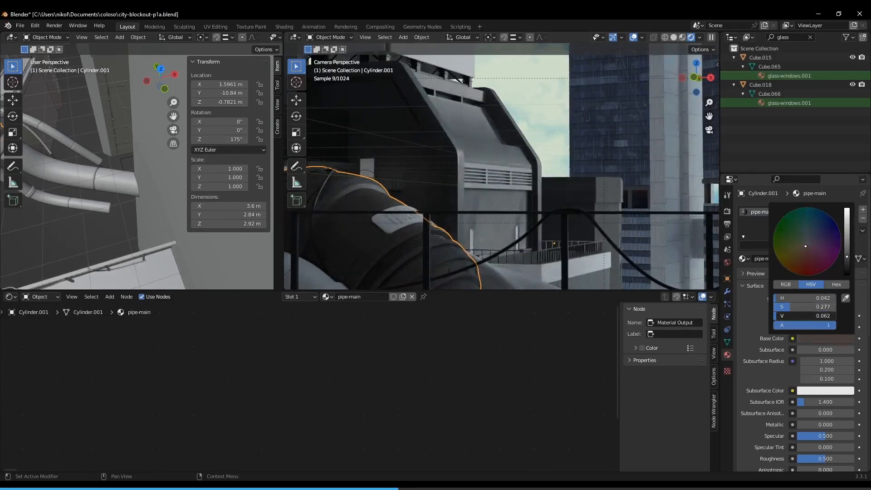
middle_click_drag(418, 224, 530, 170)
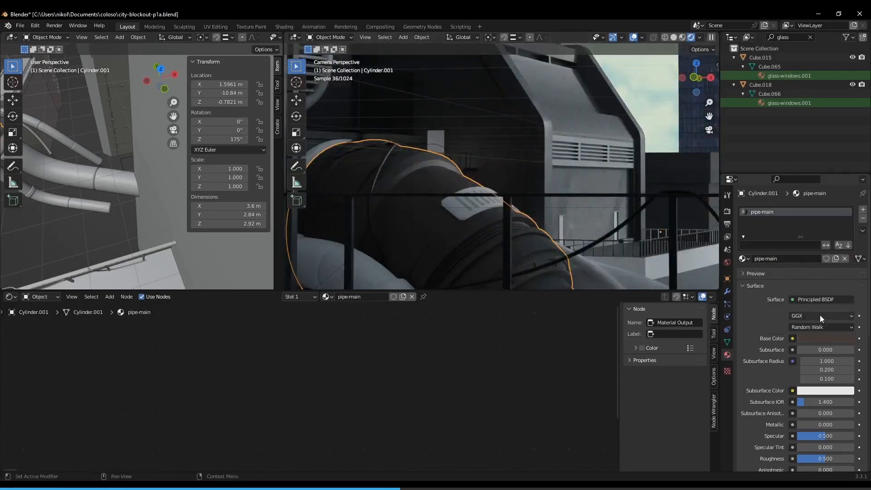
left_click(820, 339)
left_click_drag(806, 246, 805, 247)
scroll(626, 229, "down", 1)
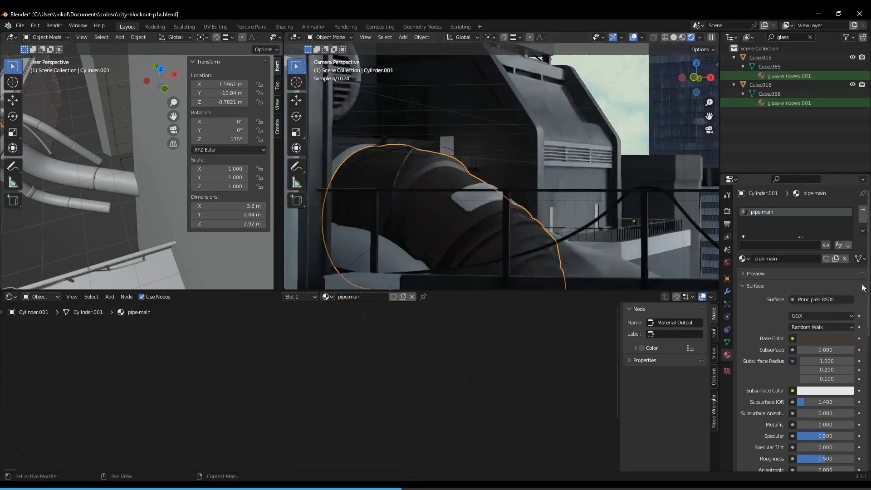
- Set pipe-main's metallic to 0.346 and its roughness to 0.343
scroll(813, 341, "down", 1)
left_click_drag(799, 407, 817, 422)
scroll(815, 432, "down", 1)
scroll(591, 209, "down", 4)
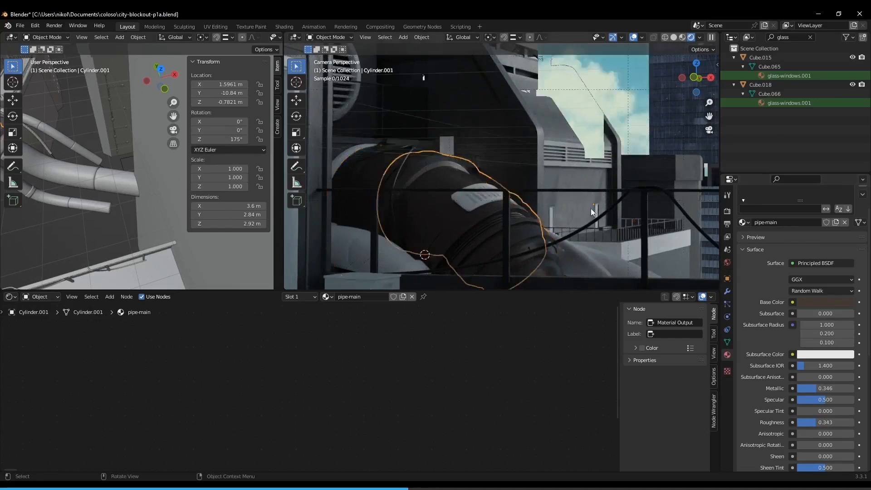
scroll(471, 204, "up", 3)
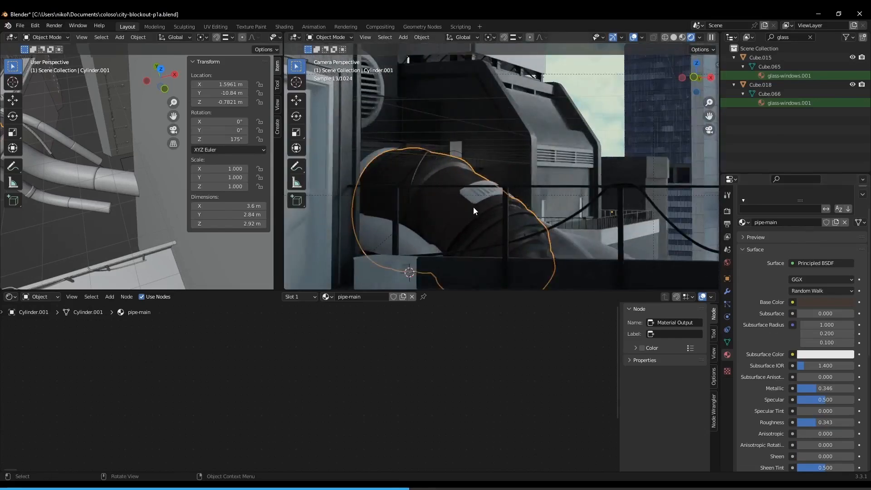
- Assign pipe-main to the slatted plate on the large pipe and make it a separate copy for that plate
left_click(472, 201)
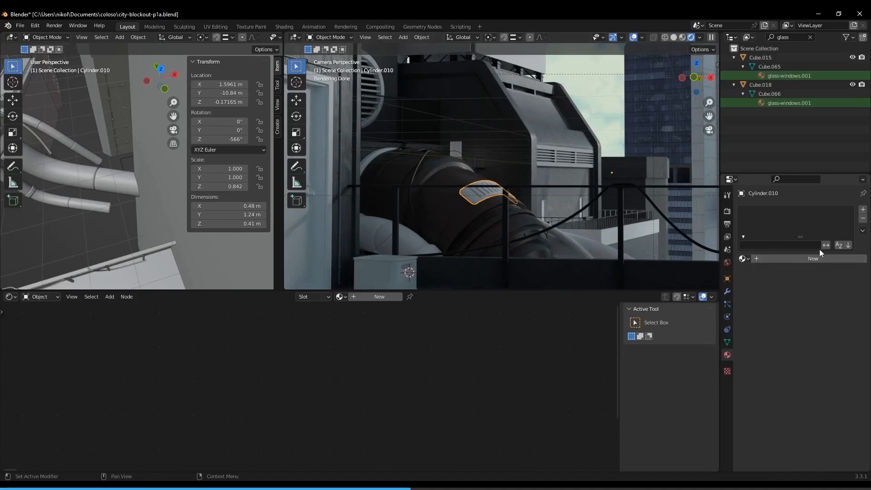
left_click(744, 258)
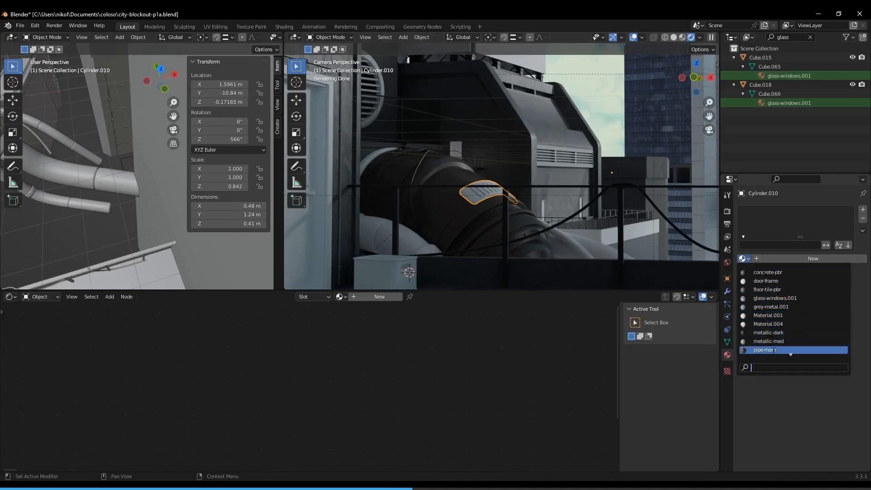
left_click(773, 350)
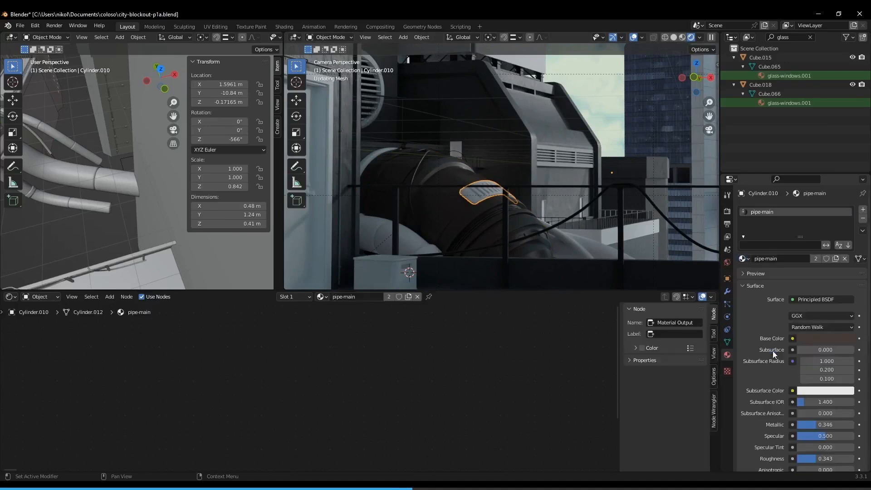
left_click(835, 258)
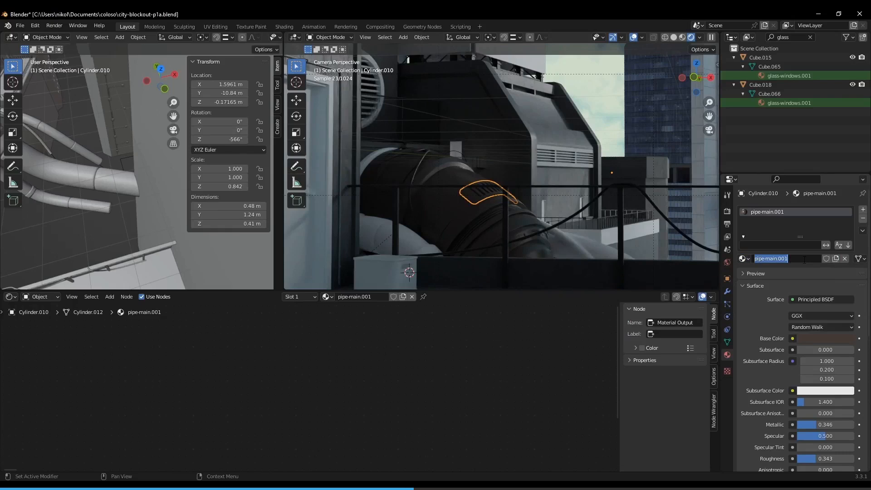
- Rename the plate's copied material as pipe-secondary and lighten its base color to a medium brown
key("BackSpace")
type("pipp")
key("BackSpace")
type("e-secondary")
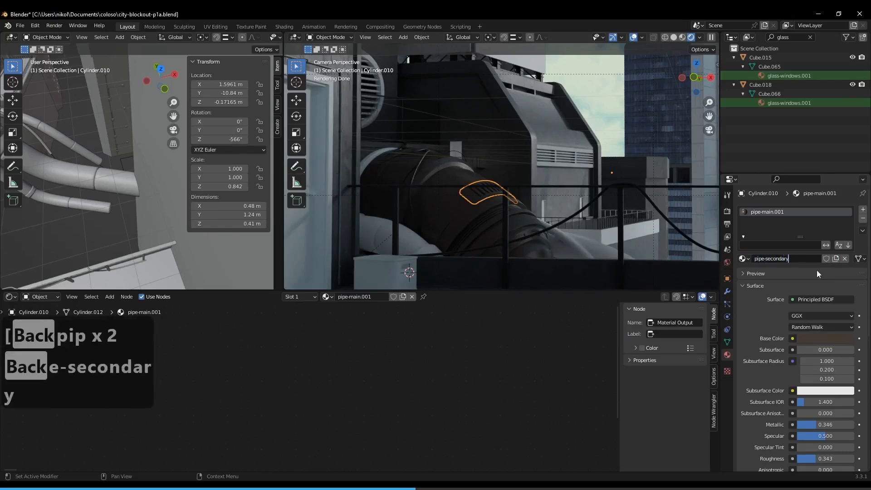
left_click(821, 339)
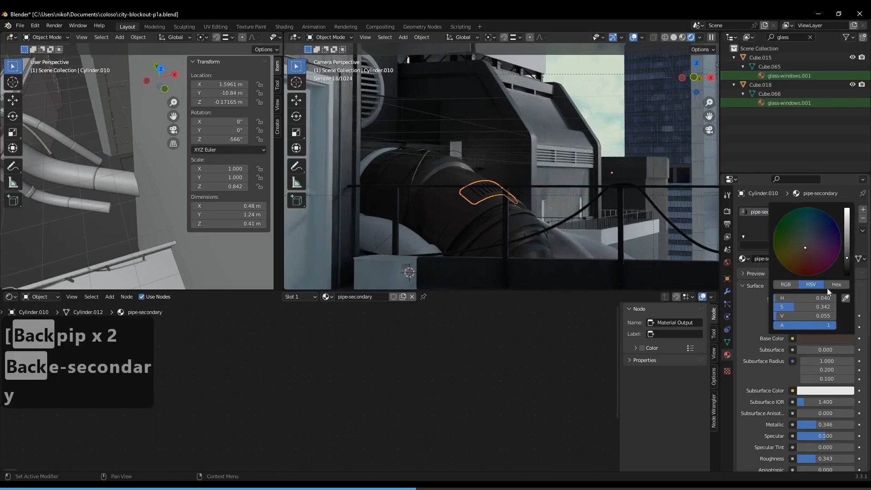
left_click(846, 253)
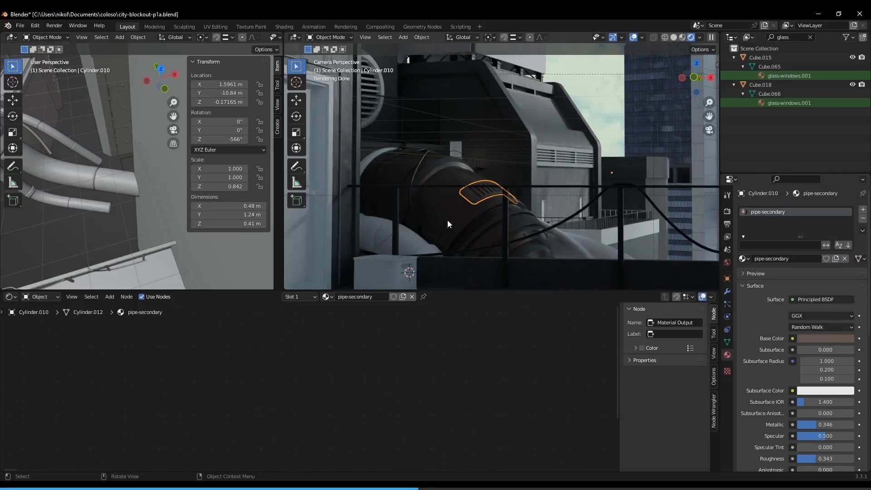
- Add pipe-secondary as a second material on the large pipe and assign it to the rectangular patch of faces on its side
left_click(467, 230)
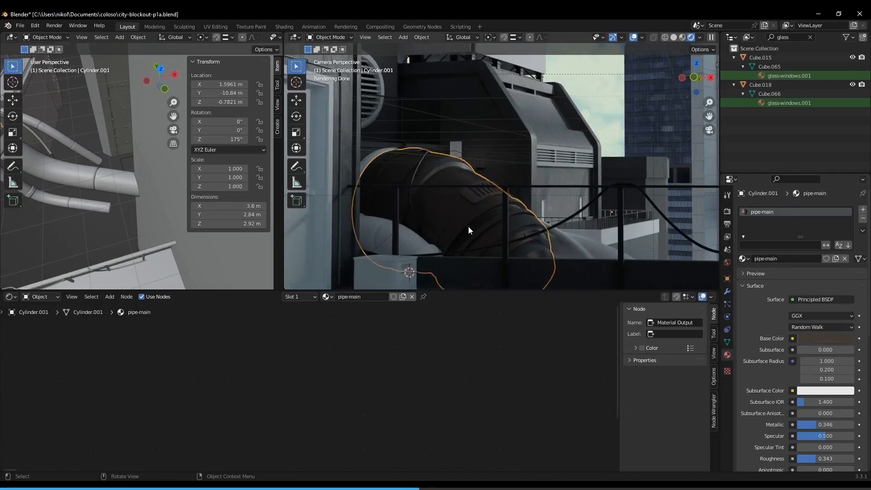
key("Tab")
mouse_move(520, 174)
middle_mouse_down()
mouse_move(587, 185)
mouse_move(556, 185)
mouse_move(636, 235)
mouse_move(618, 236)
mouse_move(587, 201)
mouse_move(550, 207)
mouse_move(504, 155)
mouse_move(555, 179)
middle_mouse_up()
key("z")
left_click(601, 182)
scroll(551, 207, "up", 3)
scroll(550, 207, "up", 3)
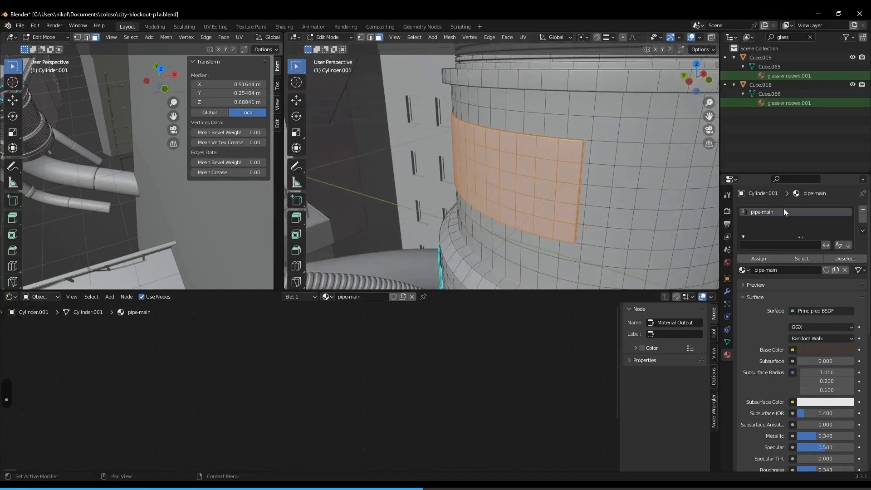
left_click(863, 212)
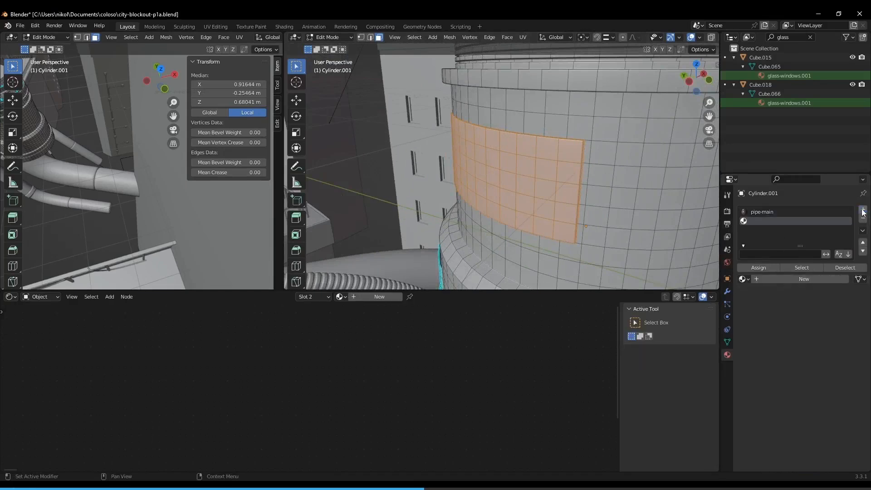
left_click(747, 279)
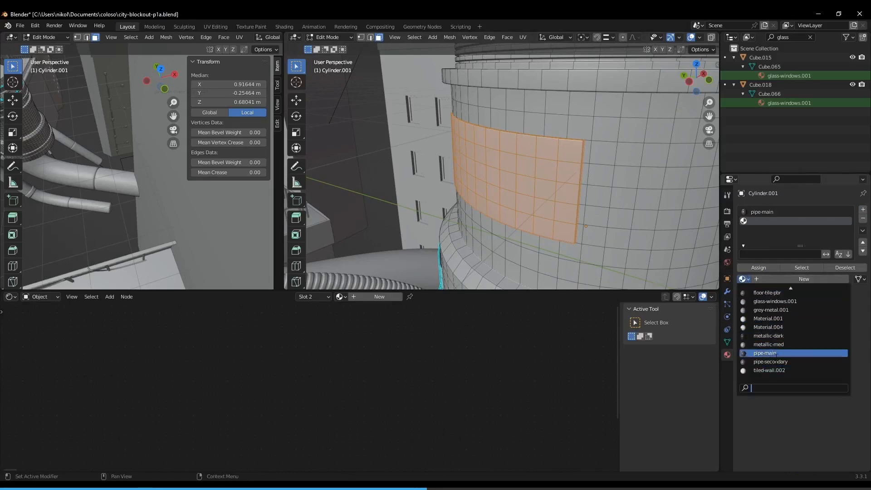
left_click(771, 361)
key("Tab")
key("KP_0")
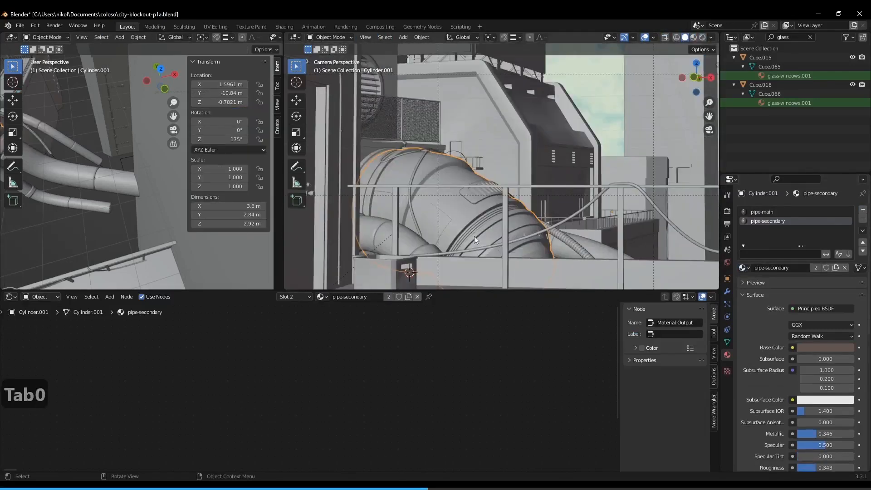
- Return to the rendered camera view and darken pipe-secondary's base color to a value of 0.095
key("z")
left_click(482, 153)
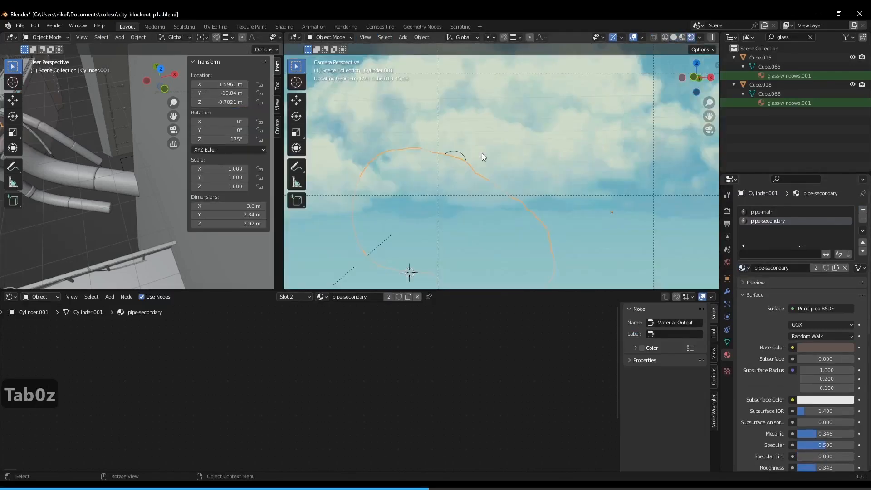
middle_click_drag(483, 151, 503, 143, "shift")
scroll(497, 168, "up", 1)
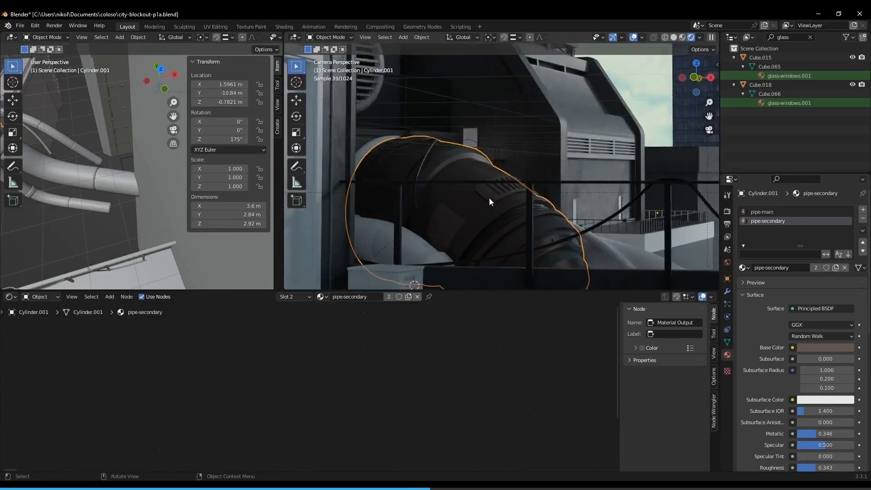
left_click(825, 348)
left_click_drag(847, 258, 847, 262)
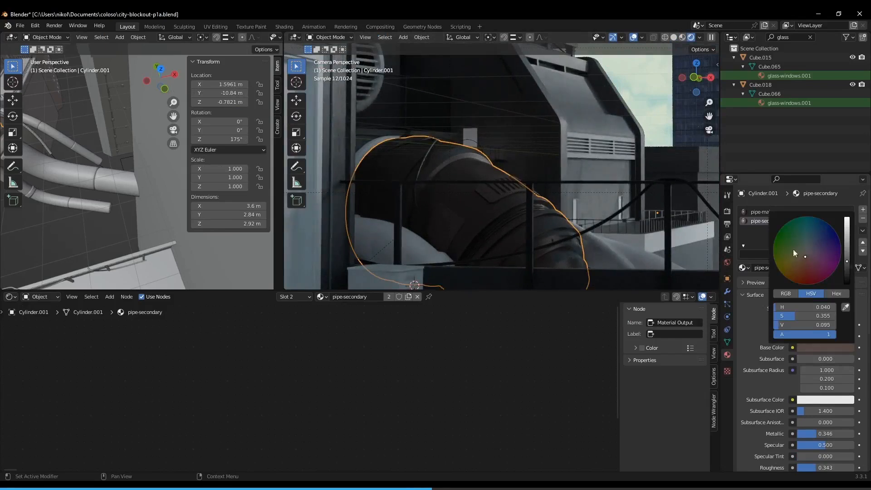
- Link the large pipe's pipe-main and pipe-secondary materials to the two round vents, the neighboring pipes and their collars
scroll(429, 131, "down", 2)
left_click(413, 85)
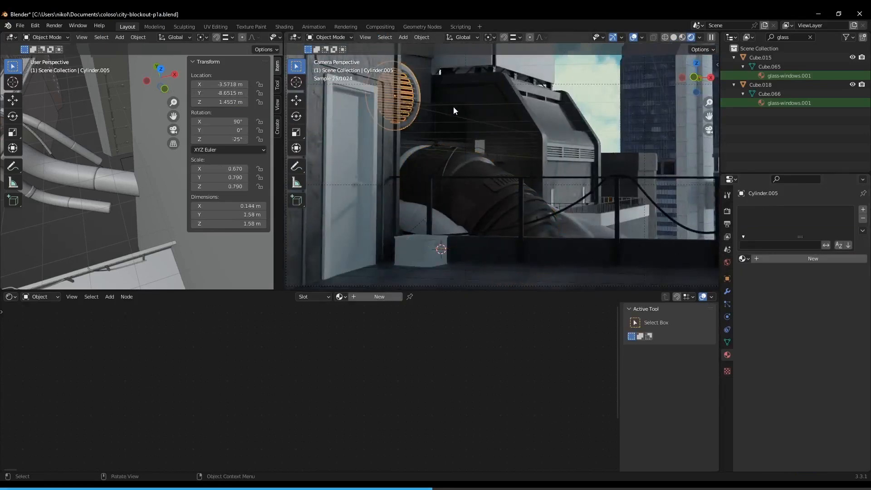
key("KP_Decimal")
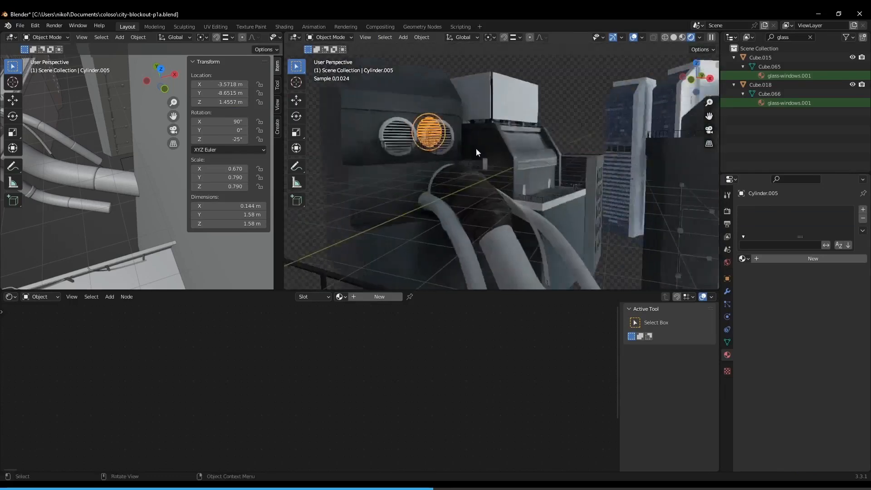
left_click(395, 137, "shift")
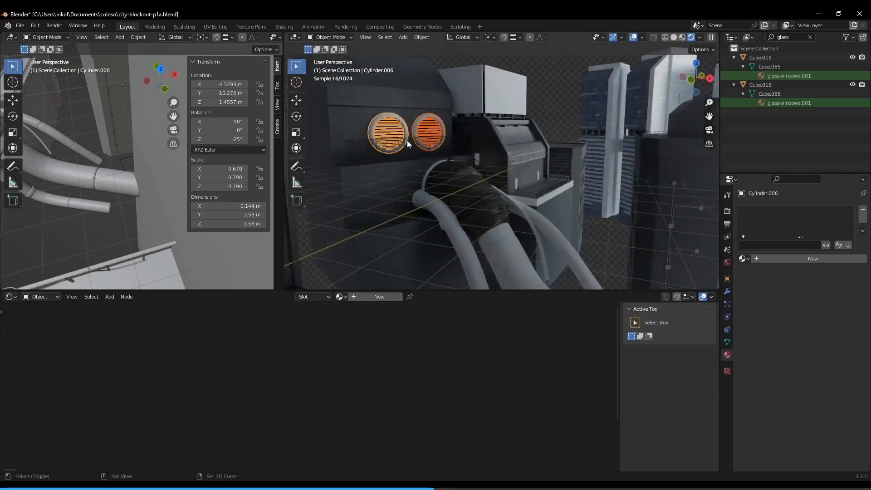
left_click(459, 182, "shift")
left_click(424, 179, "shift")
left_click(437, 206, "shift")
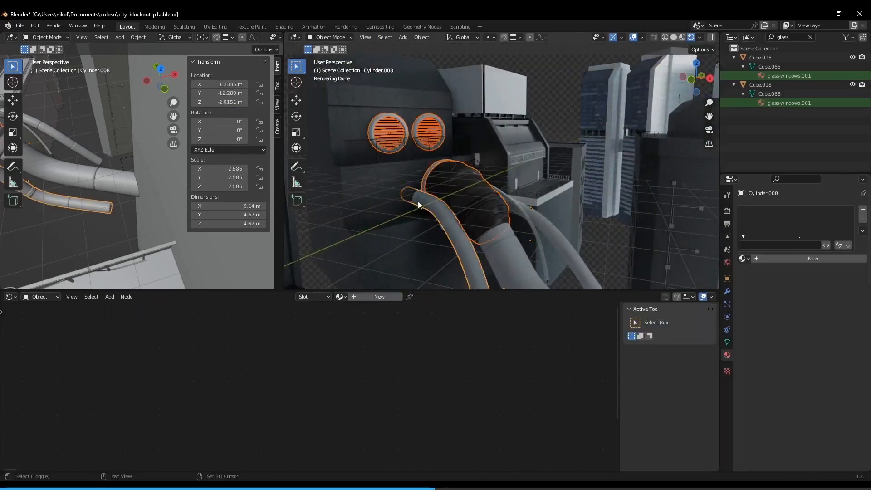
left_click(440, 209, "shift")
left_click(510, 240, "shift")
left_click(551, 231, "shift")
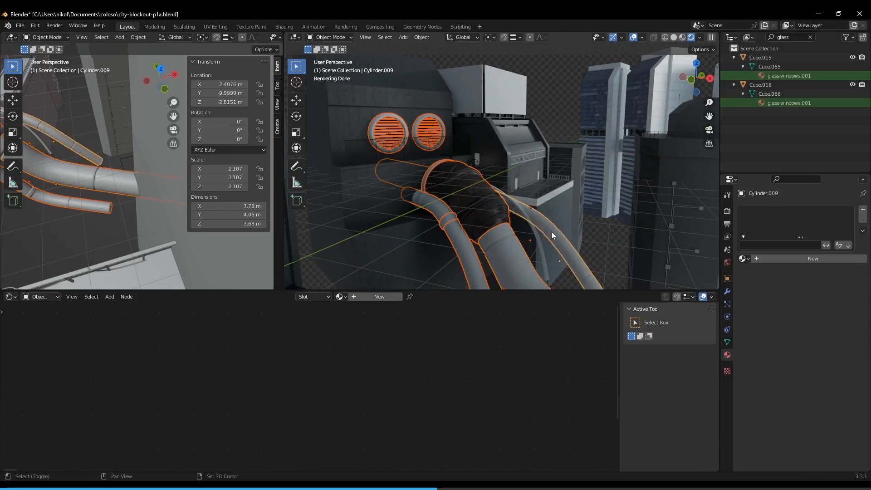
middle_click_drag(530, 213, 514, 235)
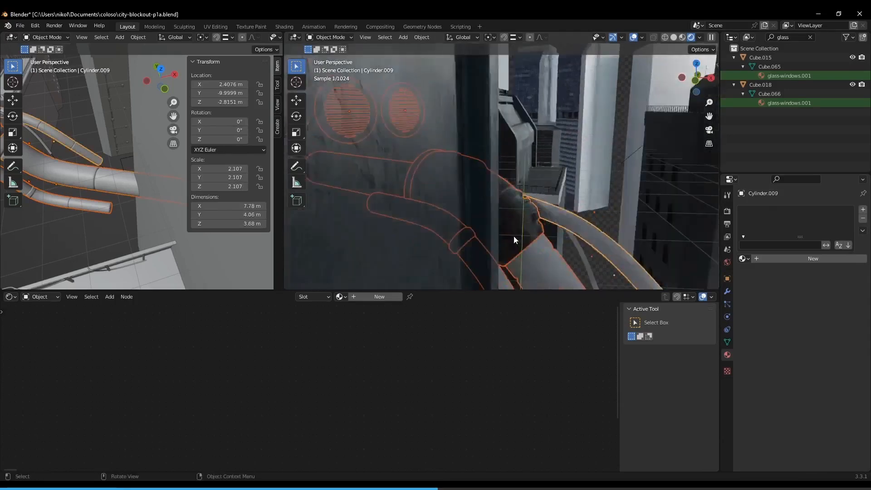
scroll(514, 236, "up", 4)
middle_click_drag(336, 224, 395, 233, "shift")
left_click(391, 217, "shift")
middle_click_drag(466, 94, 481, 152)
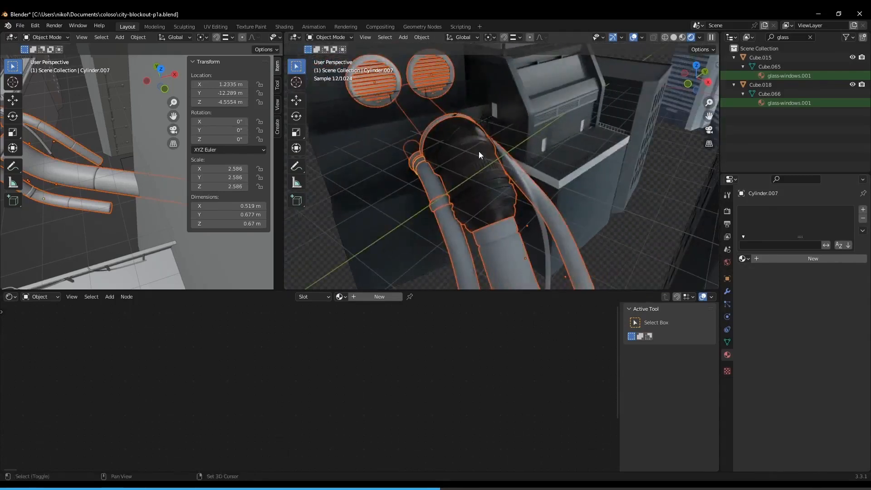
left_click(475, 147, "shift")
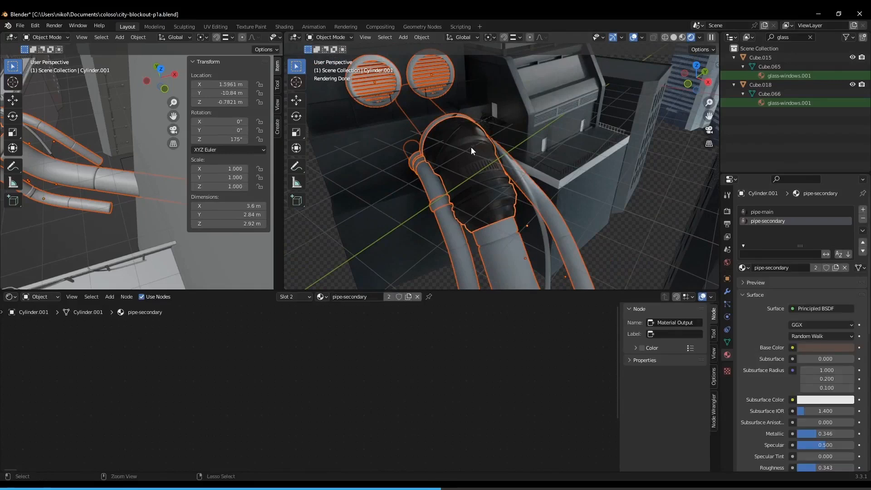
key("ctrl+l")
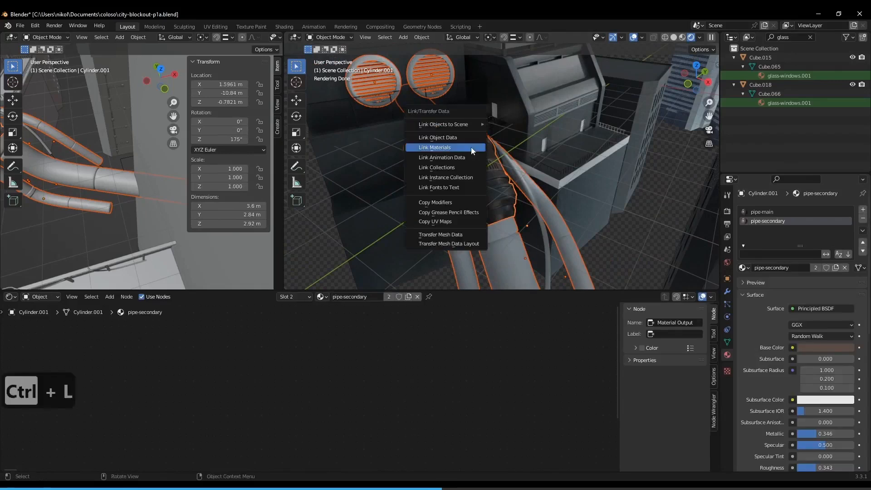
left_click(471, 147)
- Link the pipe materials to the remaining light gray ring on the smaller pipe as well
middle_click_drag(471, 147, 517, 285)
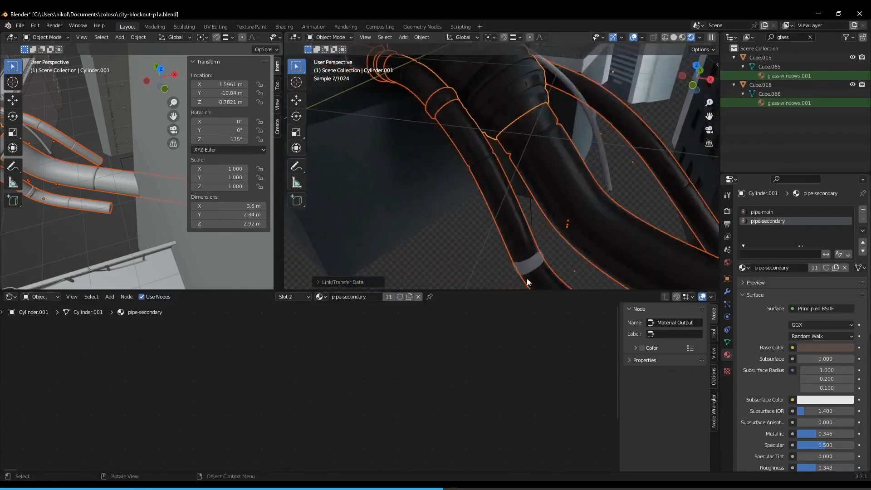
left_click(524, 239)
key("ctrl+l")
left_click(523, 238)
- Link the distant railing's metallic-dark material to the thin curved pipe above the large one and return to the camera view
middle_click_drag(524, 239, 585, 147)
left_click(578, 151)
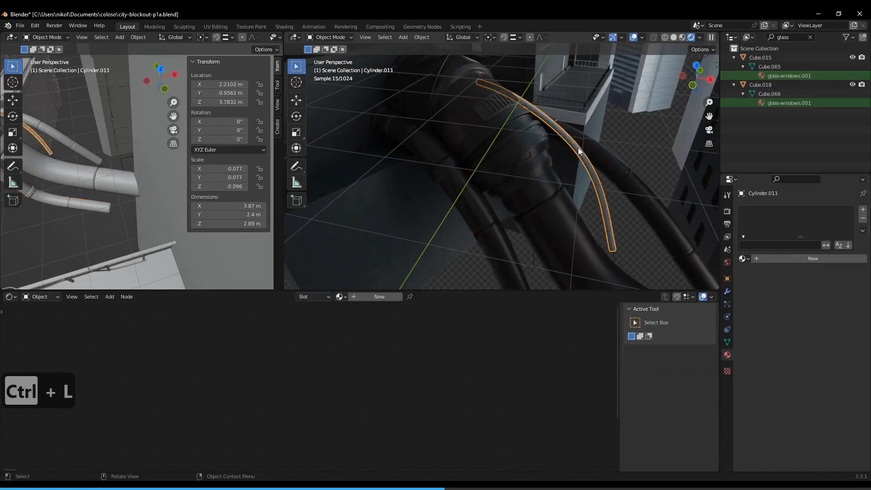
left_click(580, 103, "shift")
key("ctrl+l")
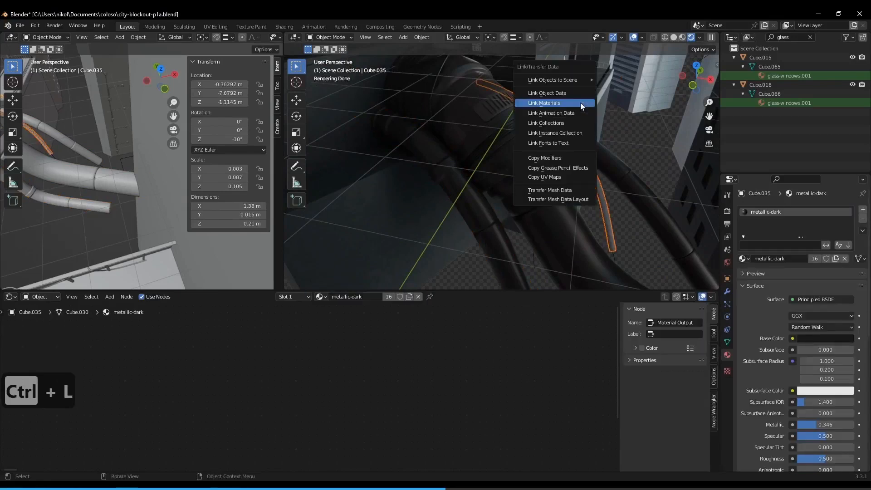
left_click(581, 103)
key("KP_0")
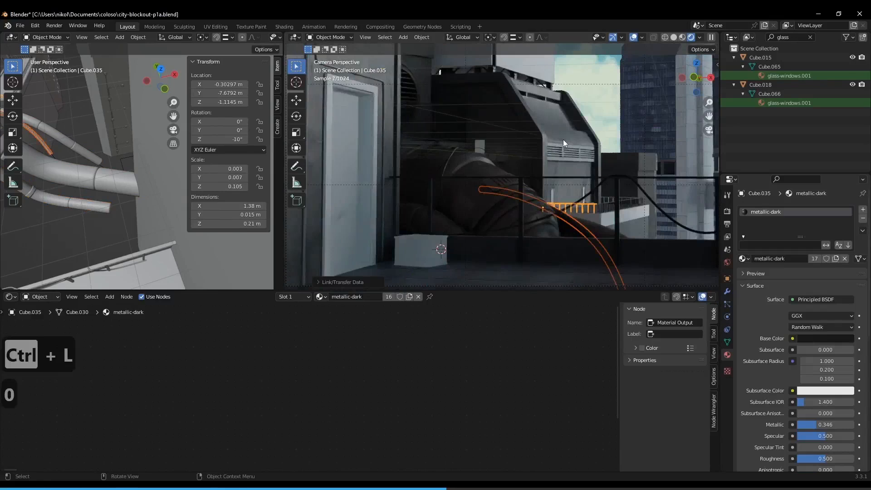
- Give the small box beside the door a new material with a saturated red base color
left_click(602, 98)
scroll(586, 103, "down", 3)
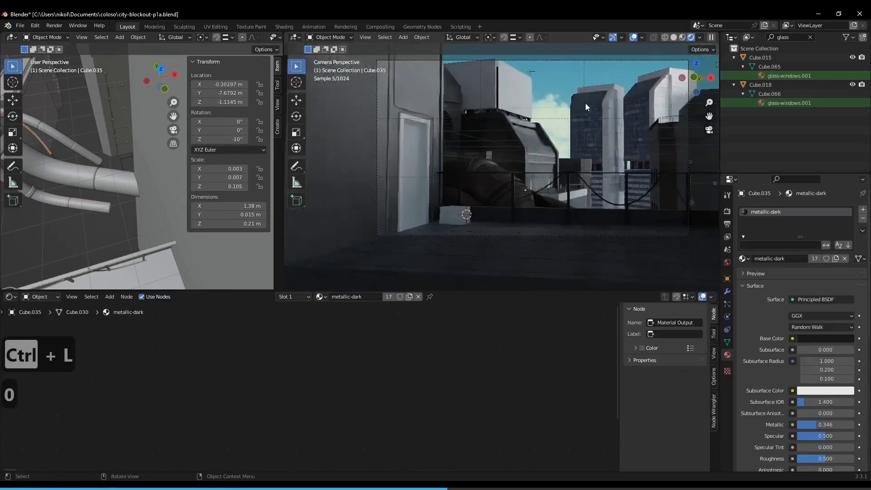
scroll(600, 91, "up", 5)
scroll(590, 114, "down", 4)
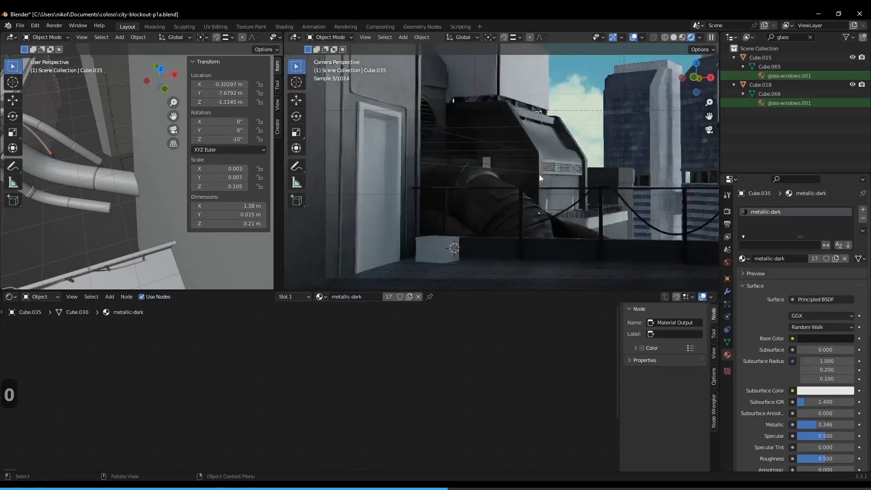
left_click(438, 247)
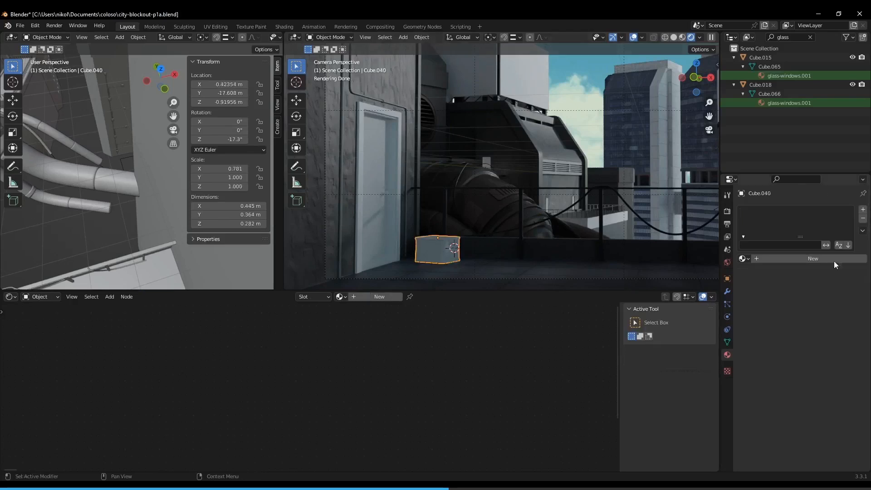
left_click(810, 260)
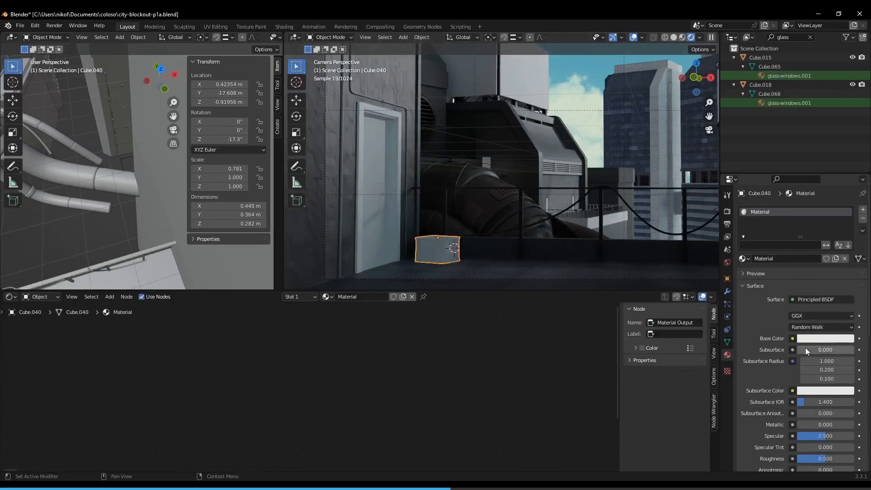
left_click(826, 340)
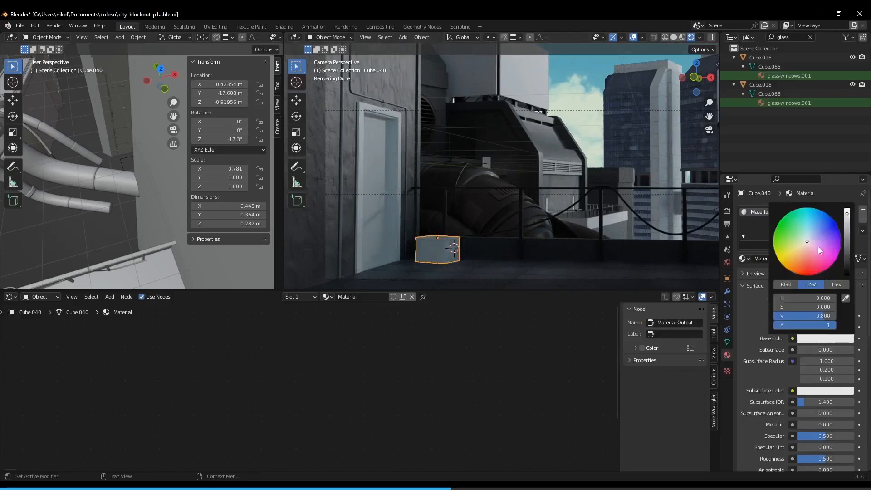
left_click_drag(802, 263, 805, 267)
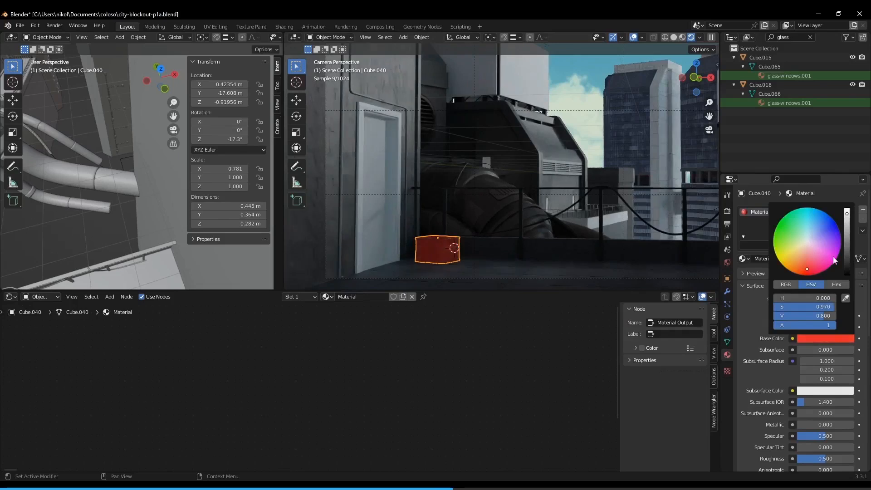
- Darken the small box's base color to a deep red with a saturation of about 0.943
left_click(846, 255)
mouse_move(848, 258)
left_mouse_down()
mouse_move(826, 266)
mouse_move(847, 244)
left_mouse_up()
left_click(805, 265)
left_click_drag(805, 265, 807, 268)
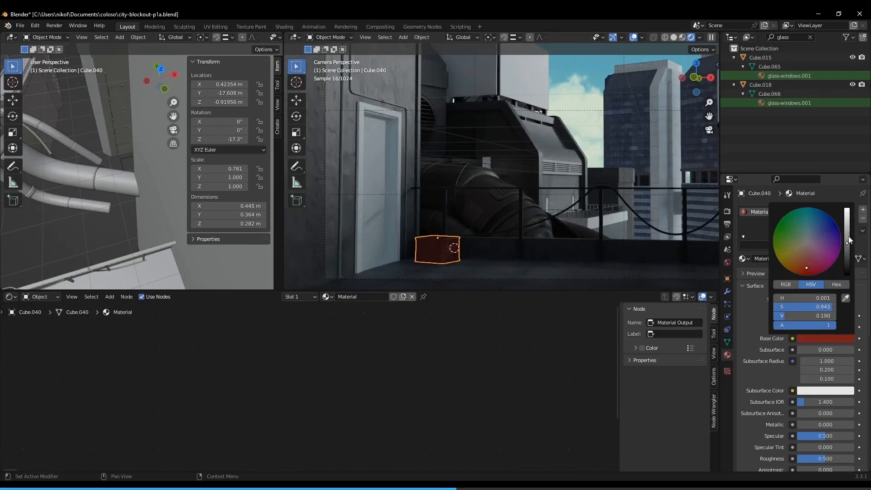
left_click_drag(847, 243, 847, 239)
- Give the light rectangular ledge frame behind the pipes a new material with a near-black base color
scroll(480, 228, "down", 3)
mouse_move(562, 181)
middle_mouse_down("shift")
mouse_move(525, 194)
mouse_move(545, 199)
mouse_move(553, 191)
middle_mouse_up("shift")
scroll(525, 194, "up", 1)
scroll(525, 193, "up", 1)
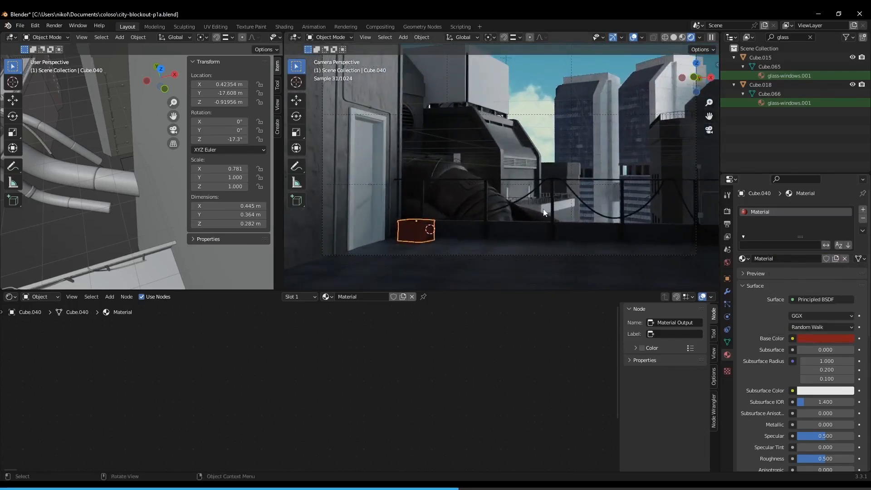
left_click(545, 209)
scroll(590, 152, "up", 1)
middle_click_drag(585, 151, 552, 202, "shift")
scroll(579, 185, "up", 1)
scroll(562, 224, "up", 1)
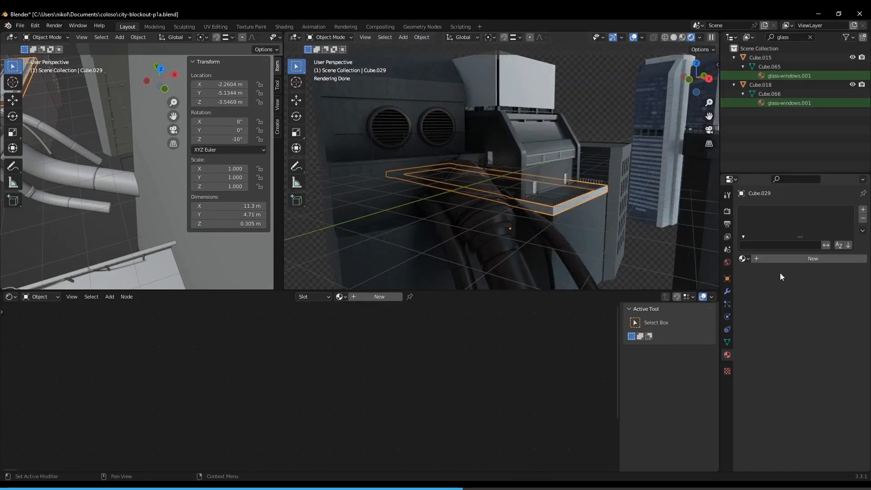
left_click(759, 259)
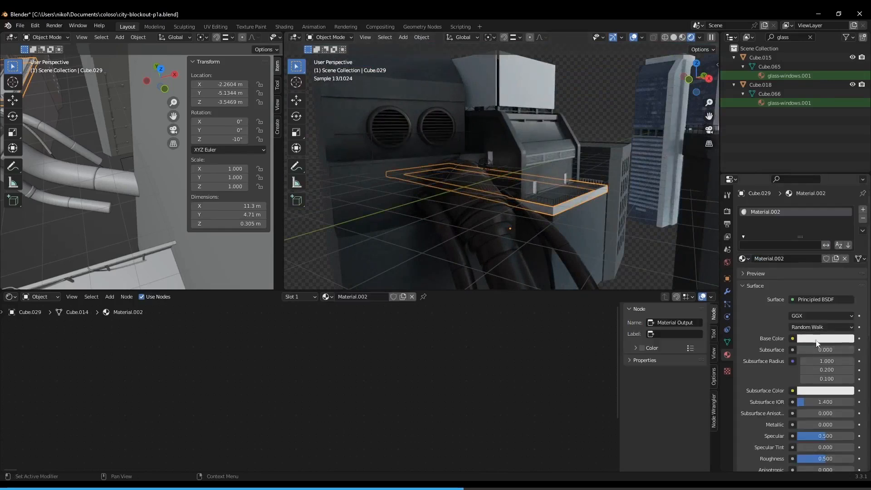
left_click(816, 340)
scroll(811, 275, "down", 16)
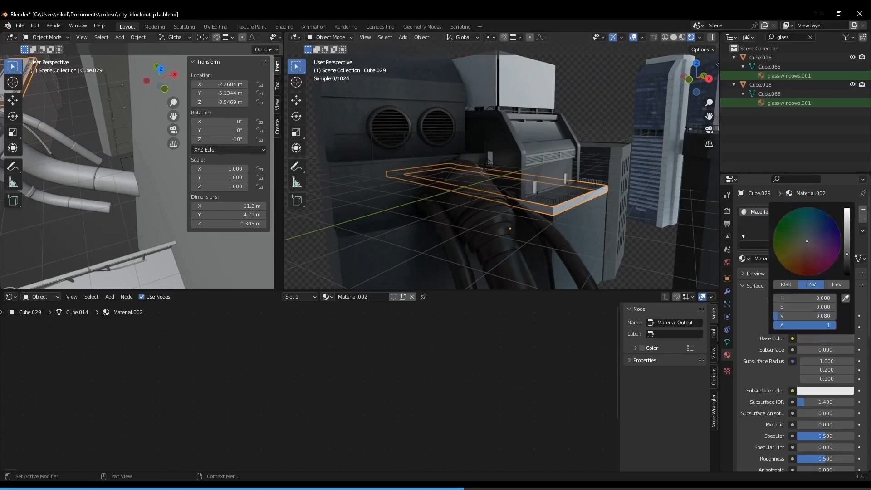
scroll(807, 241, "up", 1)
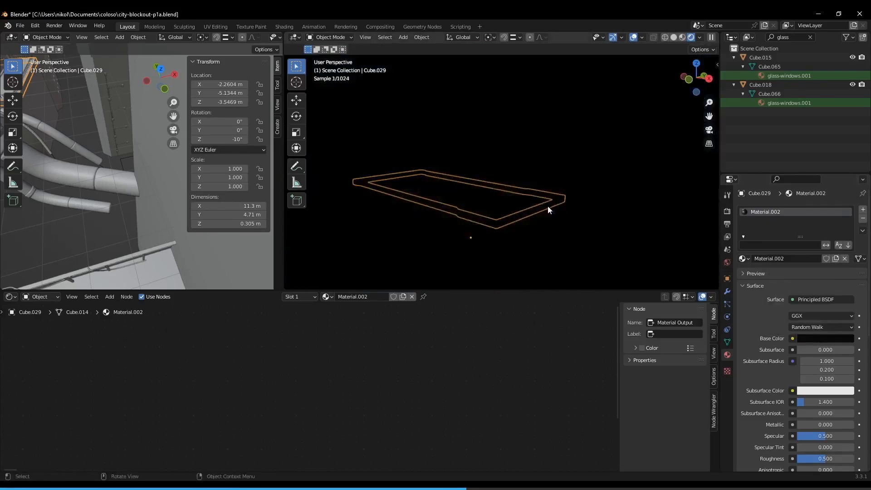
left_click(609, 184)
key("Tab")
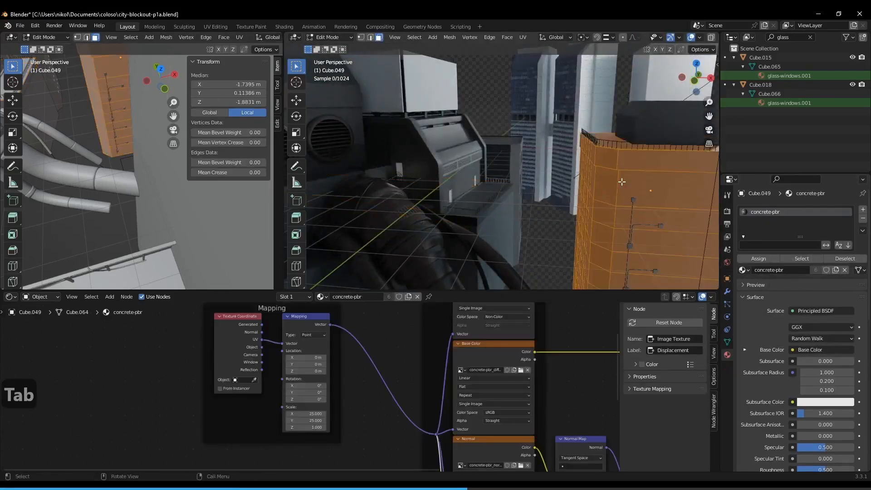
middle_click_drag(622, 181, 601, 195)
key("Tab")
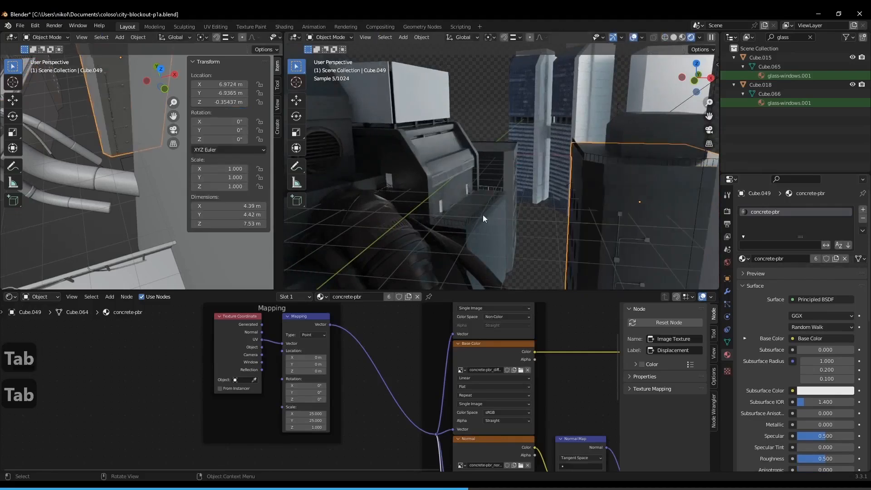
- Rename the rectangular ledge frame's material as black-flat
left_click(486, 215)
left_click(787, 259)
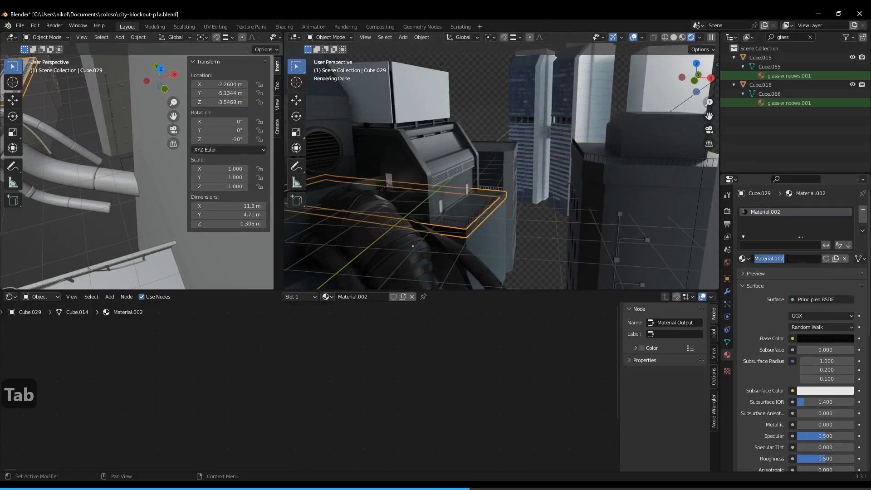
type("flat-")
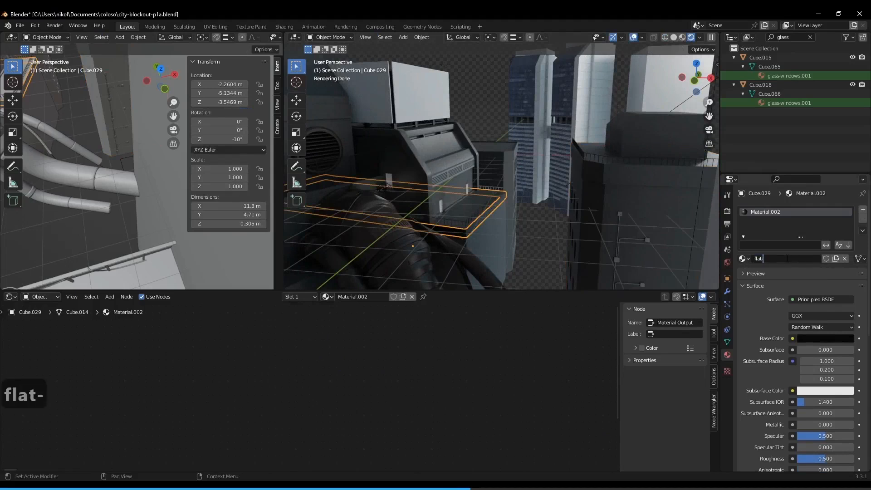
key("BackSpace")
key("BackSpace")
key("BackSpace")
key("BackSpace")
key("BackSpace")
key("BackSpace")
key("BackSpace")
key("BackSpace")
key("BackSpace")
key("BackSpace")
type("black-flat")
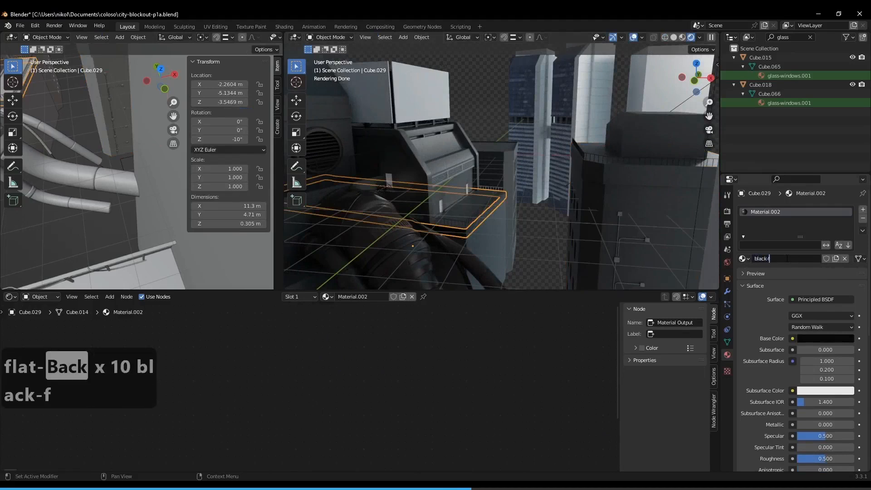
key("Return")
- Select the band of side faces just below the railing around the top of the concrete-pbr building in face mode
left_click(588, 180)
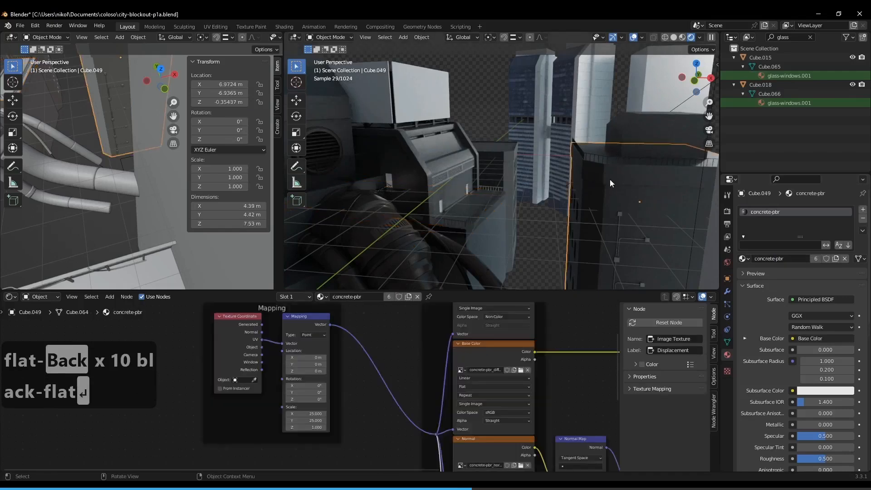
middle_click_drag(610, 179, 583, 194)
key("Tab")
key("3")
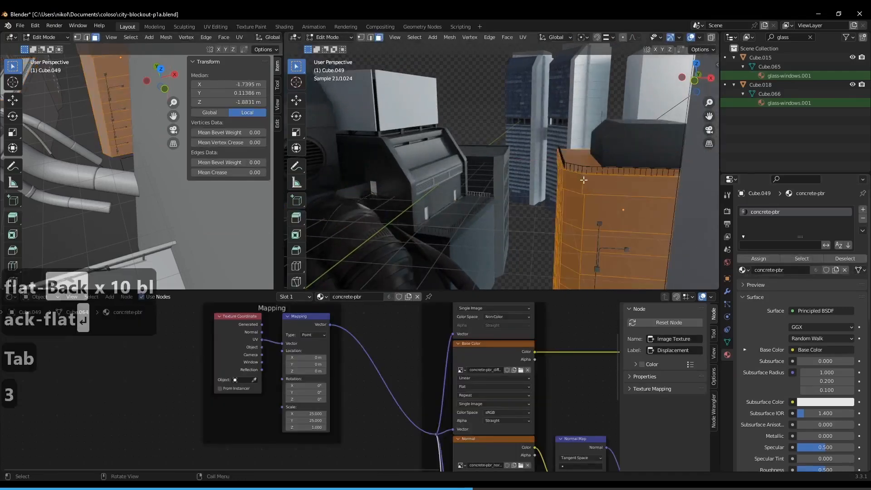
left_click(585, 180)
middle_click_drag(584, 180, 517, 223)
scroll(576, 219, "up", 2)
scroll(564, 205, "up", 2)
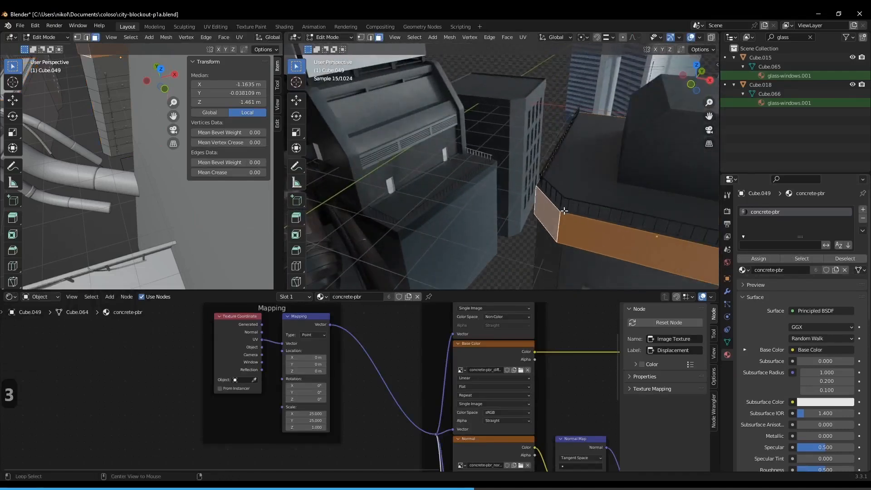
- Assign the black-flat material through a new material slot to the face band around the upper edge of the railed building's roof
left_click(562, 211, "alt")
middle_click_drag(562, 211, 522, 190)
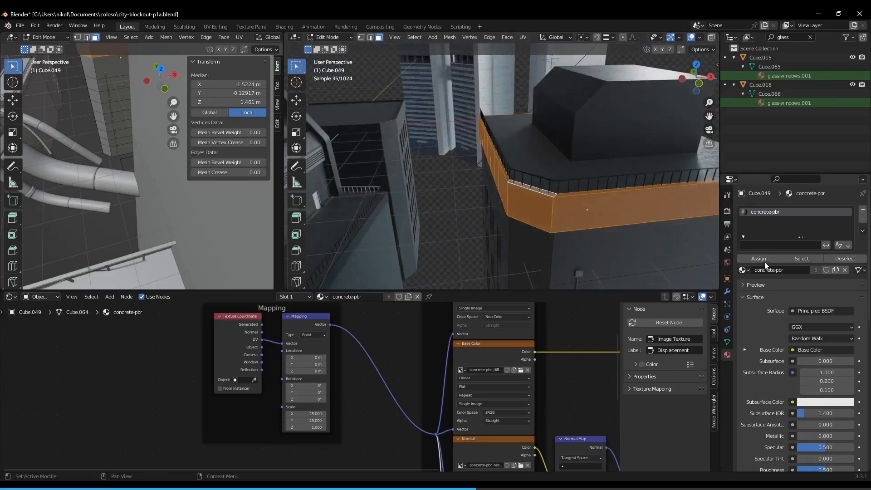
left_click(863, 212)
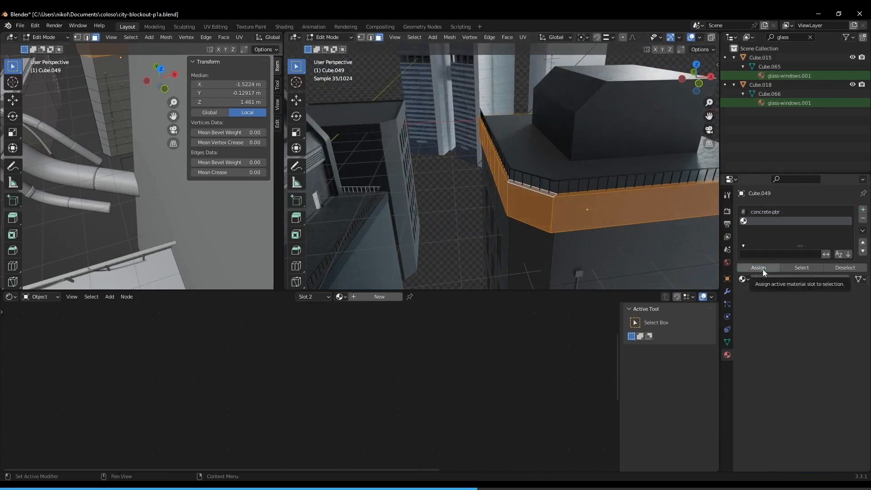
left_click(763, 269)
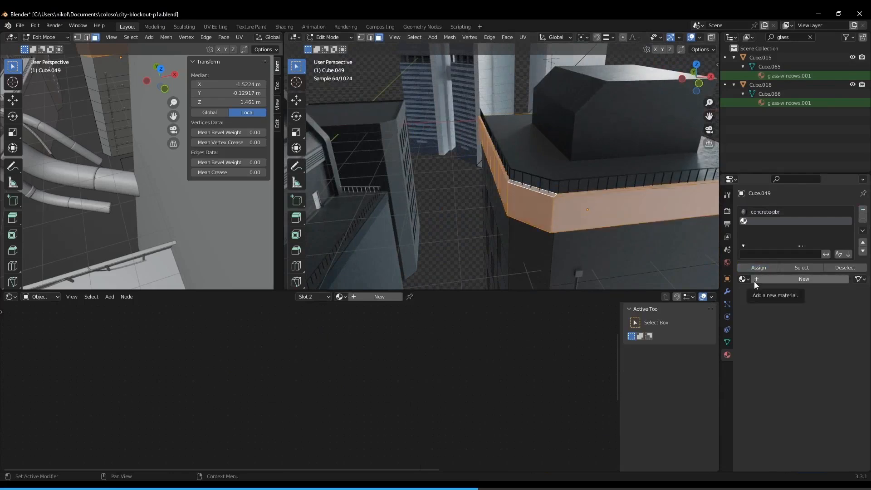
left_click(744, 279)
left_click(763, 293)
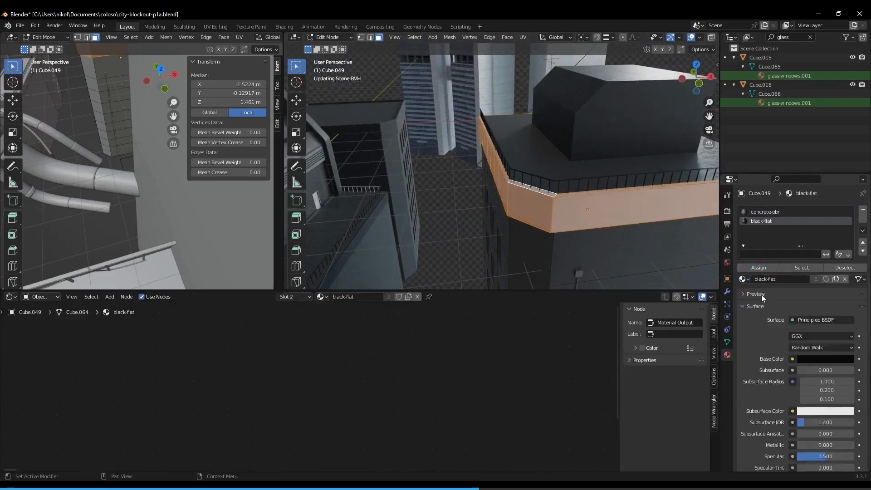
key("Tab")
- Select the face loops around the flat-roofed neighbouring building's roof edge and assign them black-flat in a new material slot
middle_click_drag(593, 248, 539, 242)
left_click(469, 201)
key("Tab")
key("3")
left_click(509, 170, "alt")
key("KP_Decimal")
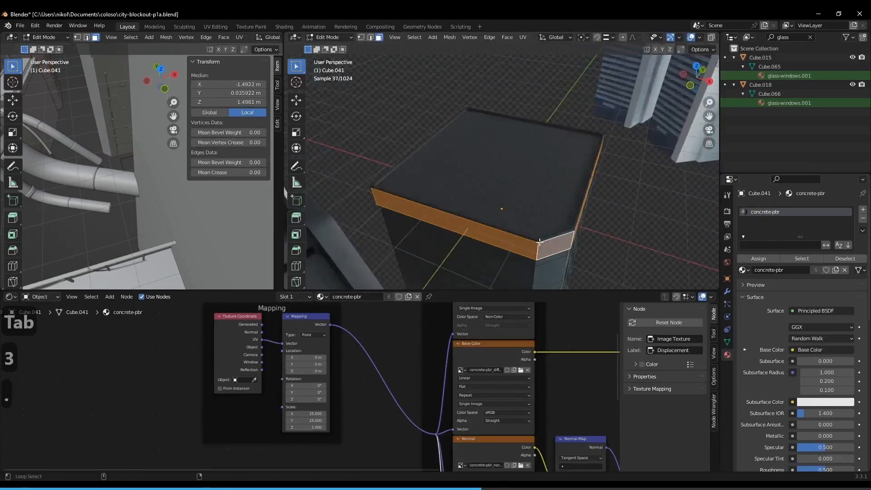
left_click(538, 240, "alt+shift")
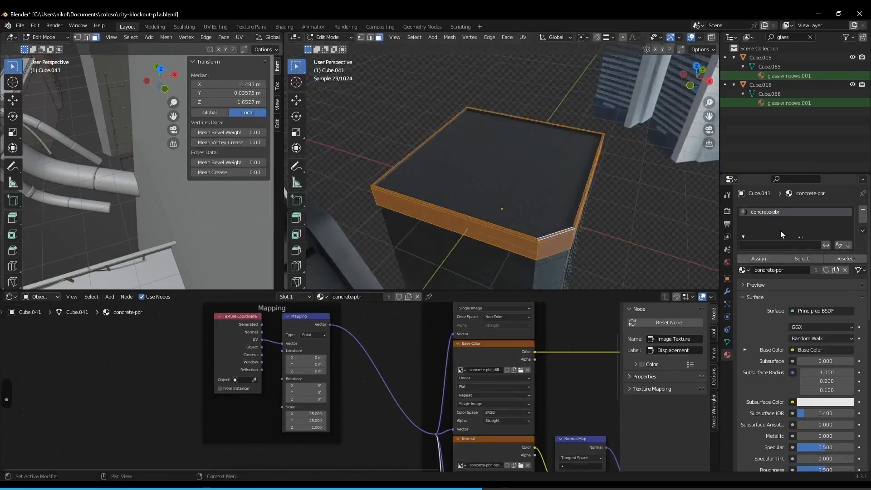
left_click(863, 209)
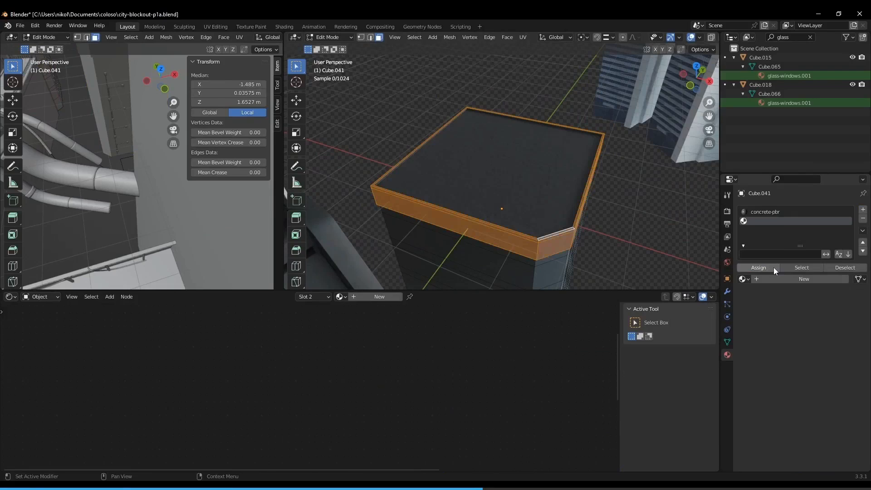
left_click(744, 279)
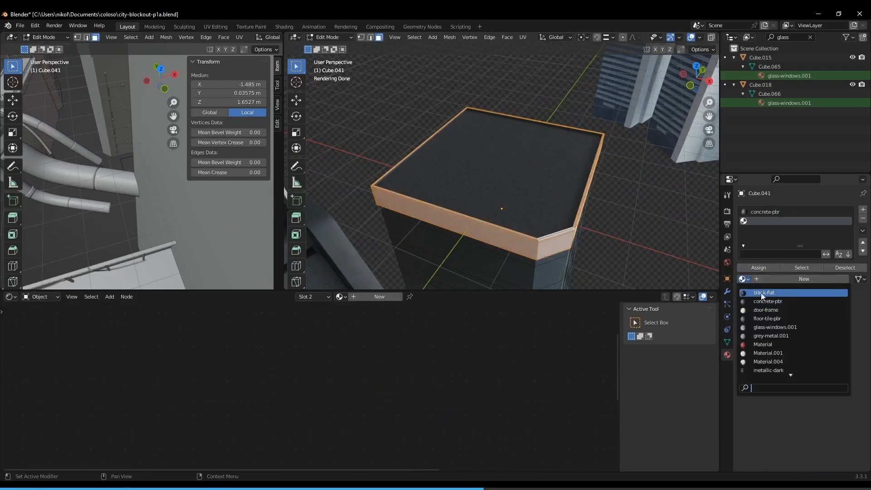
left_click(763, 294)
- Select the remaining top faces of the same building's roof and assign them the black-flat material
scroll(502, 179, "down", 4)
middle_click_drag(502, 179, 530, 164)
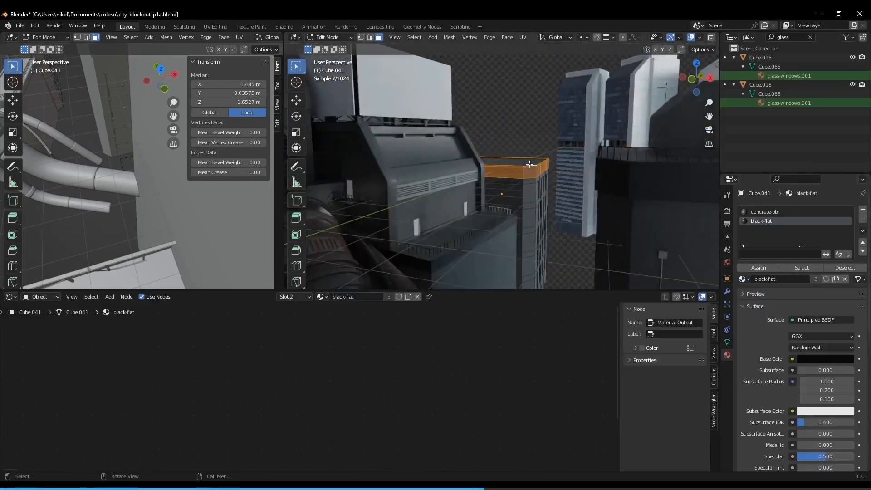
key("3")
left_click(527, 162)
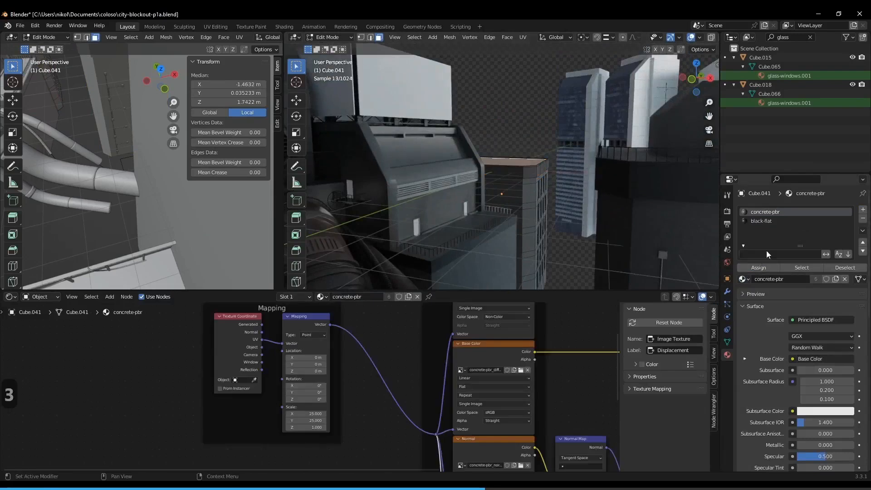
left_click(764, 221)
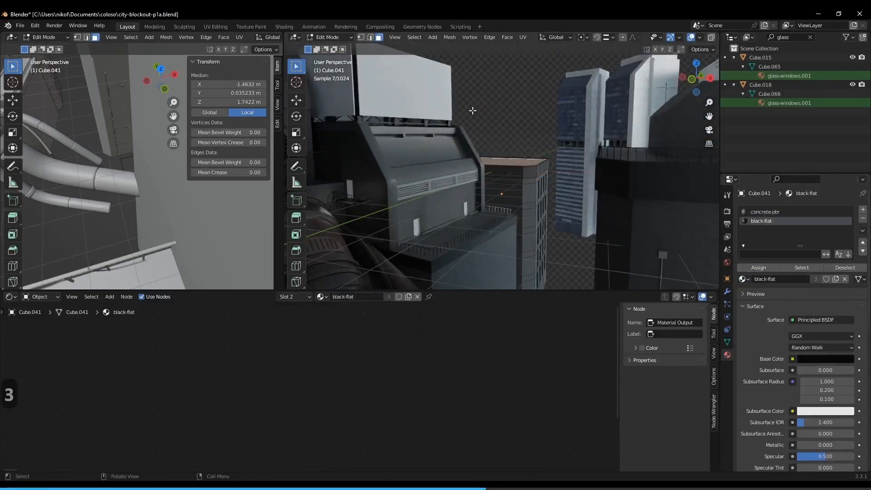
key("Tab")
- Check the camera view, then give the slanted-front building a second material slot holding a single-user copy of concrete-pbr
key("KP_0")
scroll(501, 131, "down", 4)
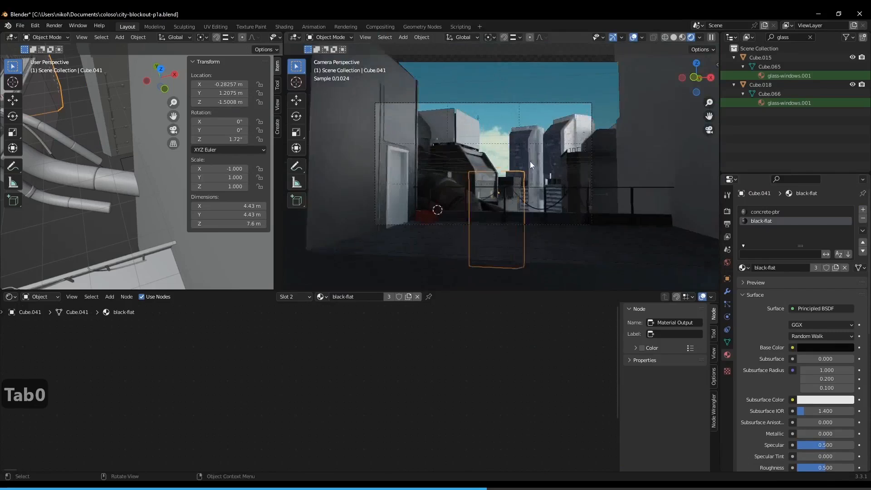
scroll(530, 161, "up", 3)
scroll(530, 161, "up", 2)
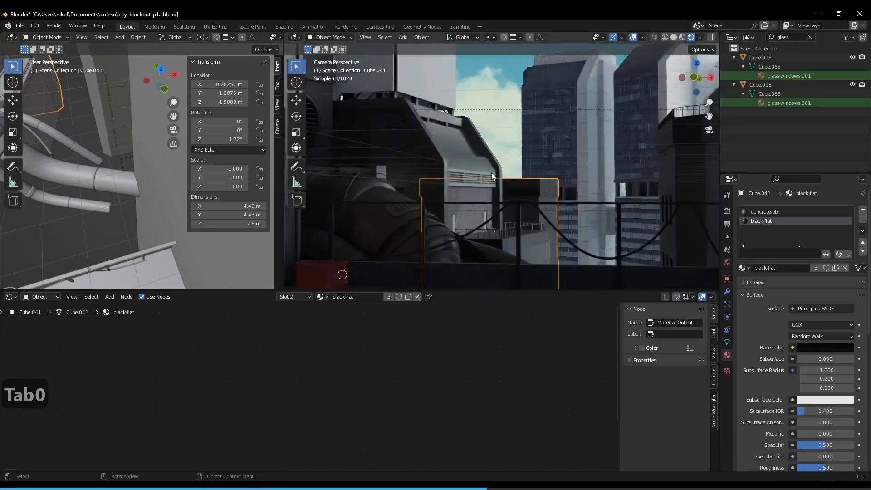
middle_click_drag(493, 175, 508, 165)
left_click(552, 139)
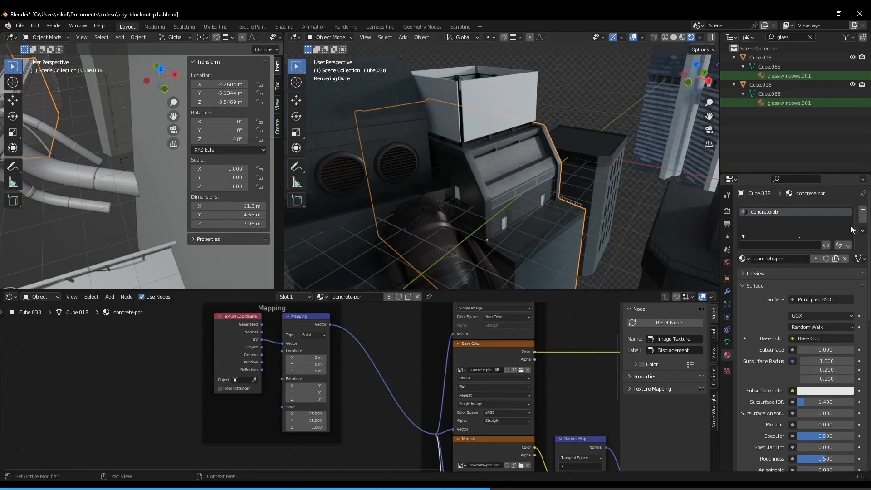
left_click(863, 211)
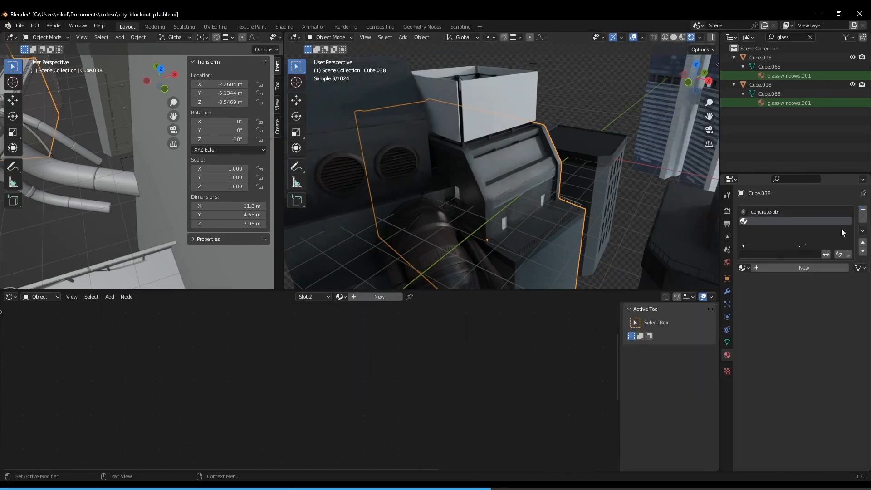
left_click(750, 268)
left_click(807, 306)
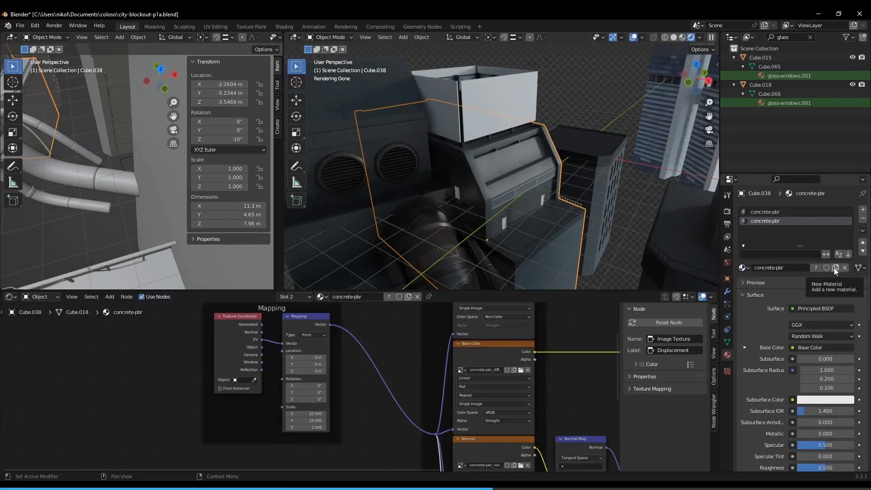
left_click(834, 268)
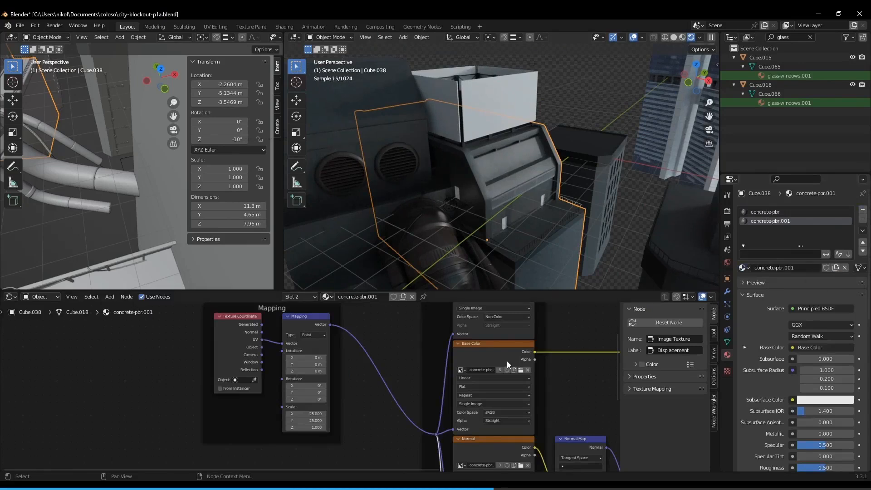
- Insert a Bright/Contrast node between the Base Color texture and the Principled BSDF, and set Bright to -0.1
middle_click_drag(563, 350, 402, 377)
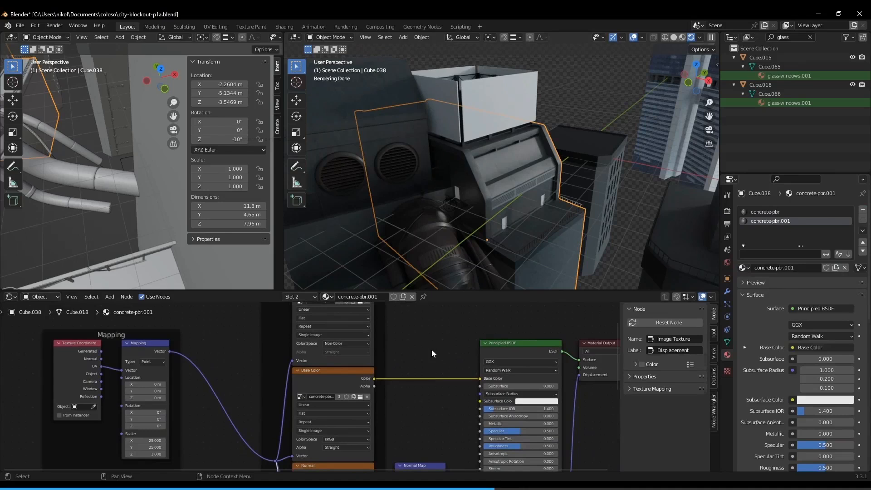
key("shift+a")
left_click(432, 351)
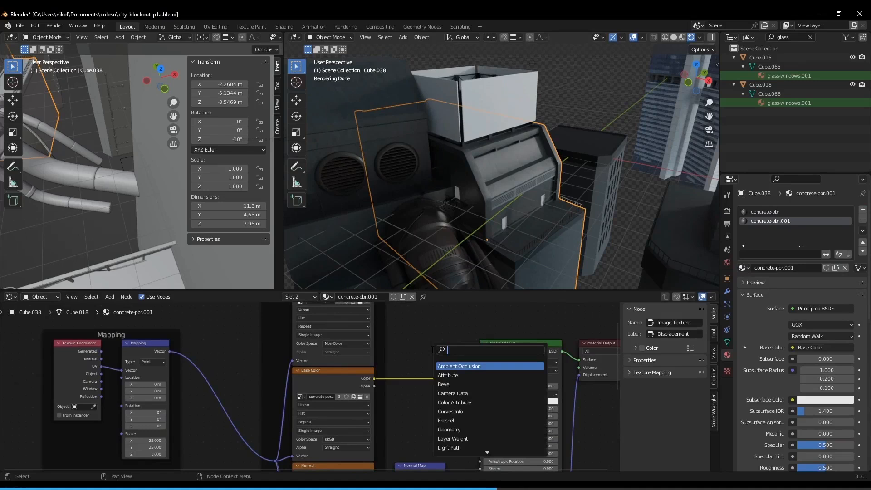
type("bright")
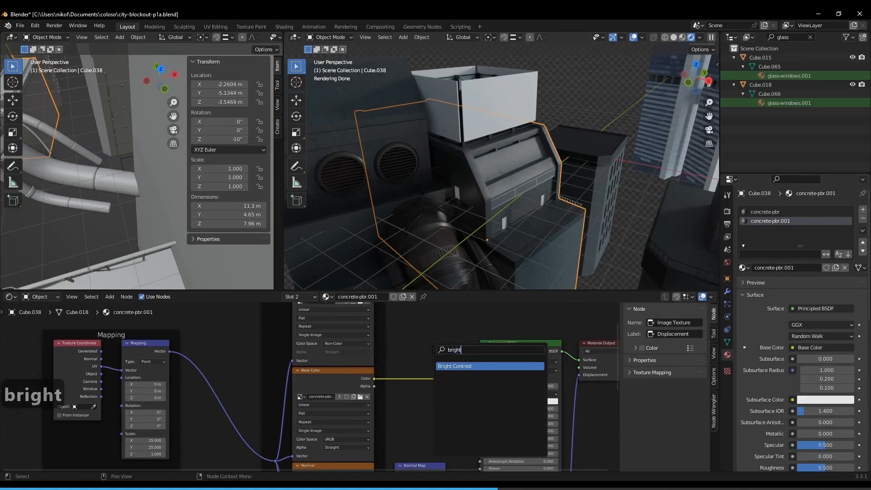
left_click(449, 366)
left_click(432, 369)
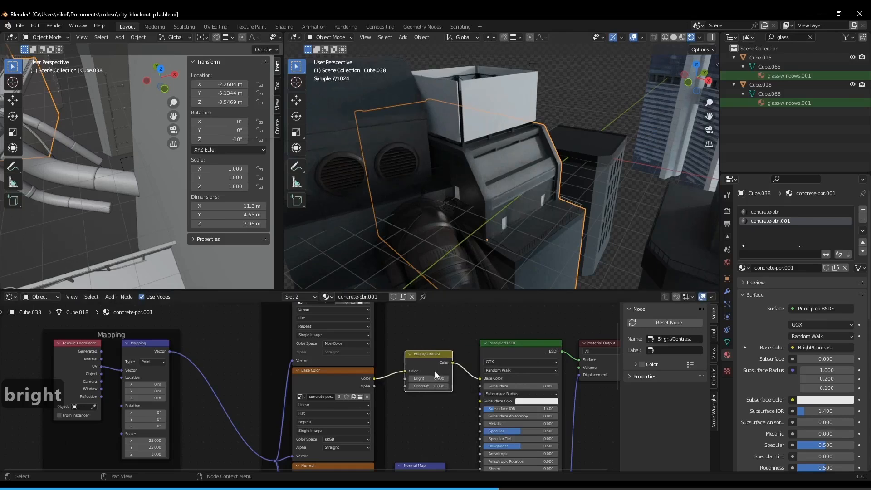
left_click(410, 379)
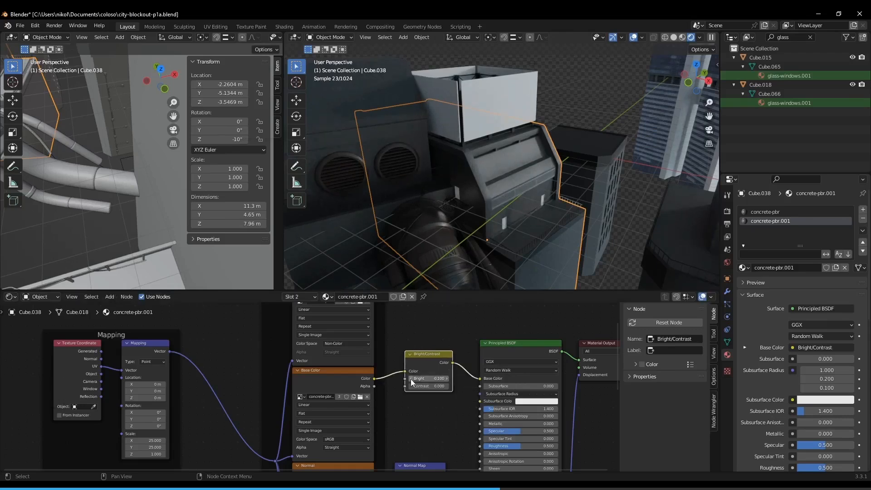
left_click(410, 379)
- Enter face editing on the slanted-front building and select the front faces of the frame nearest the large pipe
key("Tab")
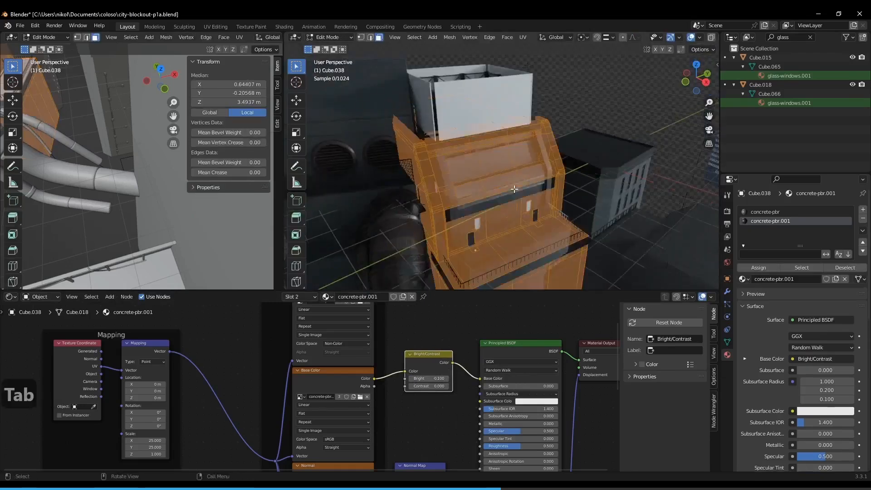
scroll(514, 190, "up", 3)
key("3")
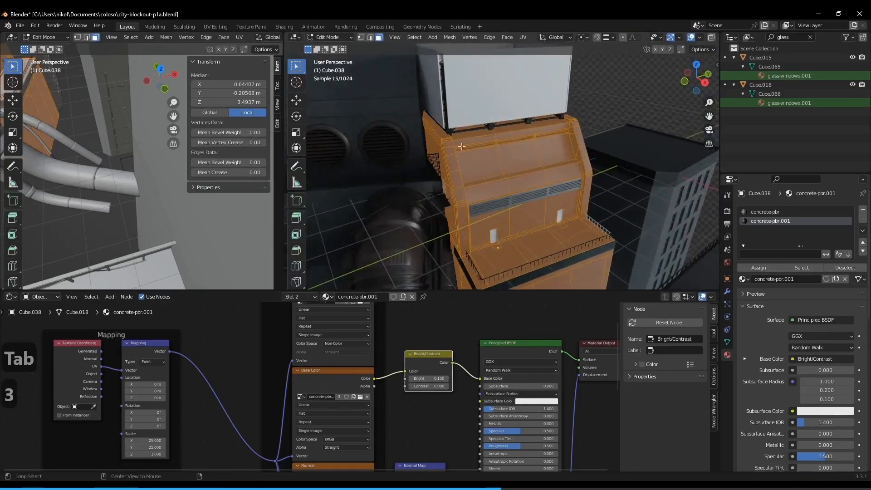
middle_click_drag(447, 142, 540, 176)
left_click(516, 269, "shift")
left_click(531, 209, "shift")
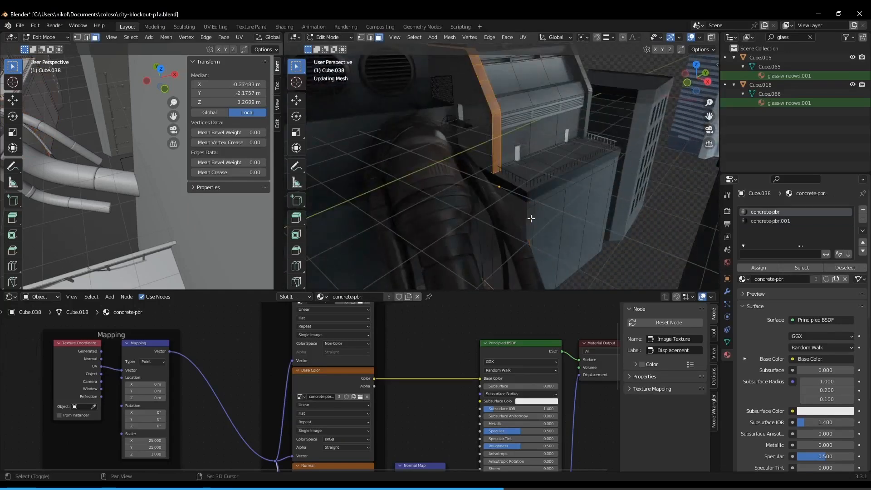
scroll(511, 121, "up", 3)
middle_click_drag(511, 121, 510, 170, "shift")
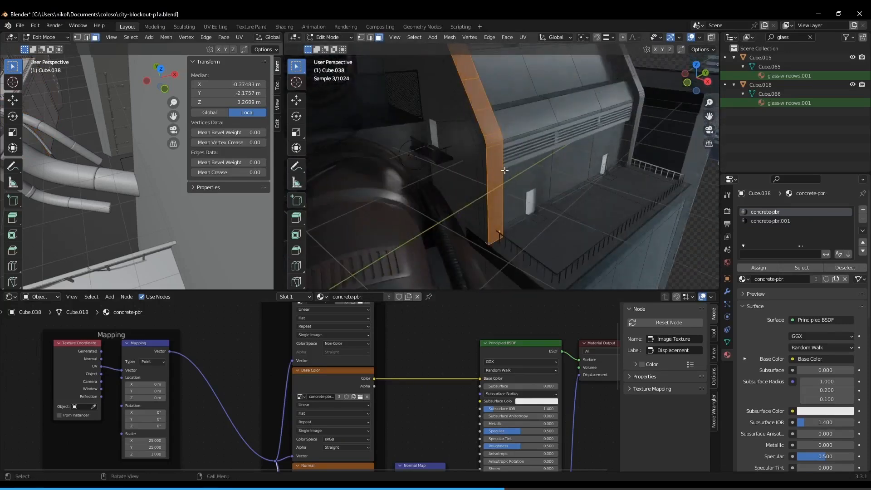
- Add the side faces of the frame nearest the large pipe to the face selection
left_click(482, 139, "shift")
middle_click_drag(482, 139, 540, 197, "shift")
left_click(495, 84, "shift")
left_click_drag(491, 82, 524, 158, "shift")
left_click_drag(537, 196, 543, 225, "shift")
middle_click_drag(540, 248, 448, 152)
left_click(527, 243, "shift")
left_click(523, 235, "shift")
- Extend the selection with the front and outer side faces of the frame at the building's opposite end
left_click(509, 105, "alt")
scroll(446, 151, "up", 2)
left_click(422, 154, "alt+shift")
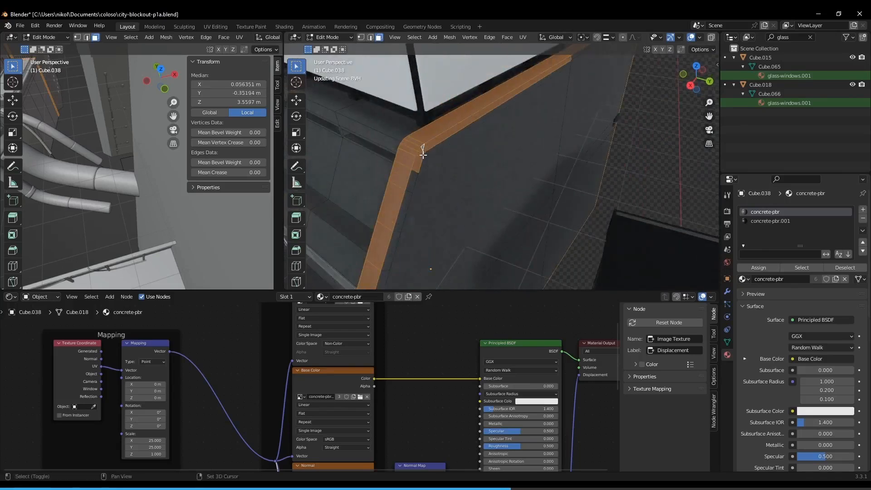
middle_click_drag(412, 182, 421, 164)
left_click(421, 164, "alt+shift")
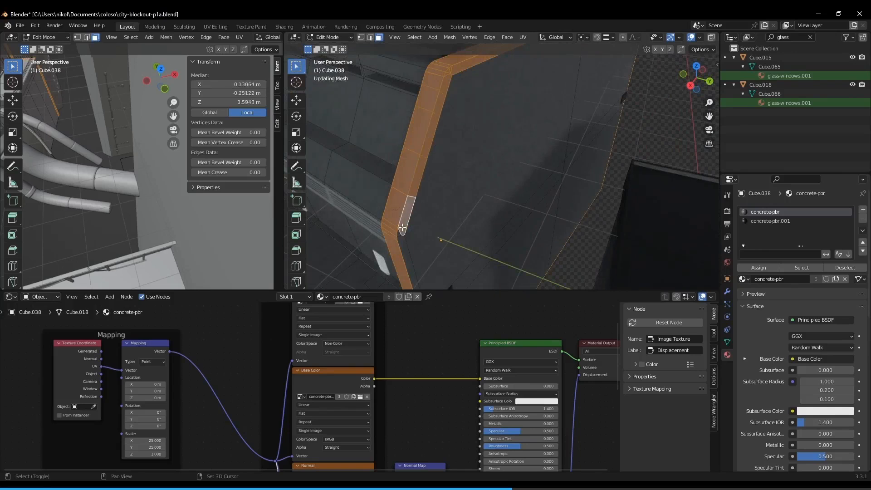
left_click(399, 232, "alt+shift")
left_click(402, 246, "shift")
scroll(402, 242, "down", 2)
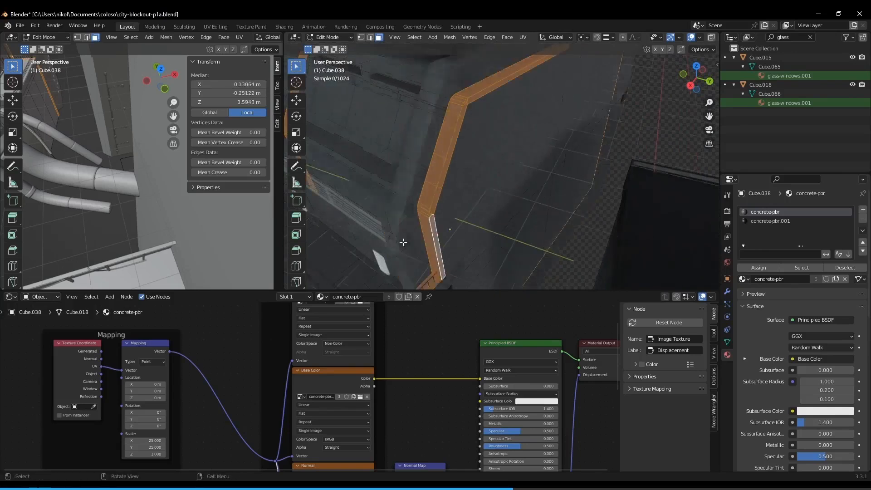
middle_click_drag(449, 231, 544, 42)
left_click(519, 235, "shift")
scroll(545, 250, "down", 3)
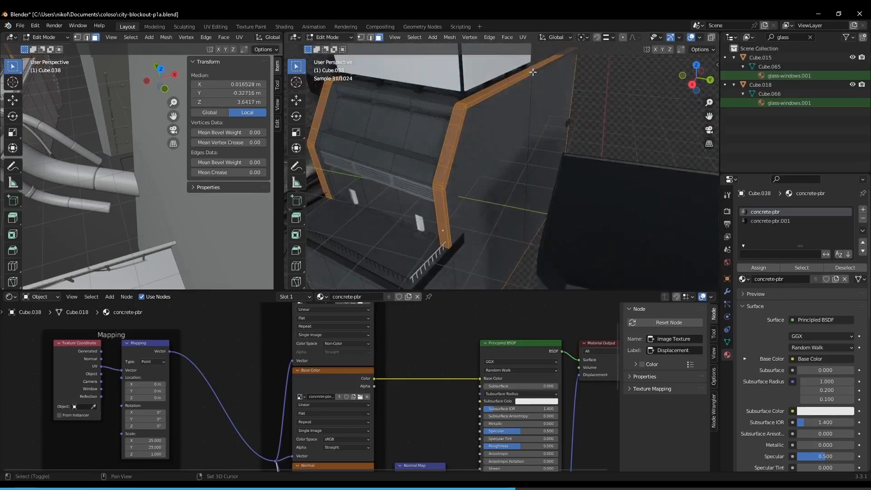
- Add the opposite frame's inner side faces, including the strip along the roof, to the selection
middle_click_drag(442, 184, 583, 204)
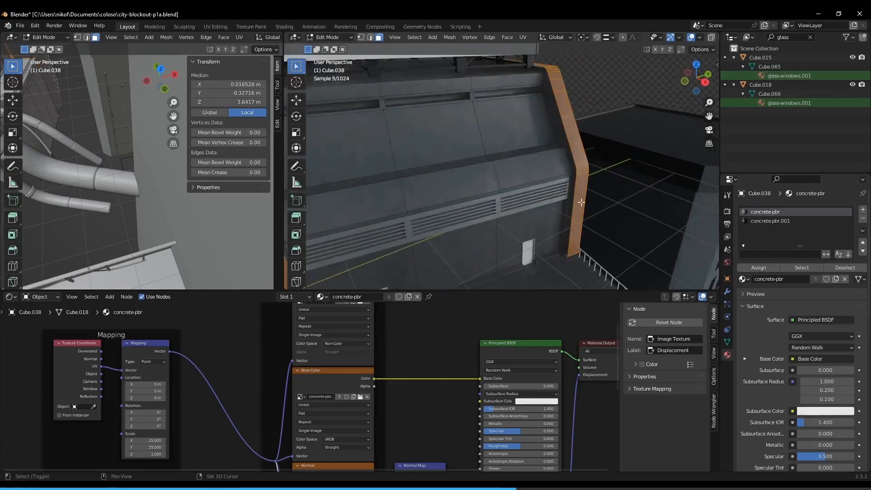
left_click(573, 190, "shift")
left_click(575, 169, "shift")
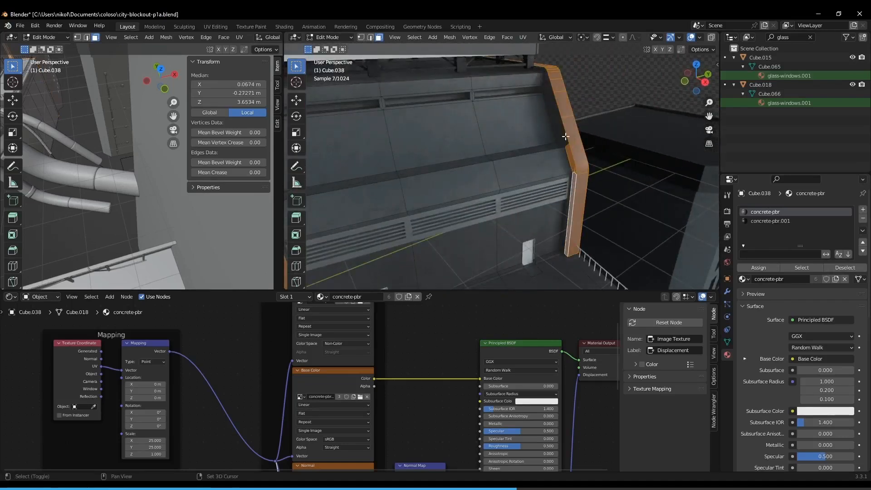
left_click(559, 121, "shift")
left_click(546, 69, "shift")
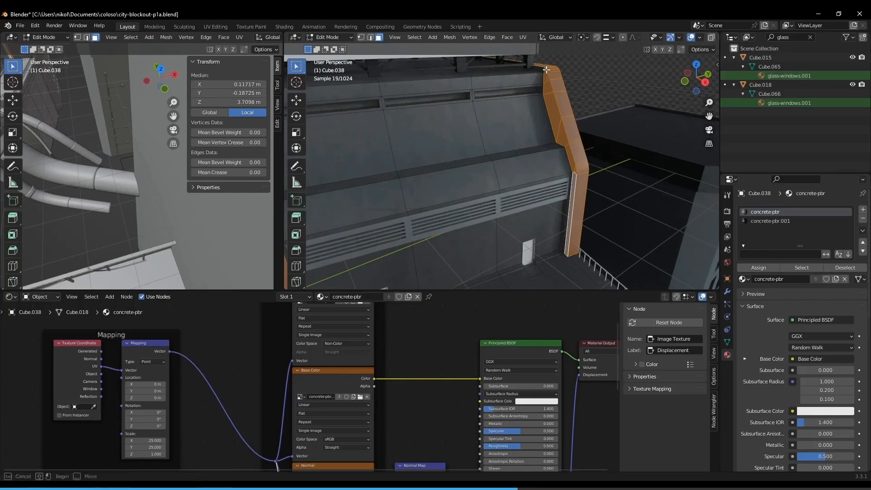
middle_click_drag(542, 68, 433, 129)
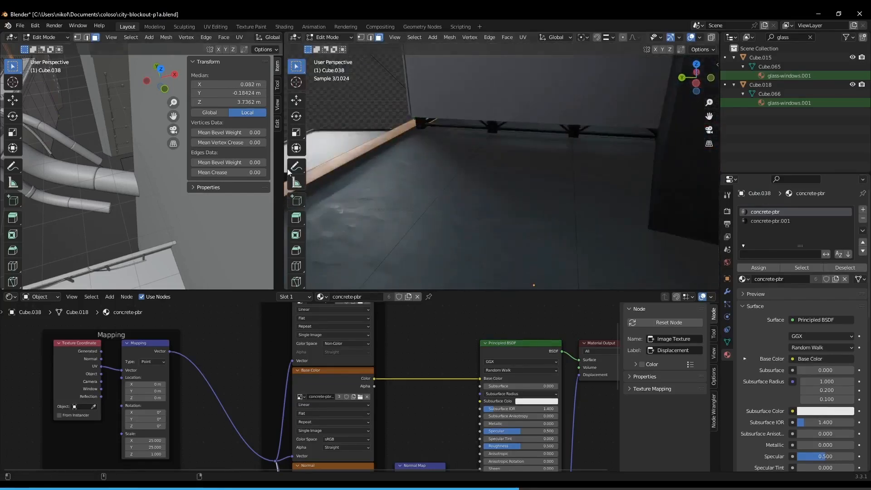
left_click(398, 138, "shift")
middle_click_drag(519, 148, 379, 131)
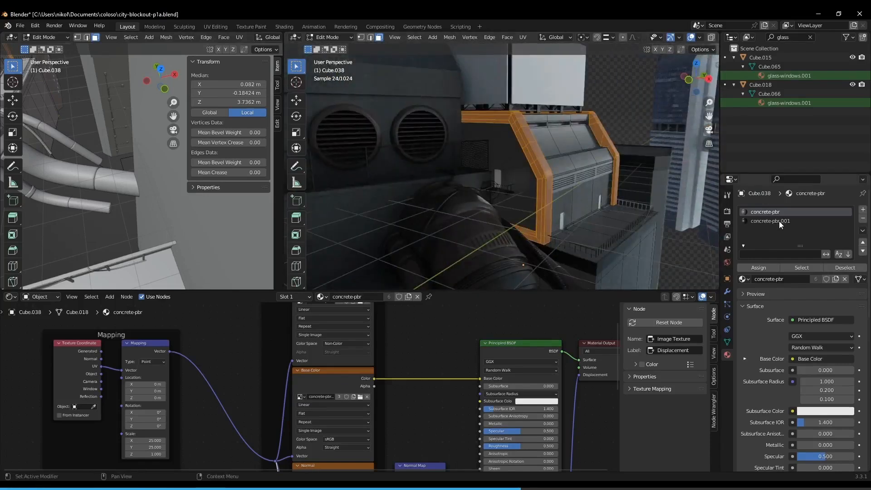
- Assign the concrete-pbr.001 material to the selected frame faces of the slanted-front building and return to the camera view
left_click(780, 221)
left_click(751, 267)
key("Tab")
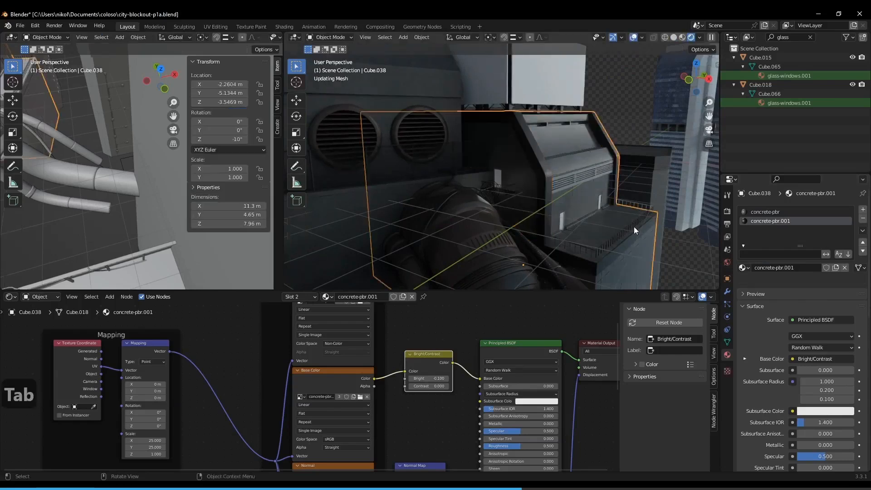
middle_click_drag(634, 227, 604, 167)
key("KP_0")
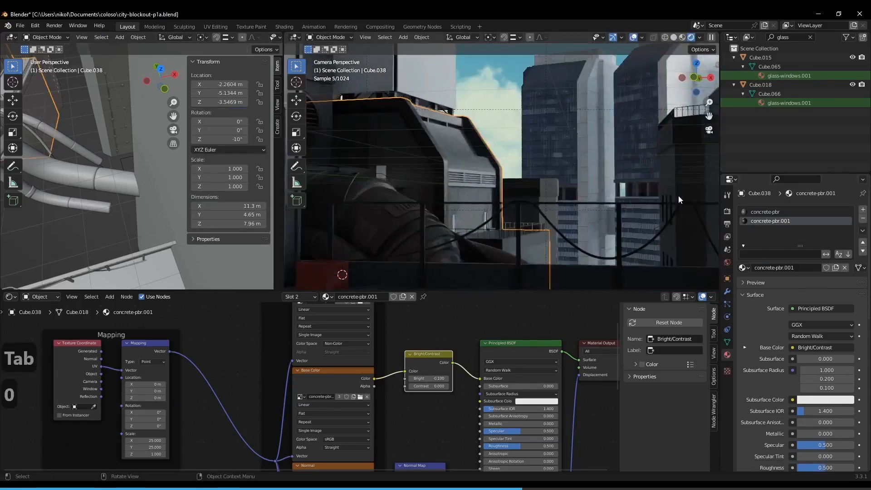
- Select the upper edges of the slanted-front building's sloped panels and mark them as sharp
key("Tab")
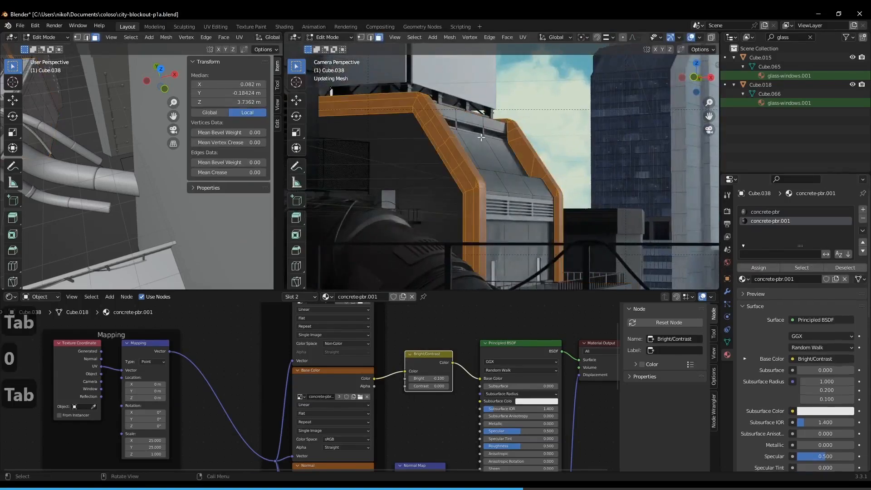
left_click(489, 138)
key("2")
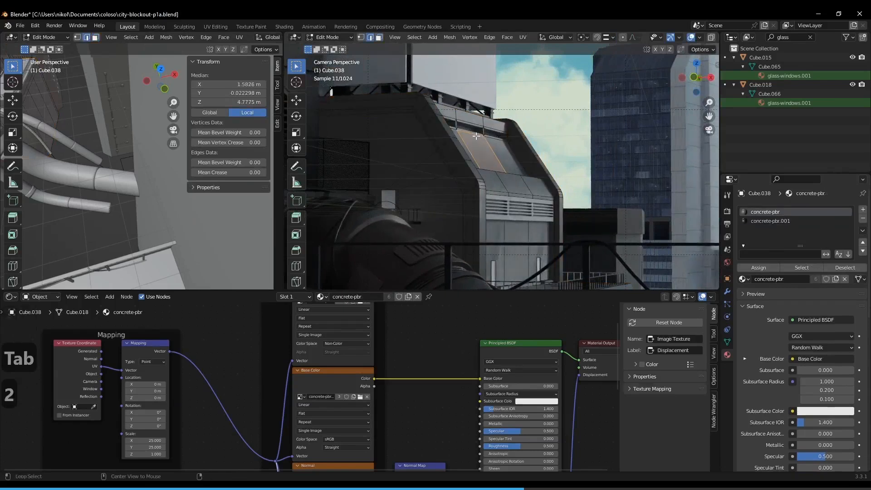
left_click(476, 136)
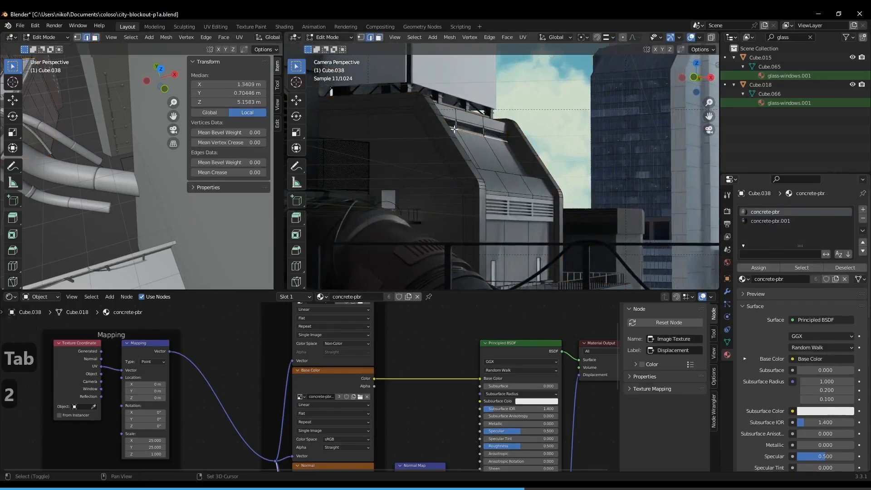
key("Tab")
key("Tab")
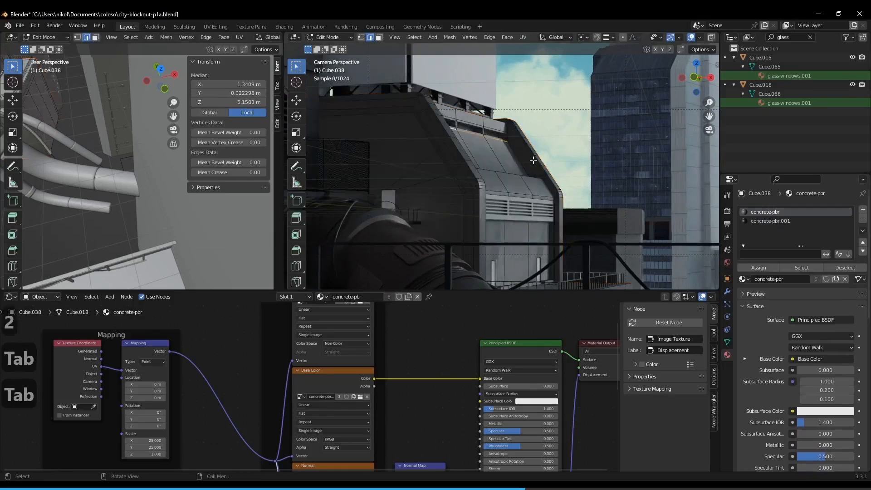
key("ctrl+e")
left_click(501, 331)
key("Tab")
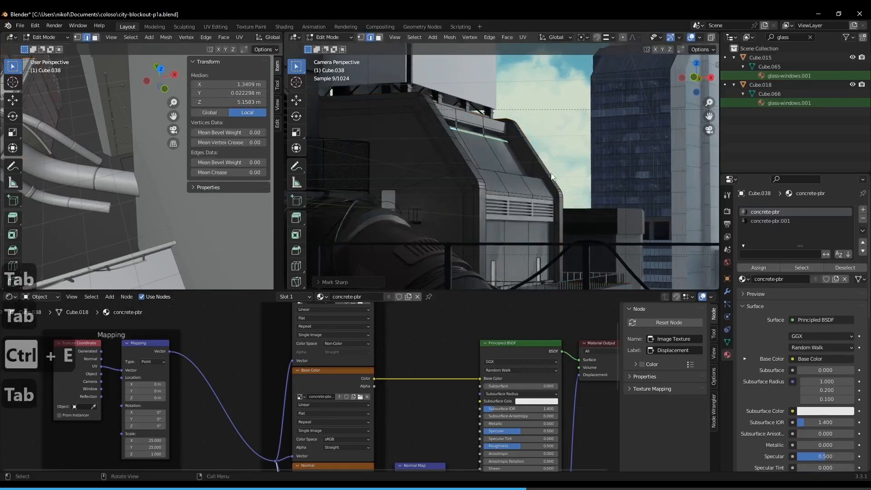
- Replace the door-frame material with black-flat in the third material slot of the wall around the door
scroll(611, 141, "down", 2)
middle_click_drag(579, 156, 654, 190, "shift")
middle_click_drag(430, 238, 460, 170, "shift")
left_click(447, 170)
scroll(460, 171, "up", 3)
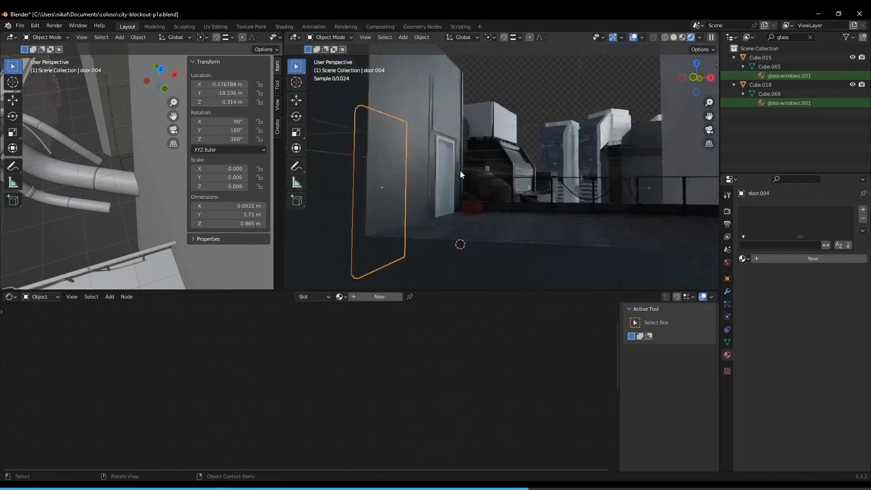
left_click(388, 91)
key("Tab")
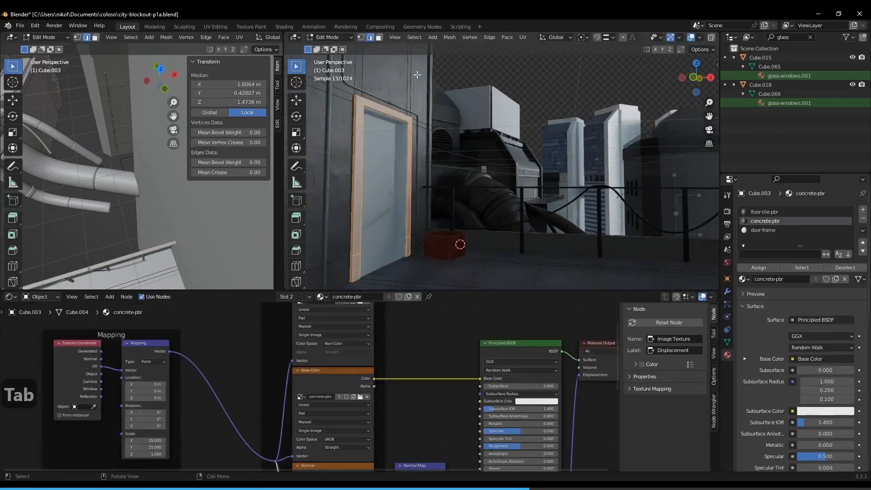
left_click(764, 231)
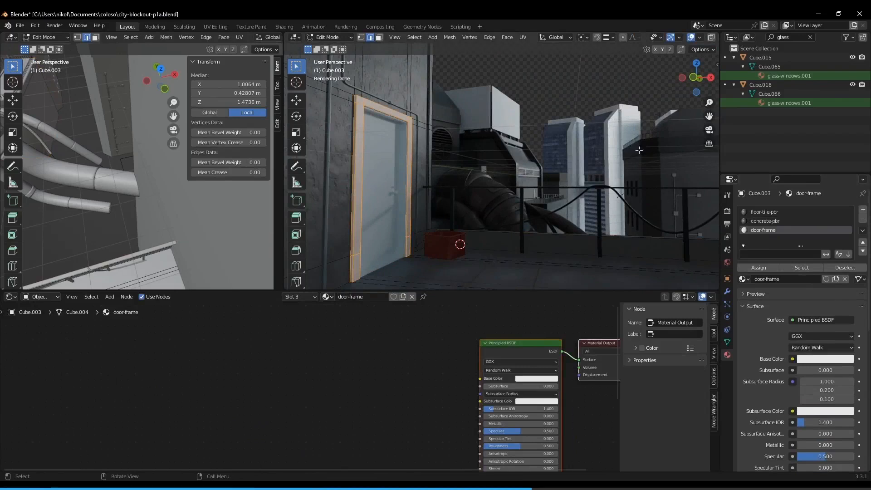
left_click(747, 276)
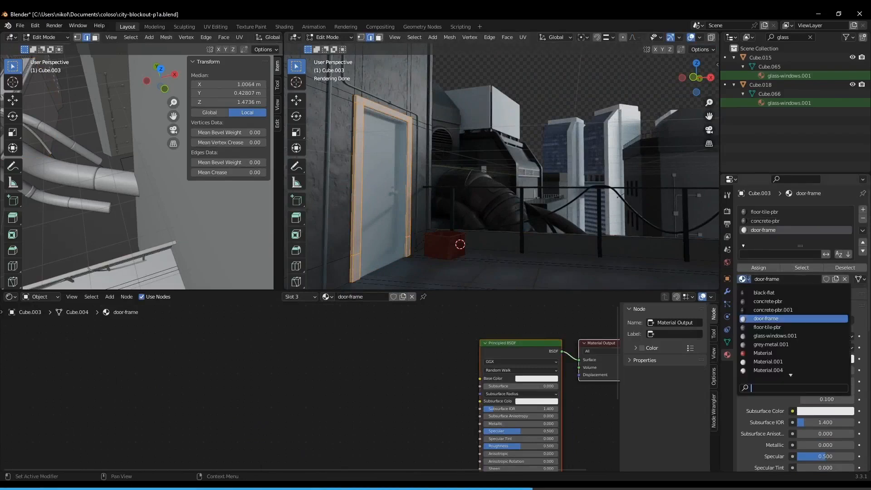
left_click(756, 293)
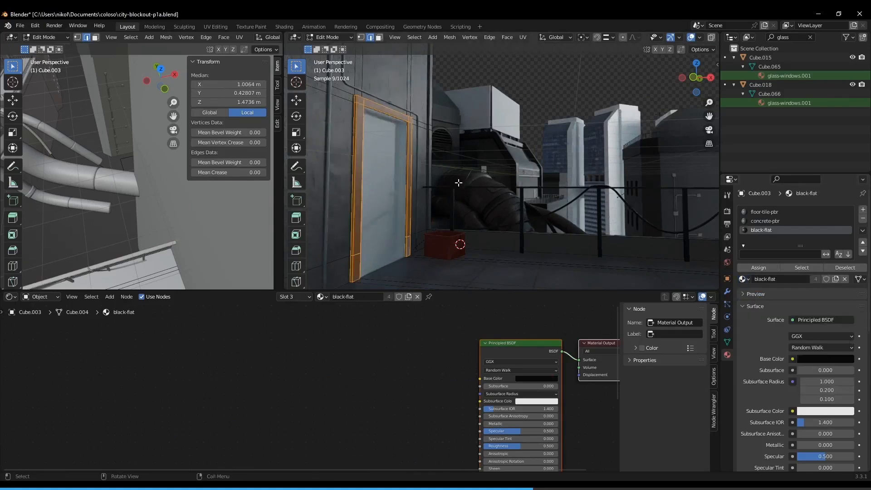
key("Tab")
- Enter wireframe editing on the door and select only the handle and lock geometry
scroll(458, 182, "down", 3)
middle_click_drag(465, 167, 492, 166)
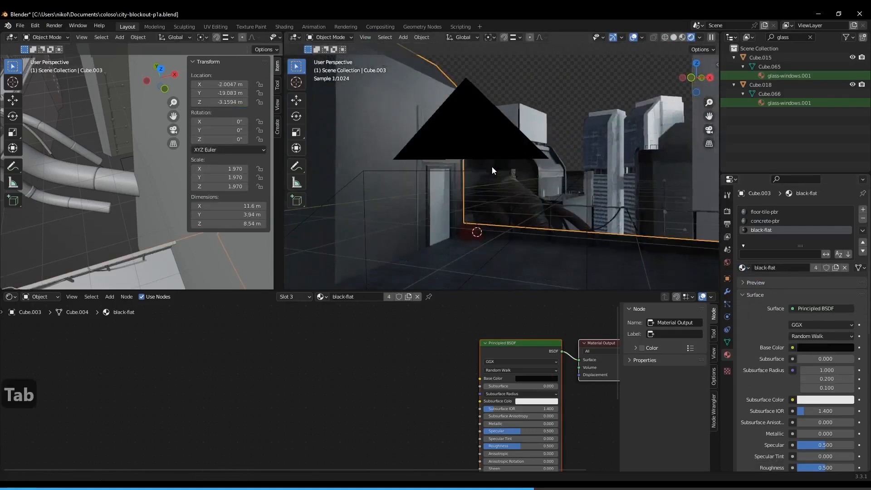
left_click(439, 187)
key("KP_Decimal")
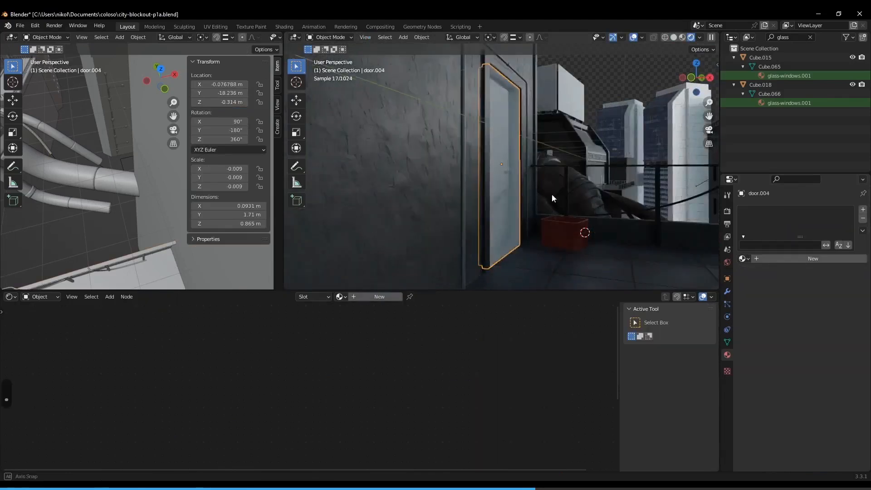
key("Tab")
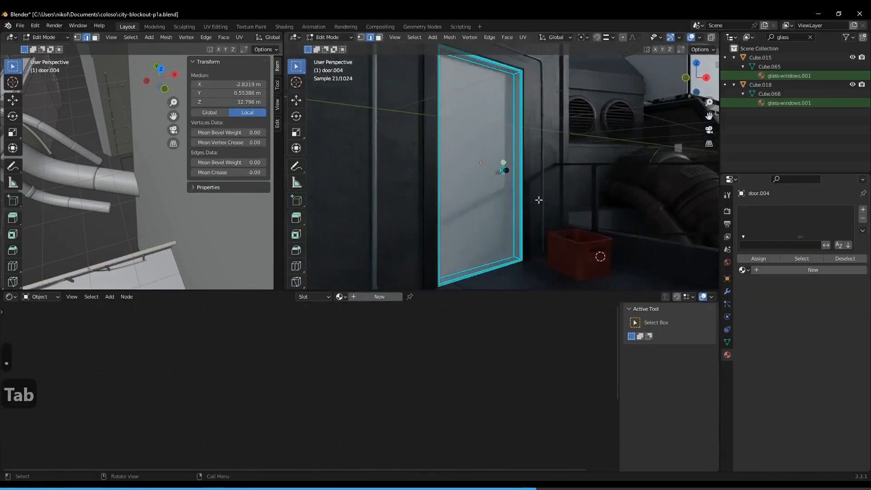
key("z")
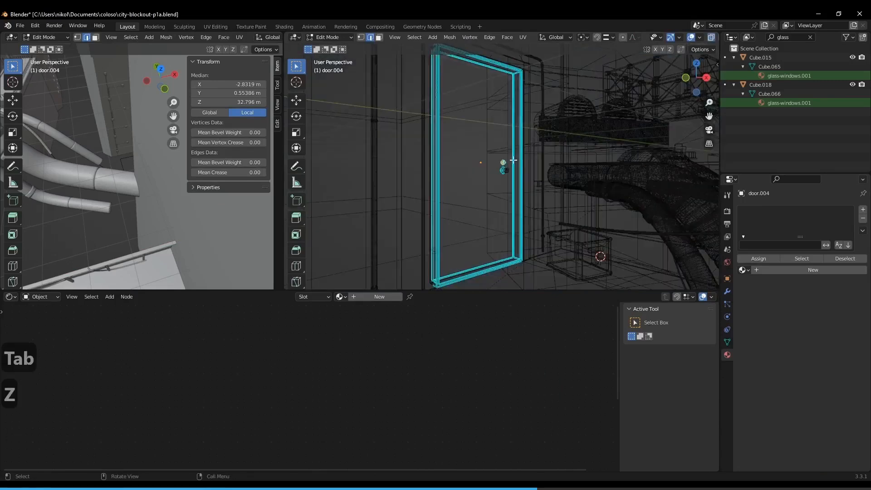
key("a")
middle_click_drag(511, 161, 505, 163)
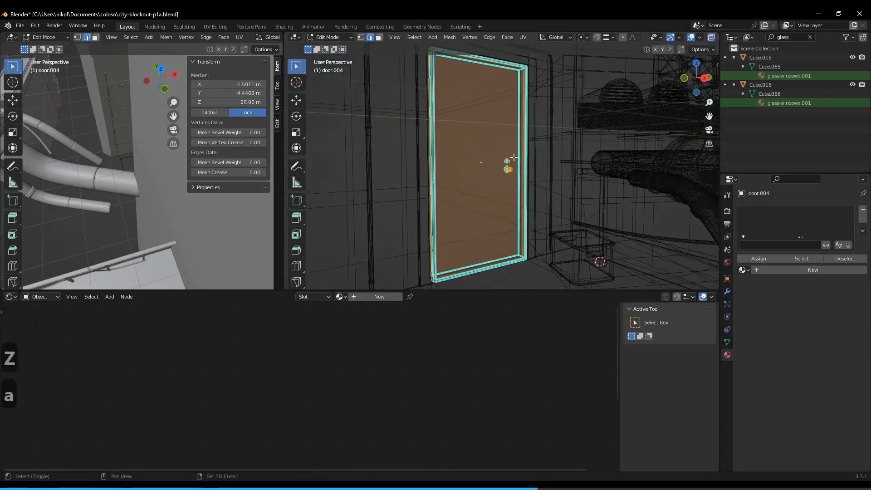
left_click_drag(498, 151, 515, 180)
mouse_move(515, 181)
middle_mouse_down()
mouse_move(539, 187)
mouse_move(567, 166)
mouse_move(597, 188)
mouse_move(566, 185)
middle_mouse_up()
scroll(567, 165, "up", 5)
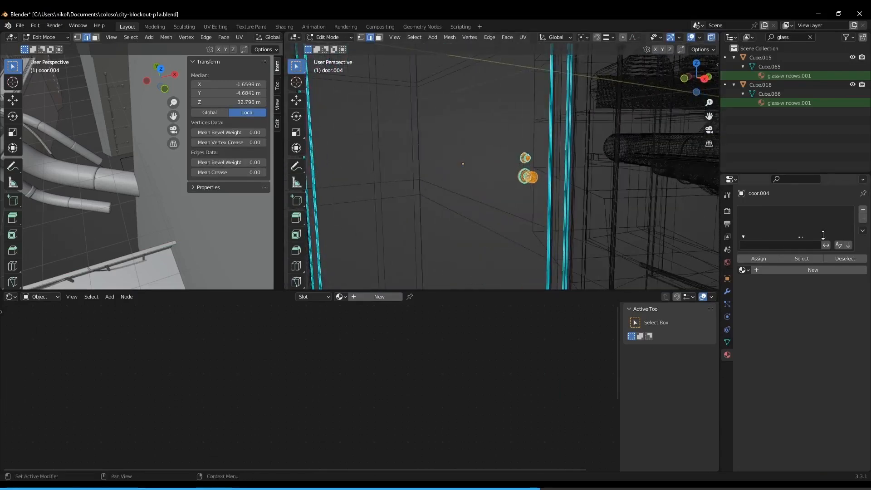
- Add a new material named metallic-shiny to the door for its handle and lock
left_click(863, 210)
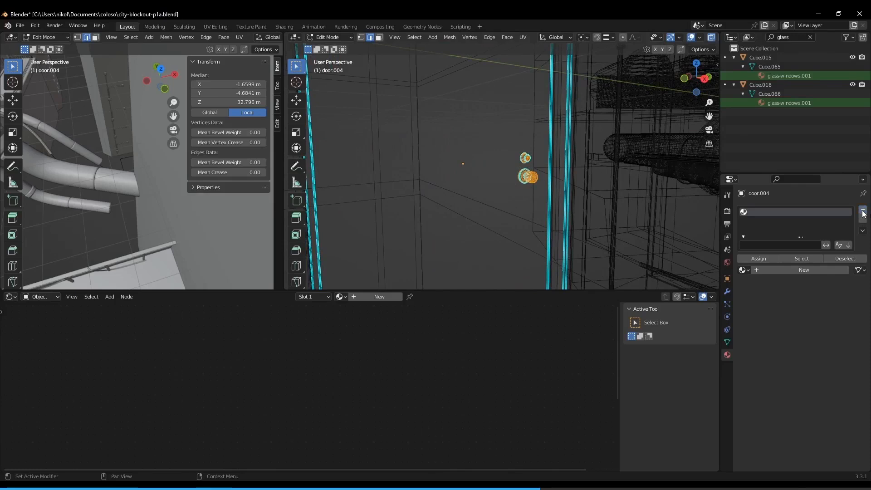
left_click(756, 268)
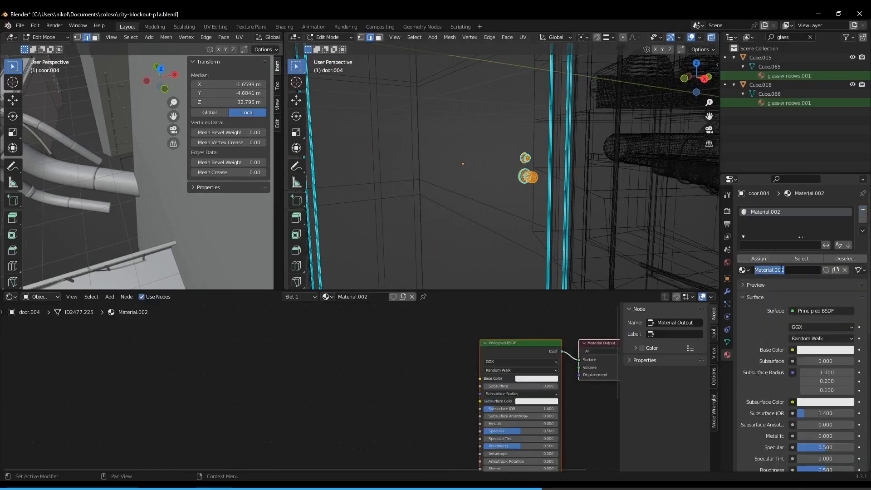
type("shiny-metallic")
key("Return")
left_click(773, 269)
type("metallic")
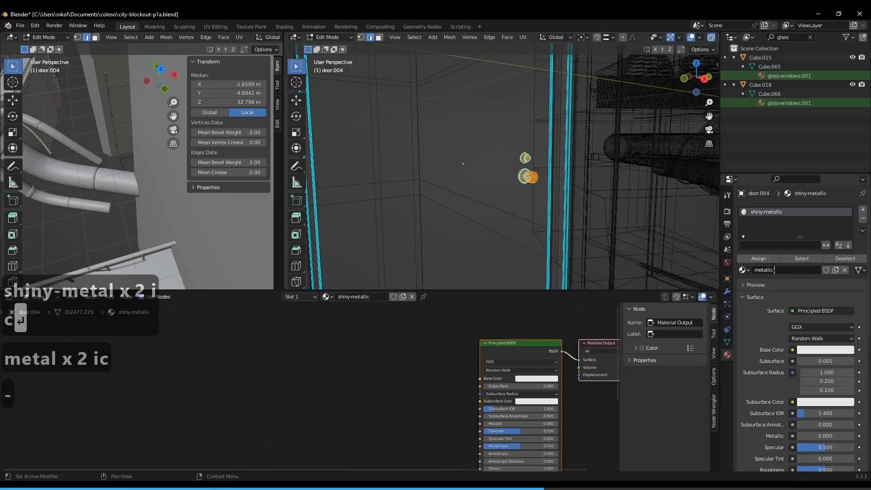
type("-shiny")
key("Return")
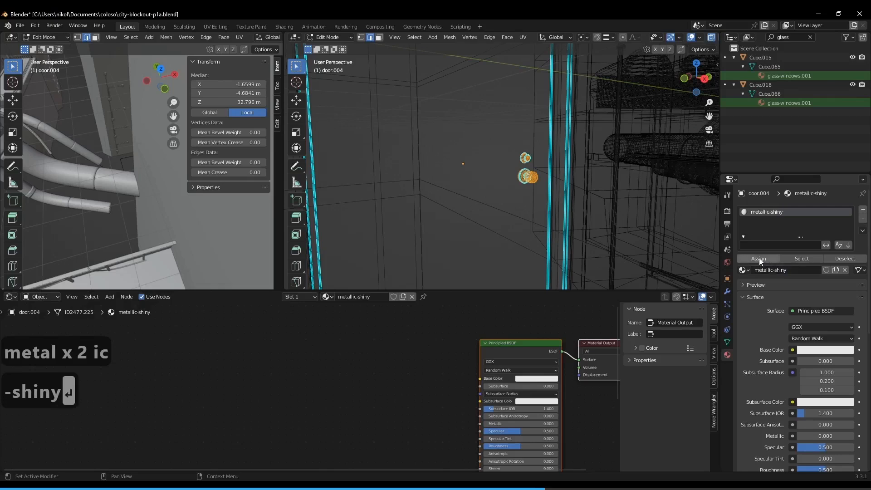
middle_click_drag(513, 191, 500, 186)
key("Tab")
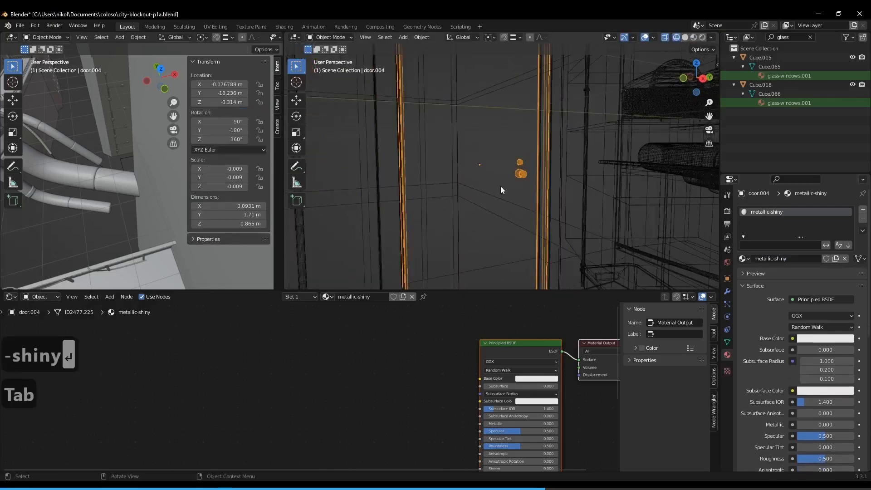
- Select the door's panel face and add a second material with a blue base color to the door
key("Tab")
scroll(487, 173, "down", 5)
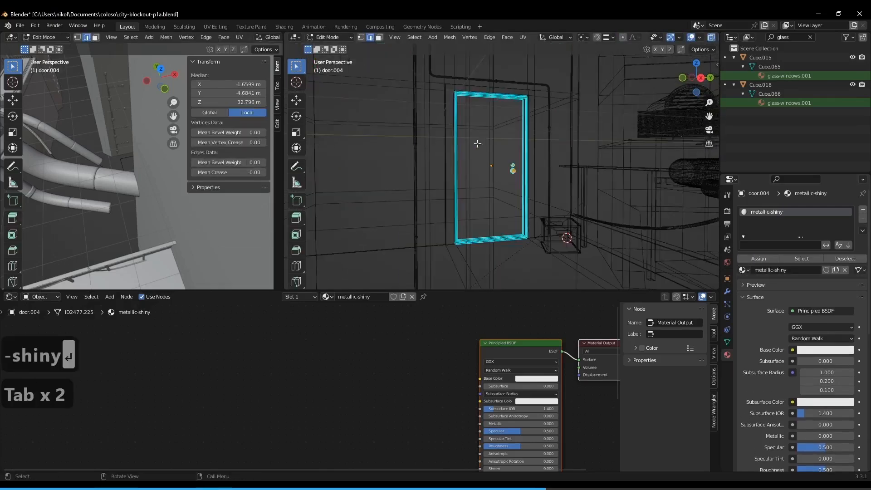
key("3")
left_click(490, 164)
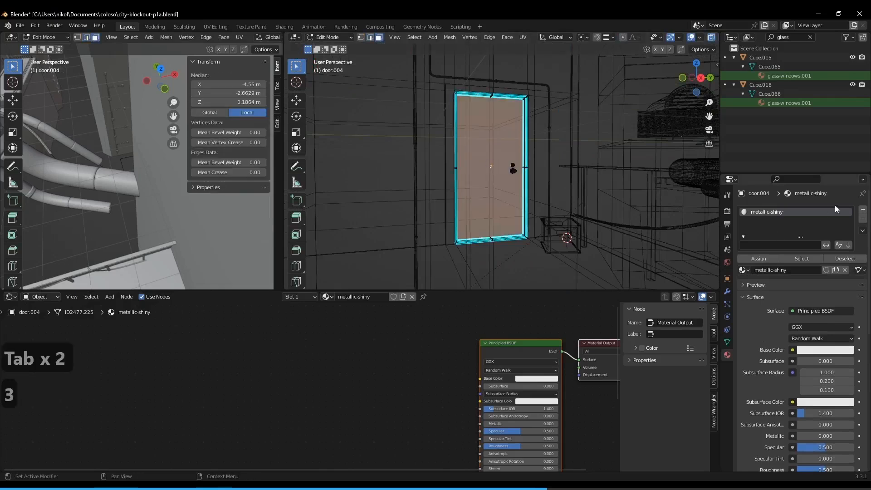
left_click(864, 211)
left_click(758, 279)
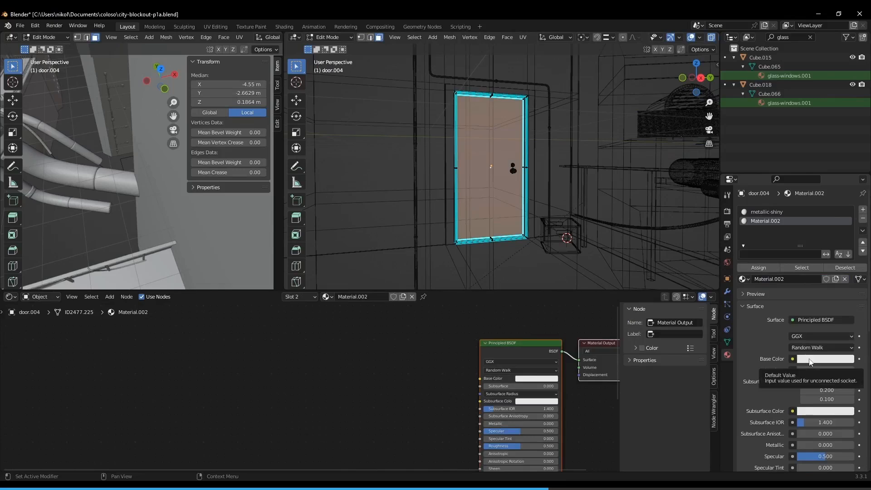
left_click(810, 360)
left_click(824, 252)
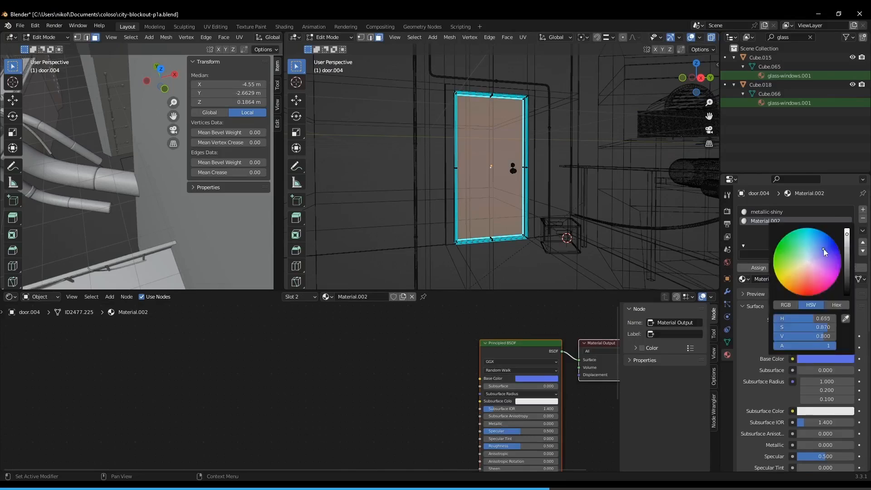
- Switch to the rendered camera view and assign the new blue material to the selected door panel face
key("Tab")
middle_click_drag(507, 222, 536, 239)
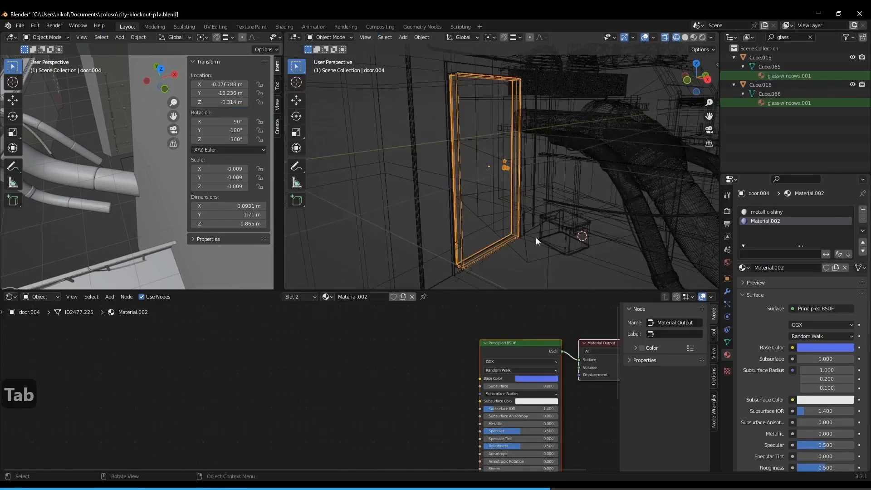
key("KP_0")
key("z")
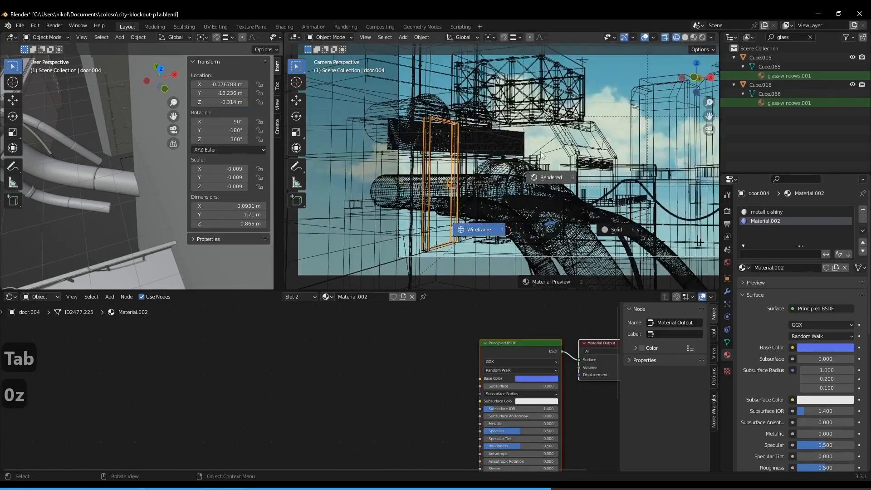
left_click(540, 152)
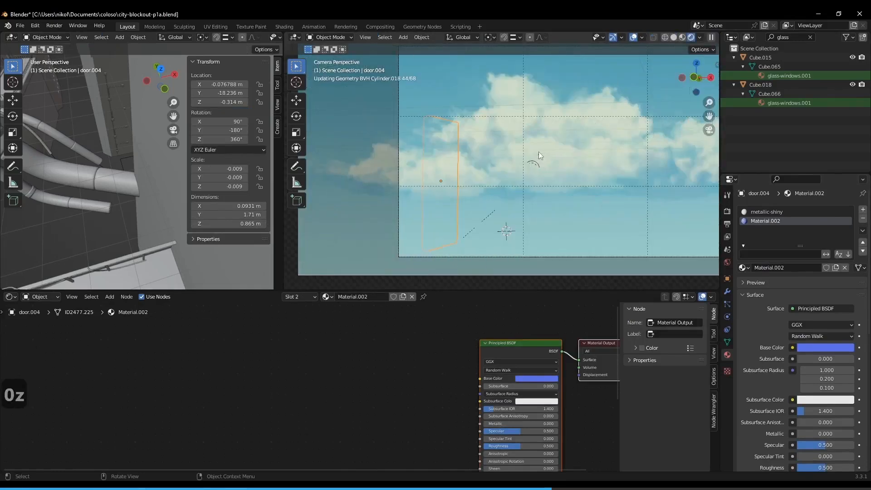
scroll(465, 173, "up", 2)
middle_click_drag(442, 176, 468, 180, "shift")
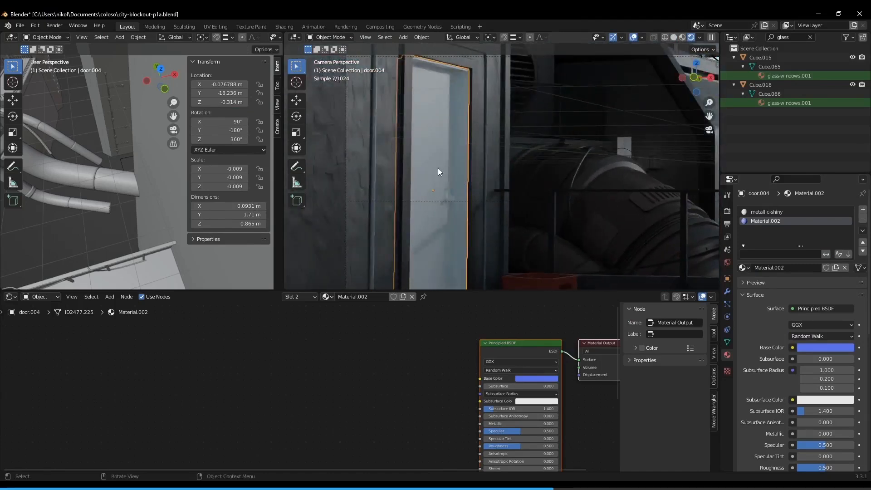
key("Tab")
left_click(763, 268)
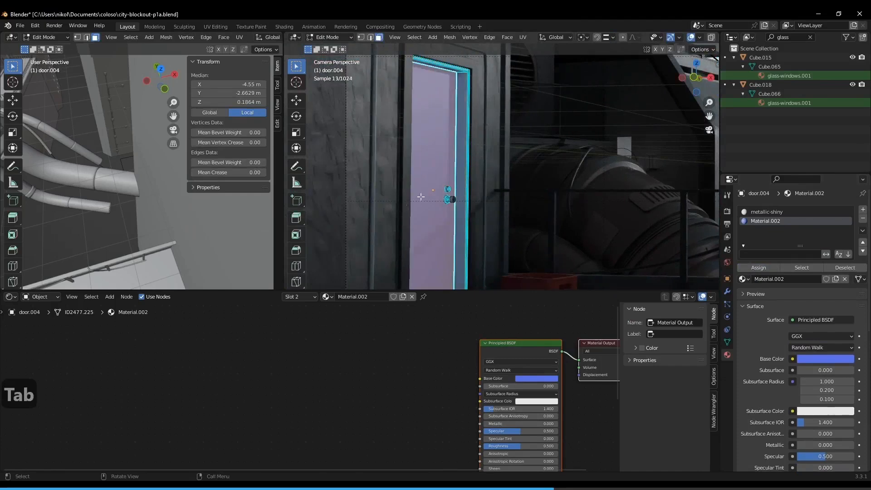
- Invert the door's selection in wireframe editing so that only the frame geometry is selected
key("Tab")
scroll(531, 159, "up", 3)
middle_click_drag(426, 136, 494, 204, "shift")
middle_click_drag(532, 153, 519, 108)
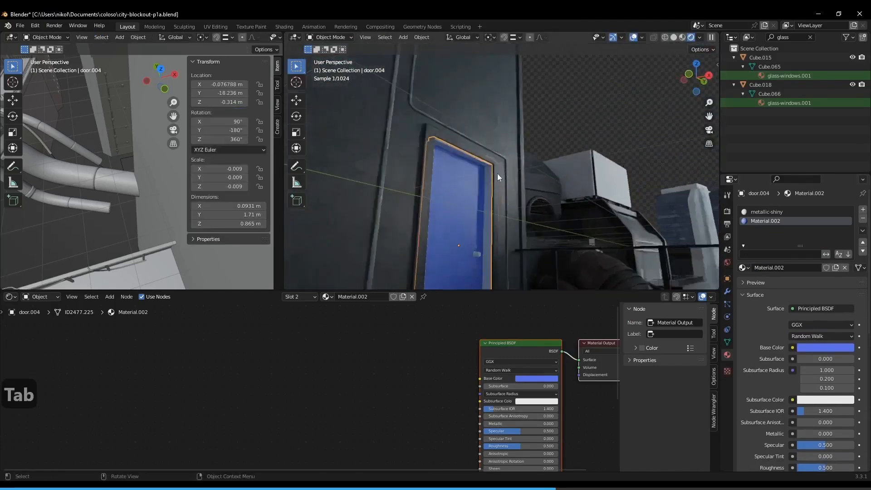
key("Tab")
middle_click_drag(519, 156, 510, 182)
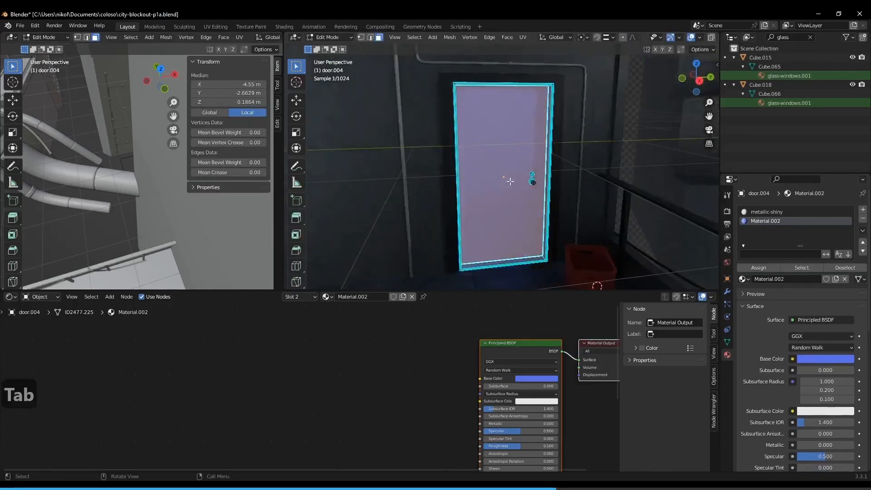
key("z")
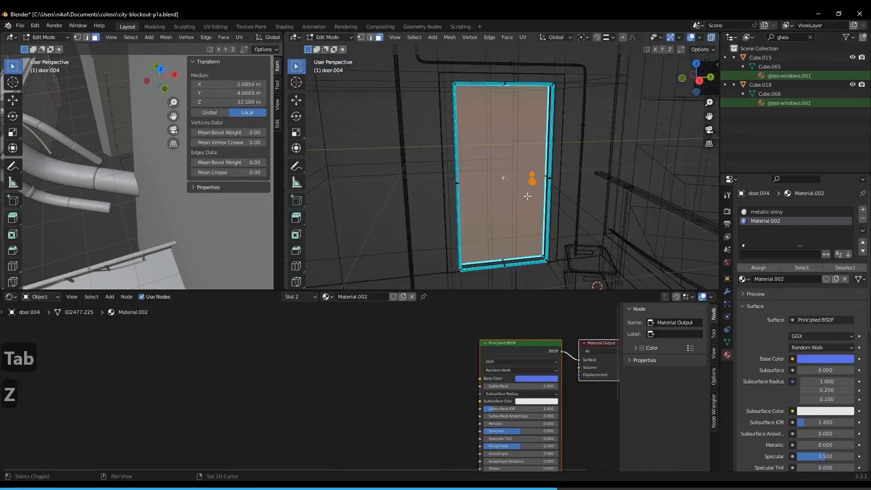
key("ctrl+i")
middle_click_drag(558, 181, 604, 174)
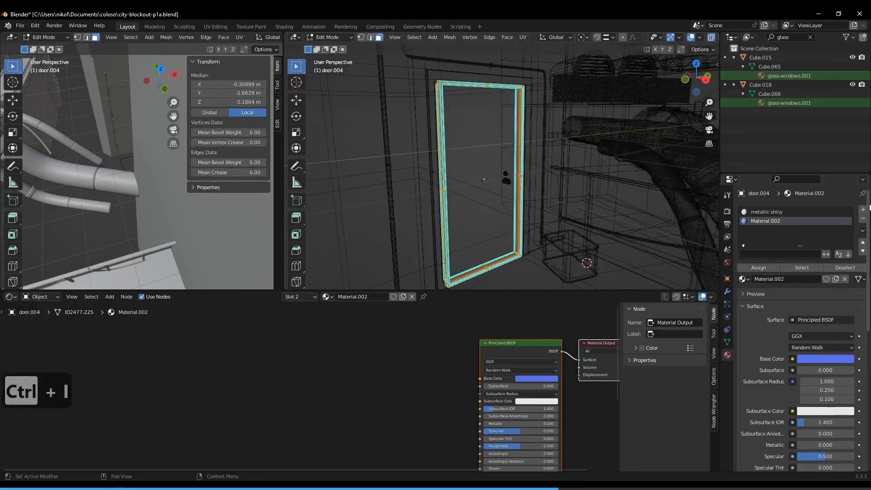
- Add a third material slot to the door and fill it with the existing black-flat material for the frame
left_click(863, 210)
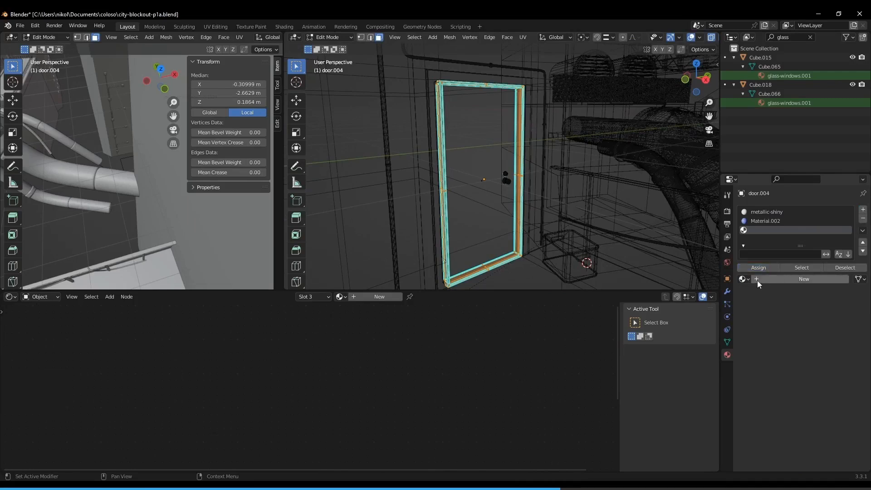
left_click(743, 279)
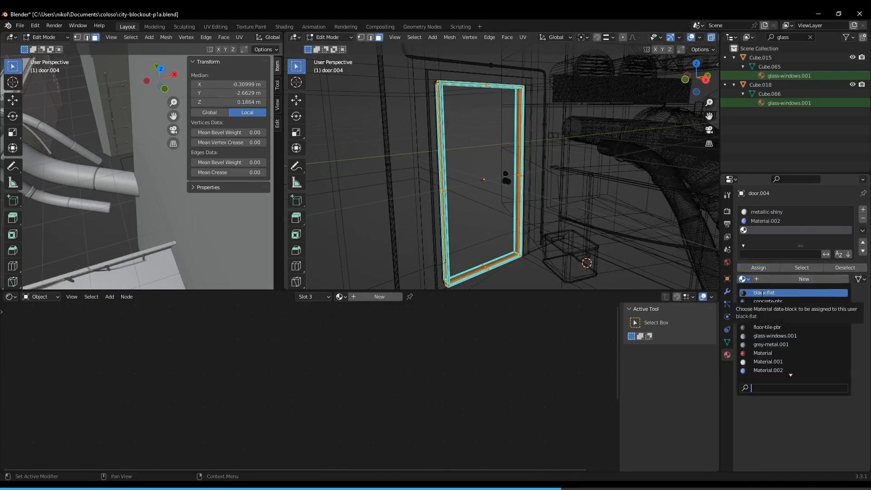
left_click(764, 293)
- Rename the blue panel material to door and save the scene as the incremental version city-blockout-p1b.blend
left_click(764, 221)
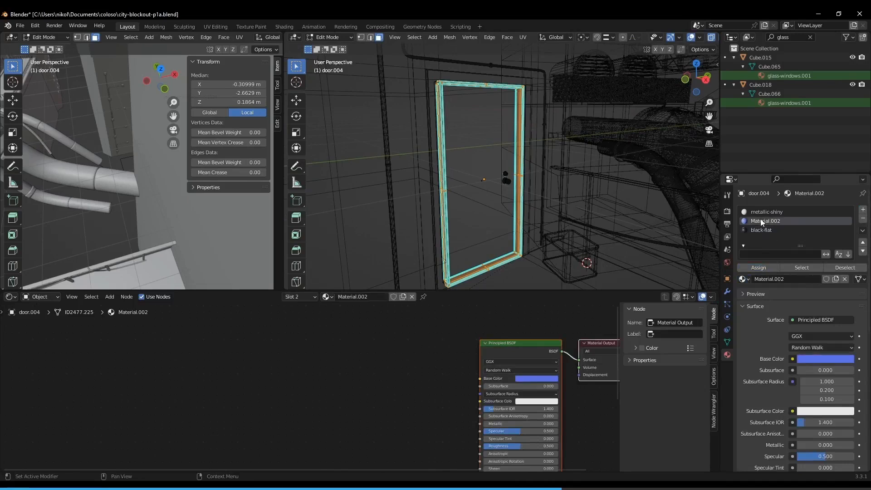
type("door")
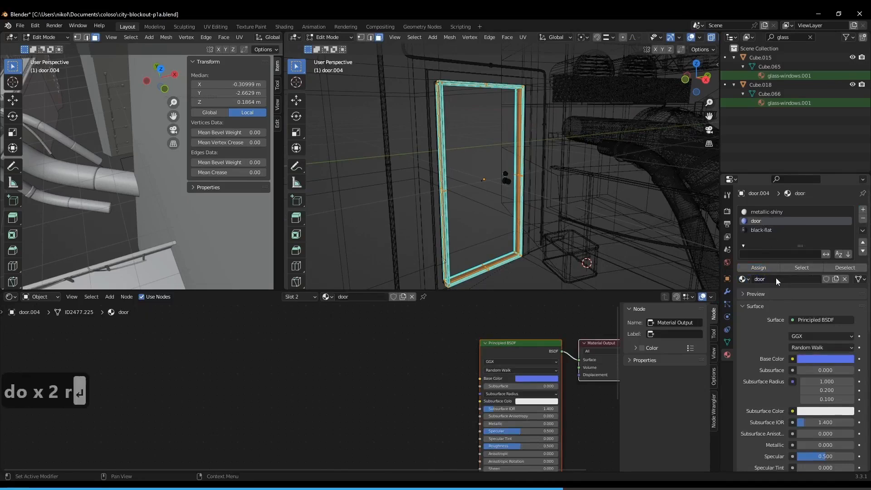
key("Return")
key("Tab")
key("ctrl+alt+s")
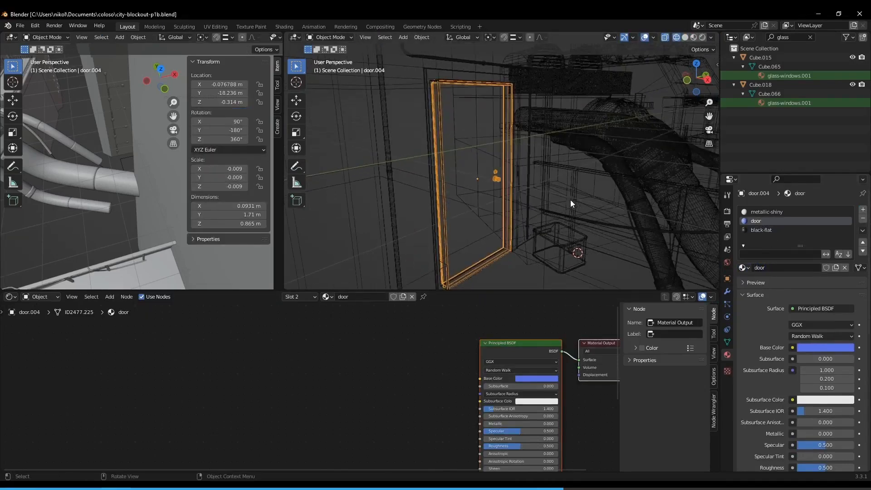
- Return to the camera view with rendered shading and frame the door together with the surrounding rooftop
key("KP_0")
scroll(513, 251, "down", 5)
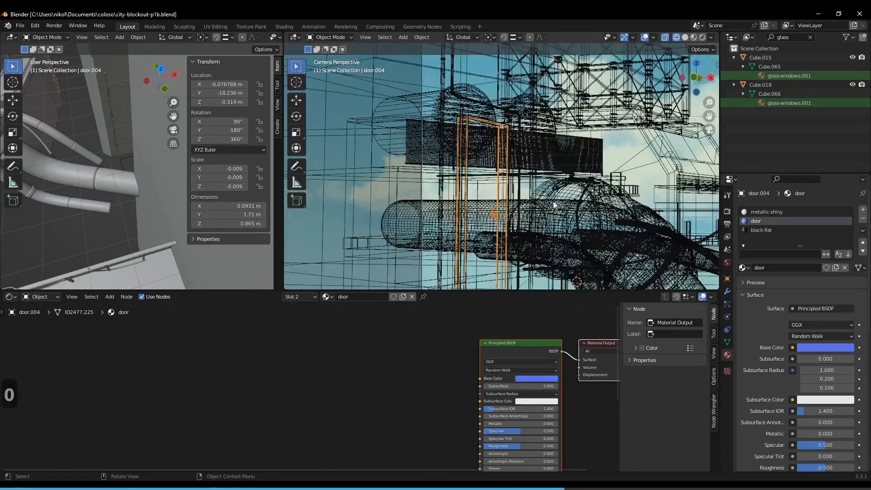
scroll(555, 205, "down", 5)
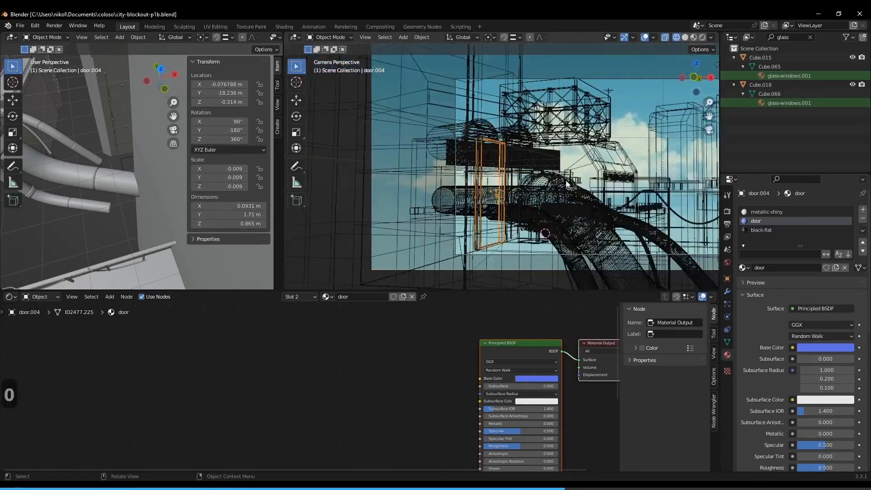
key("z")
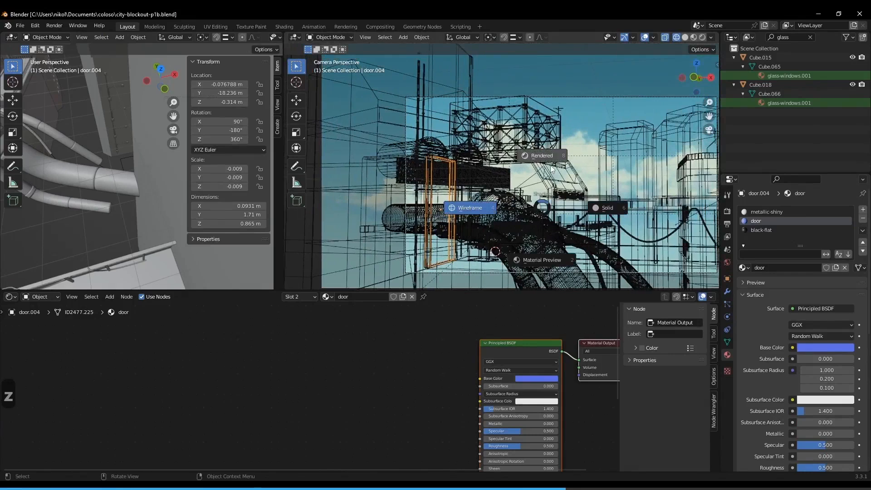
left_click(541, 156)
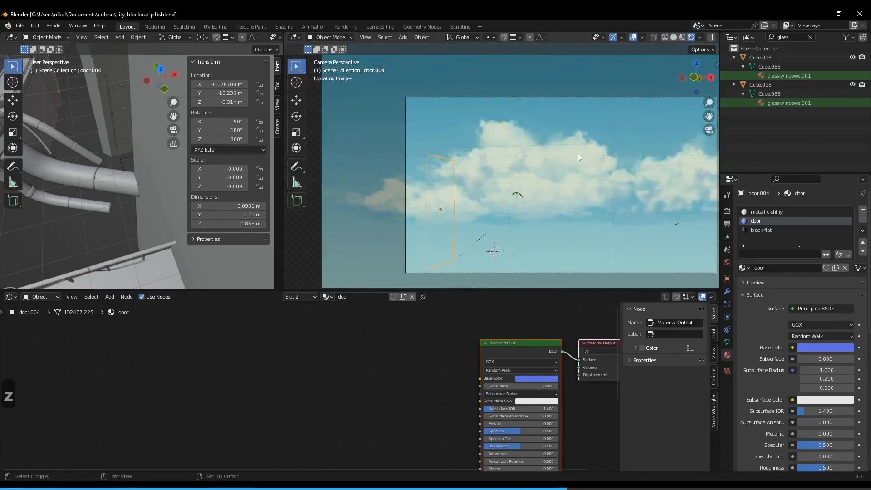
middle_click_drag(578, 154, 559, 145, "shift")
scroll(459, 232, "up", 1)
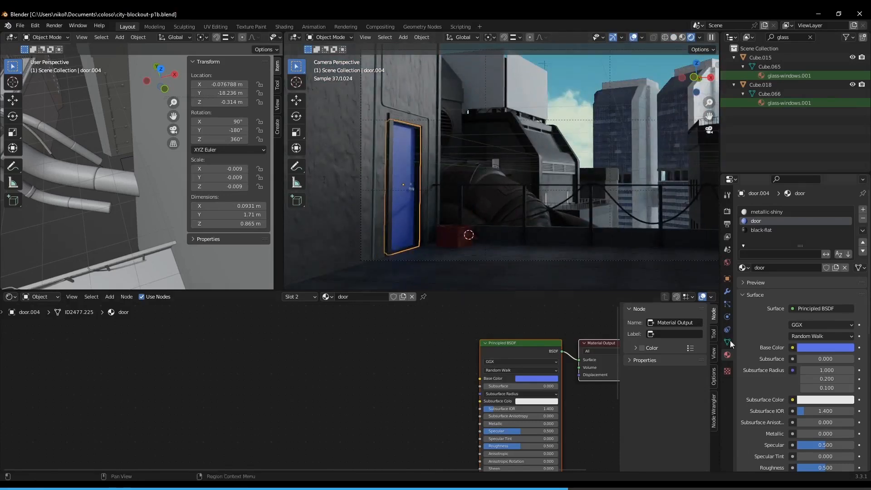
- Darken the door material's base color to a deep navy blue with a brightness value of about 0.09
left_click(815, 347)
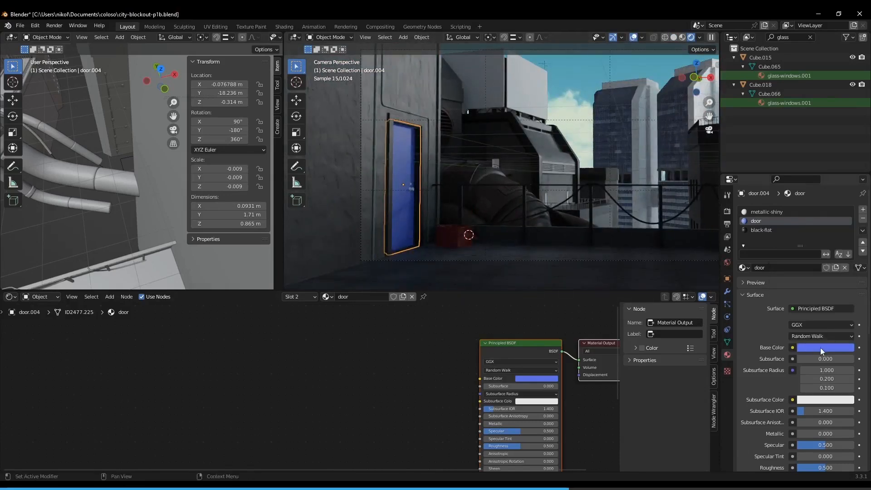
left_click(820, 347)
mouse_move(812, 258)
left_mouse_down()
mouse_move(815, 230)
mouse_move(847, 250)
mouse_move(847, 274)
mouse_move(846, 266)
left_mouse_up()
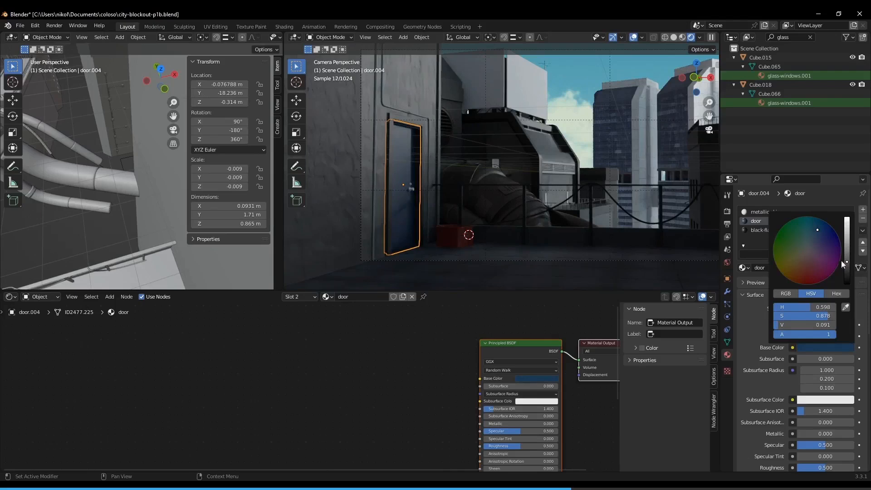
left_click_drag(818, 230, 818, 229)
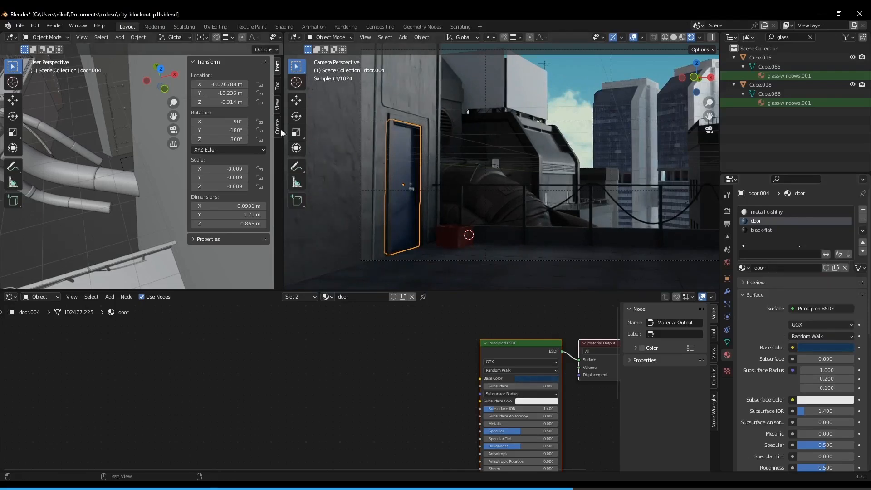
scroll(425, 181, "up", 3)
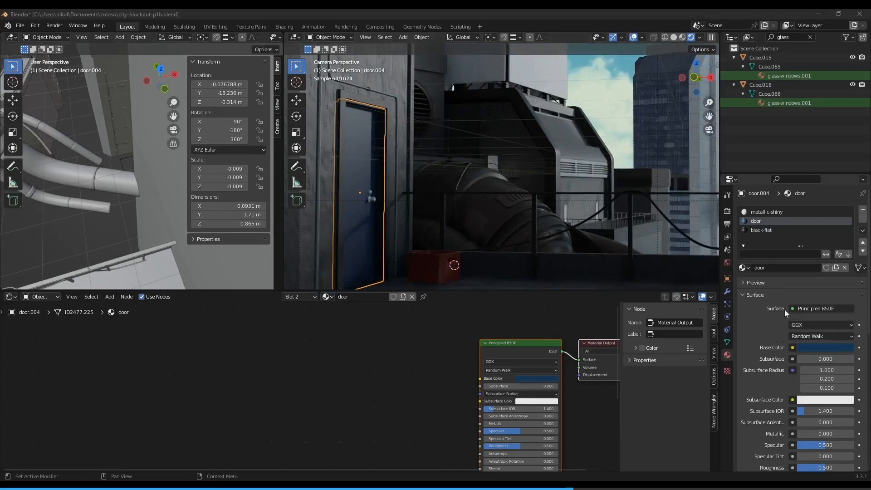
left_click(823, 346)
scroll(549, 205, "down", 3)
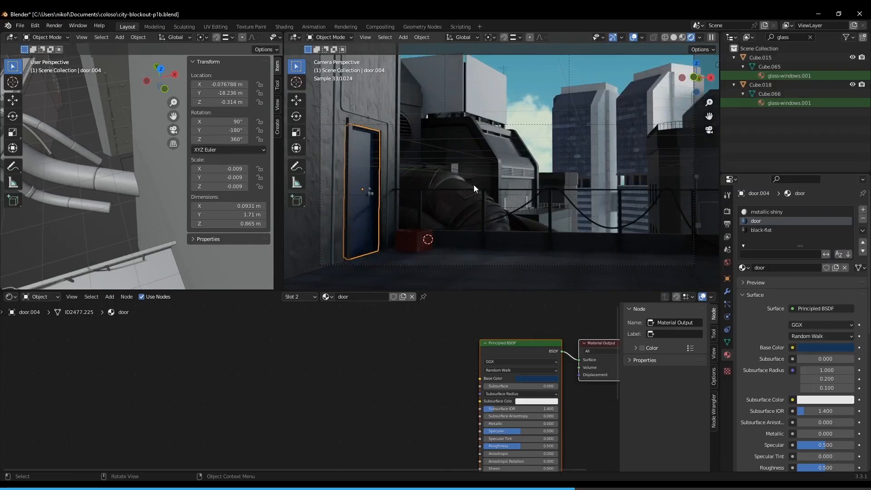
- Show the door's handle and lock close up in rendered shading with the metallic-shiny material slot active
middle_click_drag(474, 184, 550, 130)
scroll(549, 130, "up", 8)
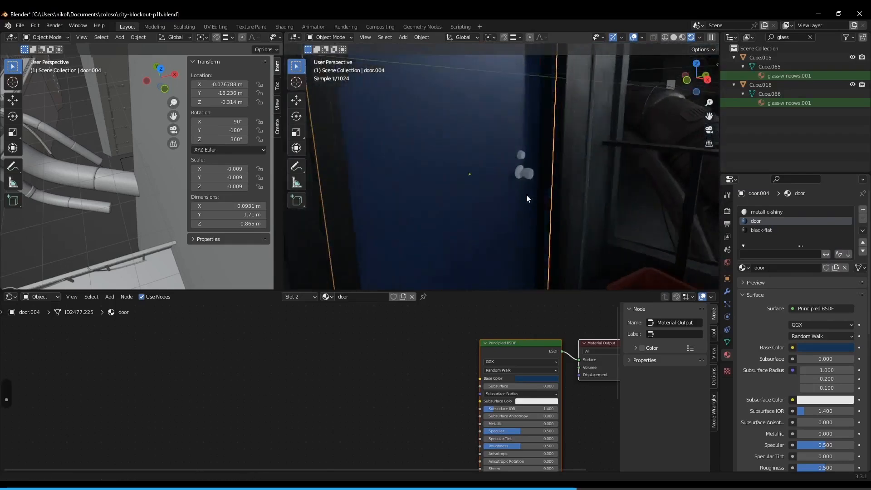
key("Tab")
key("z")
left_click_drag(538, 153, 497, 215)
key("Tab")
scroll(511, 213, "up", 3)
middle_click_drag(512, 213, 531, 203)
left_click(766, 212)
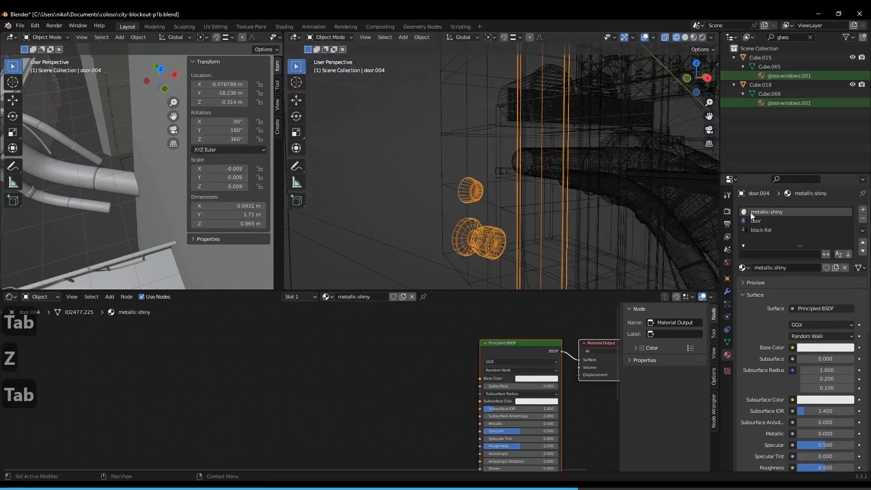
key("z")
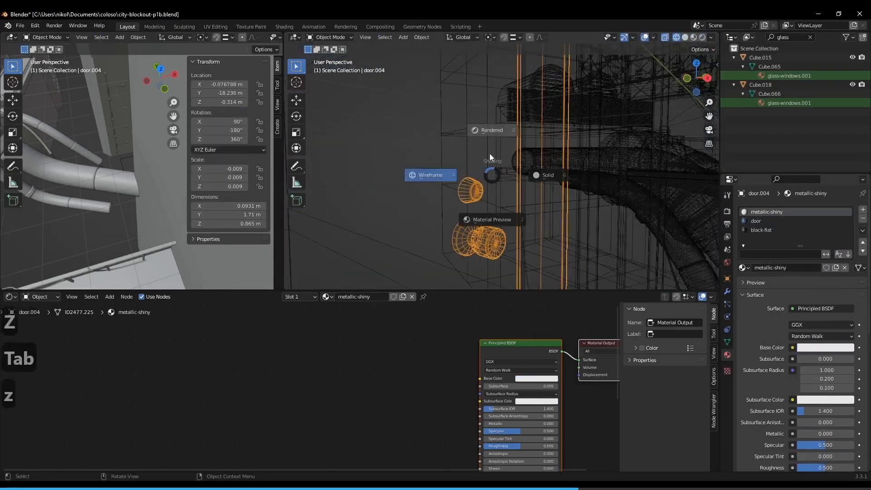
left_click(490, 130)
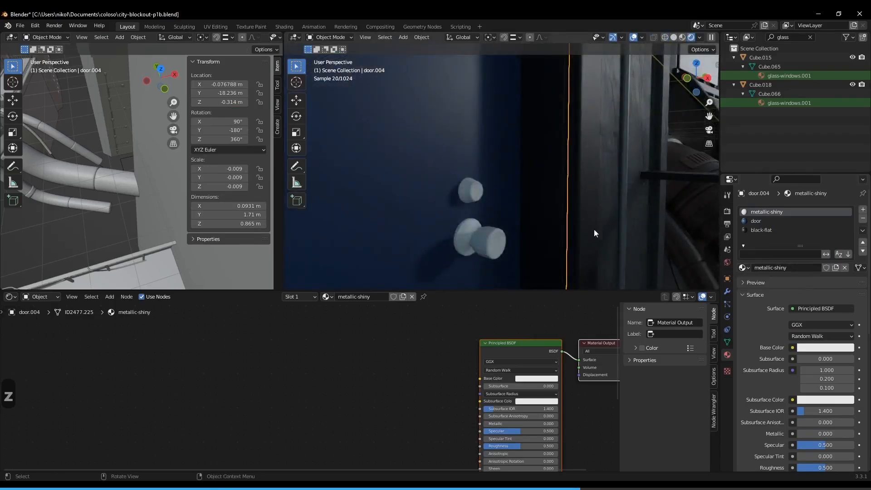
- Replace the handle's material with a separate copy of metallic-dark and rename the copy metallic-shiny
left_click(743, 268)
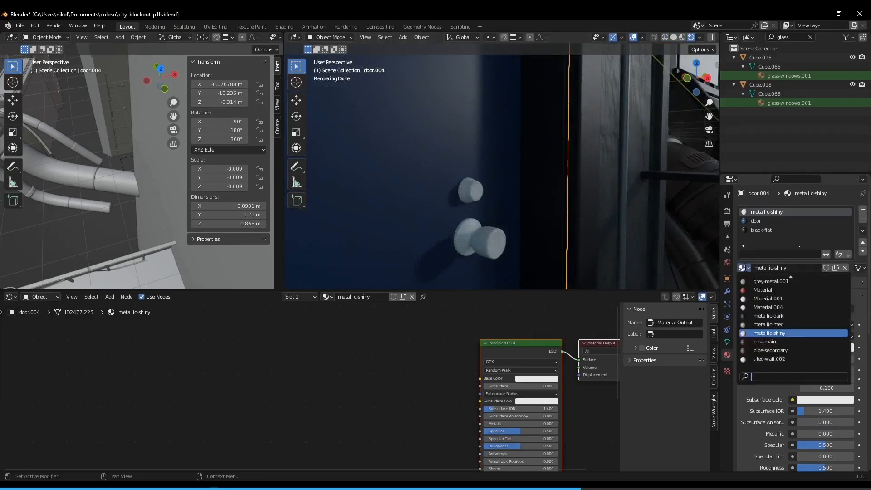
left_click(760, 316)
left_click(835, 268)
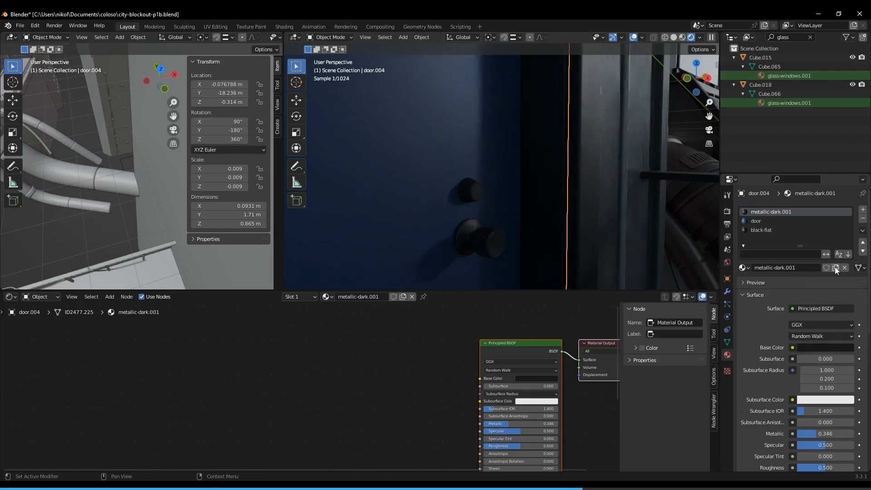
double_click(792, 268)
type("shiny")
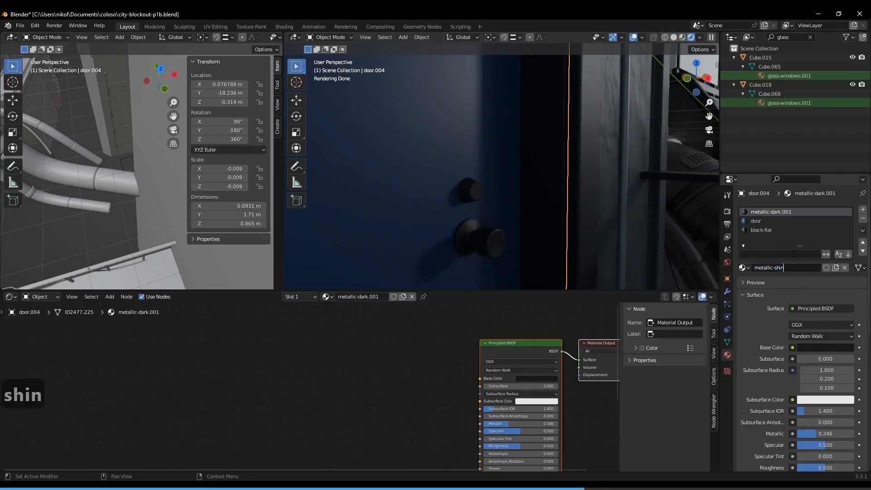
key("Return")
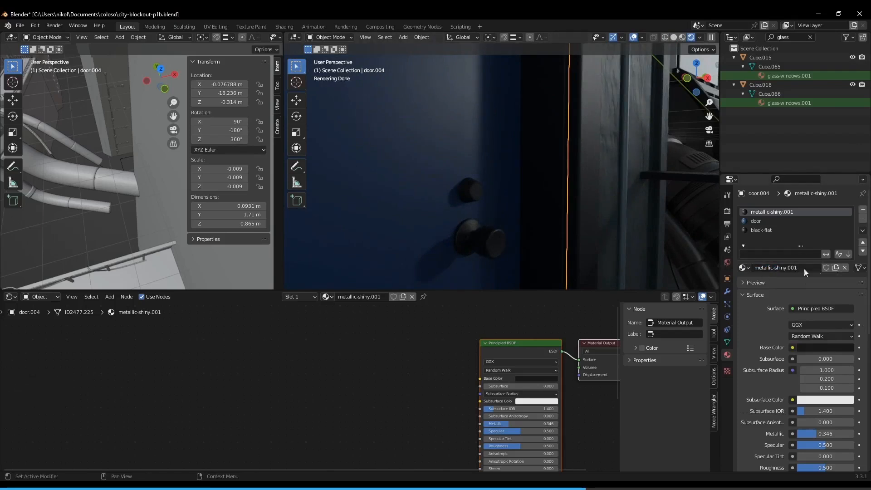
- Brighten the handle material's base color to near white and view the knob and lock up close
left_click(814, 346)
left_click_drag(847, 249, 846, 222)
middle_click_drag(475, 187, 508, 244, "shift")
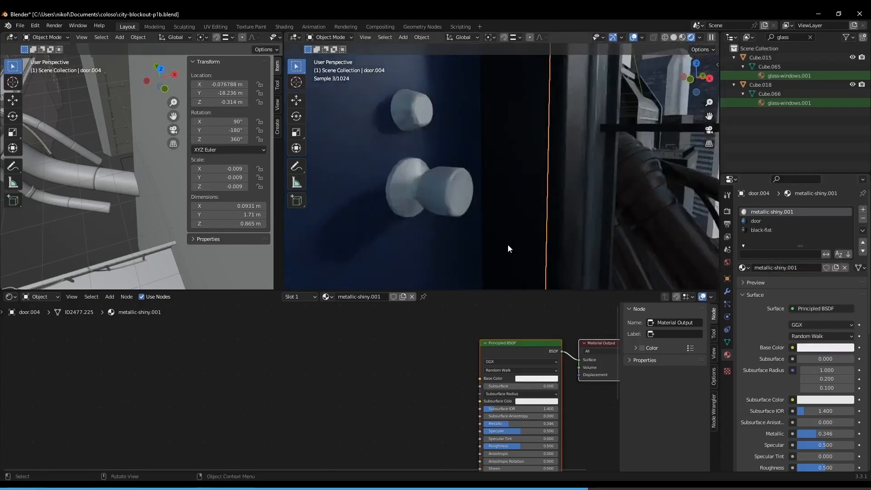
middle_click_drag(531, 211, 543, 197)
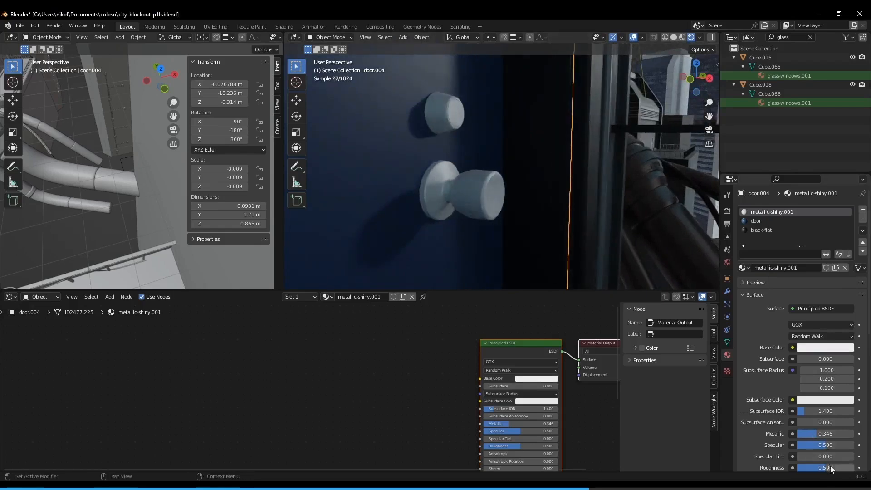
- Set the handle material's roughness to about 0.335 and its metallic value to about 0.748
left_click_drag(826, 468, 816, 467)
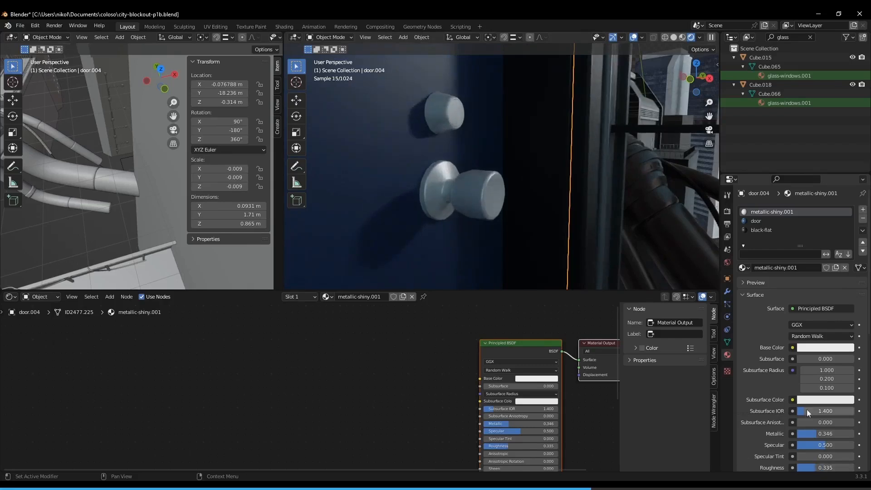
left_click_drag(822, 433, 833, 433)
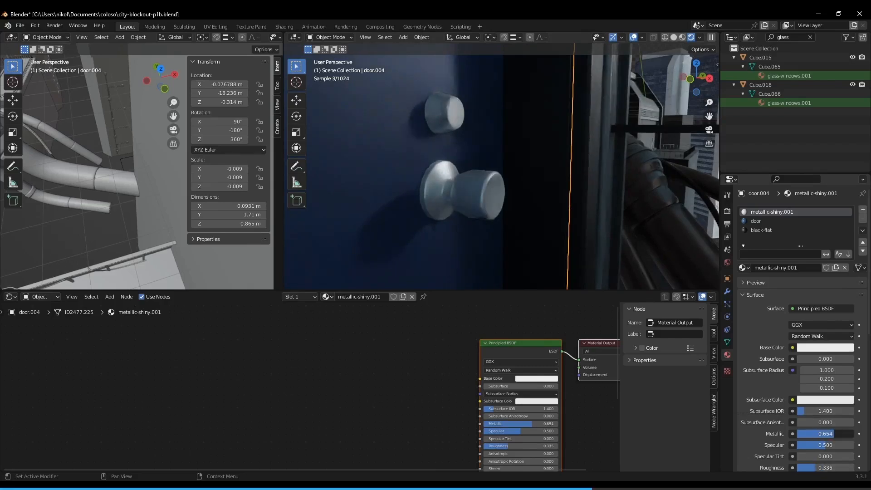
left_click_drag(834, 434, 833, 434)
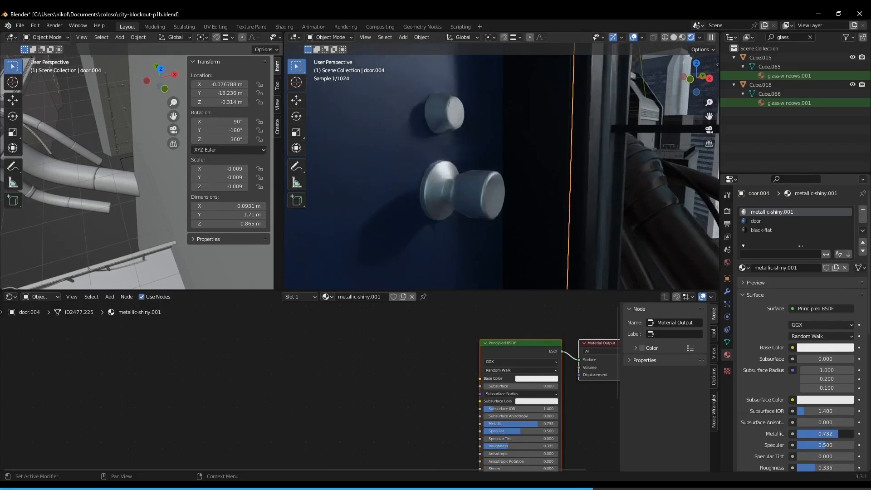
- Examine the textured door from several angles and distances, along with the rooftop and pipes around it
middle_click_drag(580, 186, 470, 132)
scroll(470, 132, "down", 10)
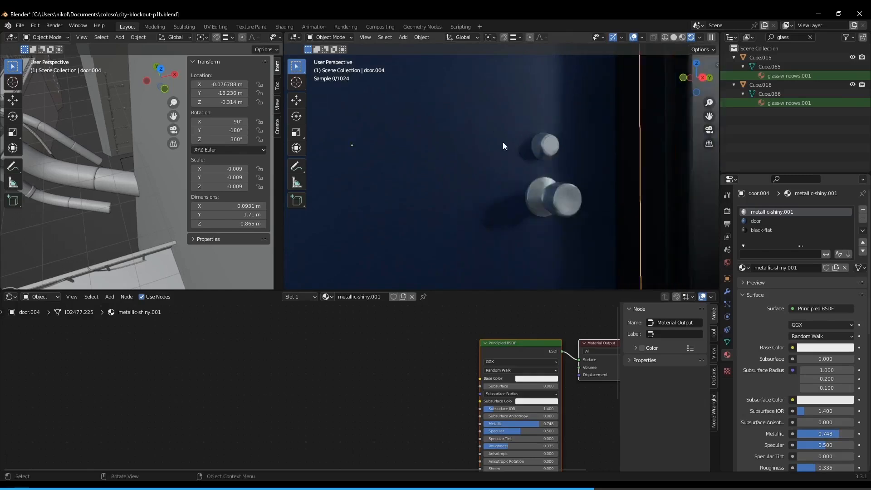
mouse_move(523, 156)
middle_mouse_down()
mouse_move(562, 191)
mouse_move(530, 172)
mouse_move(579, 148)
mouse_move(560, 190)
mouse_move(528, 147)
middle_mouse_up()
scroll(551, 195, "down", 5)
scroll(495, 173, "up", 1)
middle_click_drag(490, 175, 444, 171)
scroll(439, 171, "up", 1)
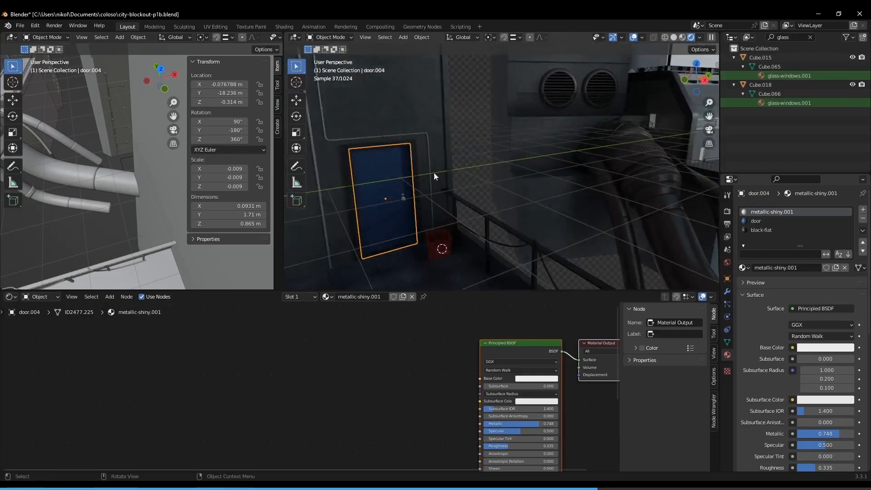
middle_click_drag(610, 108, 493, 200, "shift")
scroll(530, 168, "down", 4)
middle_click_drag(531, 169, 568, 171)
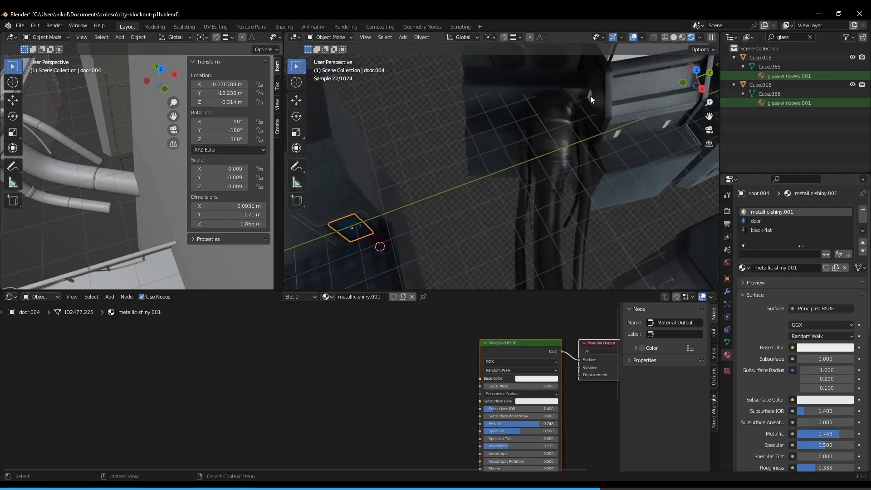
- Apply the rotation of the textured rooftop door
mouse_move(438, 233)
middle_mouse_down()
mouse_move(418, 232)
mouse_move(451, 225)
middle_mouse_up()
key("ctrl+a")
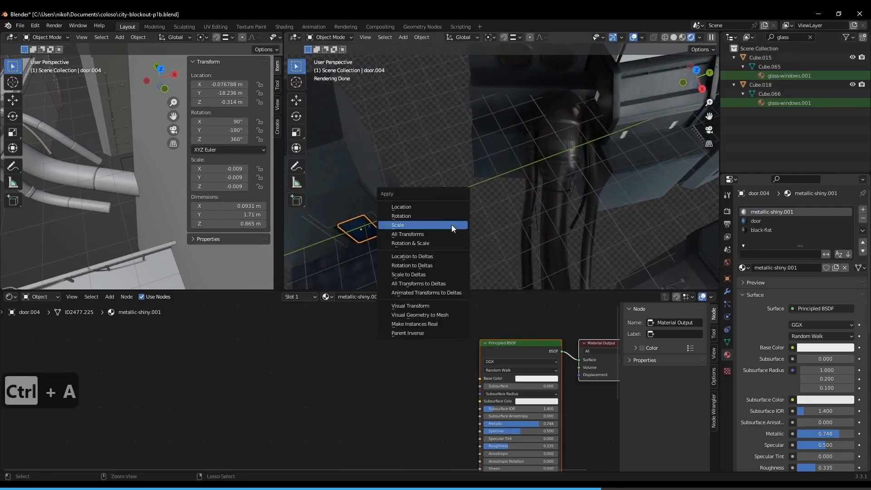
left_click(401, 216)
- Duplicate the textured door and place the copy further along the Y axis
middle_click_drag(406, 216, 407, 238)
key("shift+d")
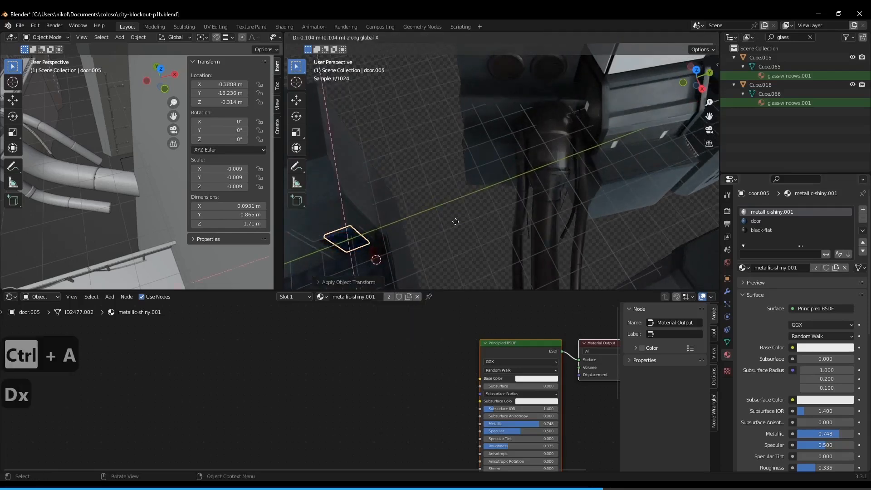
key("y")
left_click(554, 198)
- Copy the location of the untextured placeholder door by the small balcony to the duplicated door
middle_click_drag(597, 127, 549, 130)
left_click(548, 130)
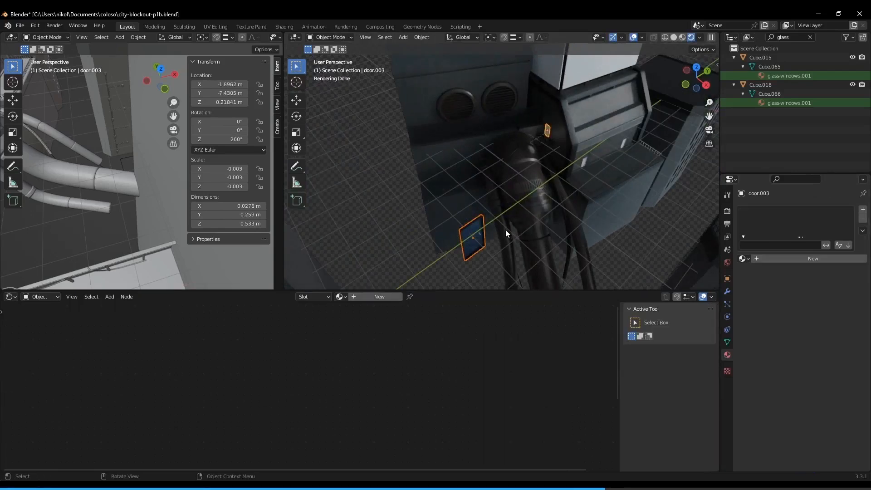
key("ctrl+c")
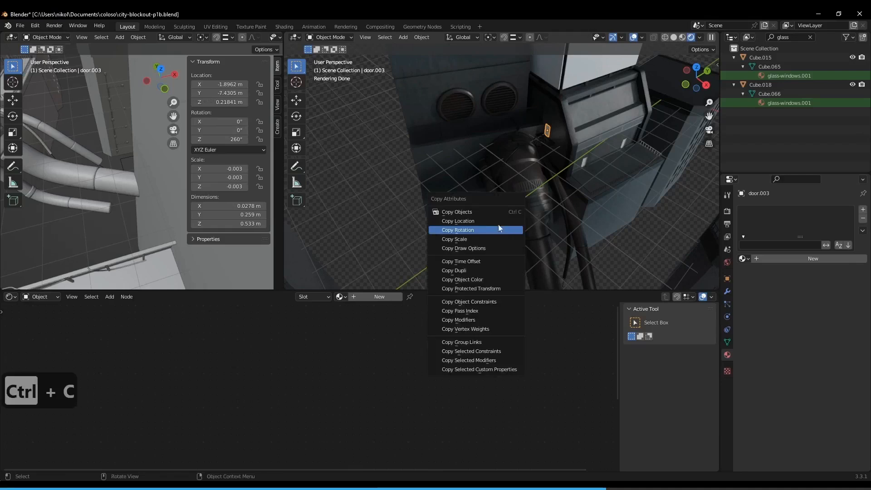
left_click(493, 220)
- In material preview shading, copy the balcony placeholder door's rotation and scale to the textured duplicate
middle_click_drag(566, 171, 553, 170)
key("z")
left_click(553, 217)
mouse_move(552, 224)
middle_mouse_down()
mouse_move(636, 53)
mouse_move(472, 93)
mouse_move(314, 76)
mouse_move(375, 94)
middle_mouse_up()
key("KP_Decimal")
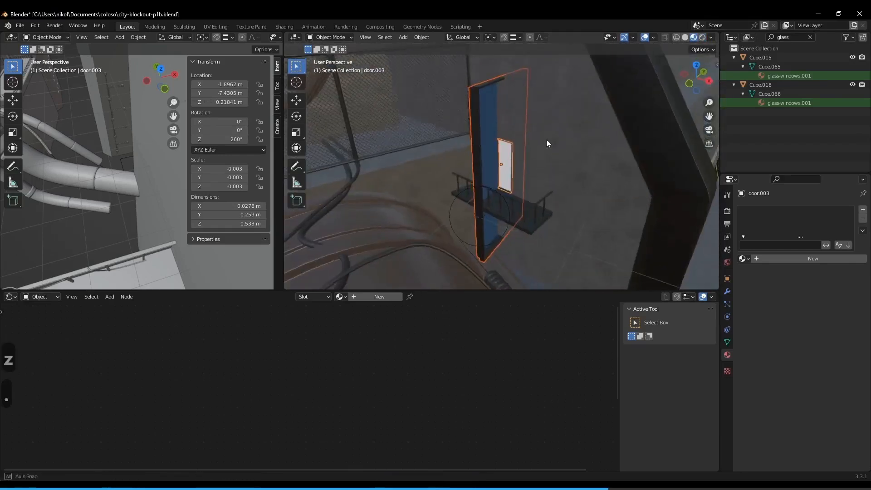
key("ctrl+c")
left_click(538, 147)
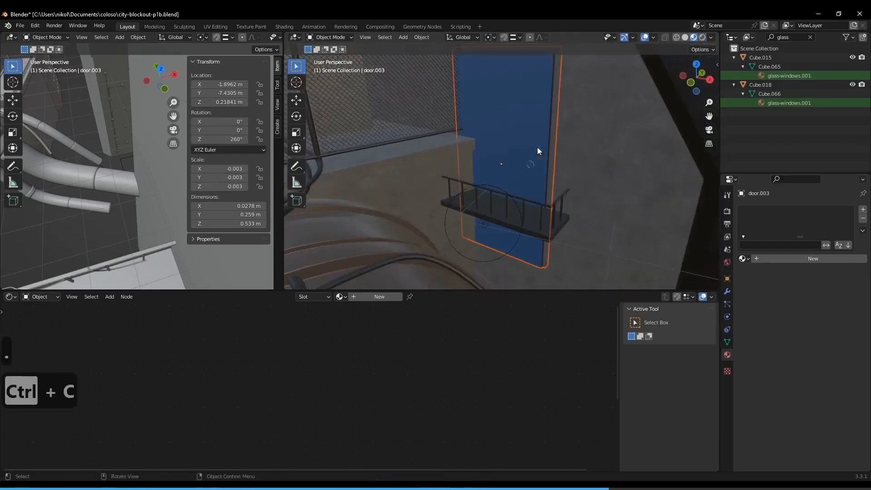
key("ctrl+c")
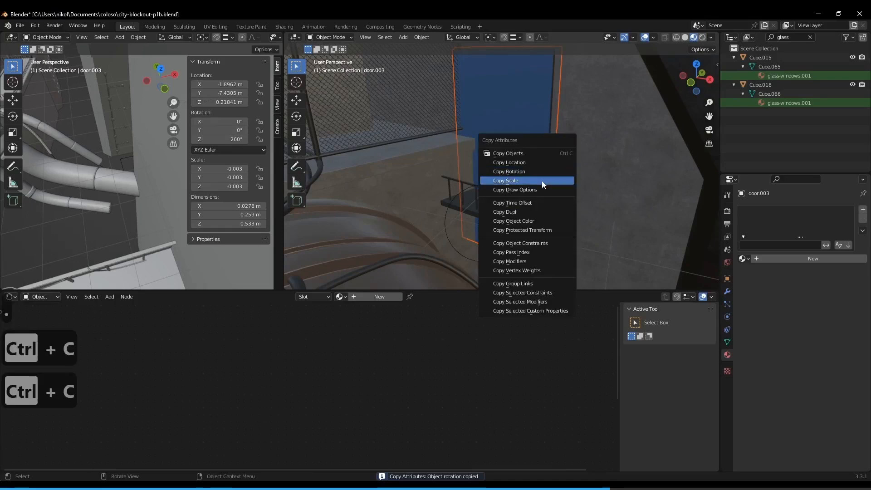
left_click(542, 181)
- Rotate the textured balcony door 180 degrees around the global Z axis
scroll(521, 158, "up", 2)
left_click(517, 151)
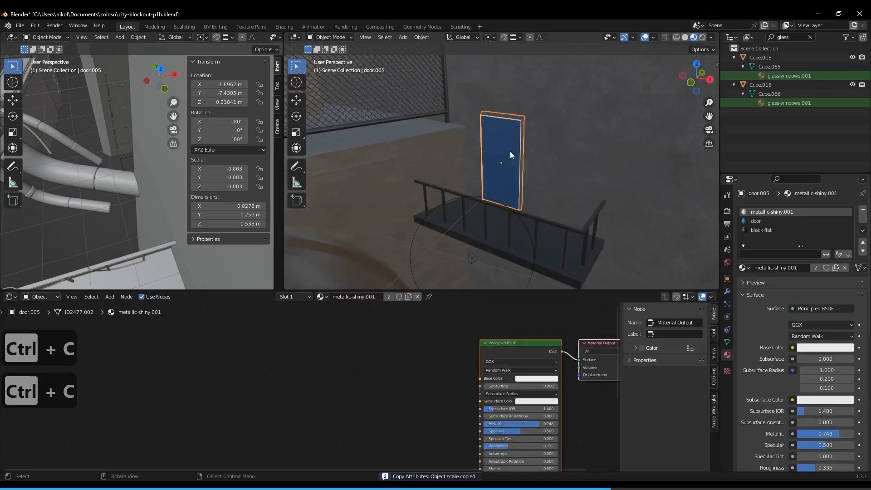
key("g")
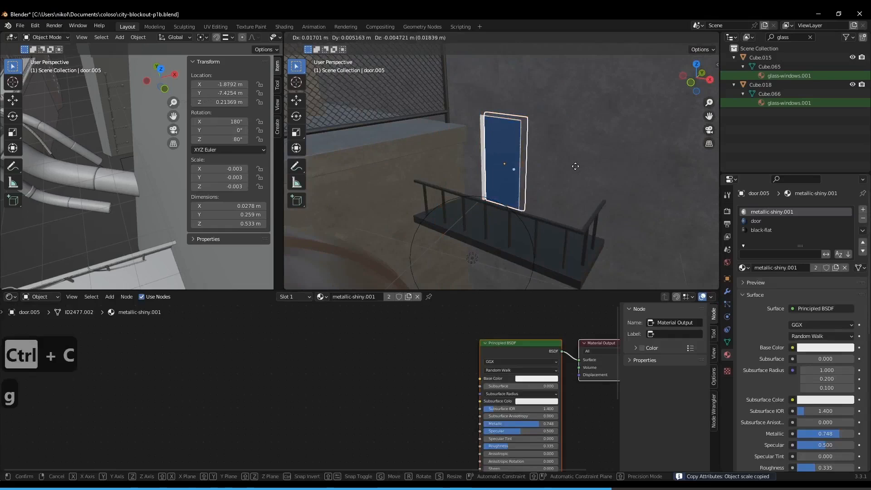
type("rz180")
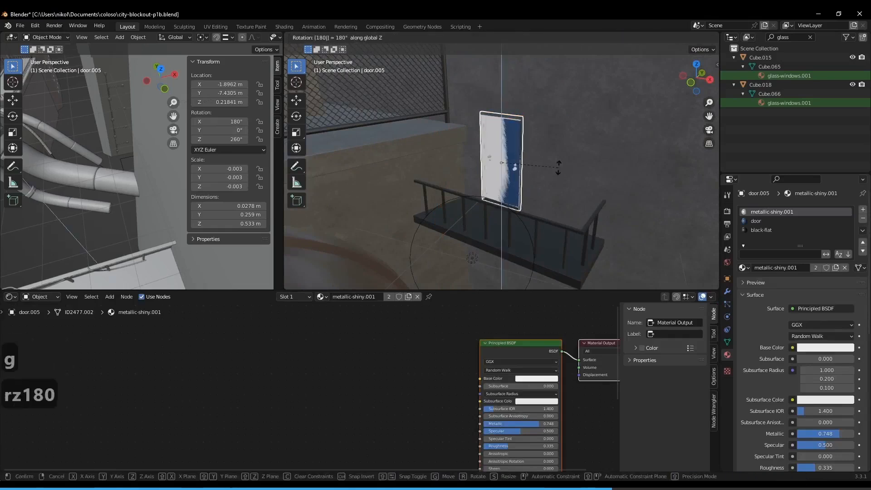
key("Return")
- Delete the white placeholder door at the balcony and rotate the textured door 180 degrees around its local X axis
scroll(558, 167, "up", 4)
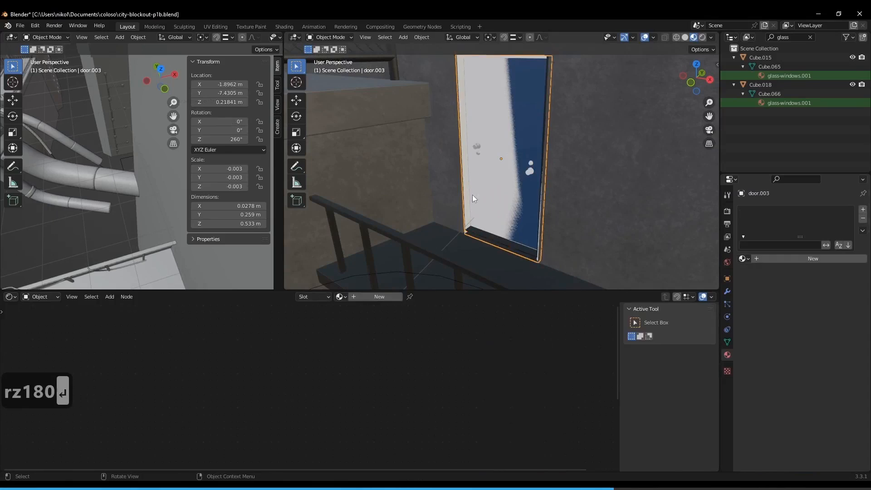
key("x")
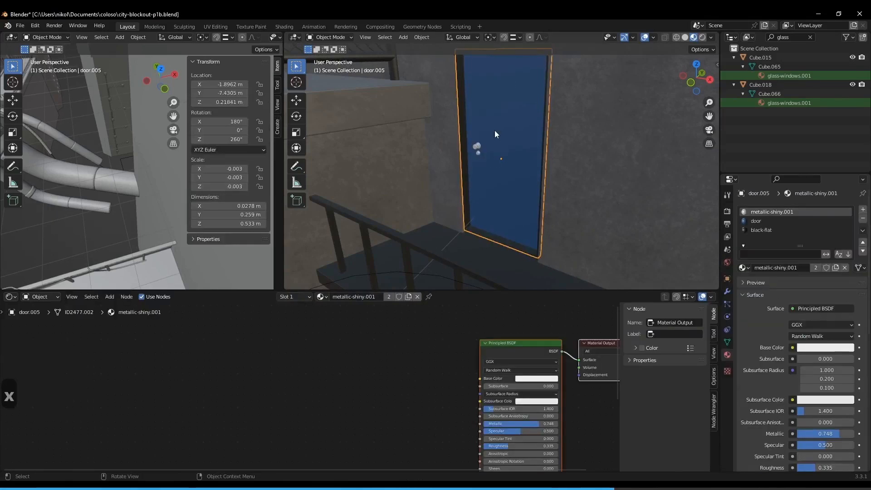
key("r")
key("x")
key("x")
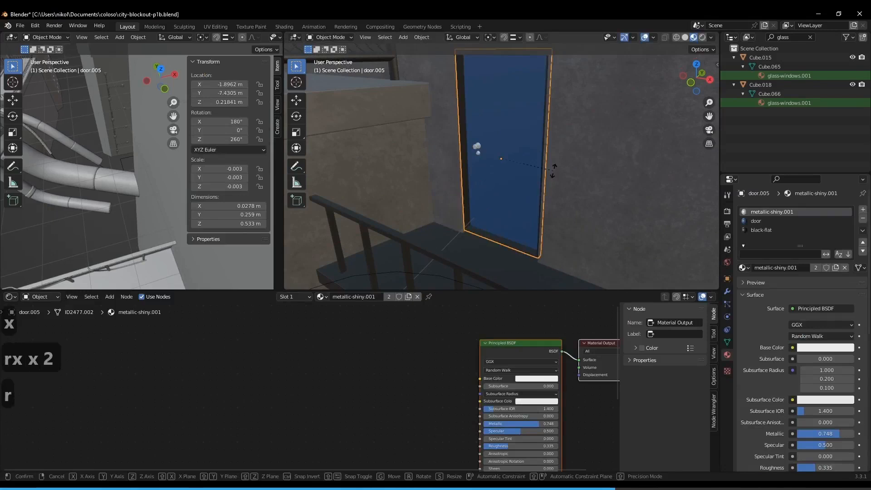
type("180")
key("Return")
- Duplicate the balcony door and copy the location of the nearest white placeholder door on the lower terrace wall to it
mouse_move(507, 186)
middle_mouse_down()
mouse_move(529, 196)
mouse_move(467, 198)
mouse_move(483, 173)
mouse_move(510, 186)
mouse_move(494, 184)
middle_mouse_up()
scroll(482, 173, "down", 6)
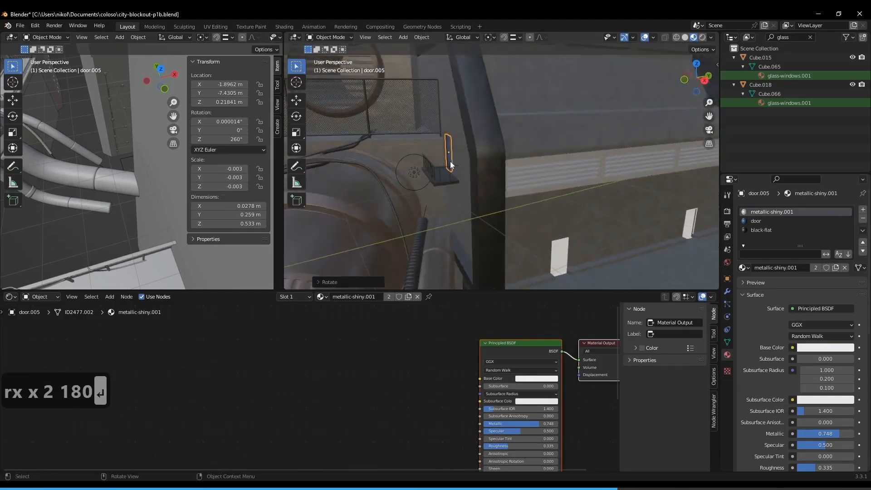
middle_click_drag(455, 160, 462, 163)
key("shift+d")
left_click(473, 164)
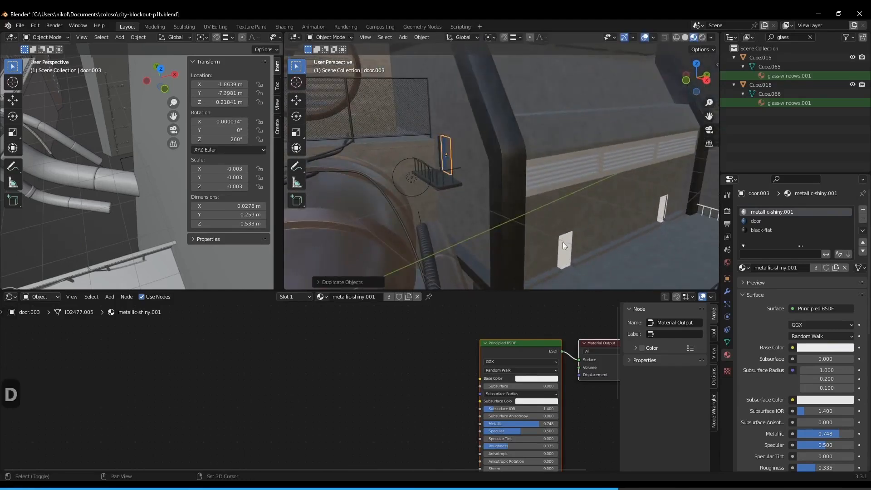
left_click(565, 246)
key("ctrl+c")
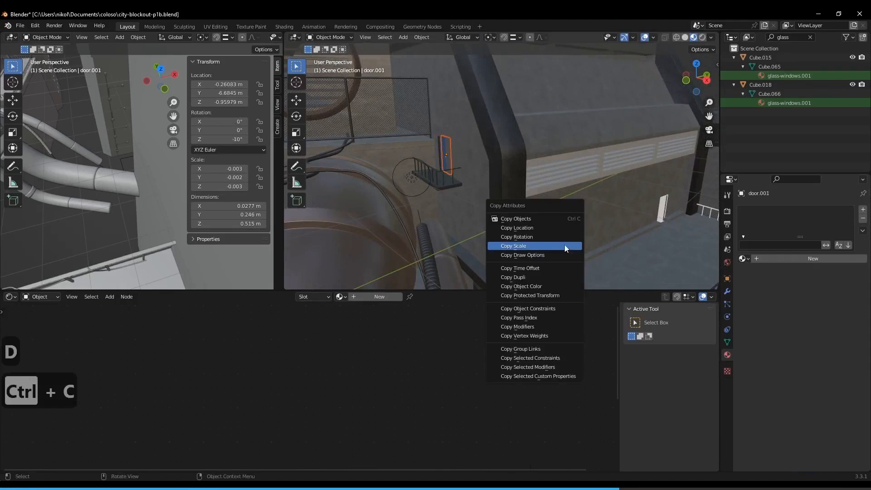
left_click(543, 227)
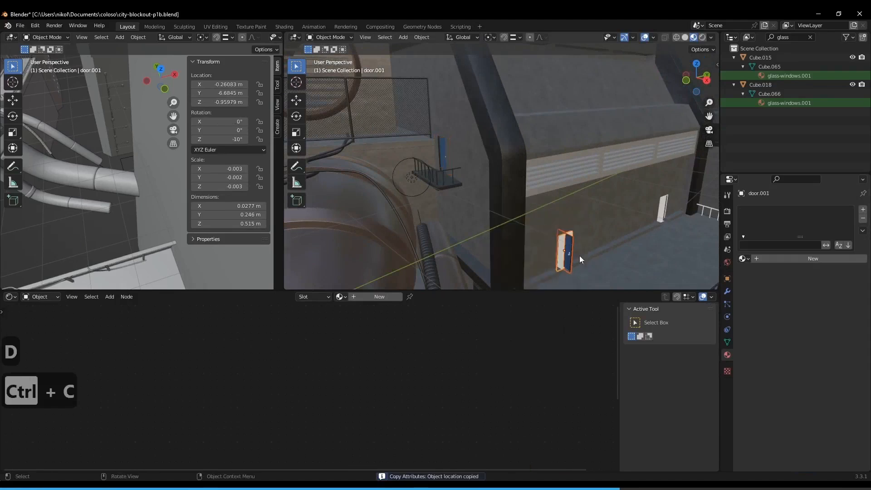
- Rotate the textured terrace door 90 degrees around the global Z axis to line up with the wall
scroll(548, 232, "up", 5)
middle_click_drag(558, 249, 553, 165)
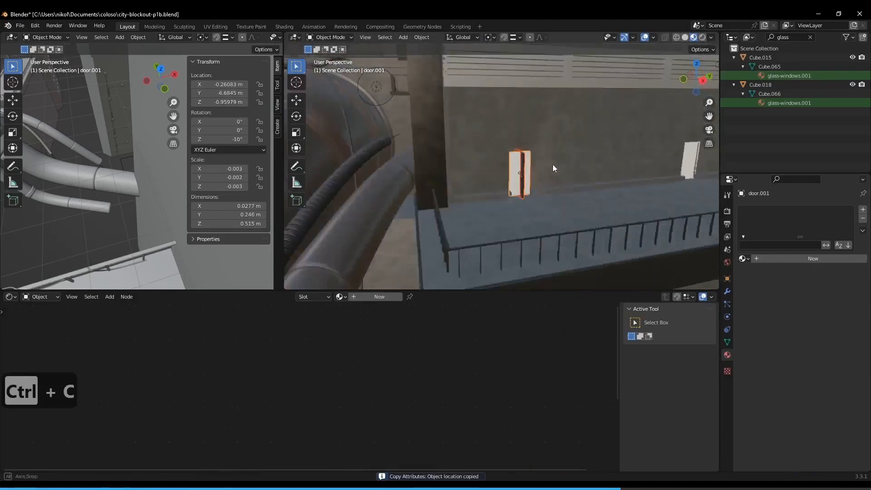
scroll(553, 165, "up", 3)
left_click(540, 174)
type("rz")
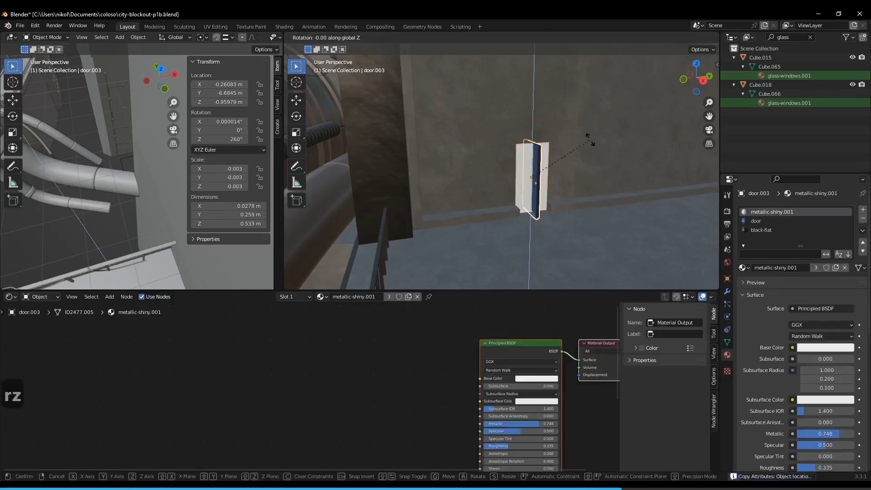
type("90")
key("Return")
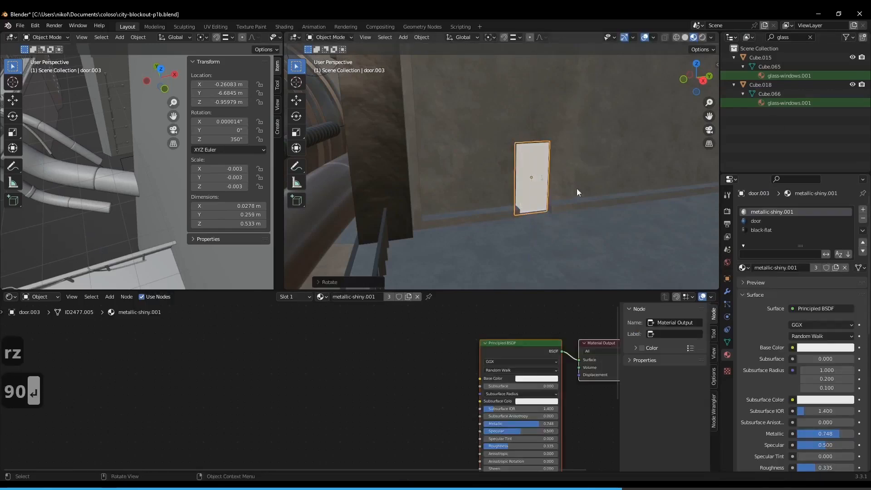
- Delete the white placeholder that overlaps the textured terrace door
left_click(536, 168)
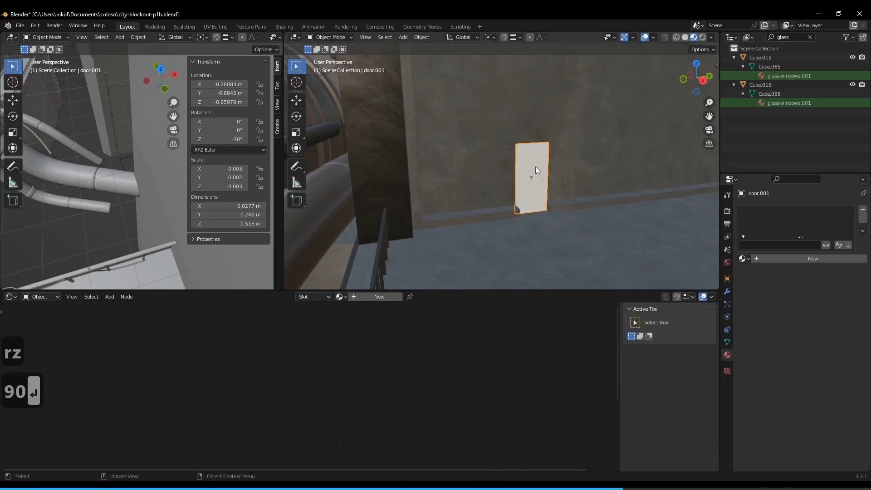
key("x")
left_click(535, 167)
- Duplicate the textured terrace door along its local Y axis onto the remaining white placeholder door
middle_click_drag(546, 180, 455, 230)
left_click(441, 174)
key("shift+d")
key("x")
key("y")
key("y")
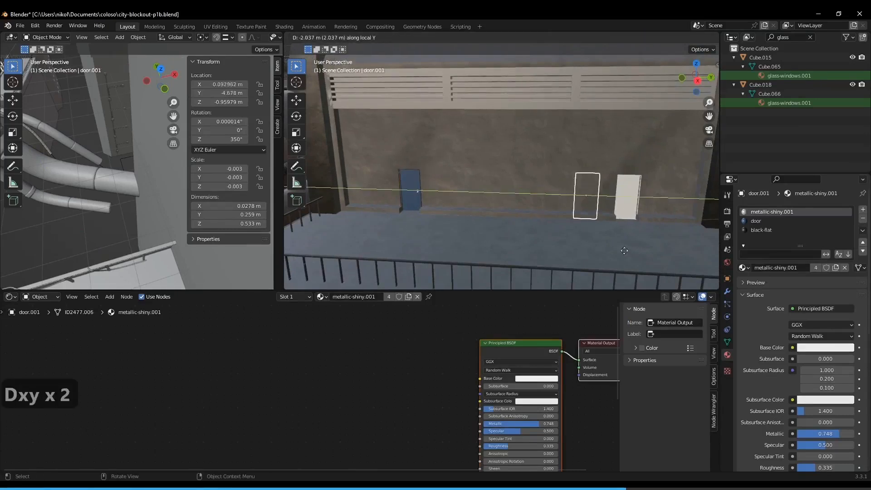
left_click(656, 251)
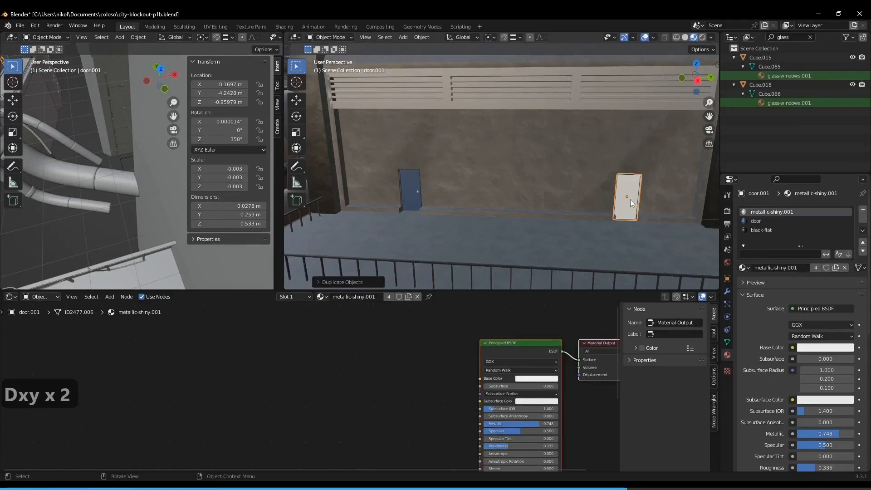
key("x")
left_click(626, 206)
key("ctrl+z")
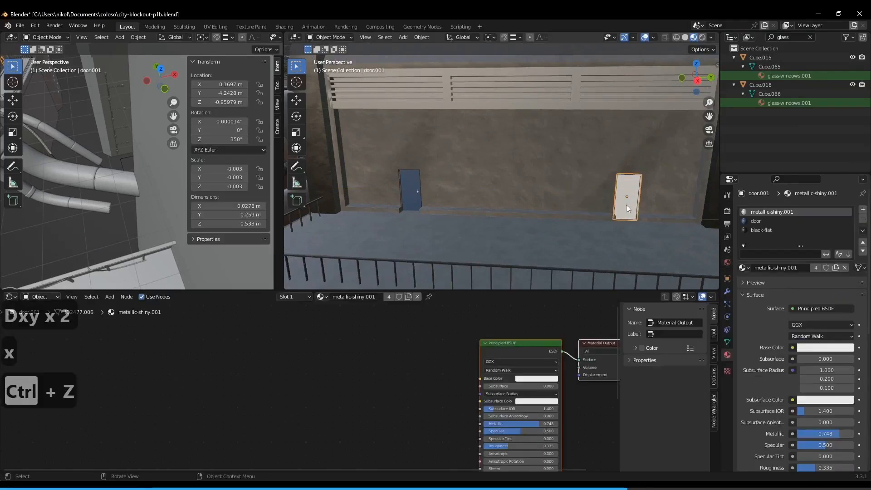
- Delete the remaining white placeholder door on the terrace wall
key("x")
left_click(632, 203)
- Narrow the second terrace door along the Y axis to a width of about 0.254 m
scroll(587, 214, "up", 5)
scroll(663, 215, "up", 4)
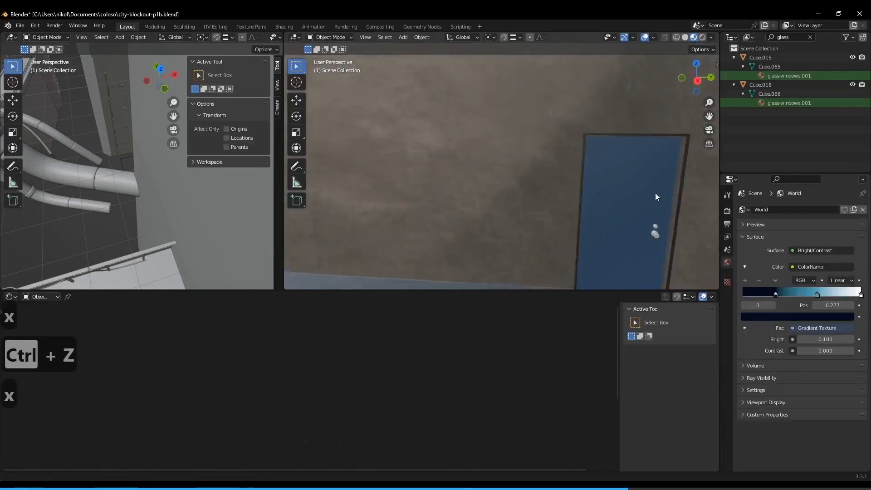
left_click(627, 195)
key("s")
key("x")
right_click(647, 217)
key("s")
key("y")
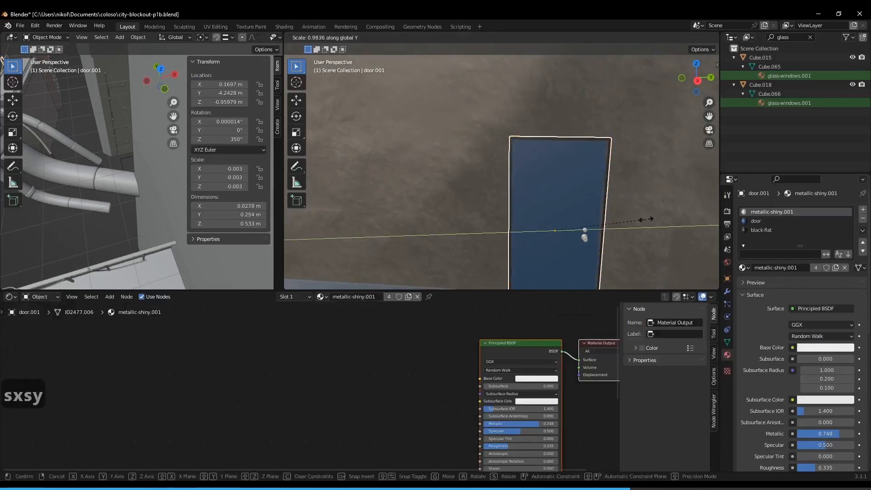
left_click(644, 219)
- Nudge the second terrace door into its opening and lower it to a Z location of about -0.964 m
key("g")
key("z")
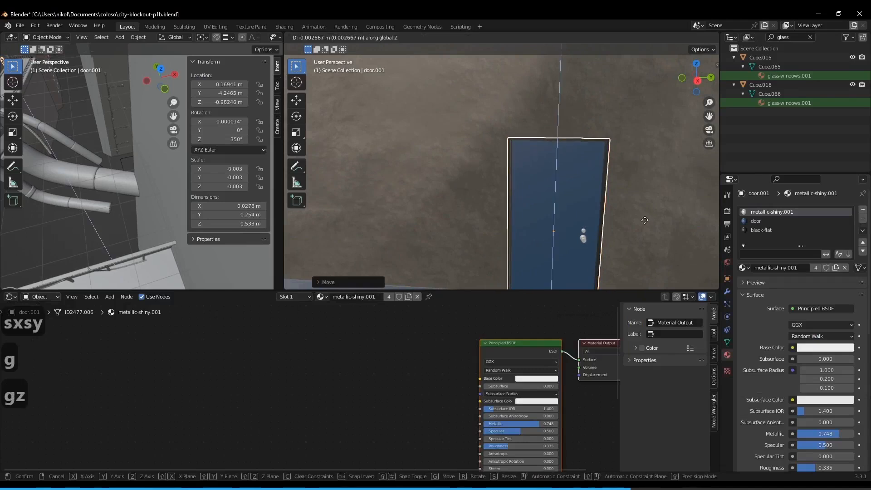
left_click(621, 211)
- Shift the first terrace door about 0.003 m along the Y axis to center it in its opening
middle_click_drag(621, 210, 617, 184)
middle_click_drag(492, 187, 521, 182, "shift")
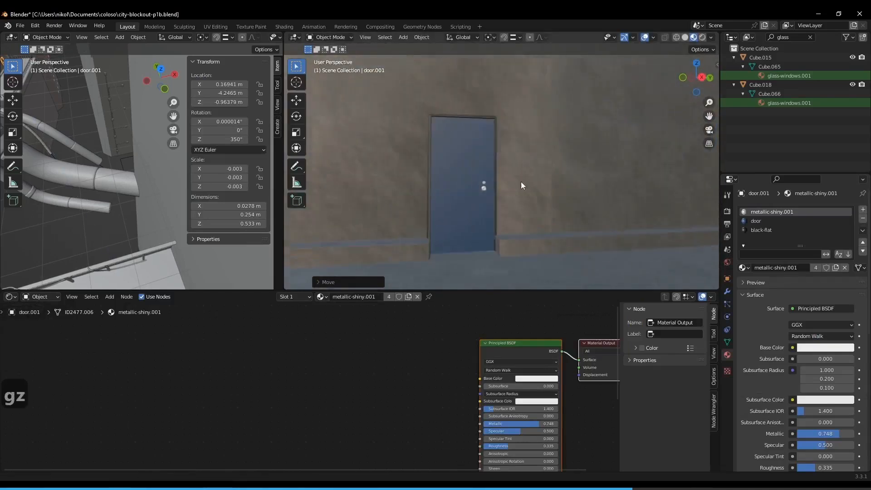
scroll(521, 182, "up", 2)
left_click(496, 182)
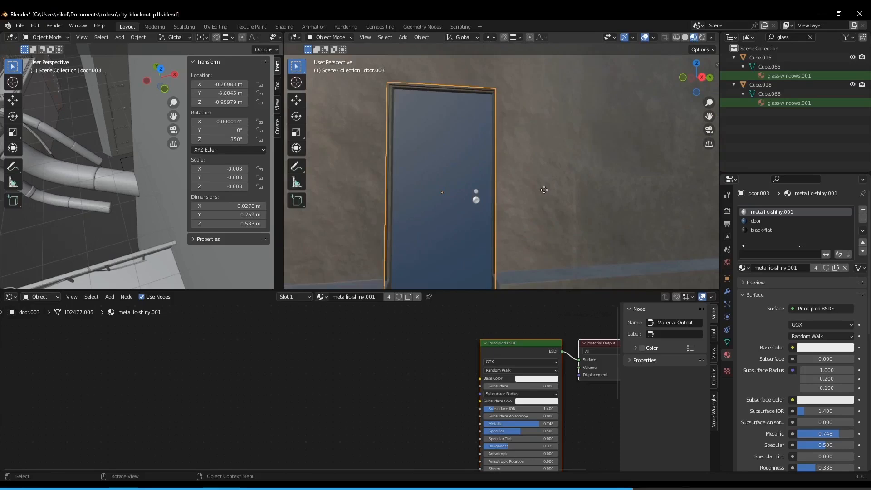
key("g")
key("y")
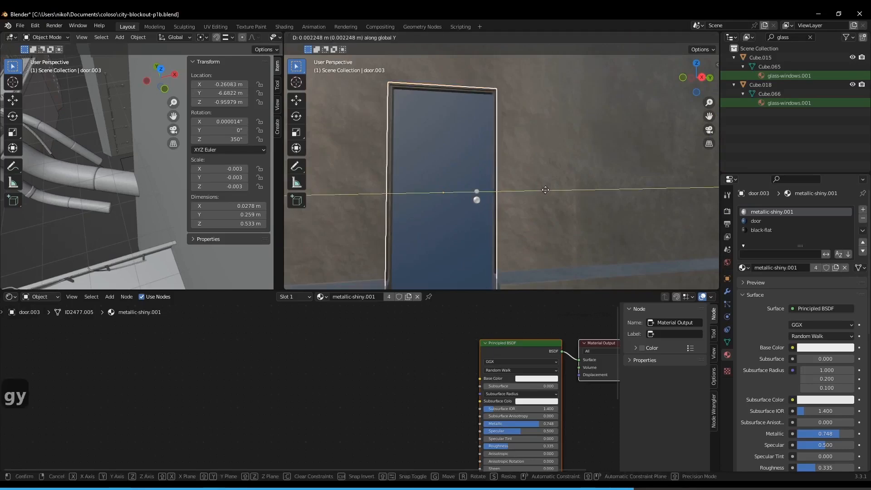
left_click(546, 190)
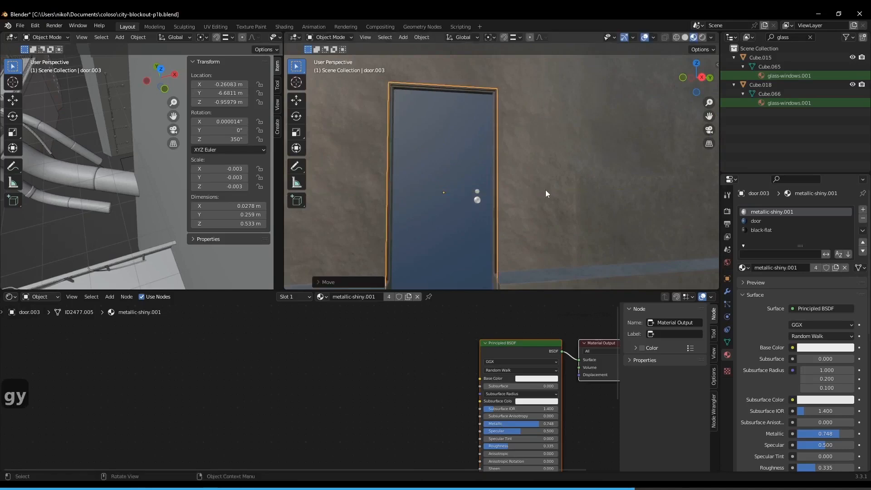
- Scale the first terrace door down uniformly to about 0.516 m high and narrow it along Y to about 0.245 m
key("s")
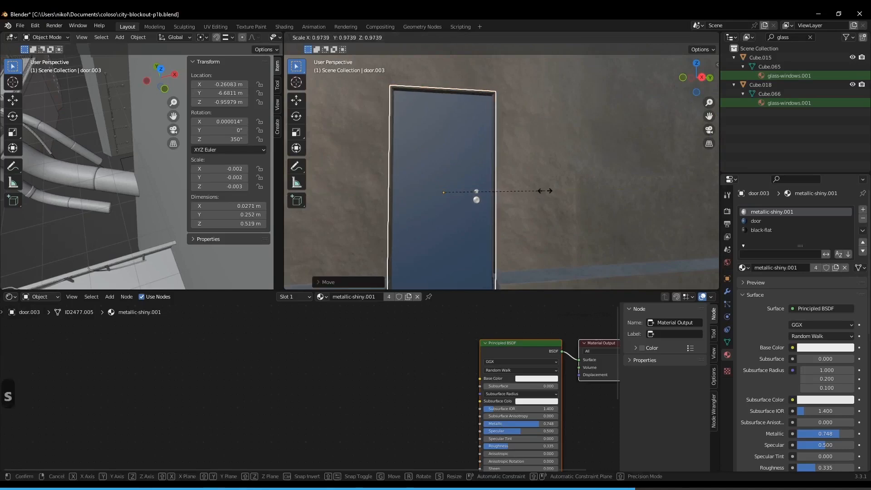
left_click(545, 190)
middle_click_drag(518, 176, 570, 198, "shift")
key("s")
key("y")
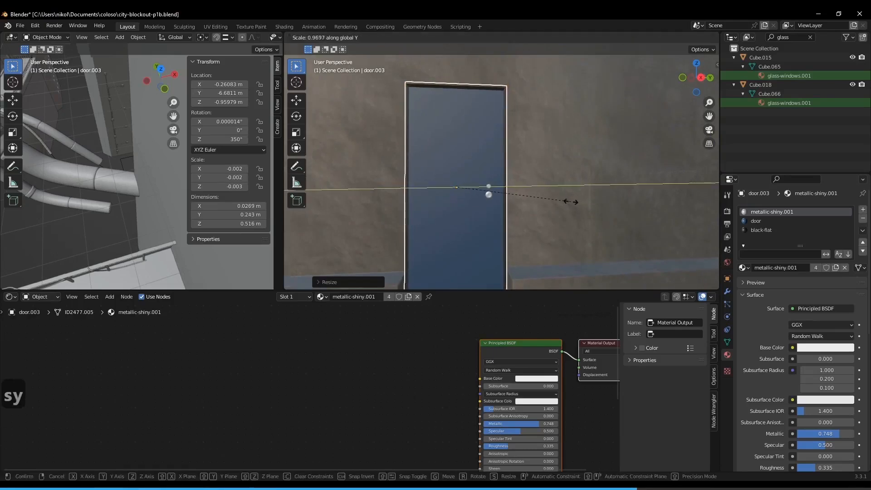
left_click(564, 194)
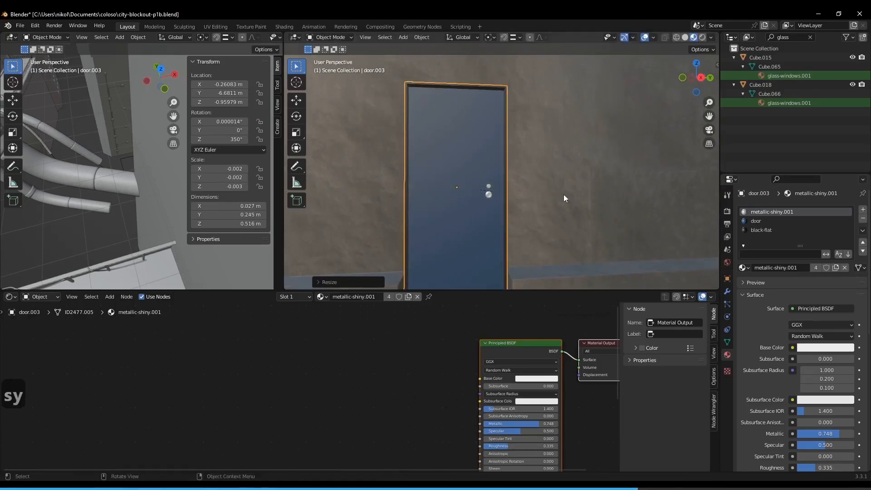
- Lower the first terrace door to a Z location of about -0.961 m and check its fit in the wall
key("g")
key("z")
left_click(551, 164)
middle_click_drag(550, 165, 602, 167)
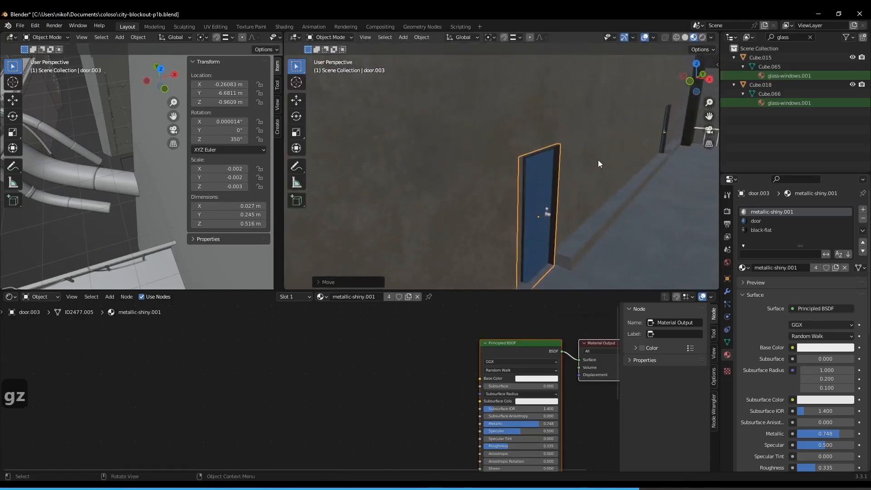
- Lower the bottom control point of the thin wall pipe between the blue door and red box to local X 1.031 m, reaching the floor
key("KP_0")
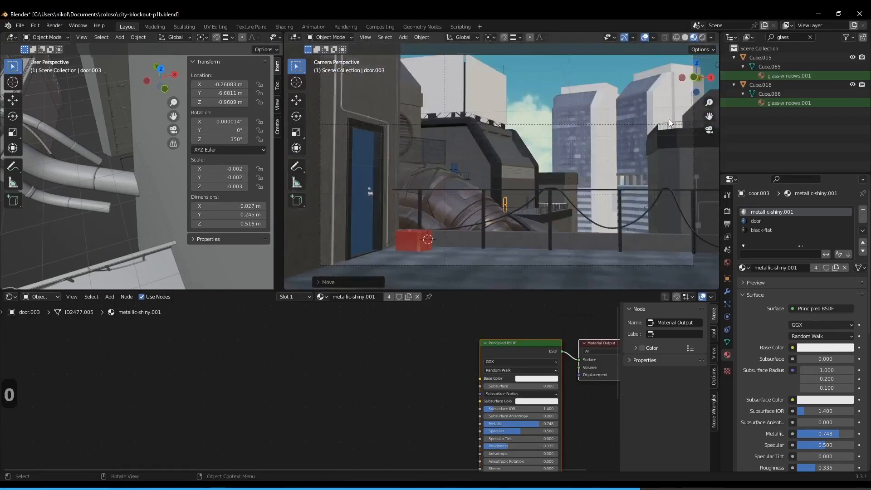
scroll(664, 122, "down", 1)
middle_click_drag(598, 155, 564, 176, "shift")
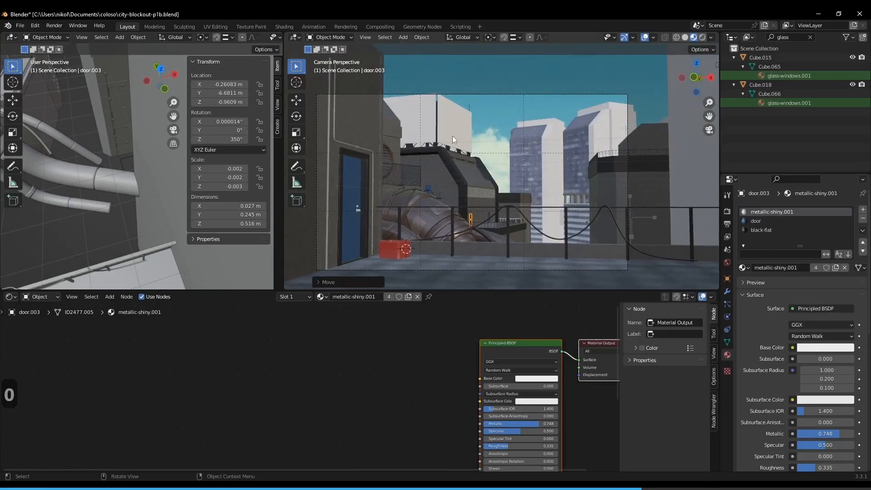
left_click(372, 253)
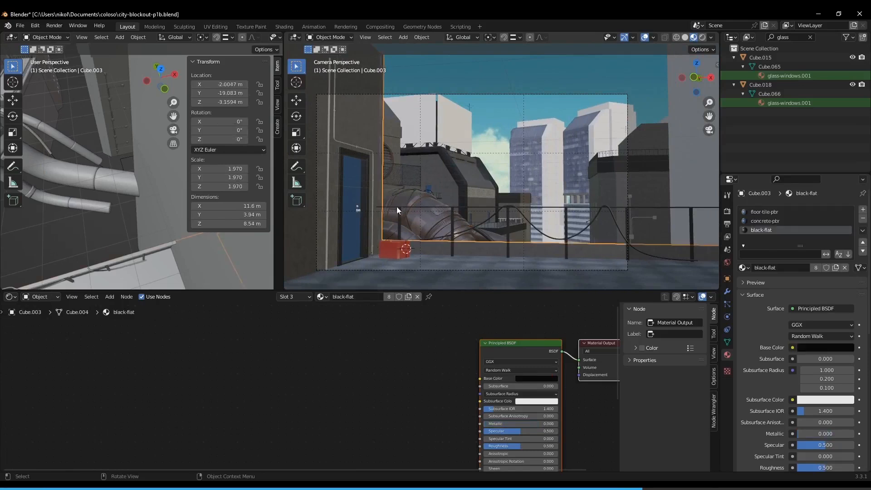
scroll(401, 210, "up", 6)
middle_click_drag(573, 128, 585, 127, "shift")
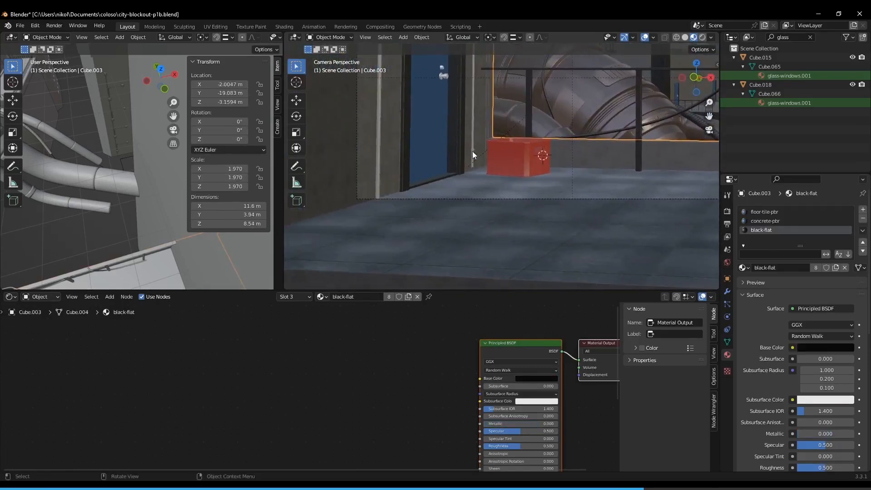
left_click(473, 121)
mouse_move(473, 120)
middle_mouse_down()
mouse_move(478, 131)
mouse_move(467, 122)
middle_mouse_up()
key("Tab")
left_click_drag(463, 187, 436, 218)
key("KP_Decimal")
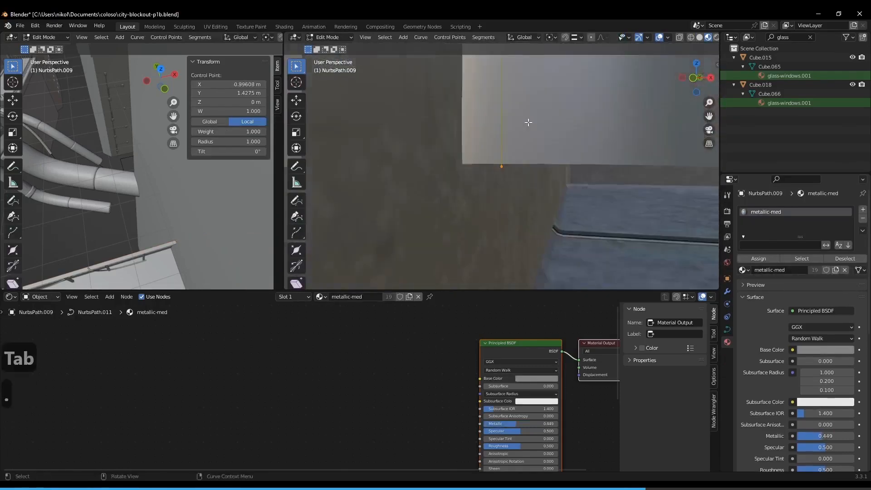
key("g")
key("z")
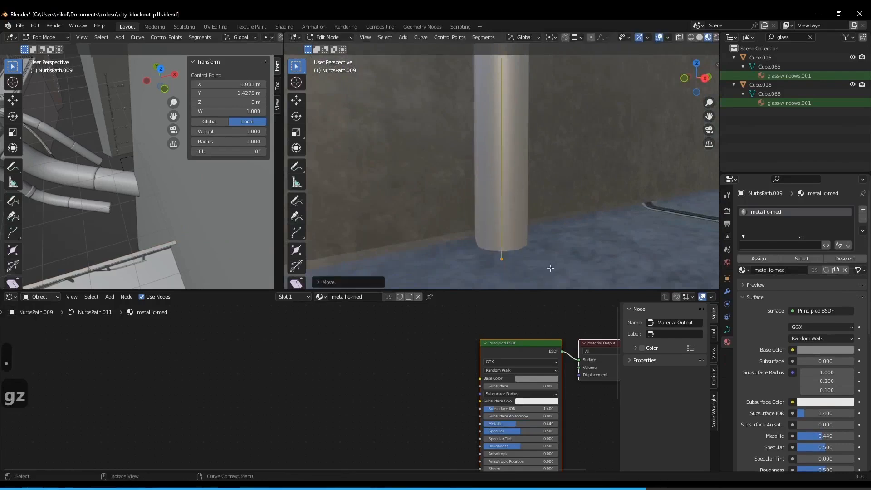
left_click(545, 230)
middle_click_drag(545, 230, 562, 234)
scroll(547, 214, "down", 12)
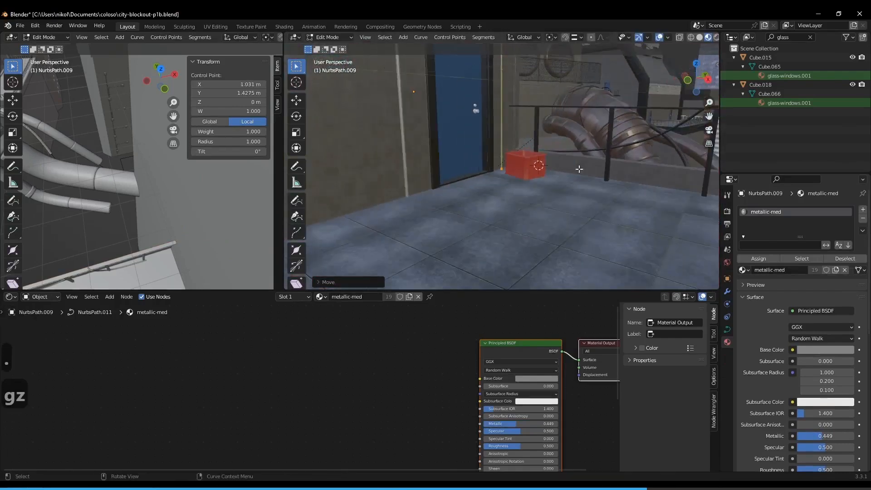
key("Tab")
- Check the lower end of the thin vertical pipe on the other side of the blue door, up close and through the camera
left_click(407, 173)
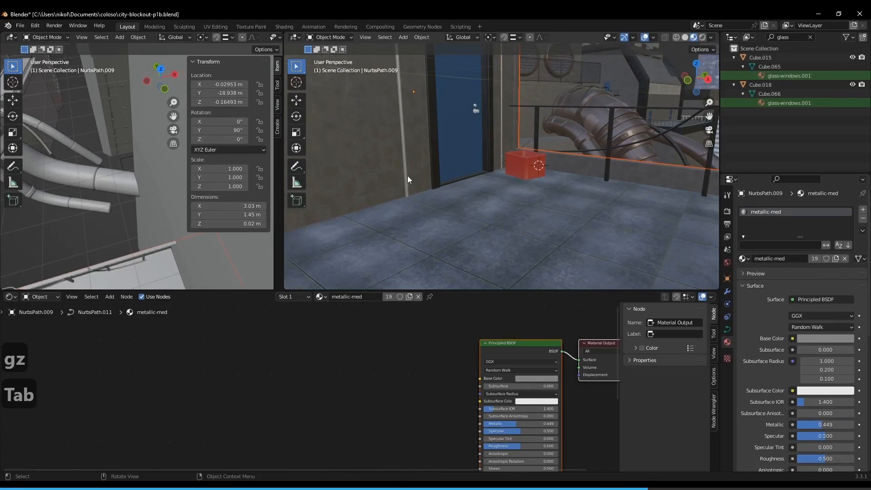
left_click(406, 176)
key("Tab")
scroll(490, 157, "down", 3)
key("Tab")
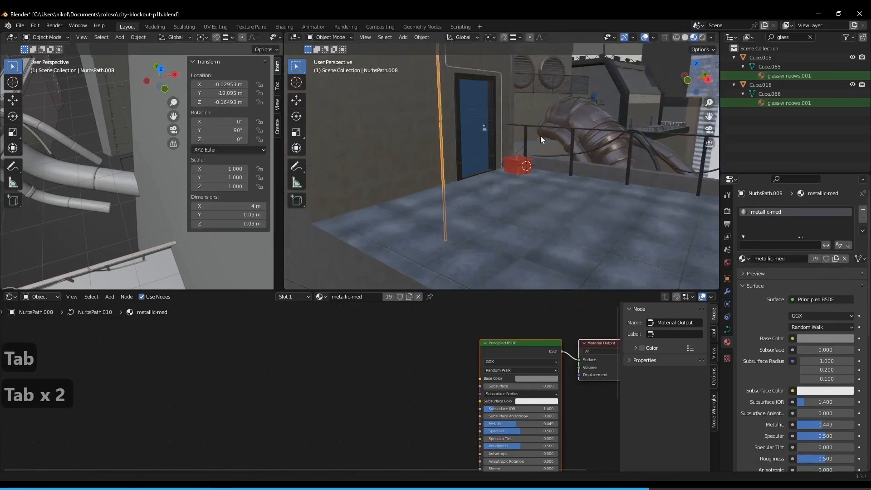
middle_click_drag(540, 135, 518, 171, "shift")
key("KP_0")
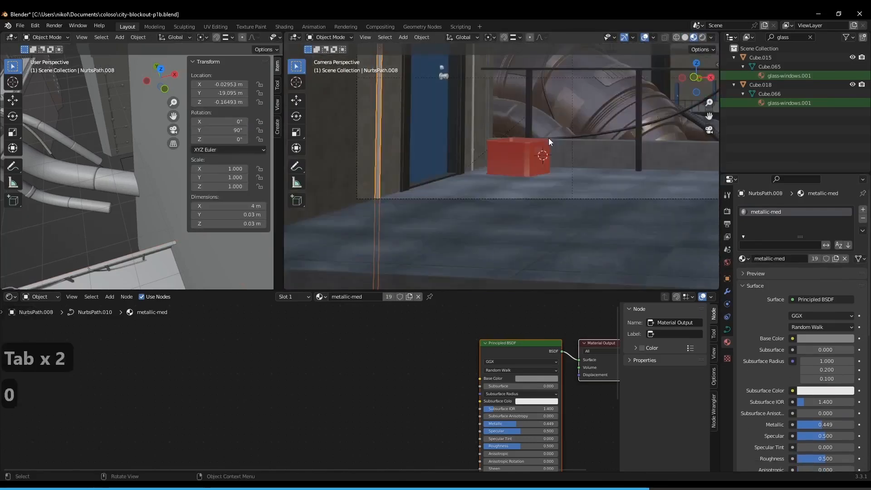
middle_click_drag(548, 138, 525, 182, "shift")
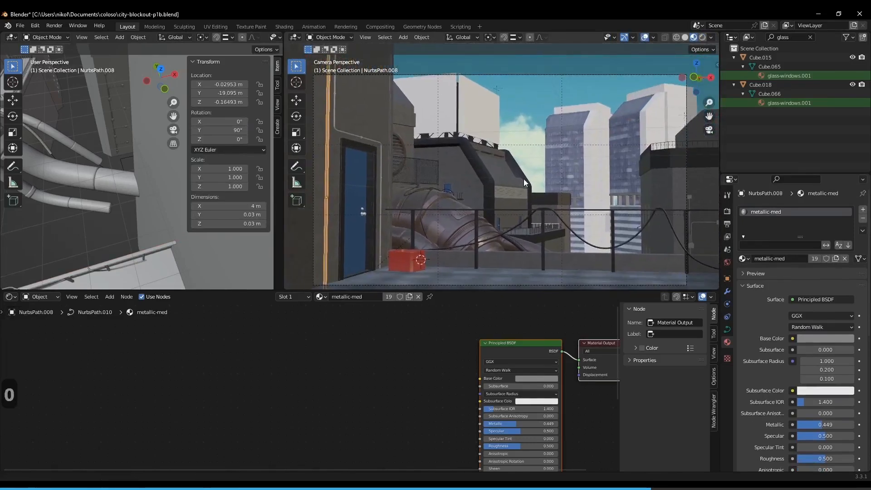
- Enlarge the 3D viewport and apply the Solidify modifier of the white rooftop sign panels
left_click_drag(451, 290, 452, 396)
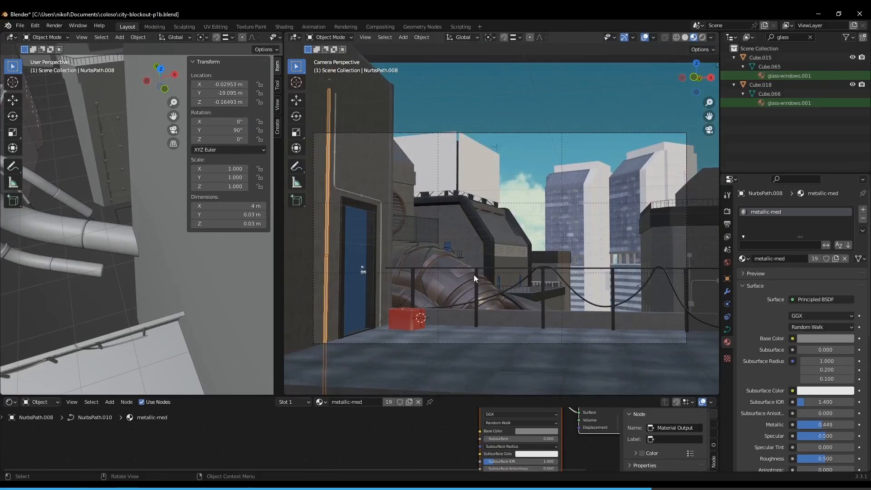
scroll(472, 270, "up", 2)
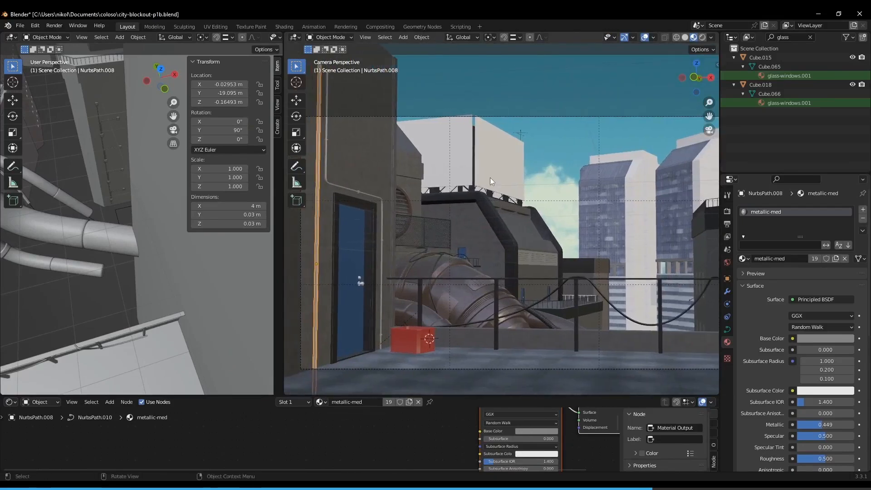
left_click(490, 181)
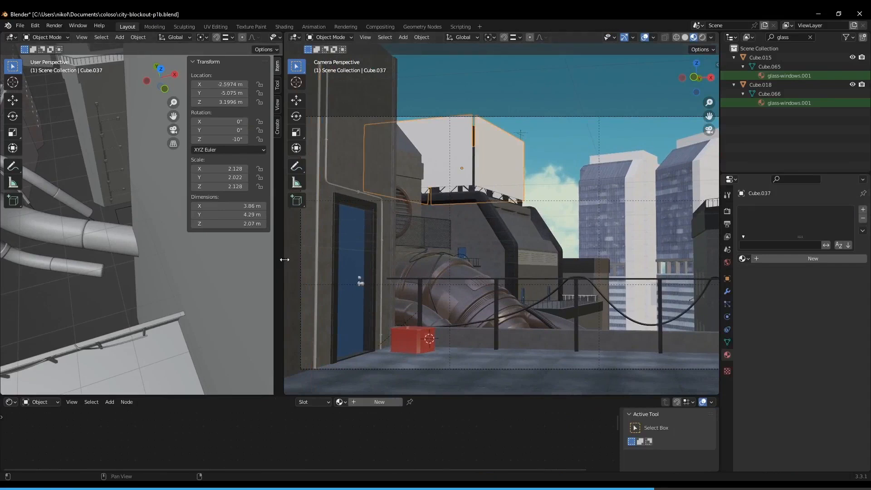
left_click_drag(284, 259, 292, 259)
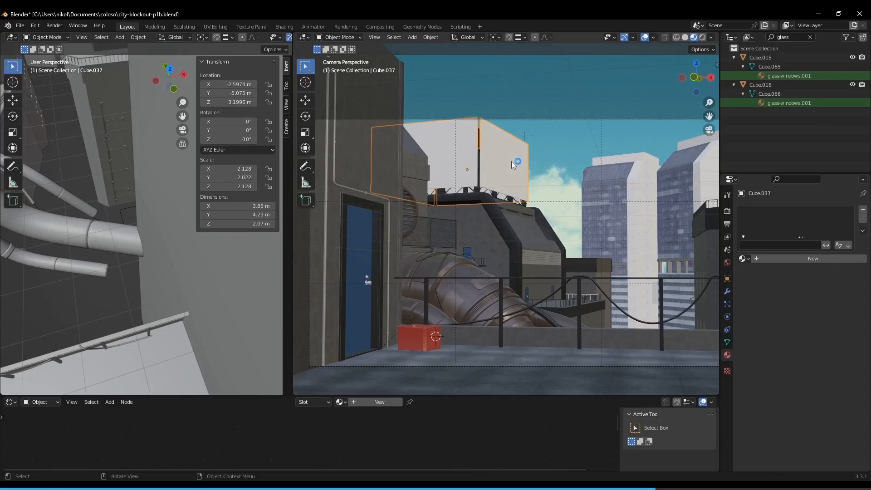
left_click(727, 292)
left_click(839, 225)
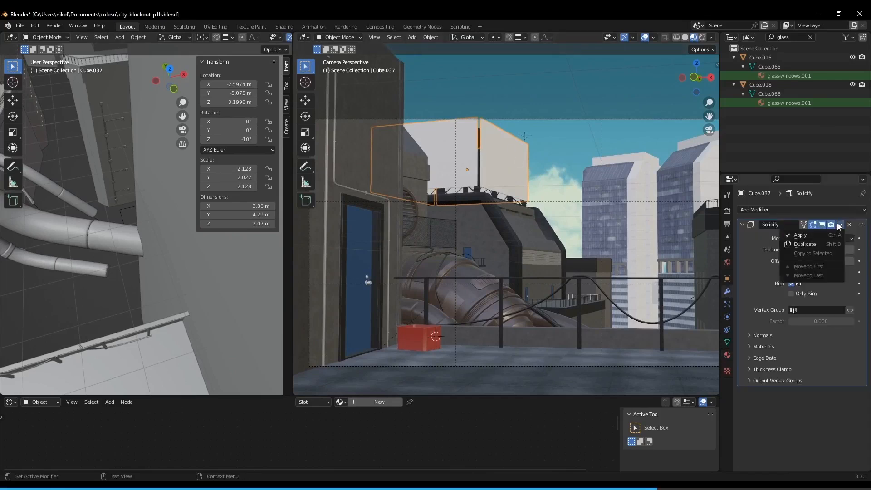
left_click(808, 232)
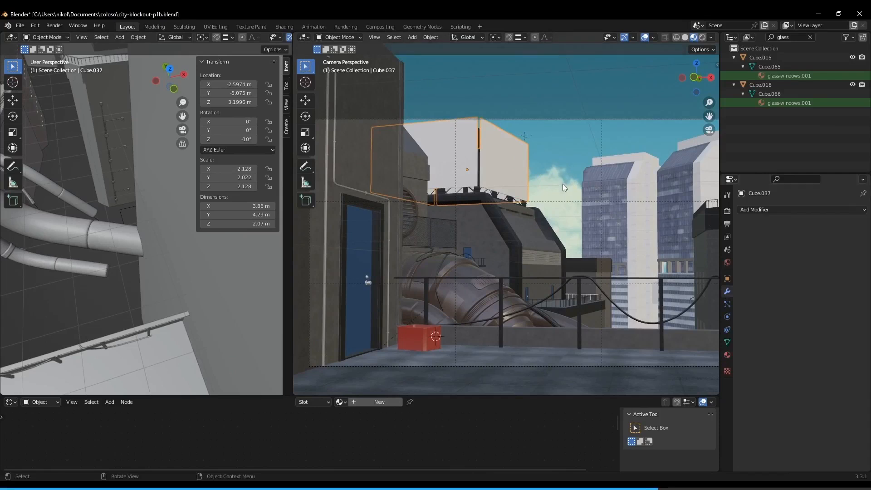
- UV-unwrap all faces of the white rooftop sign panels
middle_click_drag(570, 190, 531, 229)
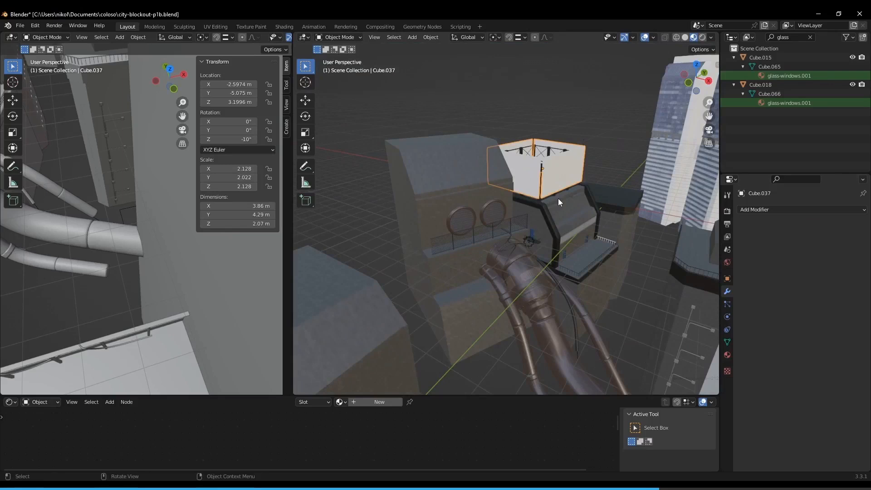
key("Tab")
key("a")
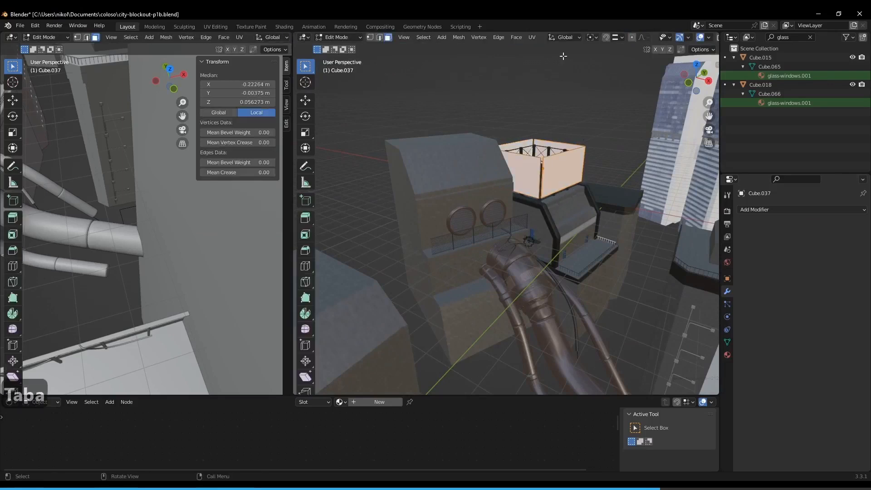
left_click(534, 38)
left_click(563, 60)
left_click(575, 131)
middle_click_drag(575, 131, 562, 224)
key("Tab")
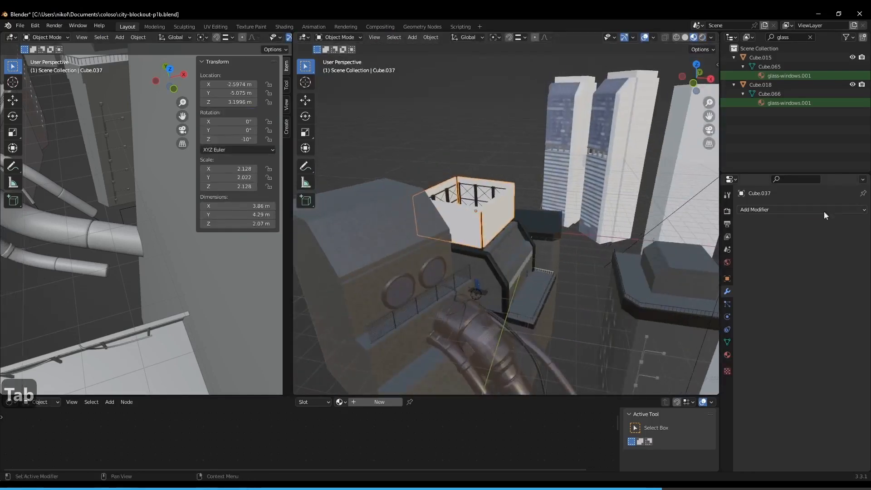
- Create a new material on the rooftop sign panels and name it sign-tex
left_click(728, 355)
left_click(778, 258)
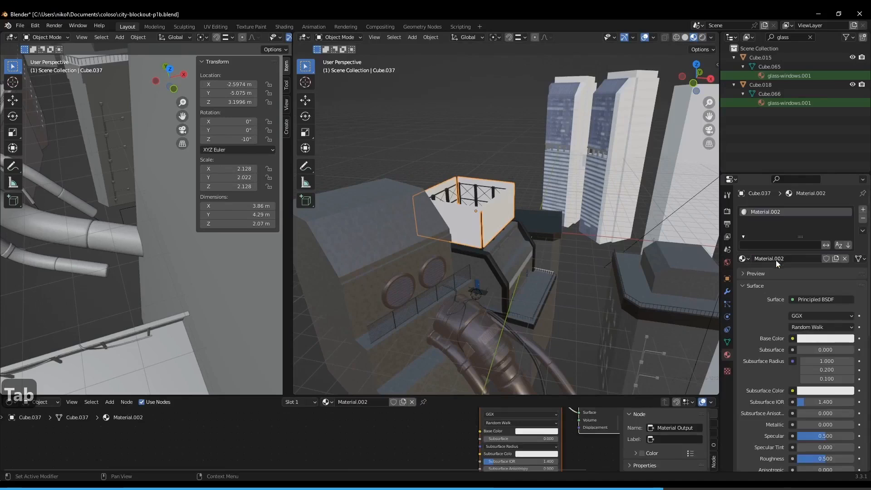
left_click(768, 257)
type("sign-tex")
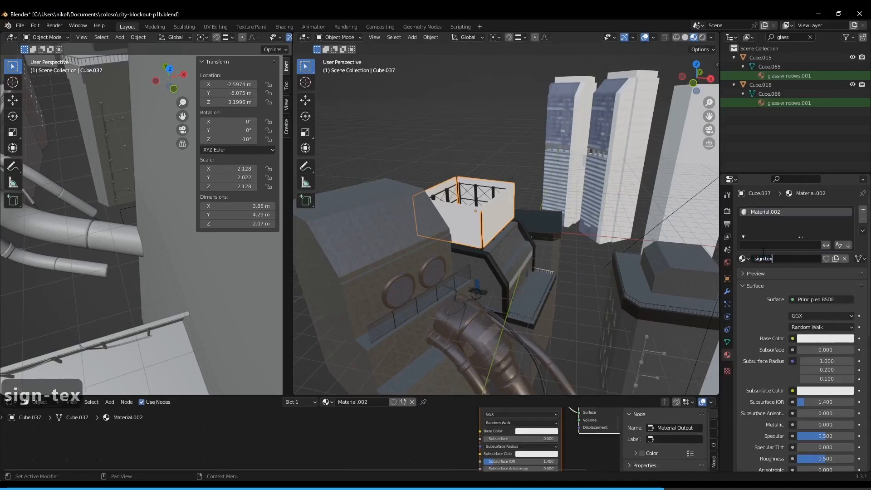
key("Return")
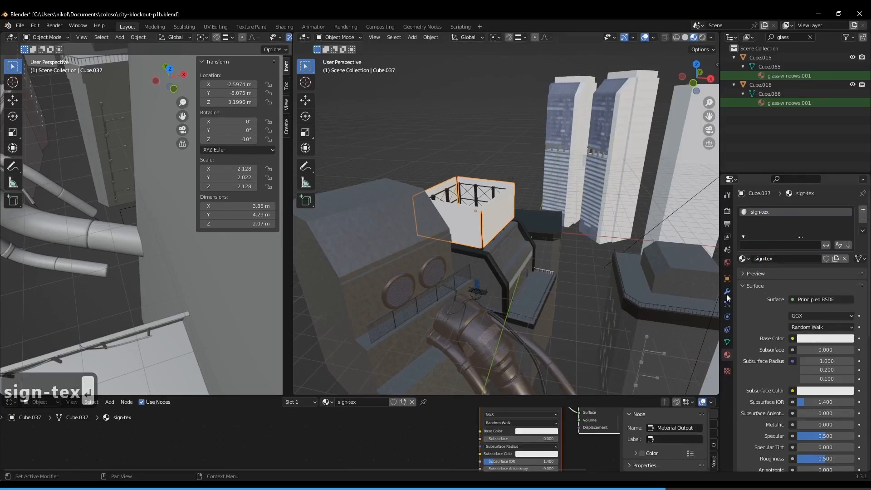
- Make more room for the node editor and add an Image Texture node beside the Principled BSDF of sign-tex
left_click_drag(483, 391, 485, 335)
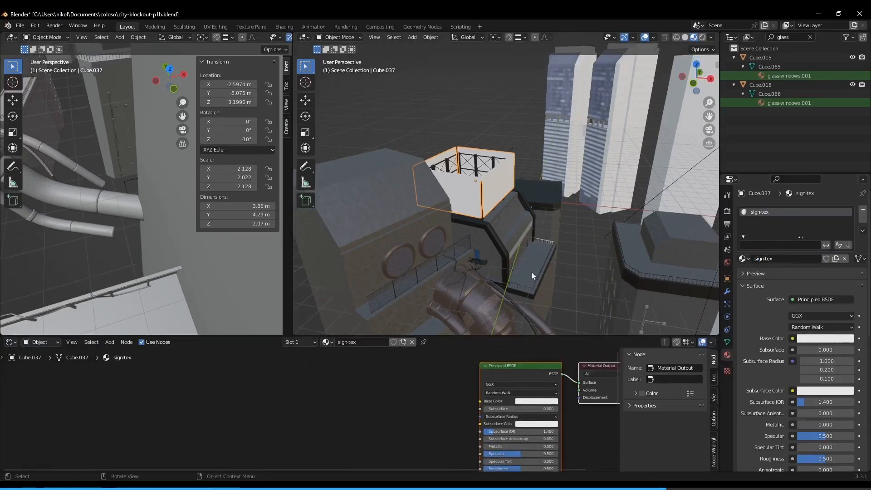
middle_click_drag(463, 381, 407, 383)
scroll(407, 383, "down", 1)
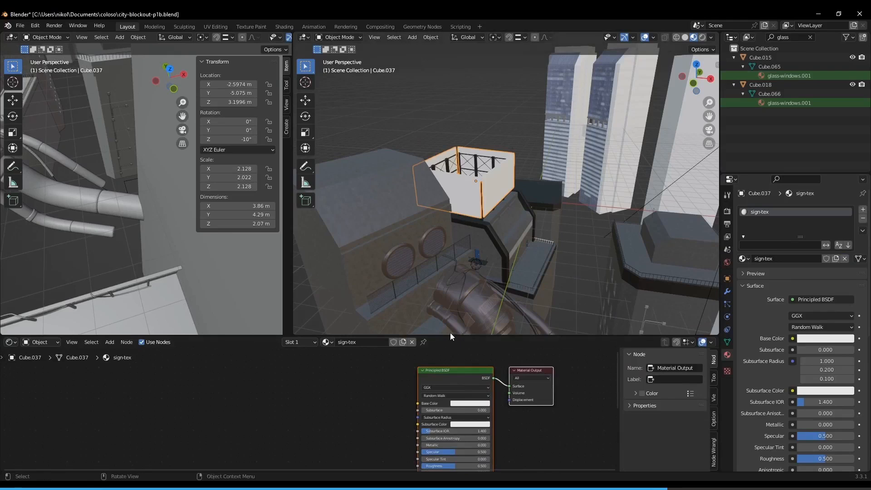
left_click_drag(447, 335, 454, 274)
middle_click_drag(490, 331, 507, 316)
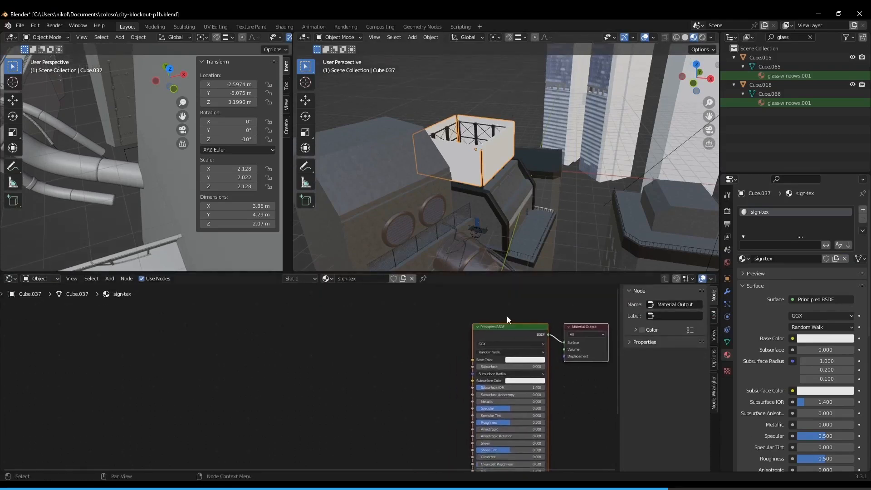
left_click(496, 333)
key("shift+a")
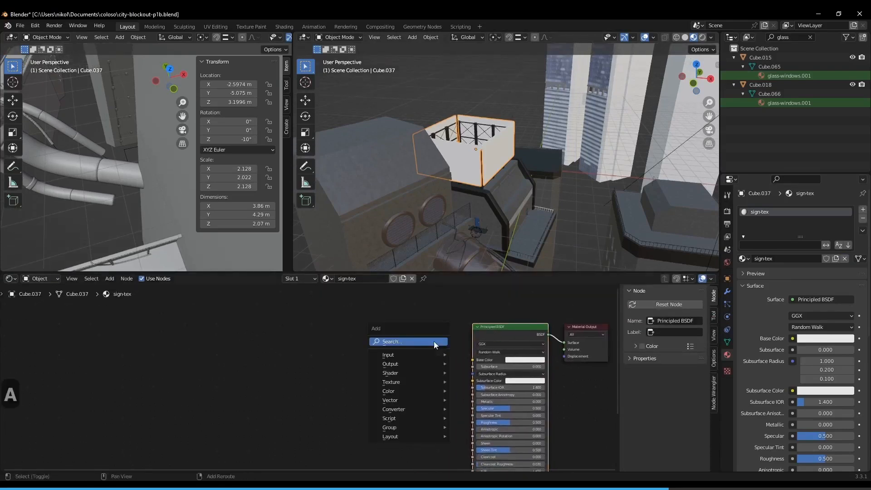
left_click(433, 341)
type("image")
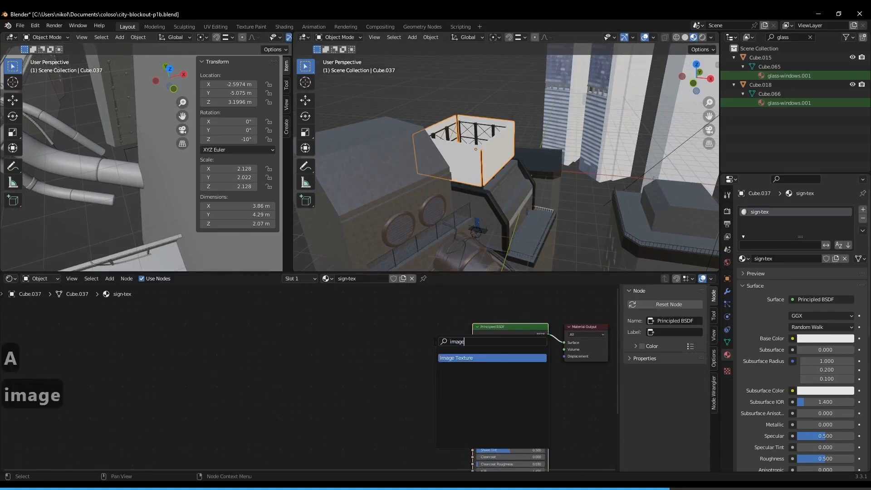
key("Return")
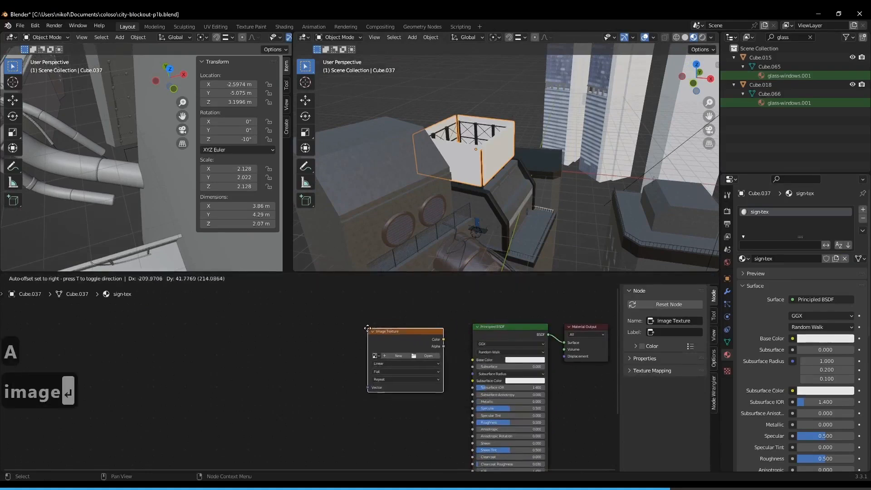
left_click(367, 331)
- Add a Mapping node in front of the Image Texture node
key("shift+a")
left_click(322, 356)
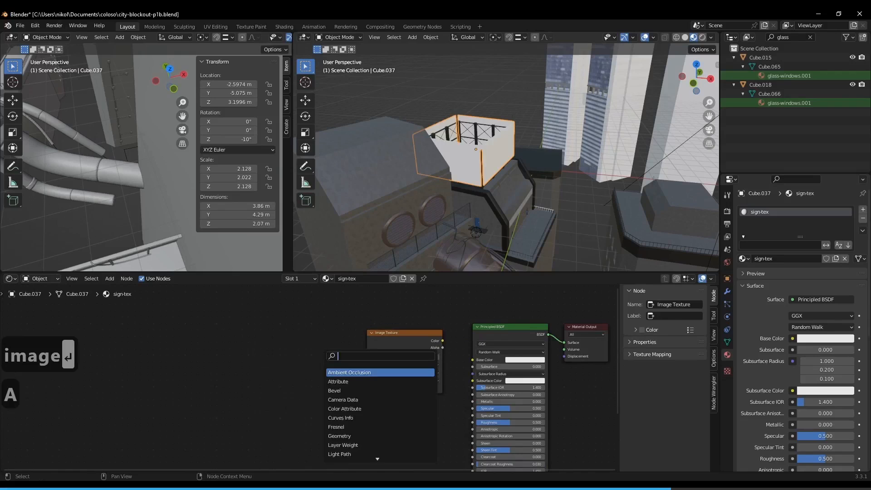
type("mapping")
key("Return")
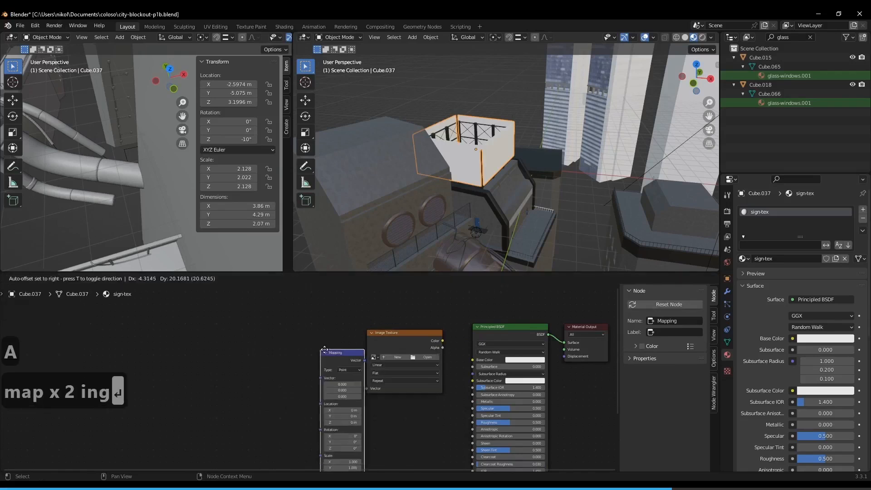
left_click(300, 337)
- Add a Texture Coordinate node in front of the Mapping node
middle_click_drag(265, 348, 283, 346)
key("shift+a")
left_click(283, 347)
type("texture coo")
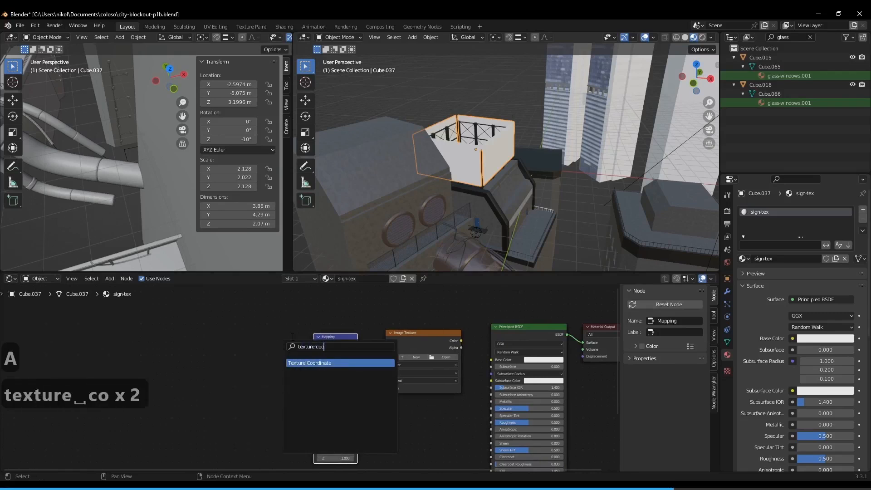
key("Return")
left_click(229, 348)
- Link UV coordinates to the Mapping vector, Mapping to the Image Texture vector, and Image Texture color to Base Color
left_click_drag(461, 340, 491, 359)
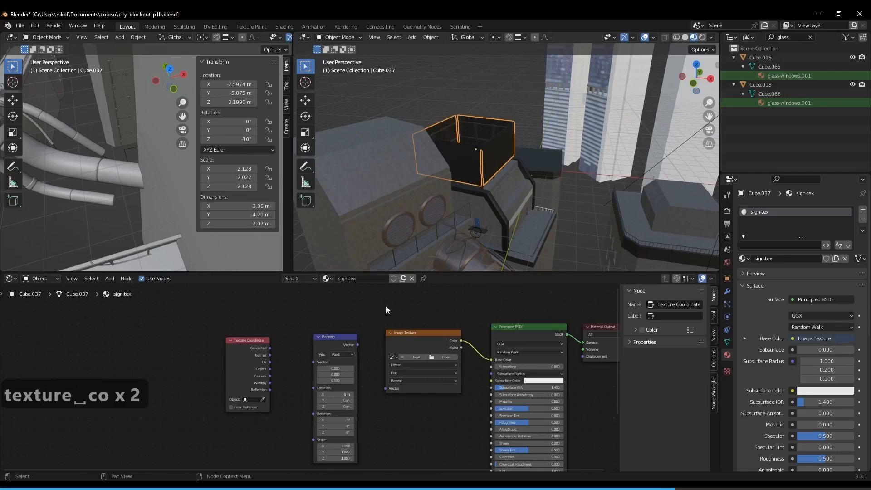
left_click_drag(357, 345, 385, 389)
left_click_drag(269, 363, 314, 362)
- Switch the 3D viewport showing the sign panels to Rendered shading
middle_click_drag(533, 216, 537, 222)
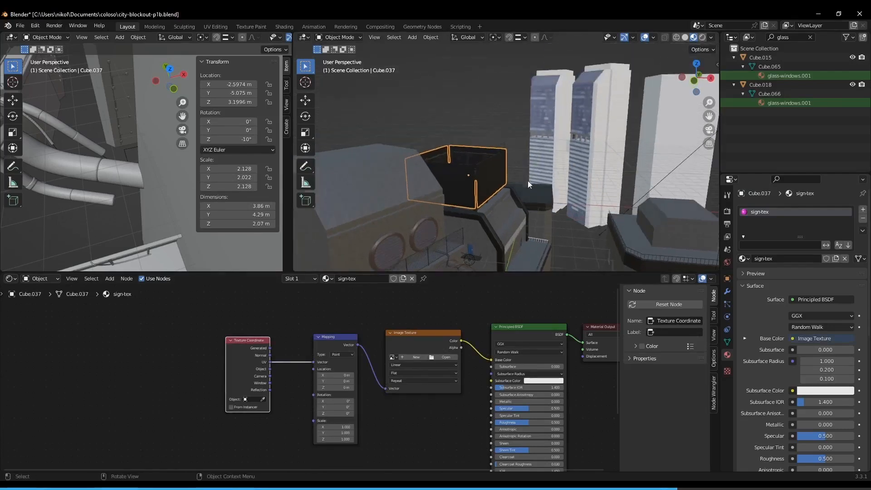
key("z")
left_click(531, 137)
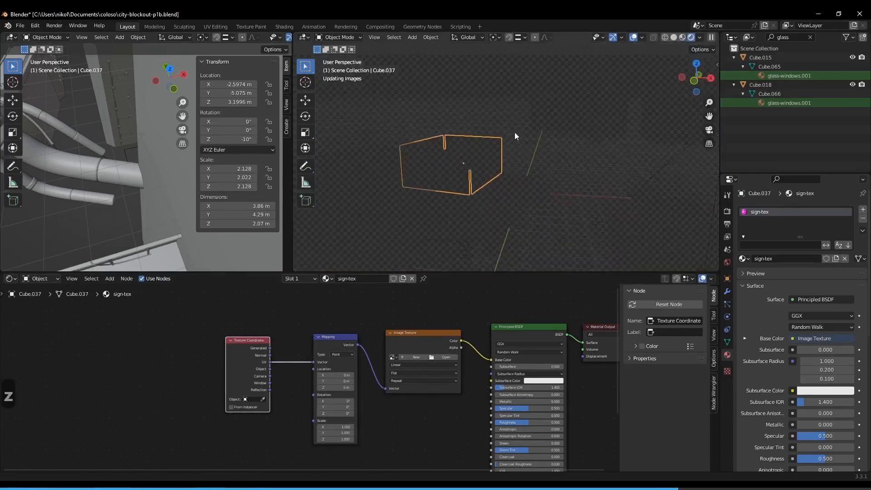
- Load signage-tex.png from the textures folder into the sign material's Image Texture node, with the 3D viewport in camera view
key("KP_0")
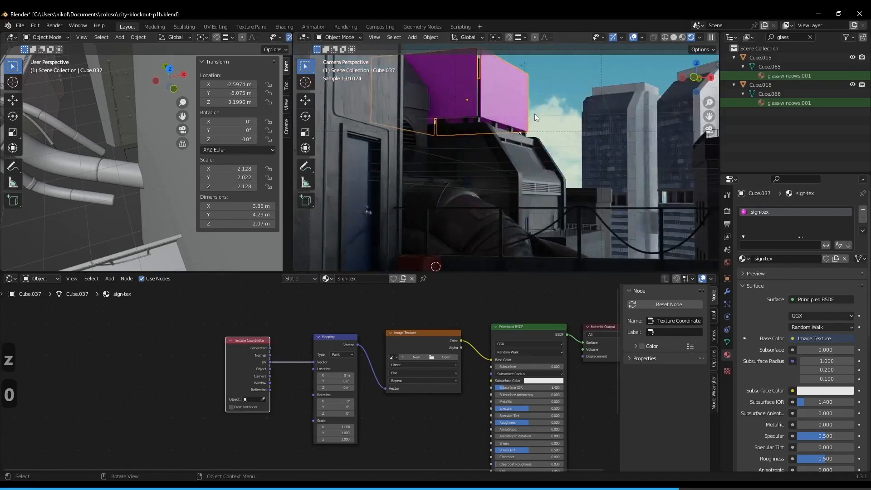
middle_click_drag(557, 126, 507, 155, "shift")
middle_click_drag(448, 358, 421, 330)
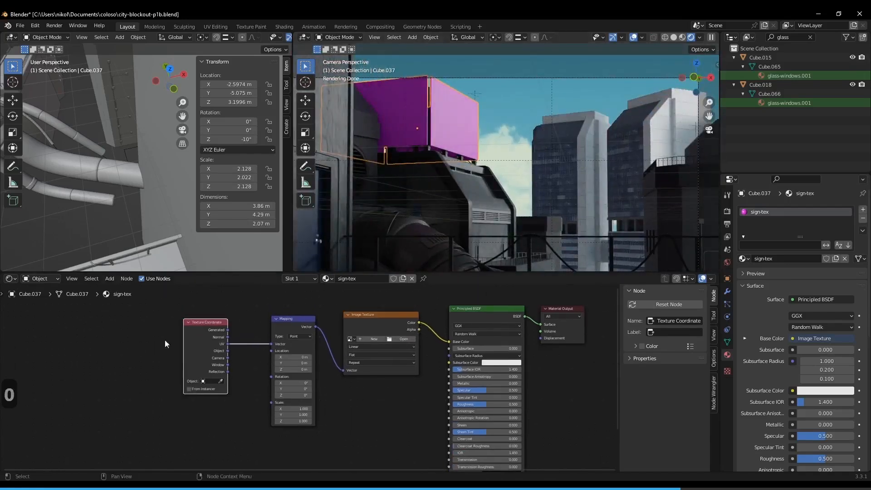
left_click(404, 339)
left_click(347, 201)
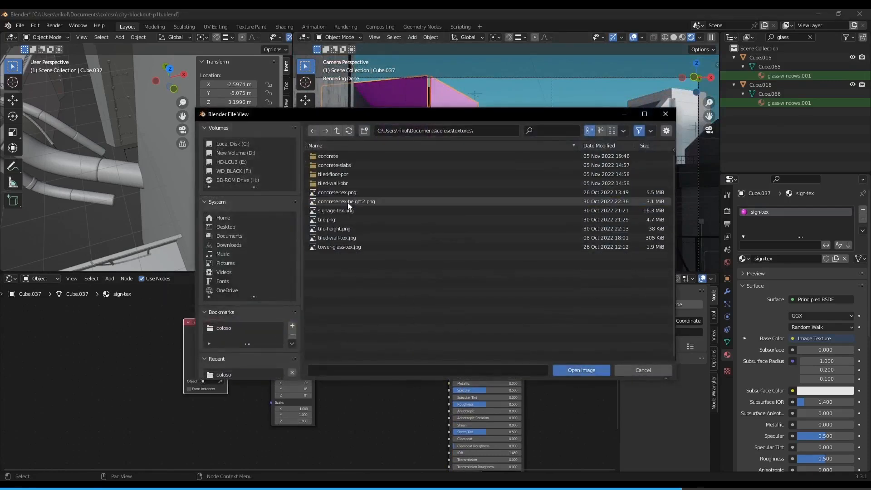
left_click(345, 211)
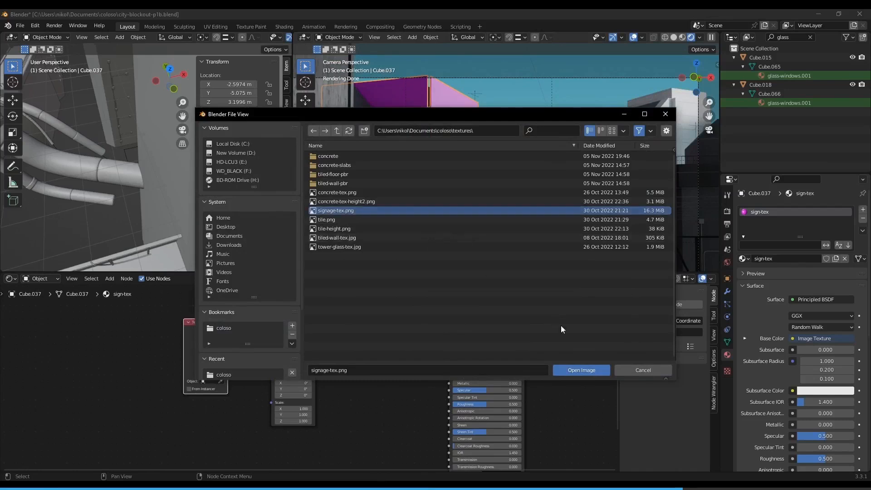
left_click(581, 369)
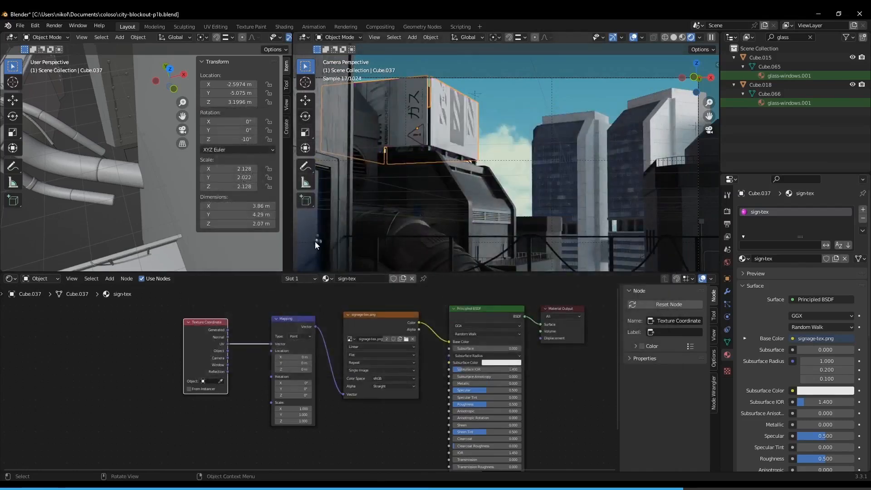
- Enlarge the two upper areas and change the solid-shaded 3D viewport into a UV Editor
left_click_drag(293, 252, 365, 252)
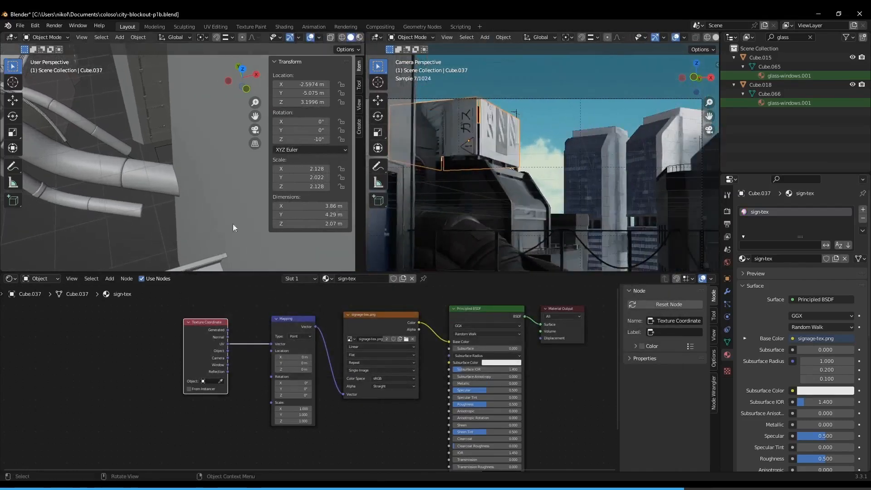
scroll(214, 263, "down", 3)
left_click_drag(255, 274, 255, 366)
left_click(11, 37)
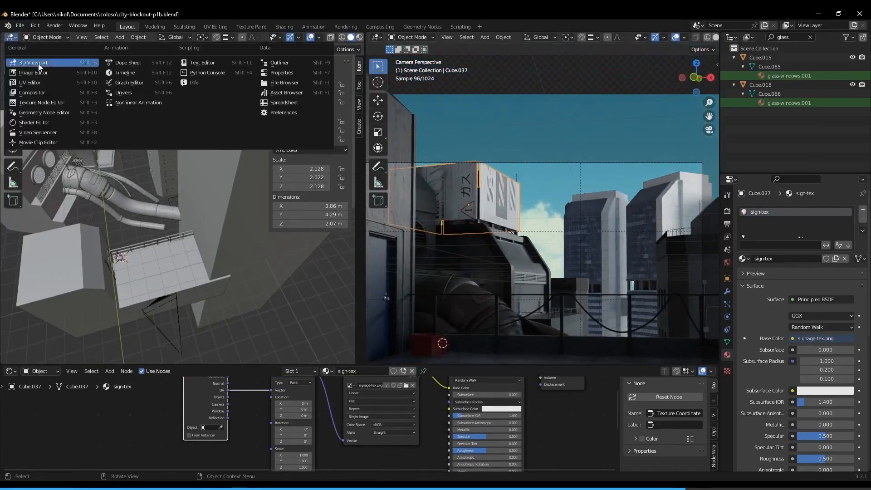
left_click(45, 86)
key("Caps_Lock")
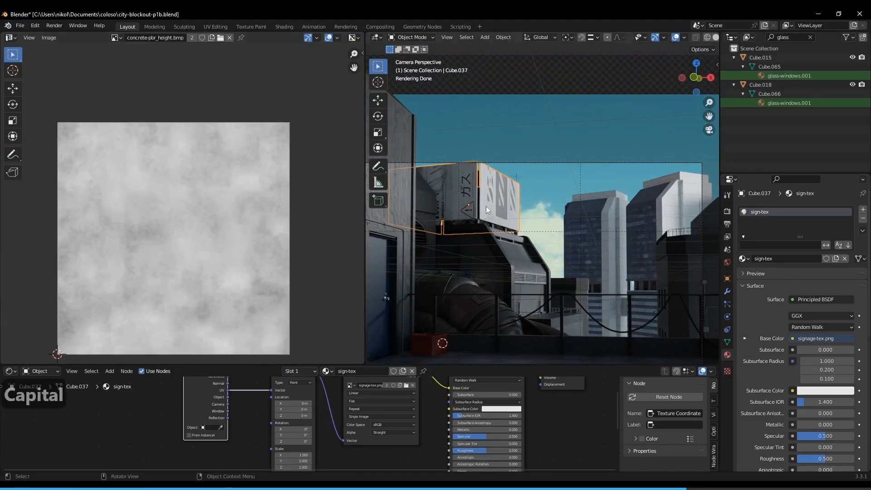
key("Caps_Lock")
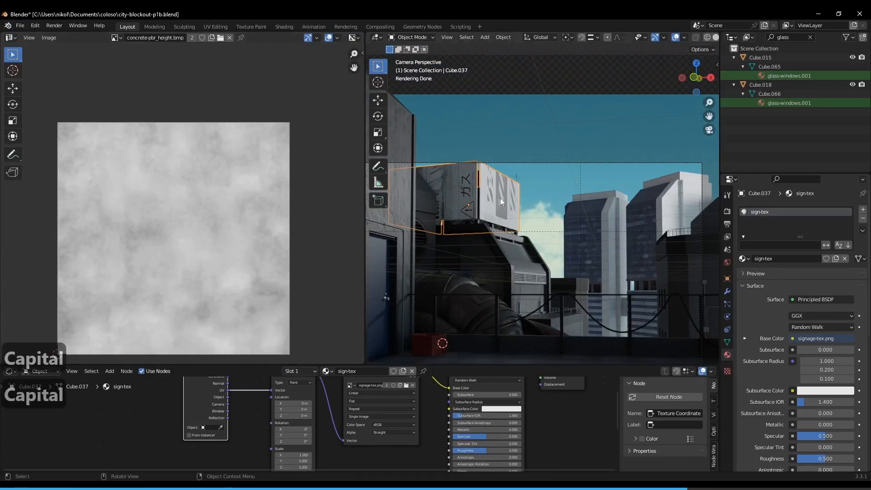
- In Edit Mode, select only the front face of the sunlit sign panel facing the skyline
key("Tab")
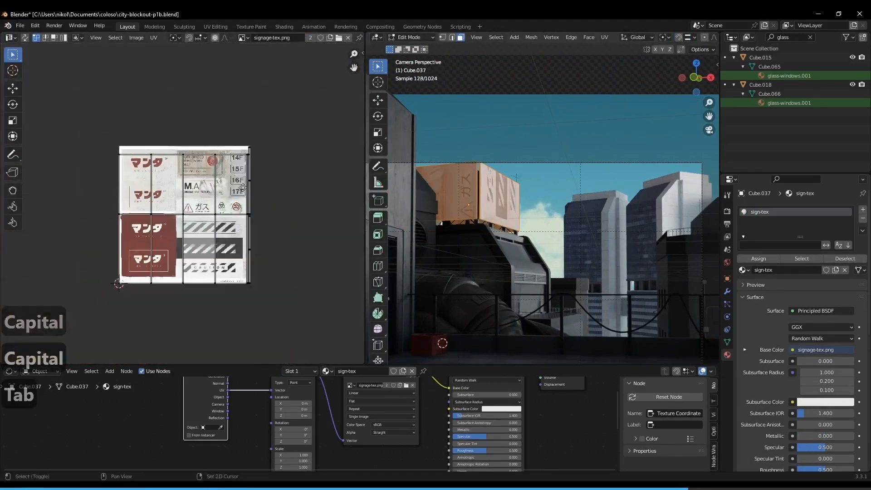
scroll(222, 191, "down", 2)
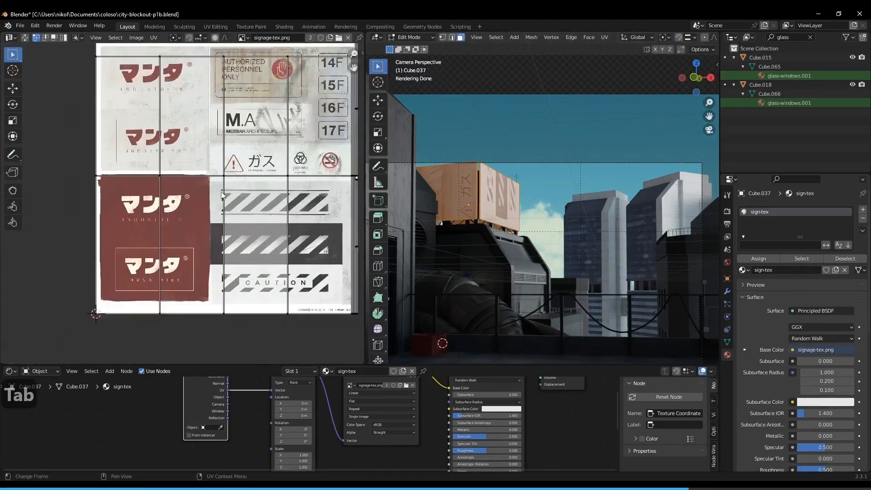
left_click(493, 202)
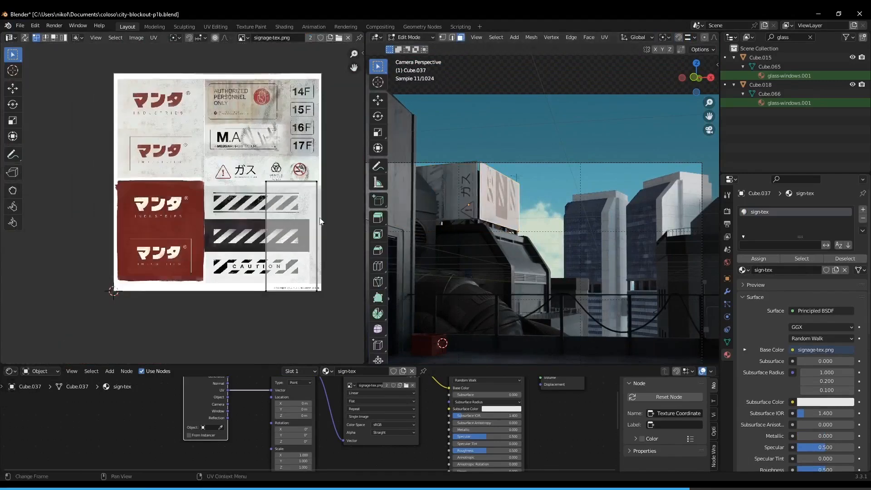
key("g")
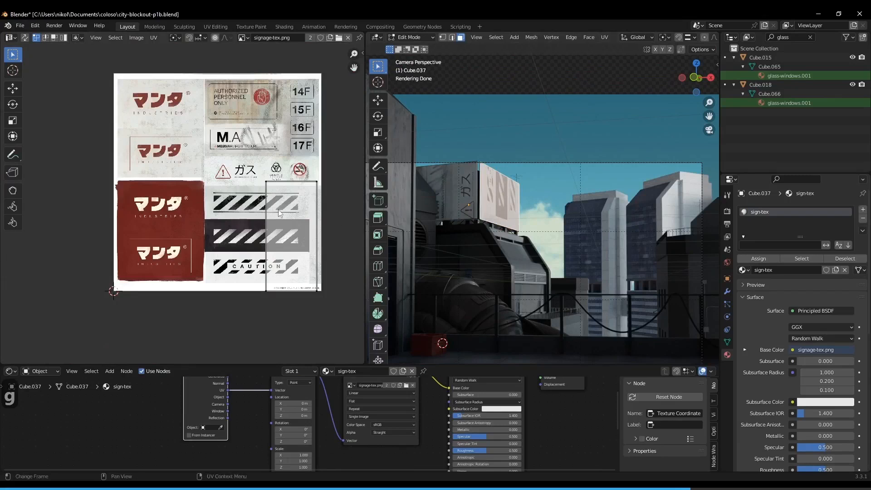
key("g")
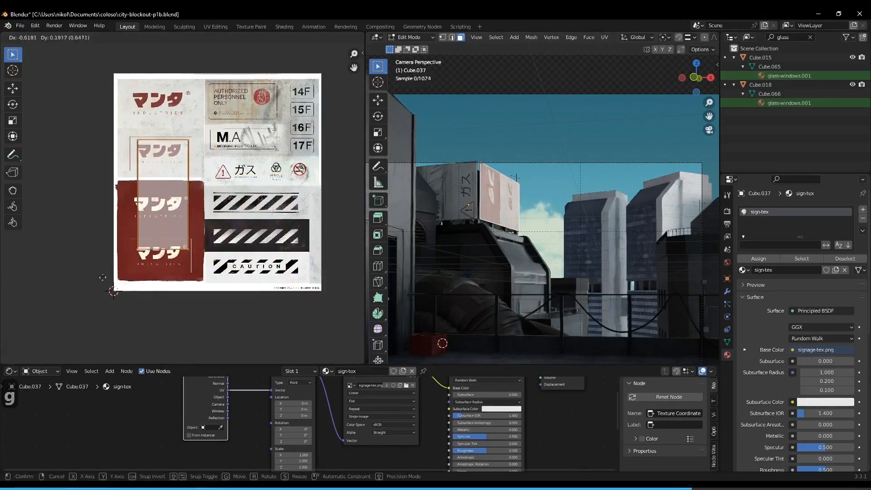
right_click(101, 298)
- Rotate the selected sign face's UV island a quarter turn so that it lies horizontally over the signage texture
scroll(248, 123, "up", 1)
middle_click_drag(248, 123, 230, 143)
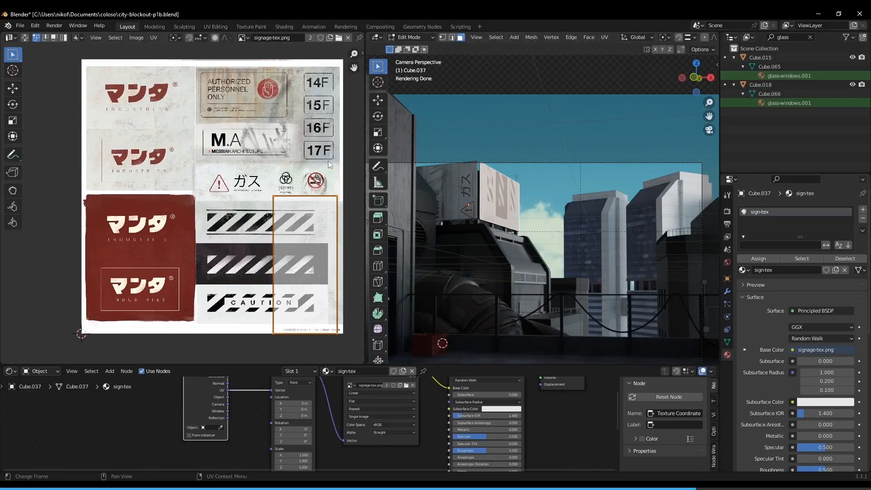
key("r")
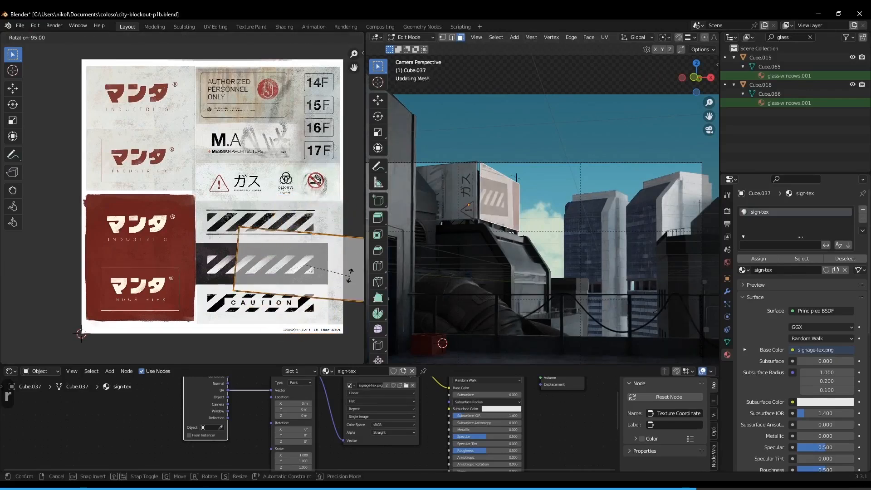
left_click(350, 274)
- Move the sign face's UV island onto the lower, framed マンタ logo in the texture's red block
key("g")
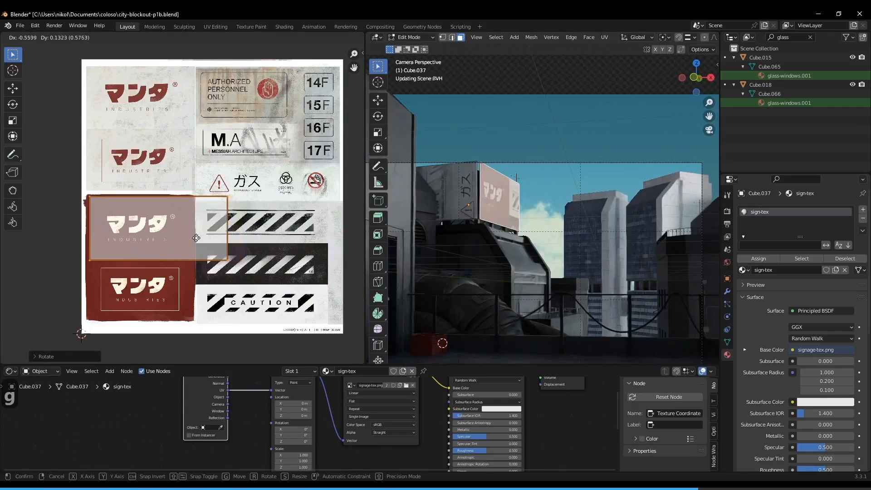
key("Escape")
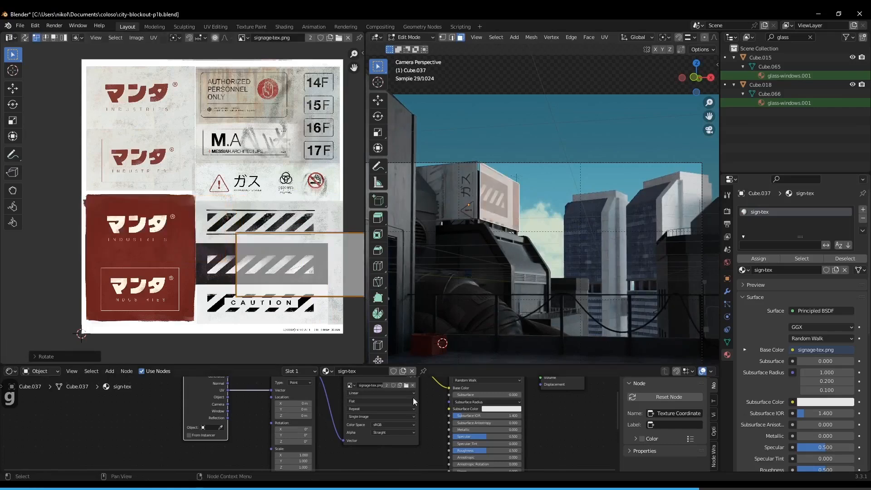
middle_click_drag(435, 396, 420, 416)
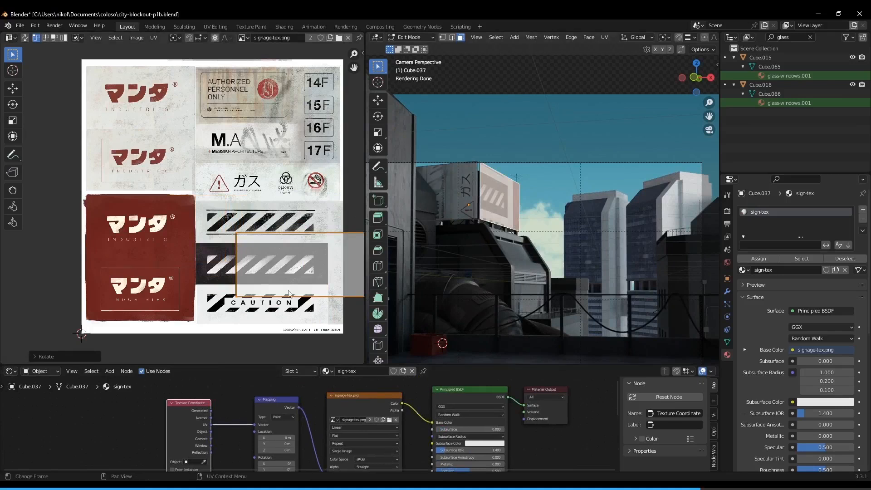
key("g")
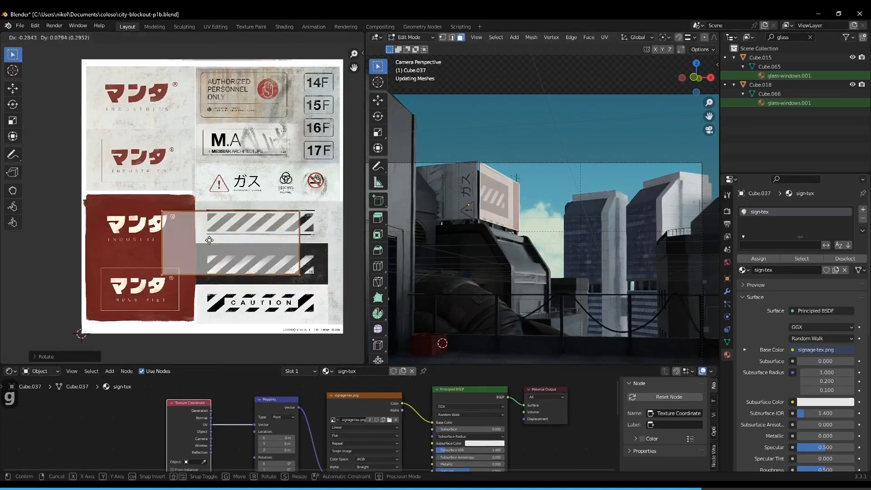
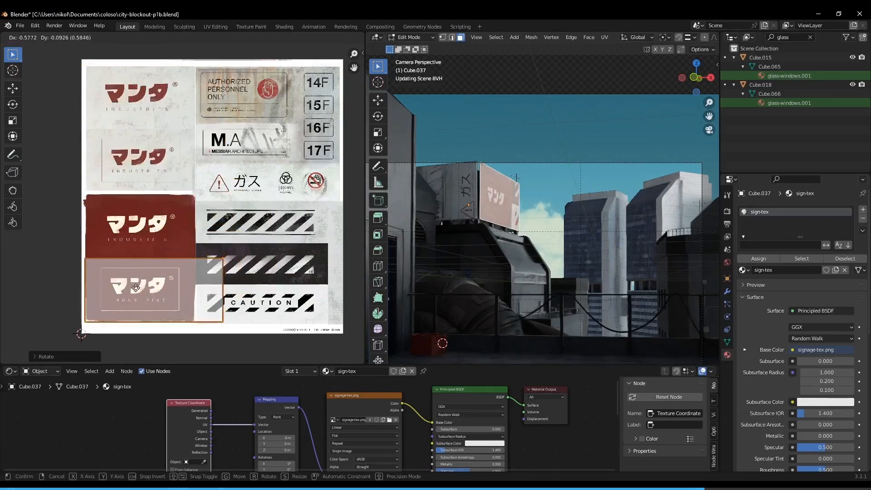
left_click(138, 288)
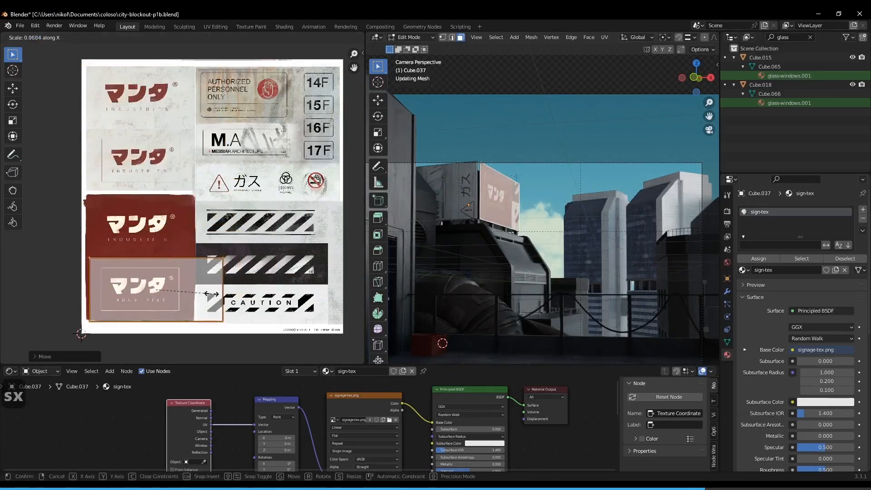
- Narrow the UV island along X, reposition it over the red block and scale it down around the framed logo
key("s")
key("x")
left_click(199, 297)
key("g")
left_click(183, 296)
key("s")
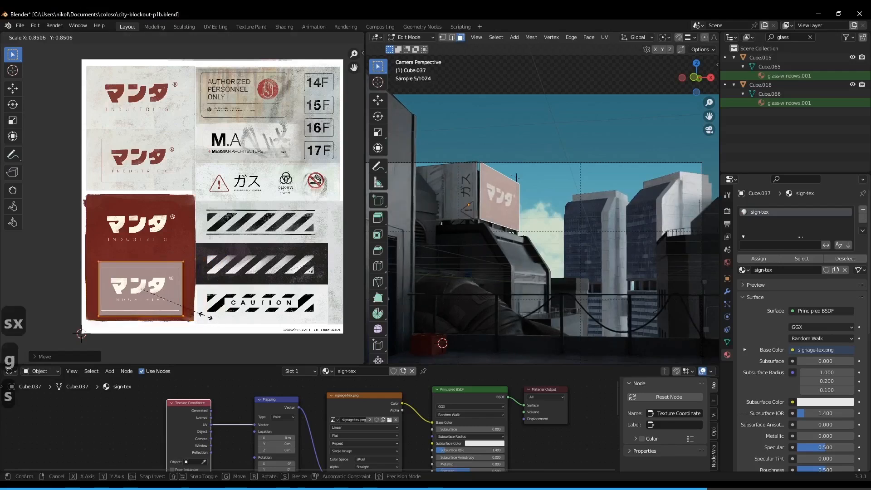
left_click(203, 313)
- Fine-tune the UV island's width, overall size and position so that it frames the logo's thin border evenly
scroll(232, 195, "up", 3)
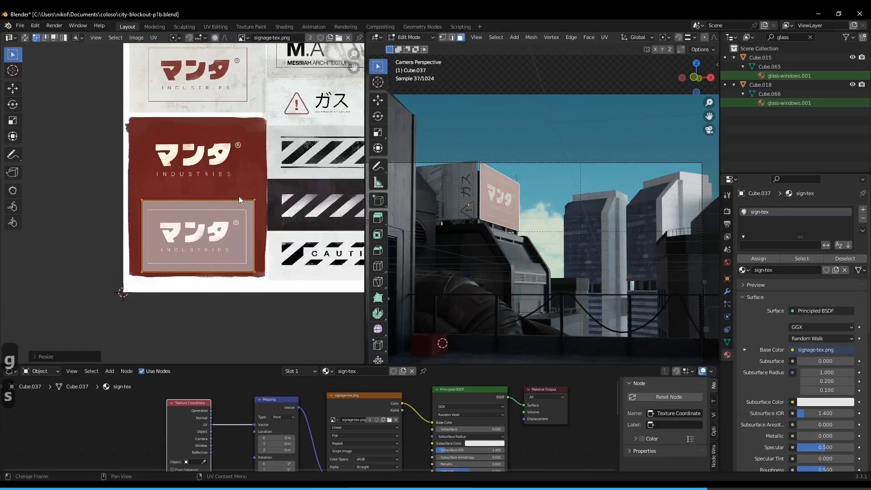
key("s")
key("y")
right_click(281, 238)
key("s")
key("x")
left_click(291, 239)
key("s")
left_click(277, 255)
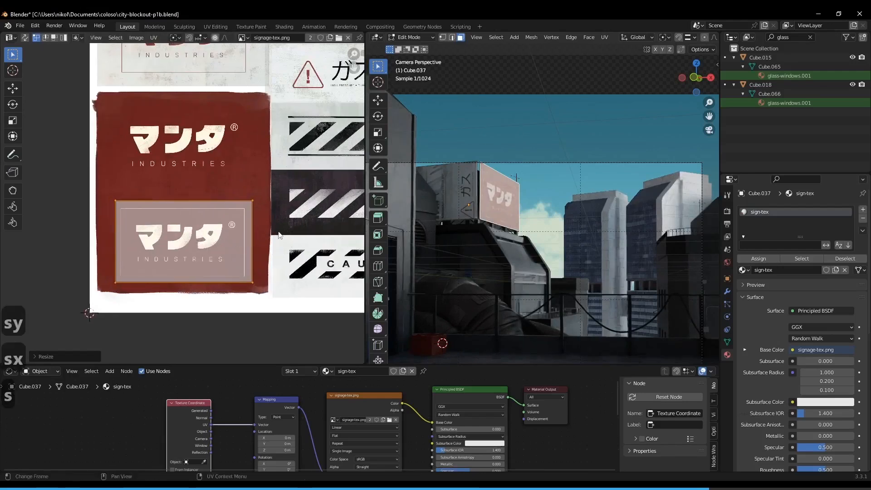
key("g")
left_click(276, 232)
- Examine the マンタ sign panel up close in the rendered camera view, in and out of Edit Mode
scroll(645, 250, "up", 3)
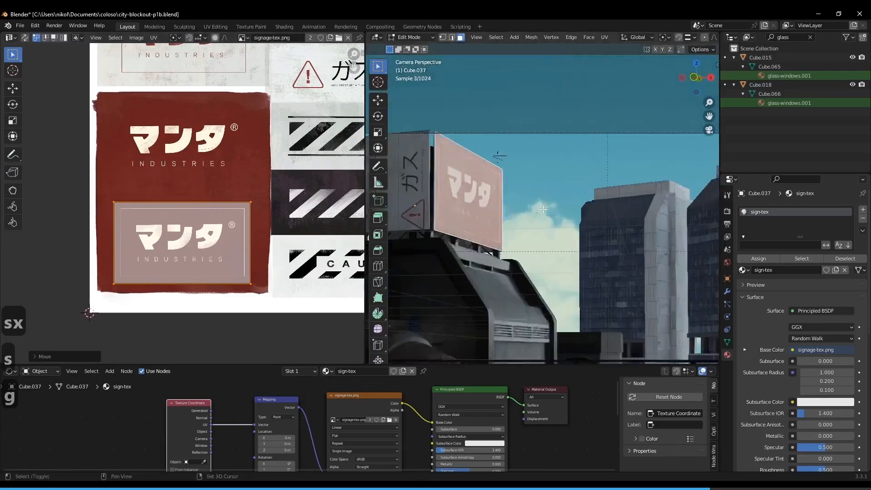
key("Tab")
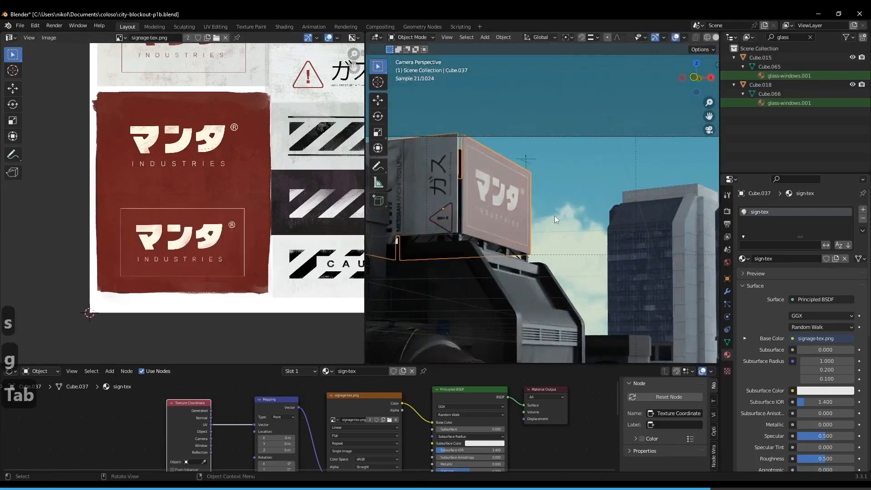
scroll(555, 216, "up", 3)
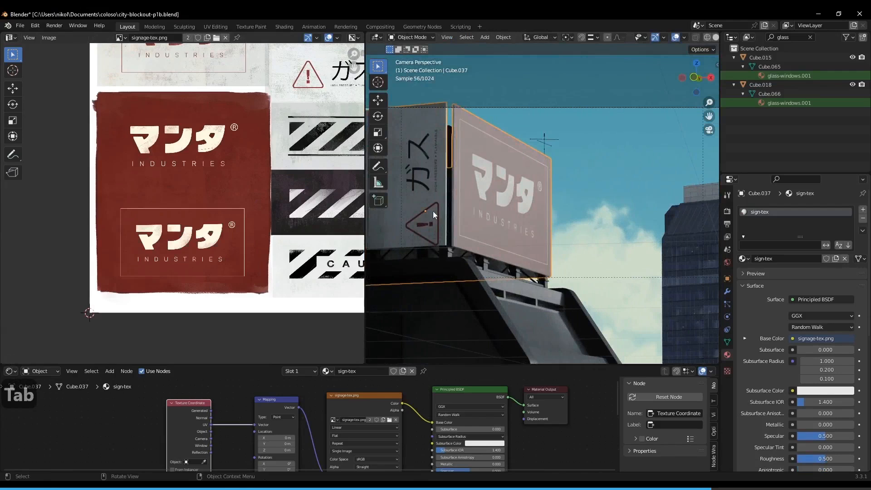
key("Tab")
middle_click_drag(263, 203, 271, 235)
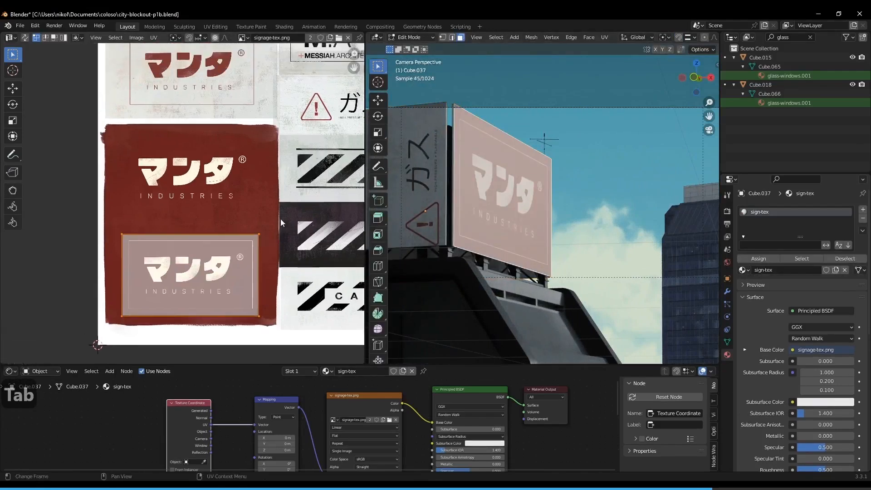
key("Tab")
key("Tab")
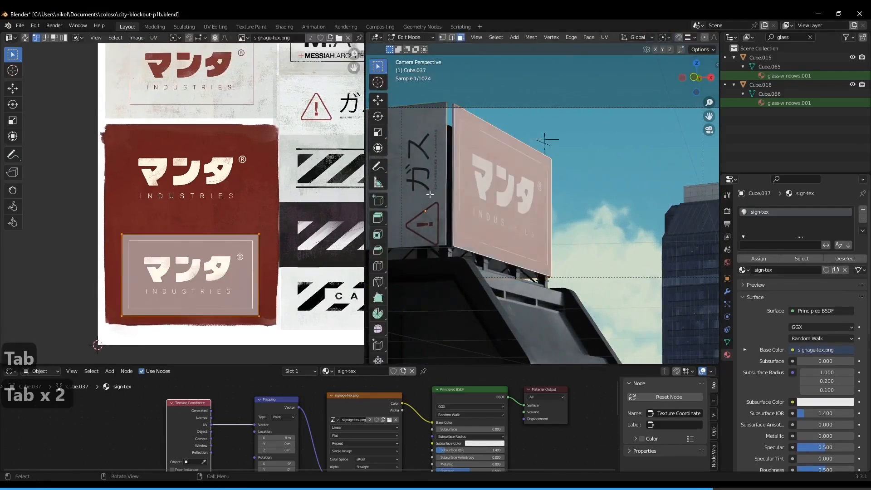
- Select the adjoining shaded sign panel's face and move its UV island onto the lower マンタ logo in the red block
scroll(279, 216, "down", 5)
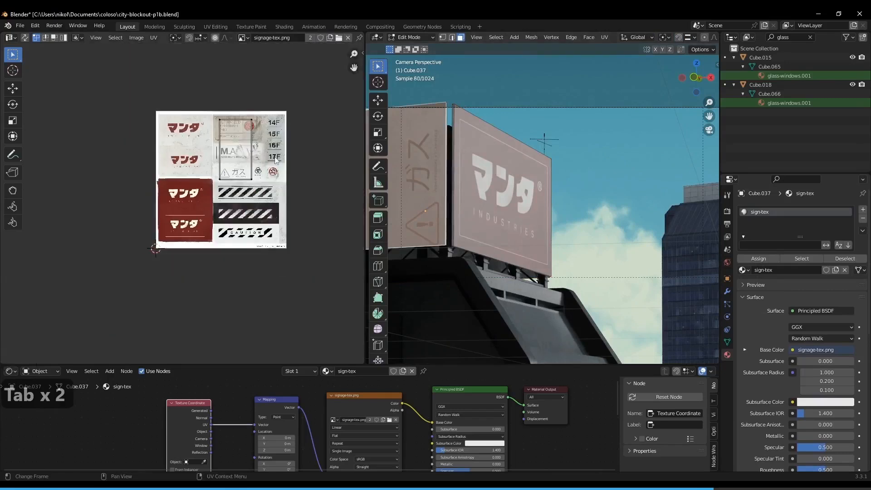
key("a")
key("g")
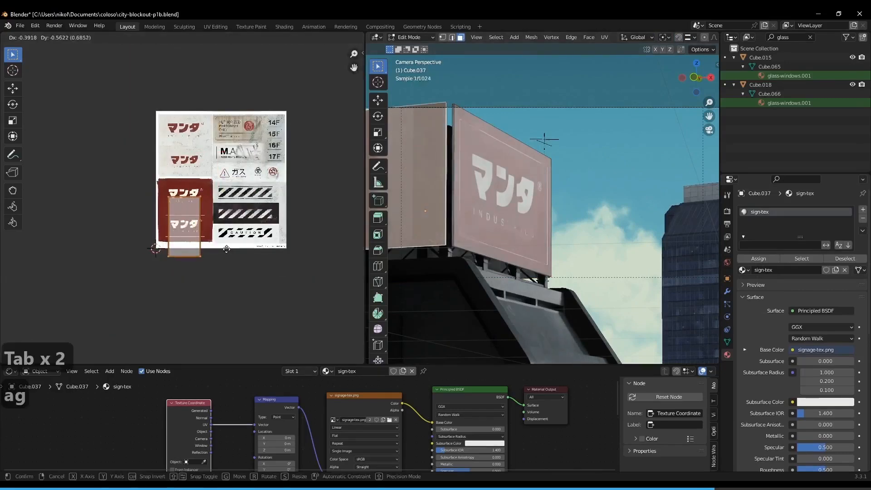
left_click(225, 256)
scroll(246, 184, "up", 2)
- Rotate the UV island into landscape orientation over the lower マンタ logo and turn it another 180° so the sign reads upright
key("r")
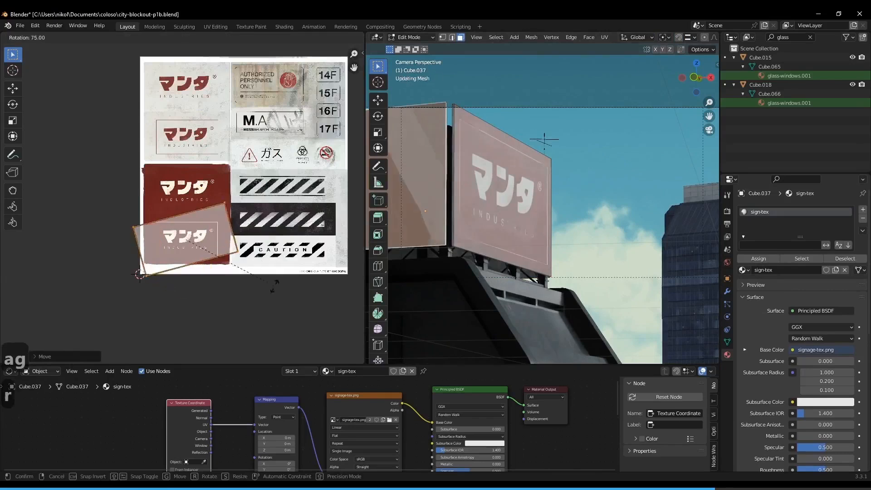
left_click(266, 303)
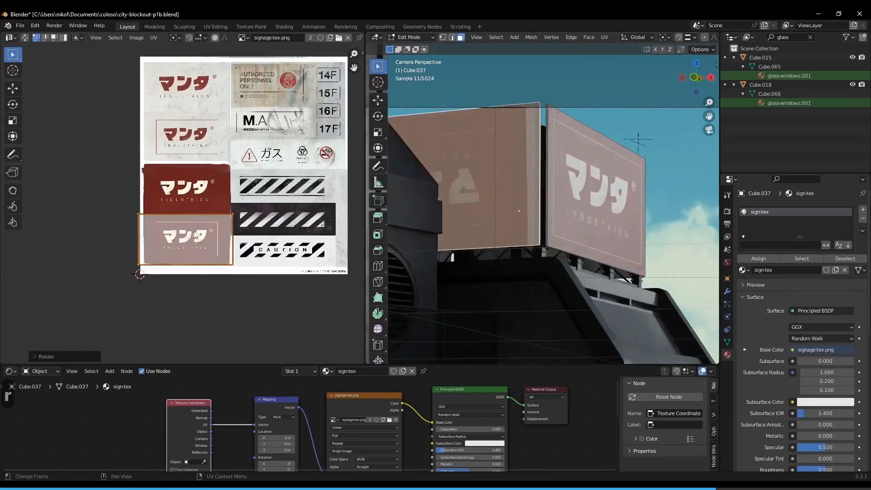
key("r")
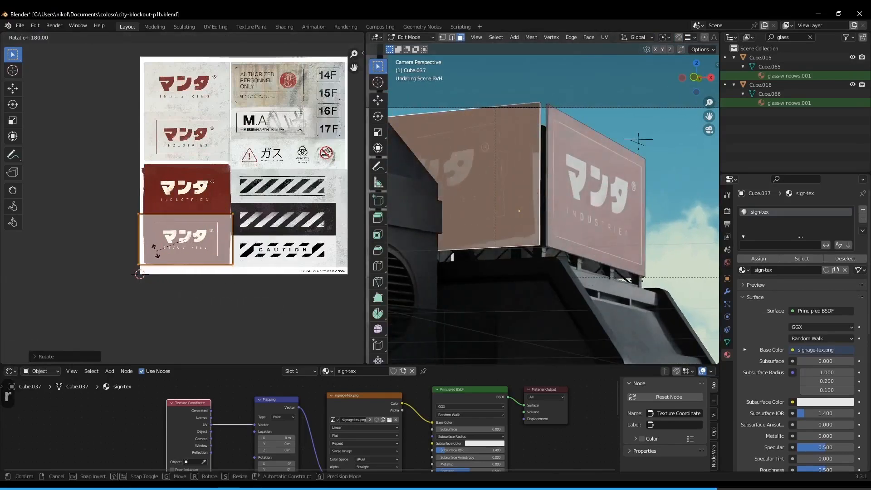
left_click(155, 248, "ctrl")
- Scale the UV island down around the framed マンタ logo, nudge it towards negative X to centre it, and leave Edit Mode
key("s")
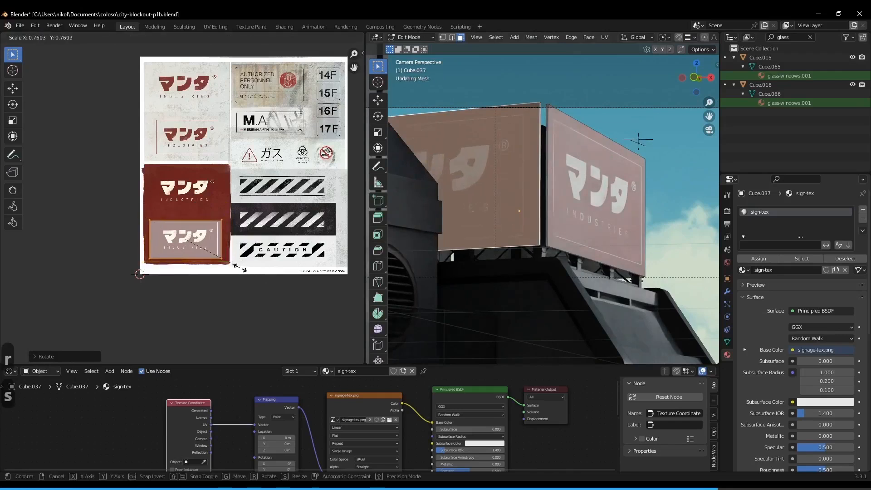
left_click(243, 270)
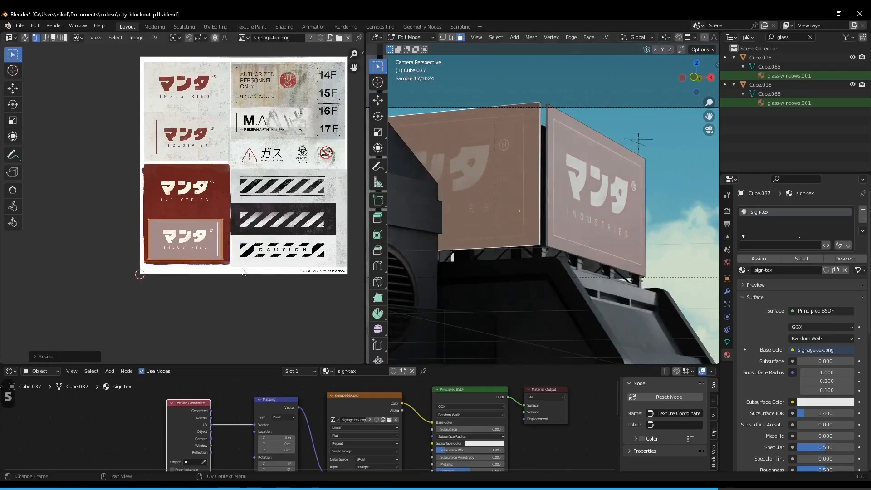
key("g")
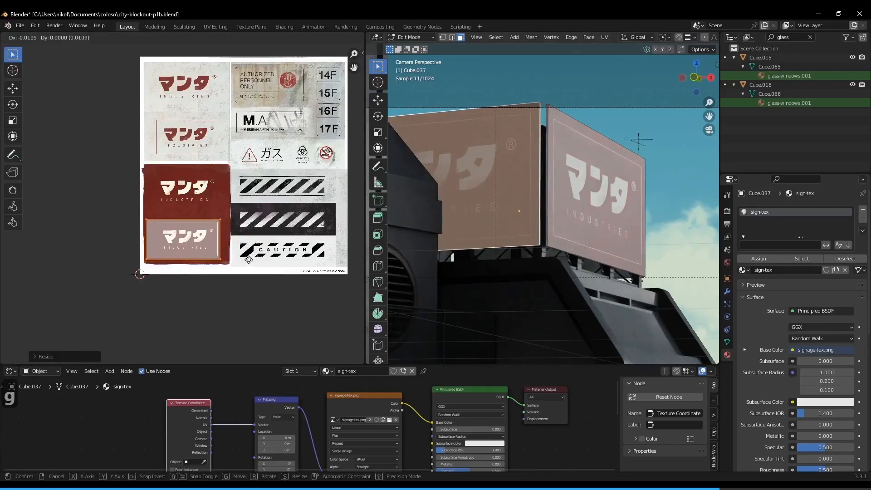
left_click(249, 259)
key("Tab")
- Place the 3D cursor on the blue door and add a cube mesh there
scroll(609, 211, "down", 4)
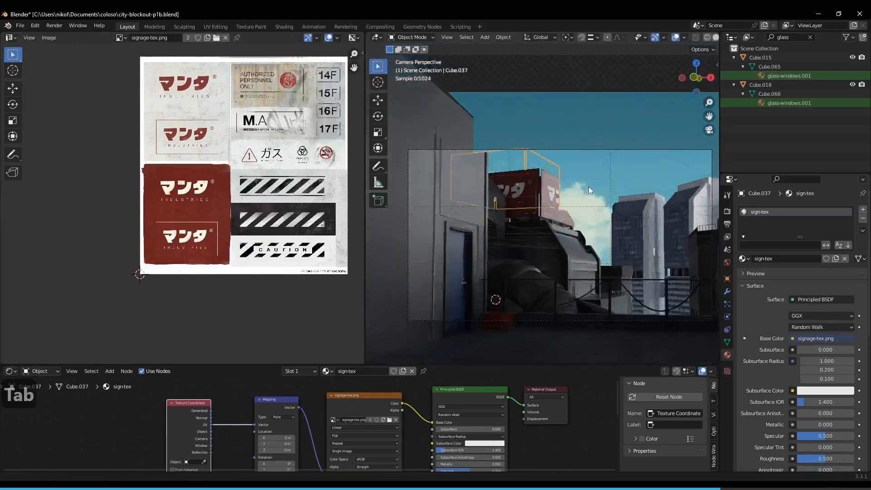
scroll(589, 187, "up", 2)
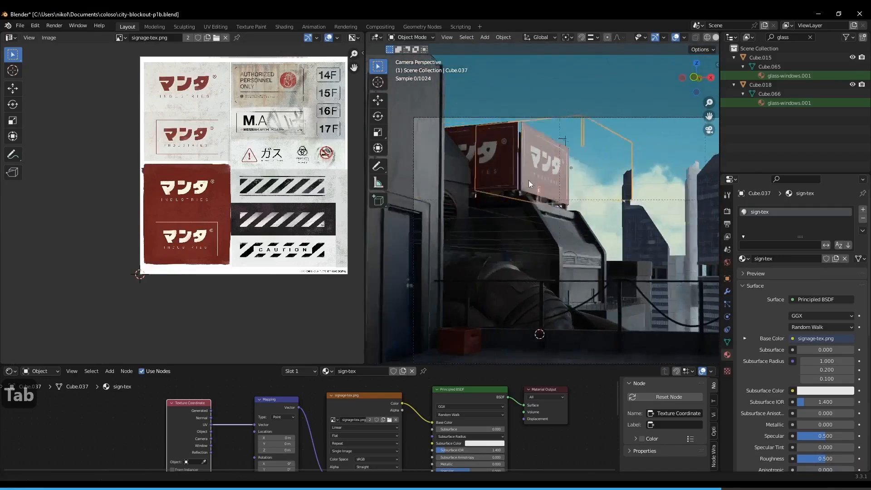
scroll(517, 204, "up", 4)
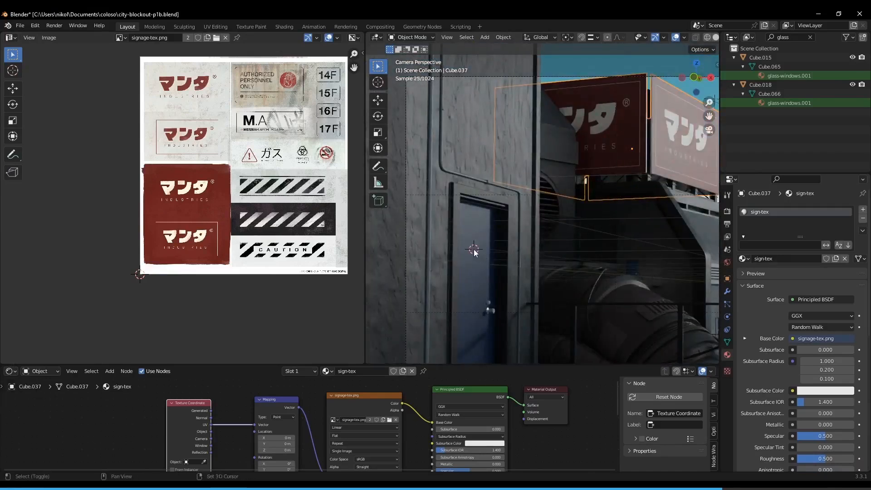
middle_click_drag(486, 255, 478, 294)
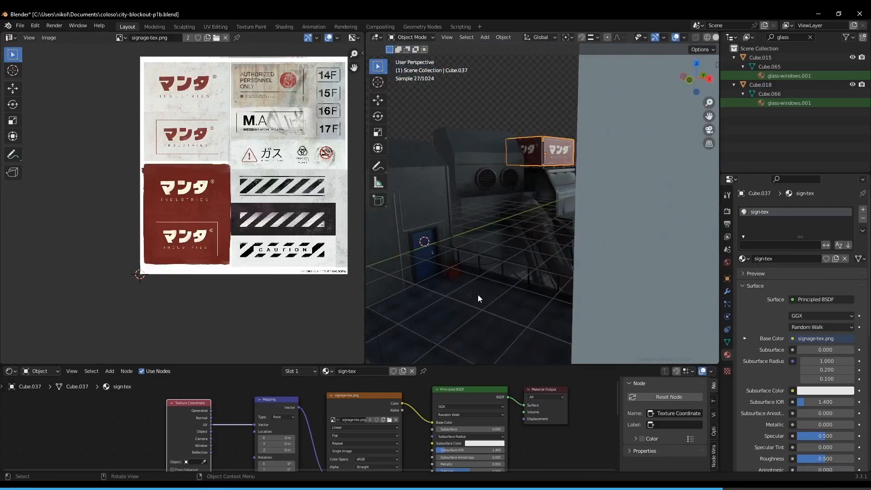
middle_click_drag(444, 225, 543, 206, "shift")
scroll(562, 202, "down", 1)
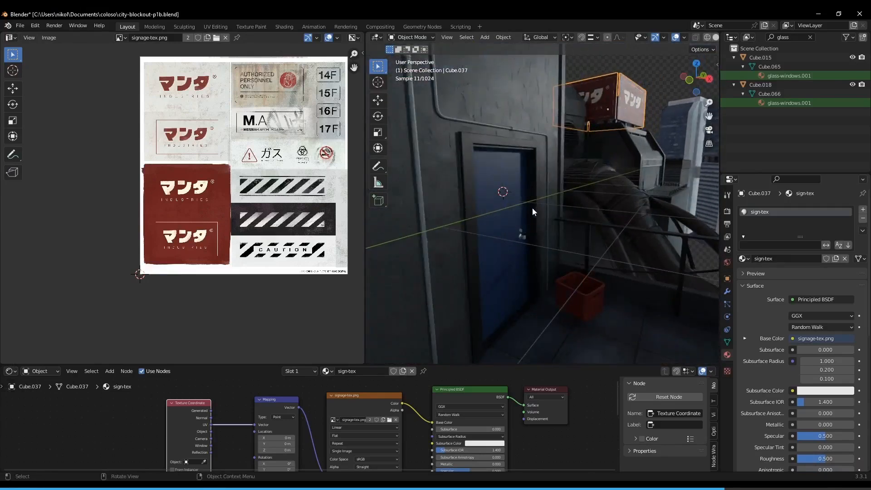
key("shift+a")
mouse_move(501, 192)
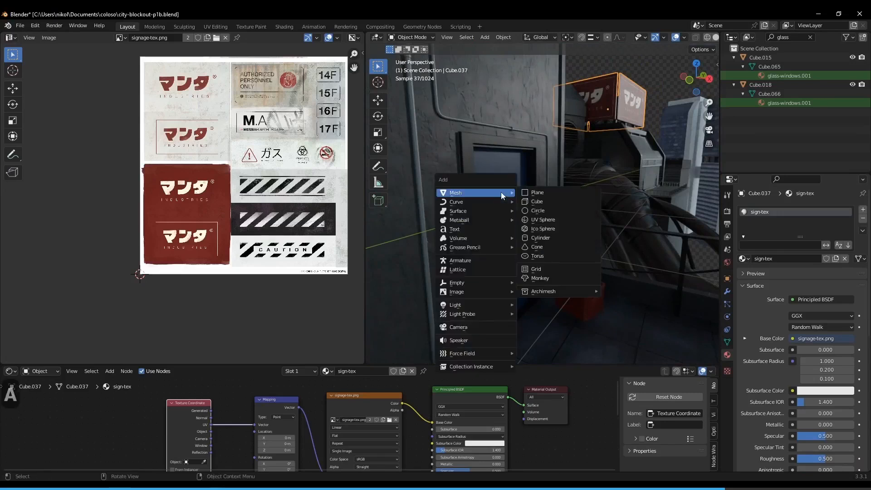
left_click(537, 201)
key("KP_Decimal")
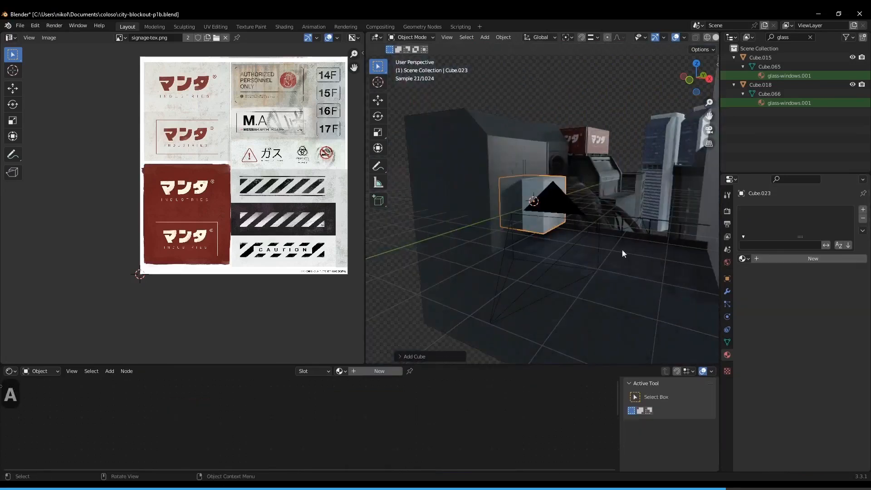
- Flatten the new cube along X into a thin panel and move it along X out in front of the door
key("s")
key("x")
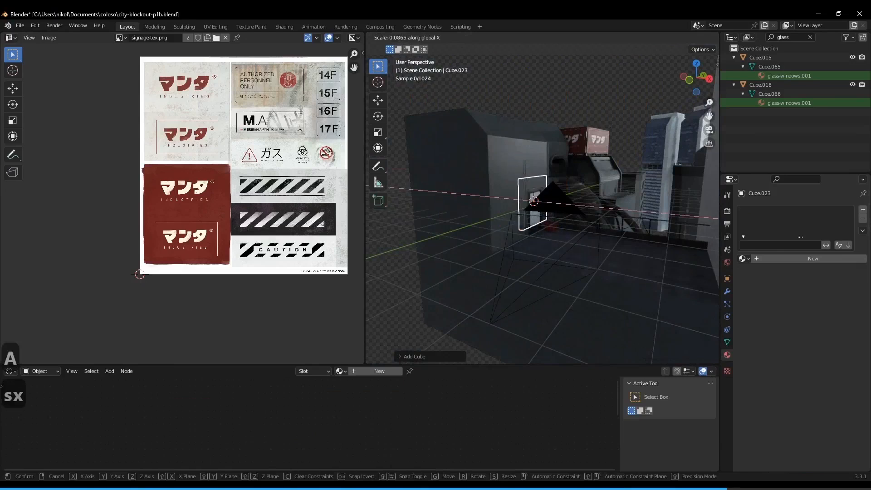
left_click(546, 209)
key("g")
key("x")
left_click(558, 217)
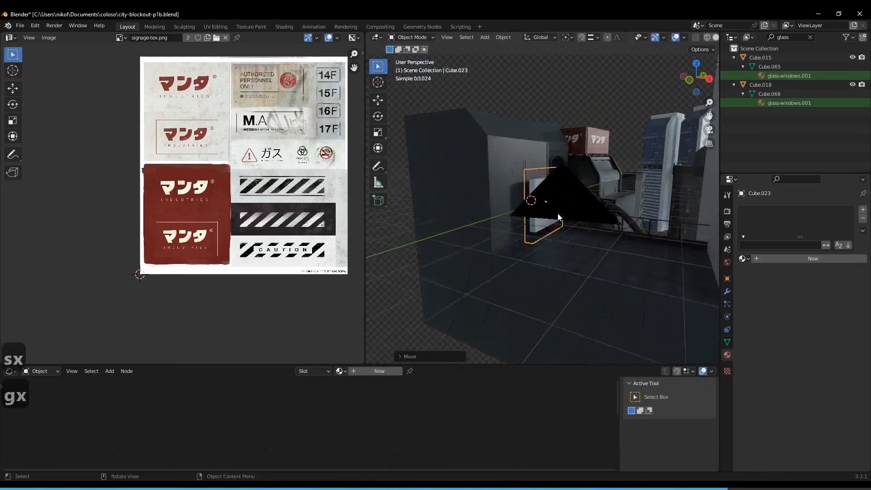
scroll(563, 220, "up", 3)
key("s")
key("x")
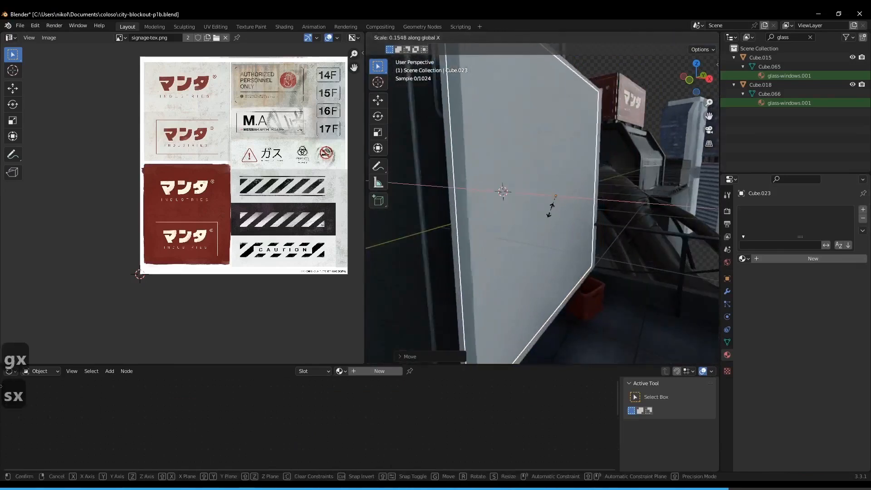
left_click(548, 208)
- Reduce the panel's height along Z and its width along Y to shape a landscape sign plate
scroll(547, 199, "down", 3)
key("s")
key("z")
left_click(549, 236)
middle_click_drag(549, 232, 556, 246)
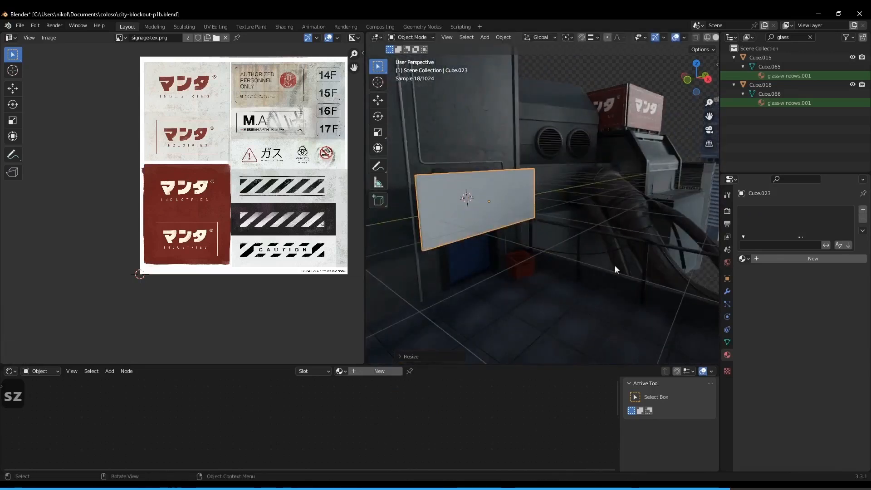
key("s")
key("x")
key("s")
key("y")
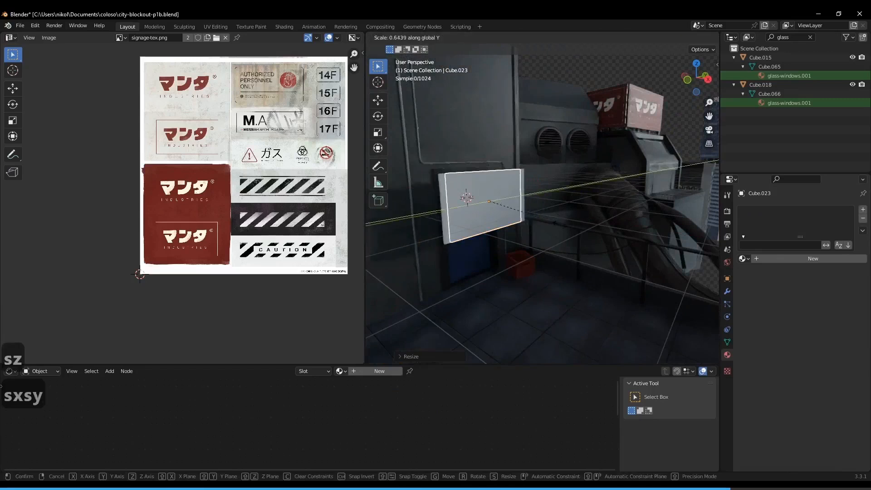
left_click(550, 226)
- Compare the plate with the AUTHORIZED PERSONNEL ONLY sign in the signage image and scale the plate down to door-sign size
scroll(315, 91, "up", 4)
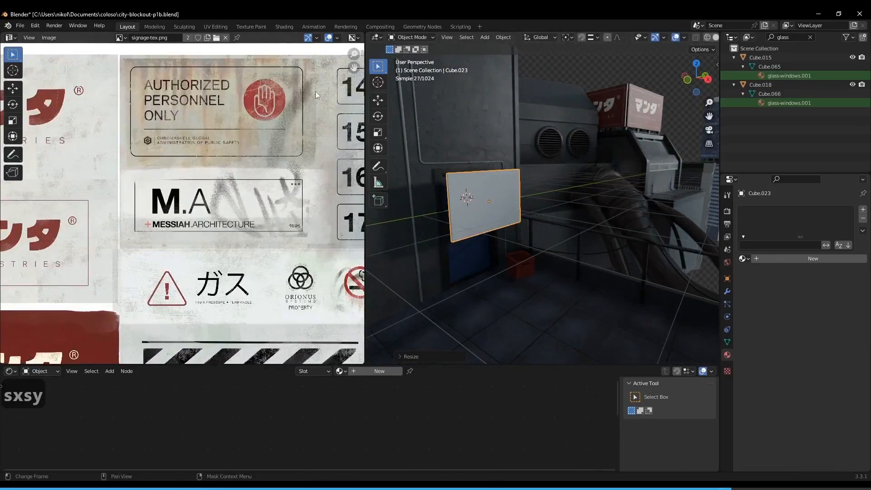
middle_click_drag(316, 95, 282, 106)
scroll(286, 208, "down", 2)
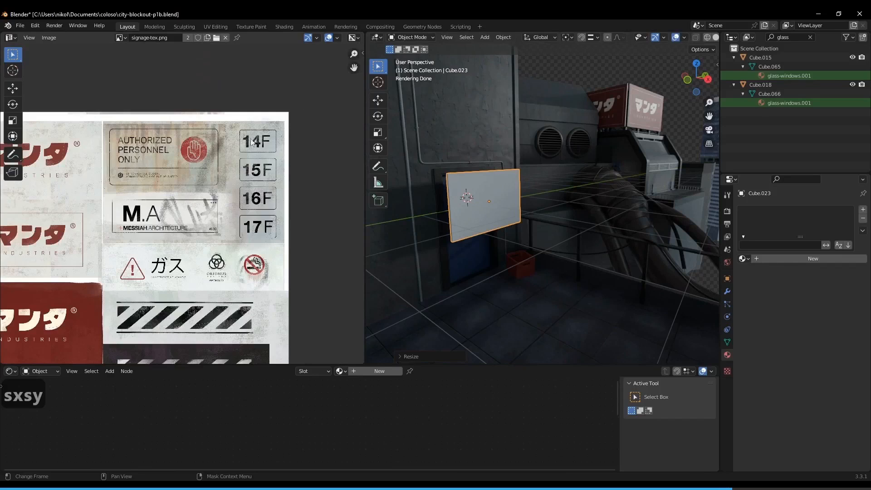
middle_click_drag(620, 146, 641, 155)
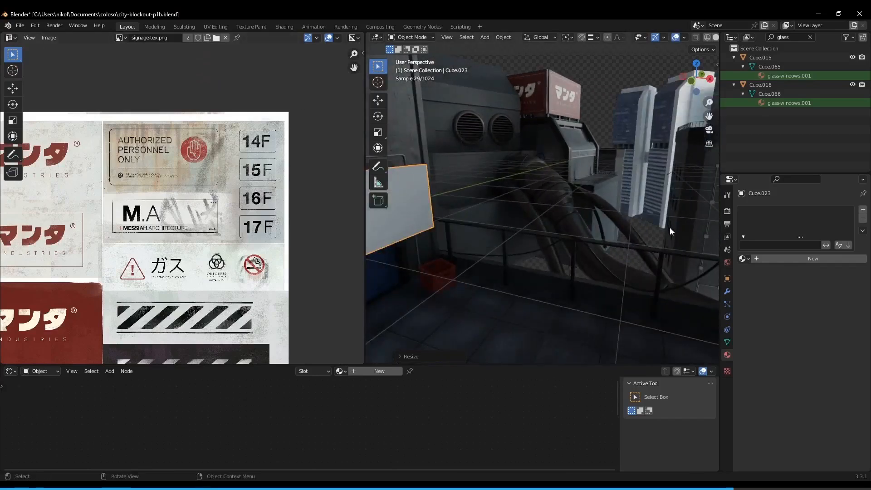
middle_click_drag(467, 212, 551, 233)
key("s")
left_click(459, 200)
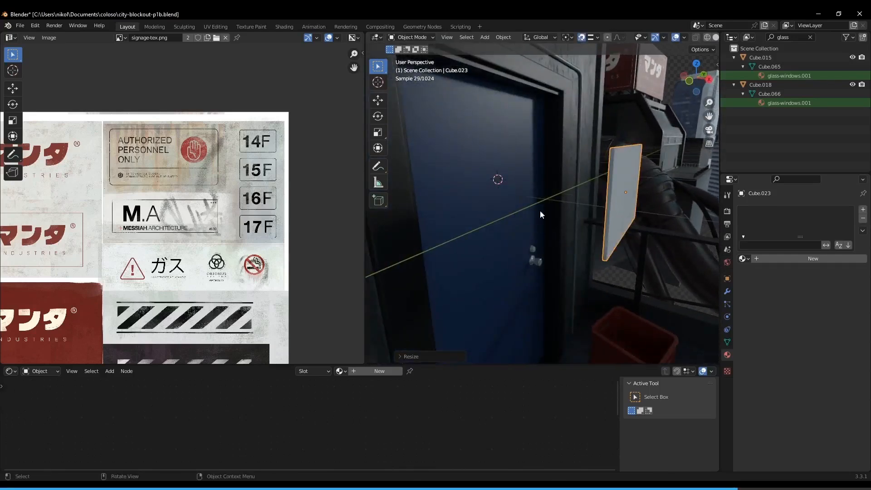
- Move the sign plate along X with snapping so that it lies on the blue door's surface
key("g")
key("x")
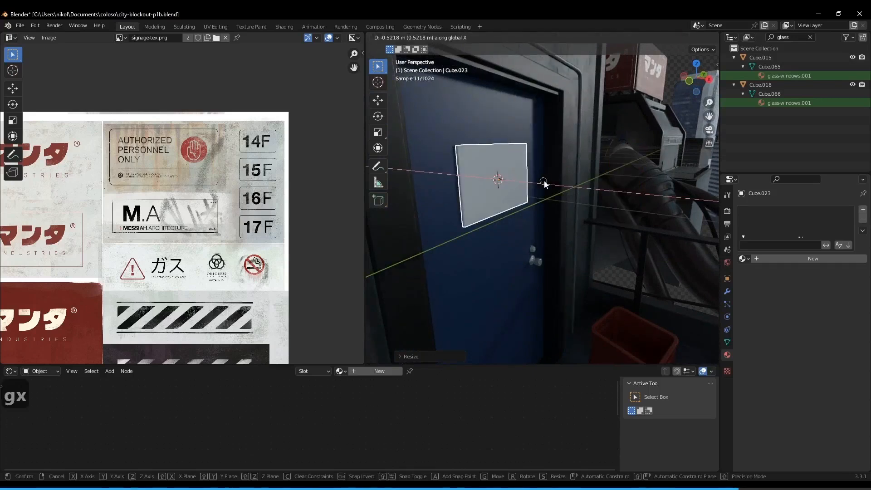
left_click(347, 177)
- Scale the sign plate down slightly overall and trim its height along Z
scroll(521, 191, "down", 5)
middle_click_drag(566, 188, 591, 216)
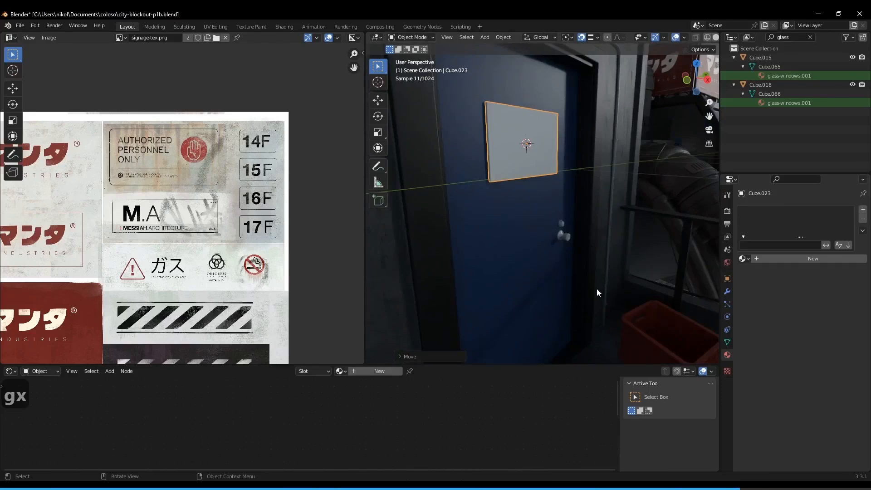
key("s")
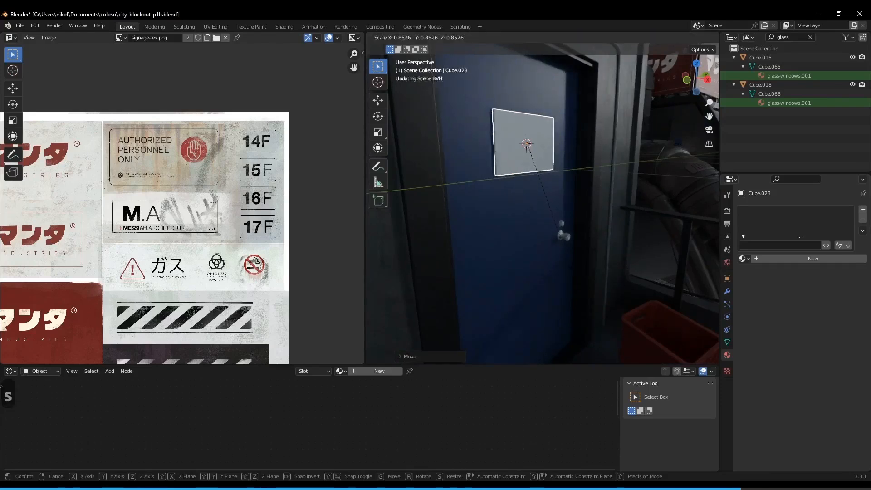
key("z")
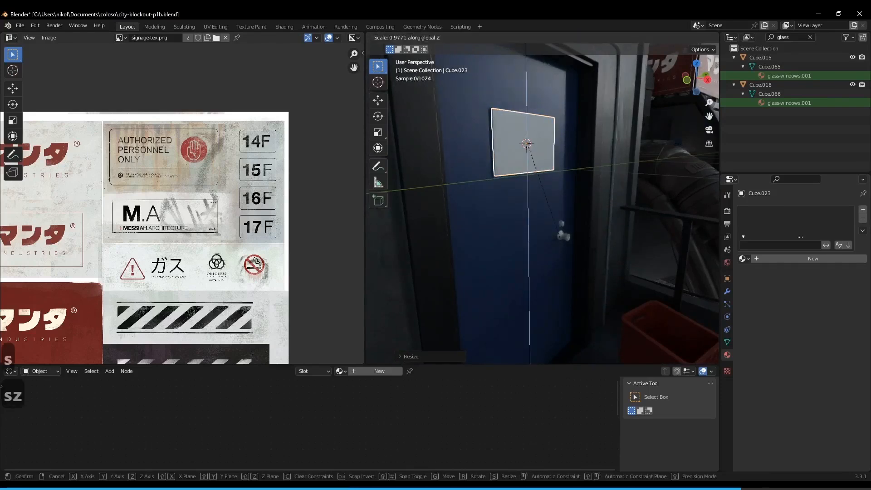
left_click(566, 272)
- Raise the sign plate slightly along Z on the upper part of the door
key("g")
key("z")
right_click(641, 70)
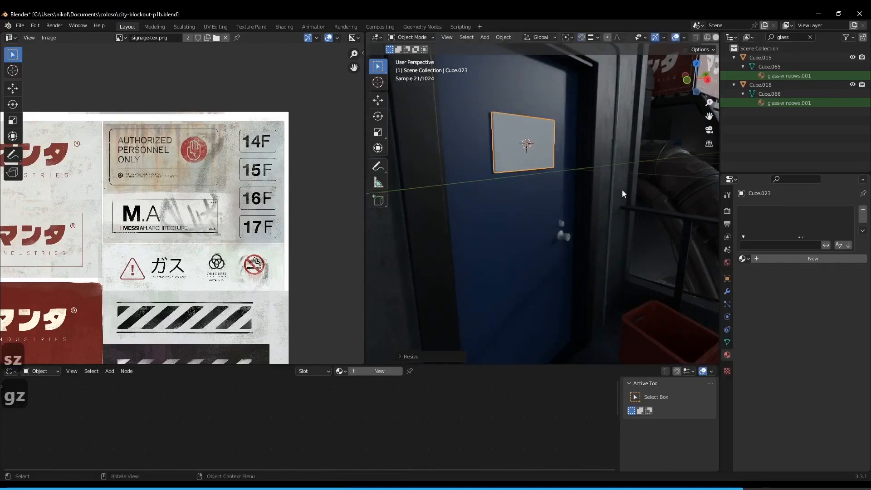
key("g")
key("z")
left_click(622, 227)
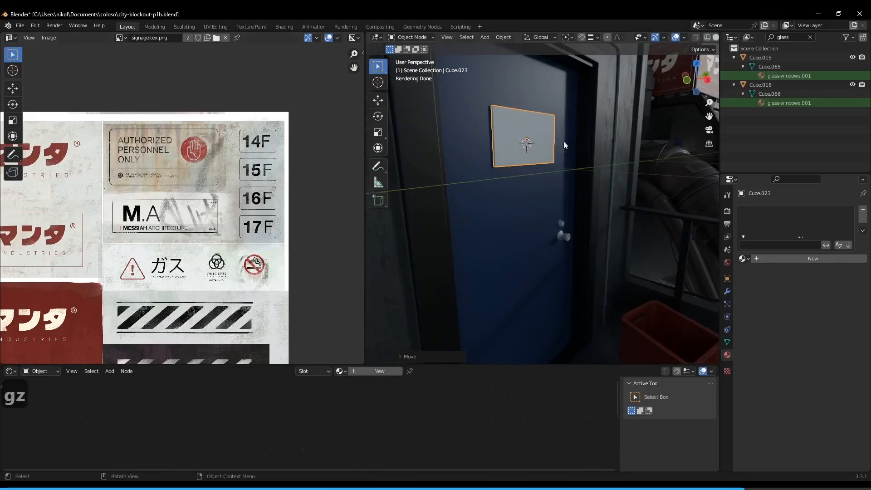
- Thin the sign plate along X and snap it along X against the door's face
middle_click_drag(608, 197, 537, 208)
scroll(559, 237, "up", 5)
middle_click_drag(630, 232, 652, 241)
key("s")
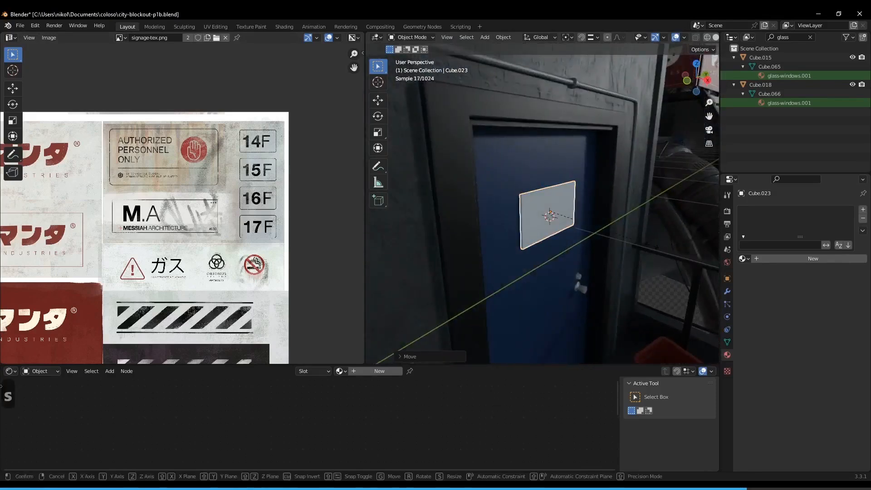
key("x")
left_click(630, 240)
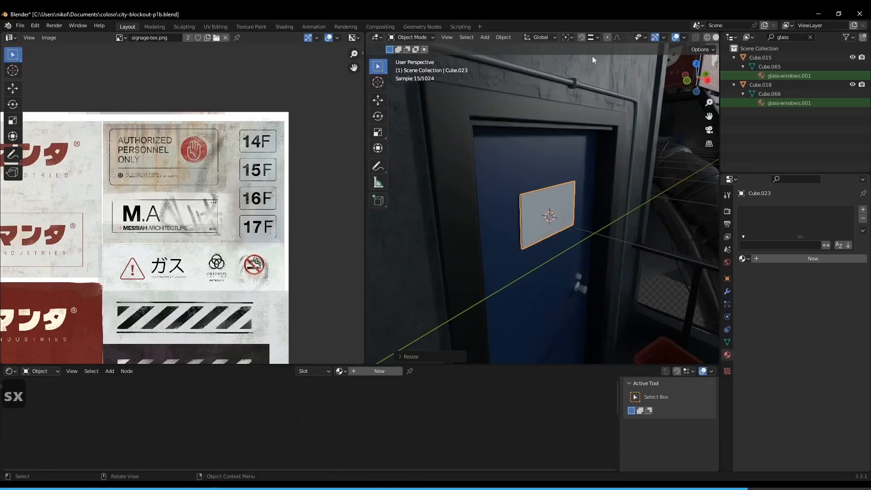
key("g")
key("x")
left_click(599, 184)
key("KP_Decimal")
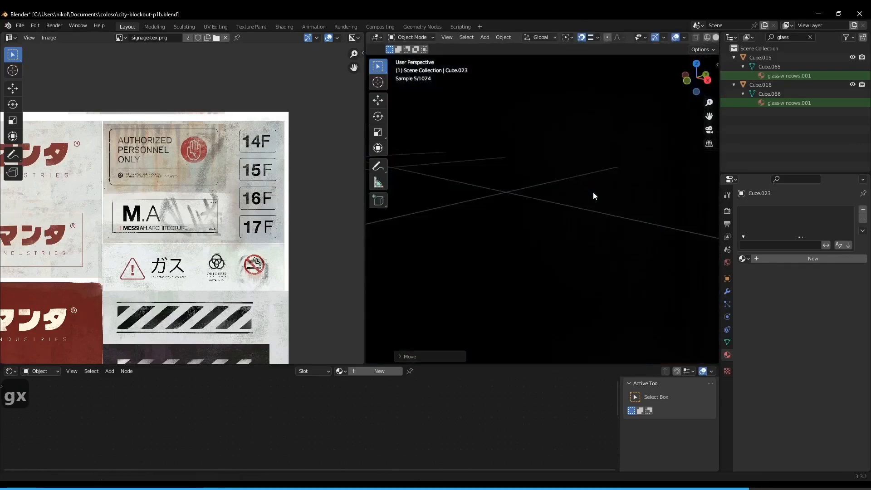
- Assign the existing sign-tex material to the door's sign plate
middle_click_drag(597, 177, 537, 203)
key("Tab")
key("Tab")
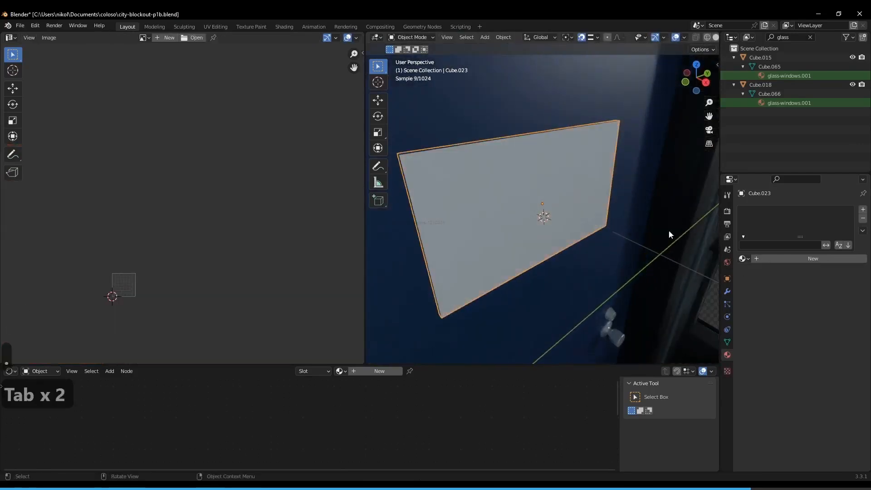
left_click(742, 259)
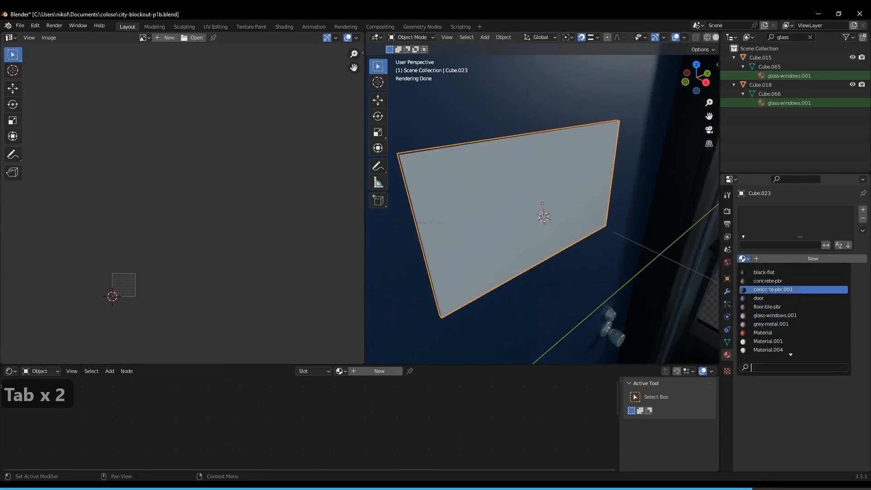
scroll(777, 349, "down", 8)
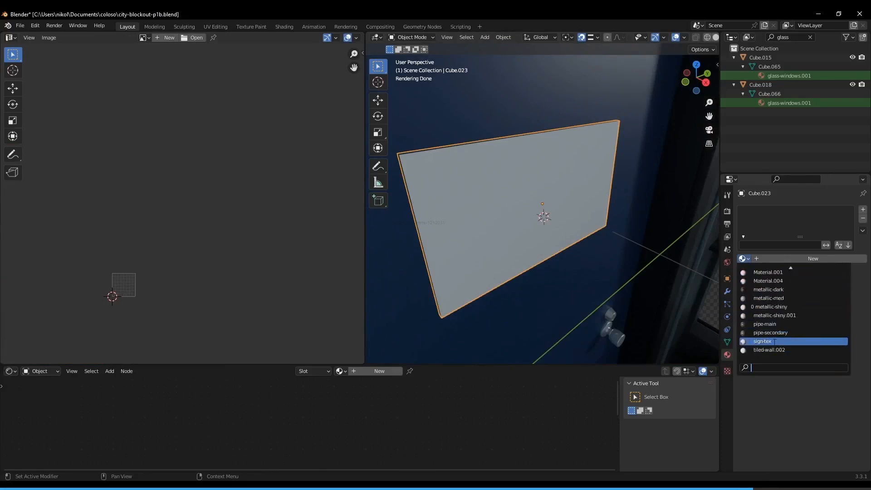
left_click(771, 341)
- Apply the sign plate's scale and shift the plate slightly along X relative to the door's face
scroll(521, 209, "down", 3)
middle_click_drag(502, 208, 529, 208)
key("ctrl+a")
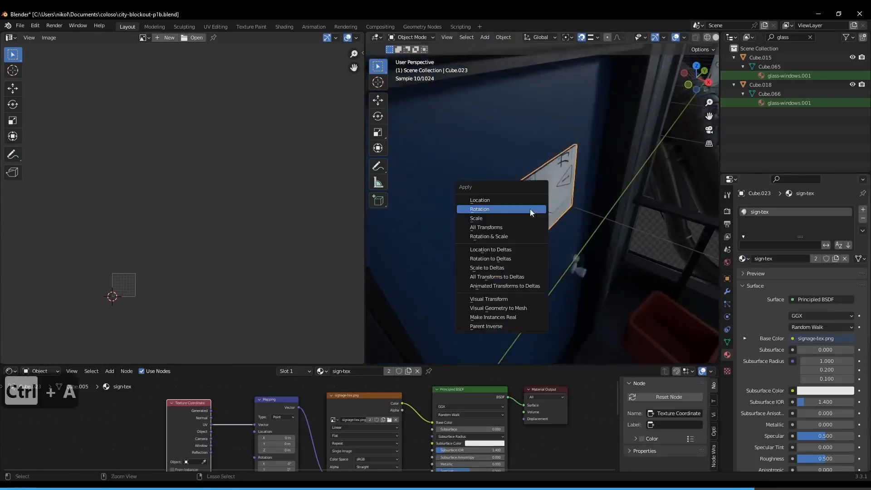
left_click(520, 218)
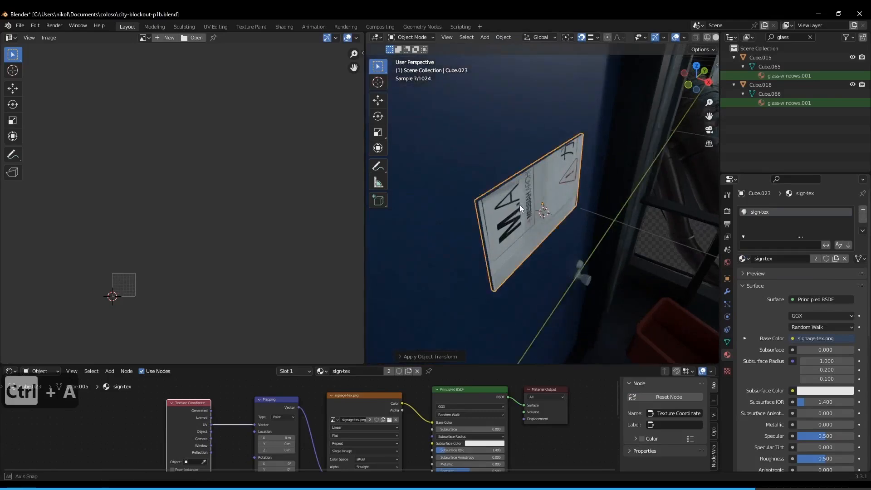
key("g")
key("x")
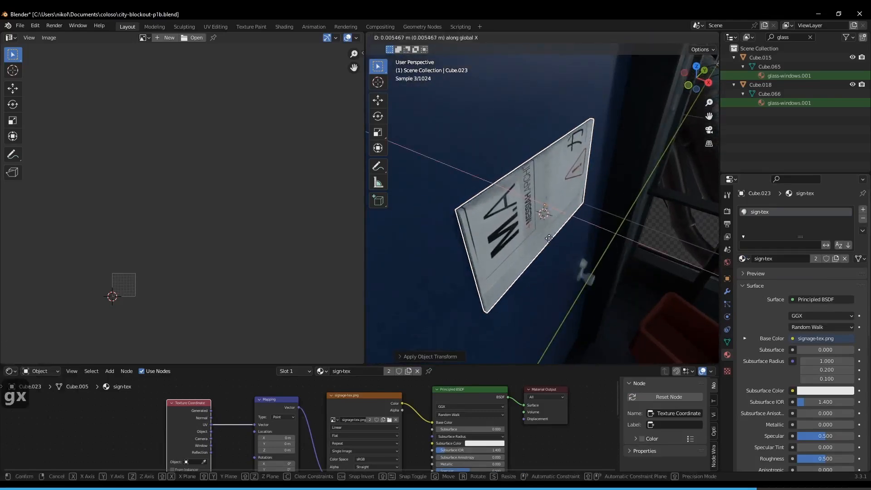
left_click(548, 240)
- Bevel the sign plate's corner edges with 4 segments and a width of about 0.012 m
middle_click_drag(527, 226, 512, 214)
key("Tab")
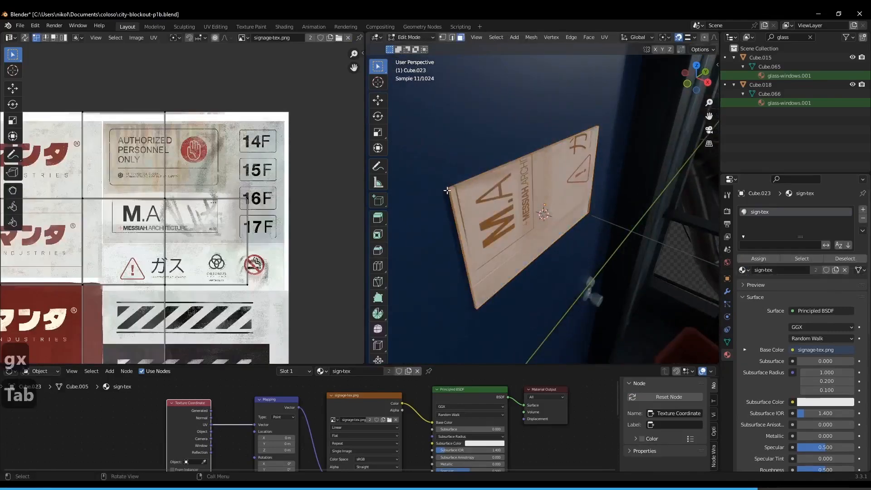
key("2")
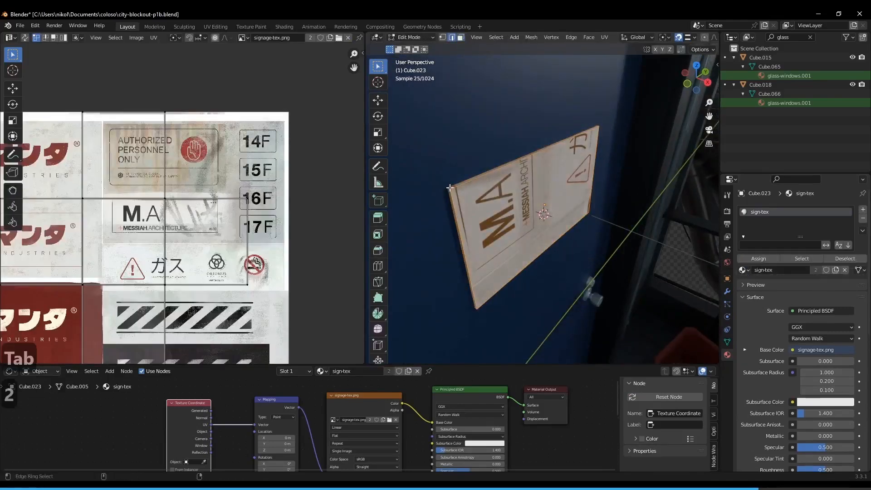
left_click(448, 188)
middle_click_drag(562, 274, 543, 274)
key("ctrl+b")
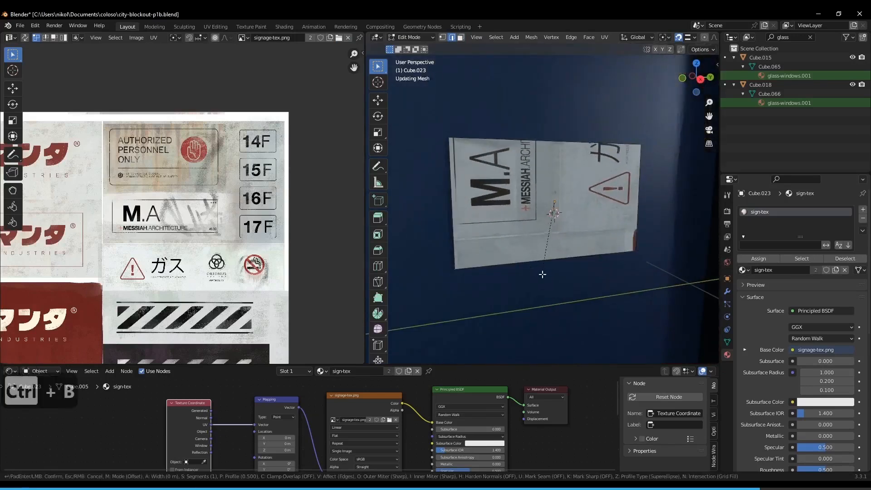
scroll(539, 282, "up", 3)
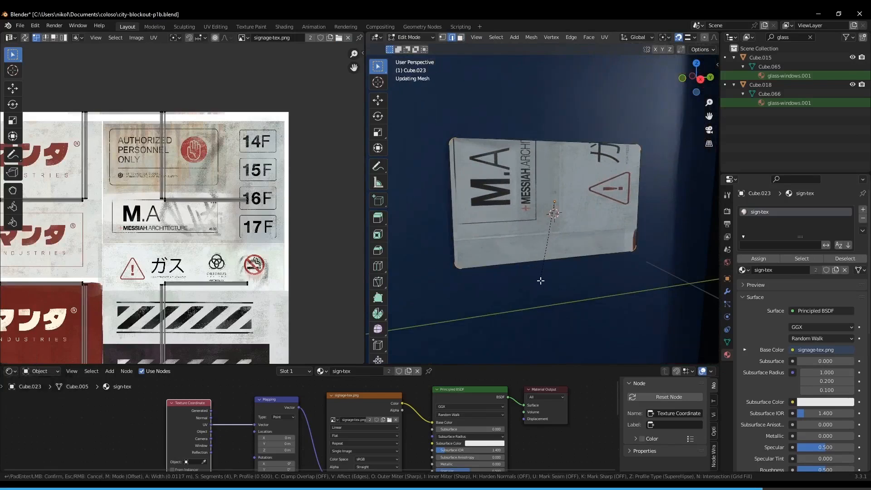
left_click(540, 281)
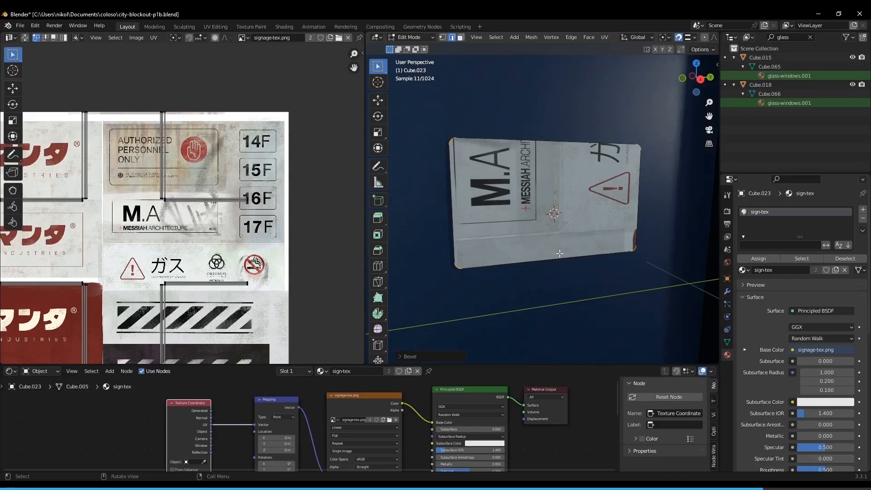
- Select the plate's front face, move its UV island onto the floor-number labels and rotate it -90 degrees
left_click(541, 198)
scroll(186, 209, "down", 1)
middle_click_drag(152, 231, 170, 232)
scroll(170, 222, "up", 2)
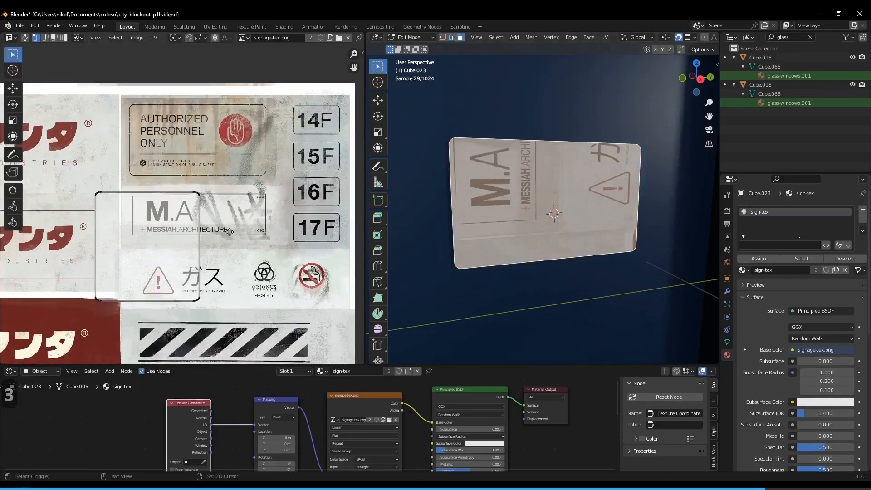
middle_click_drag(237, 232, 219, 232)
left_click_drag(67, 346, 67, 346)
key("g")
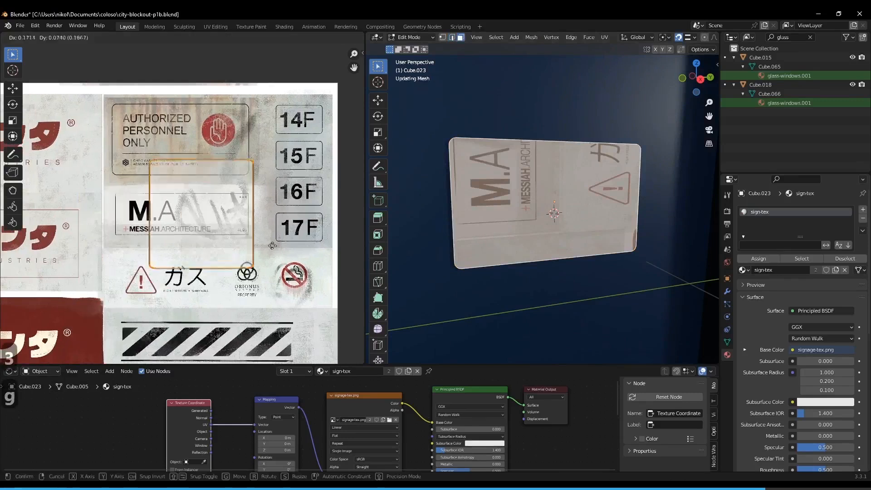
left_click(324, 233)
key("r")
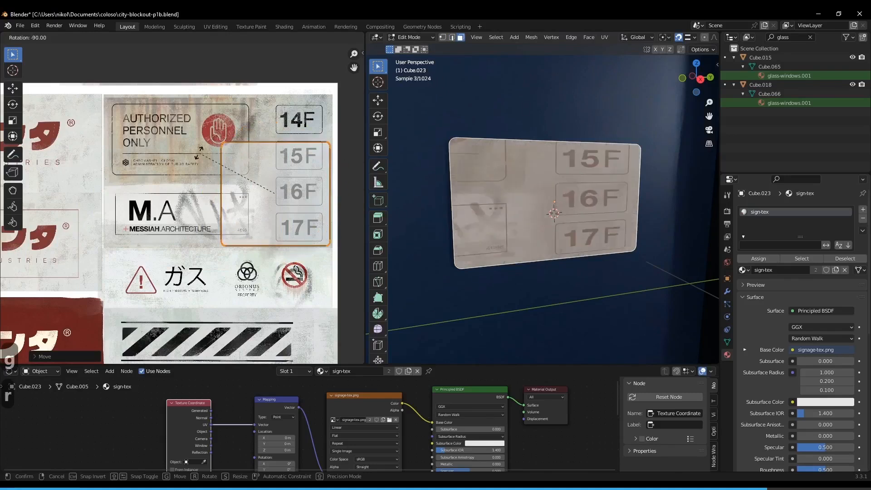
left_click(273, 225)
- Shrink the front face's UV island, widen it along X and move it over the 17F label
middle_click_drag(286, 262, 243, 267)
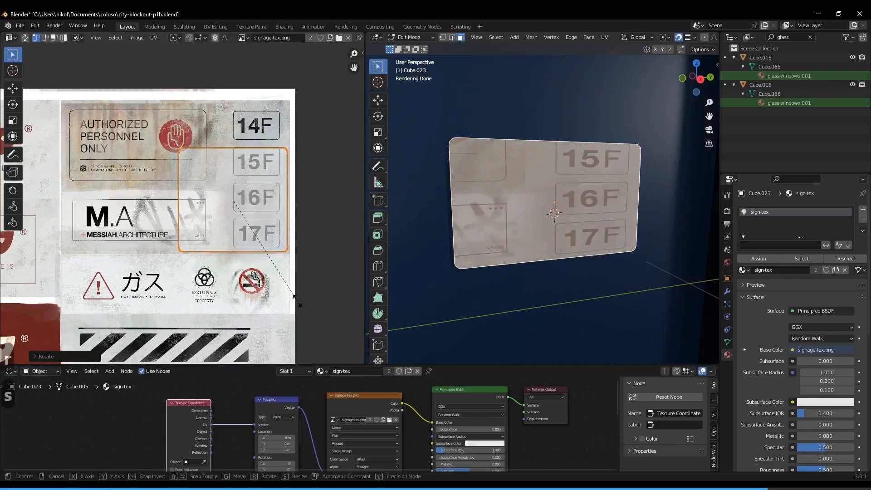
key("s")
left_click(244, 252)
key("s")
key("x")
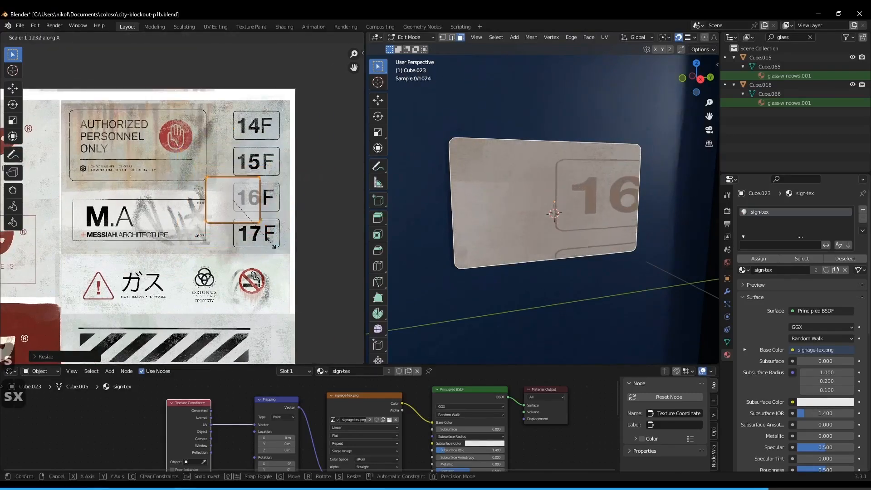
left_click(291, 236)
key("g")
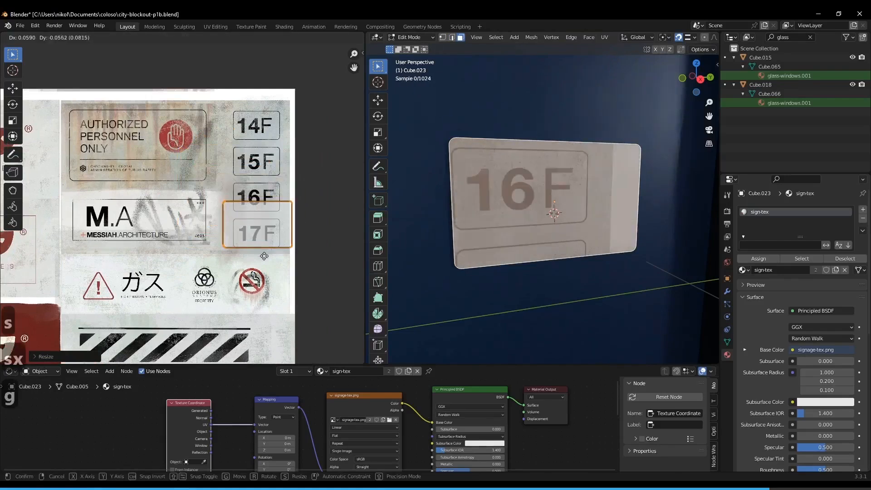
left_click(263, 264)
- Scale the UV island down to about 0.75 around the 17F label and recentre it on the label
scroll(264, 232, "up", 3)
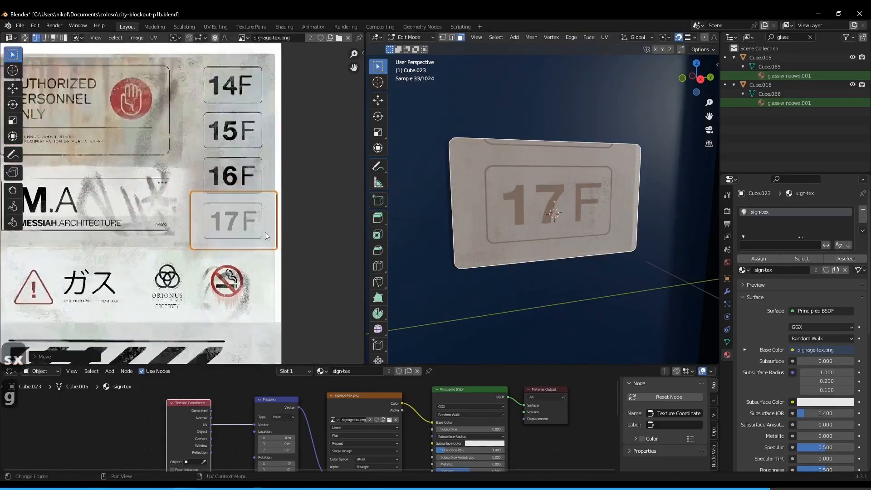
key("s")
left_click(295, 273)
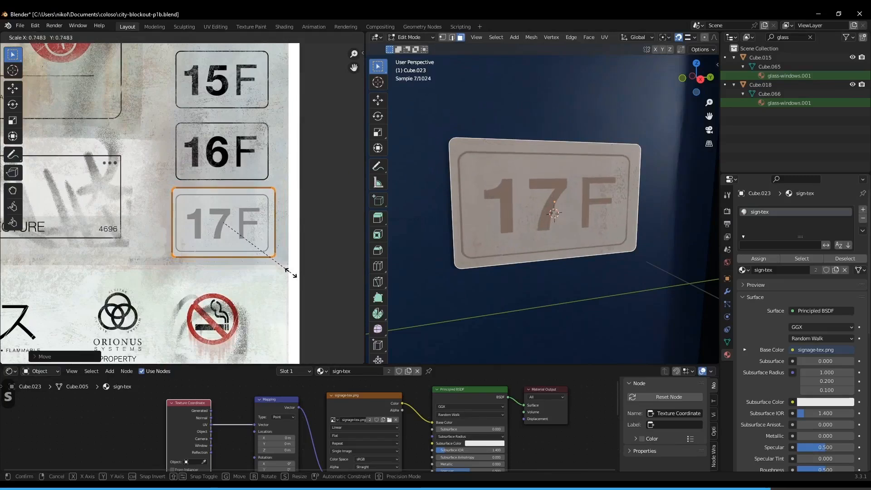
key("g")
left_click(295, 273)
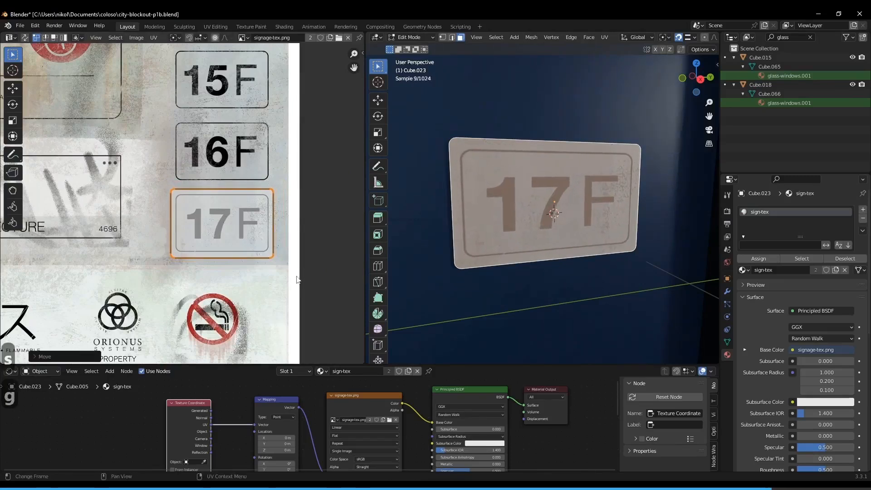
- Fine-tune the UV island's size along X and Y and shift it along X to frame the 17F border evenly
key("s")
key("y")
left_click(295, 275)
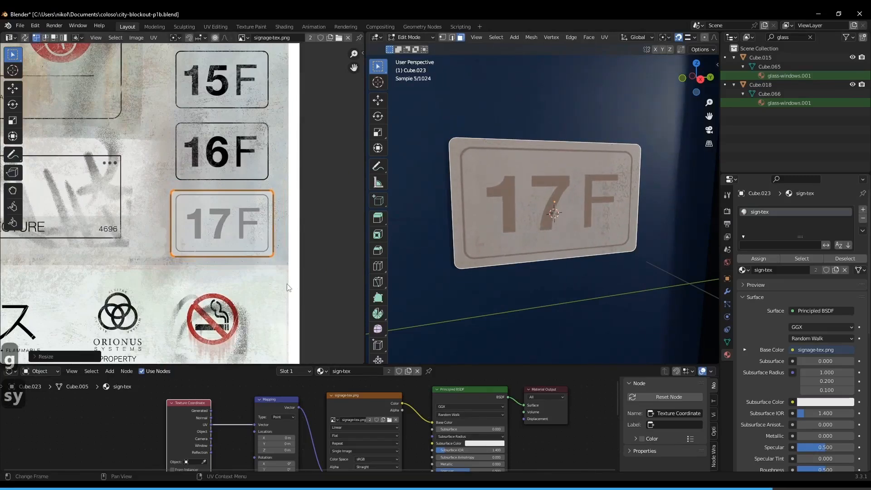
key("s")
key("x")
left_click(269, 284)
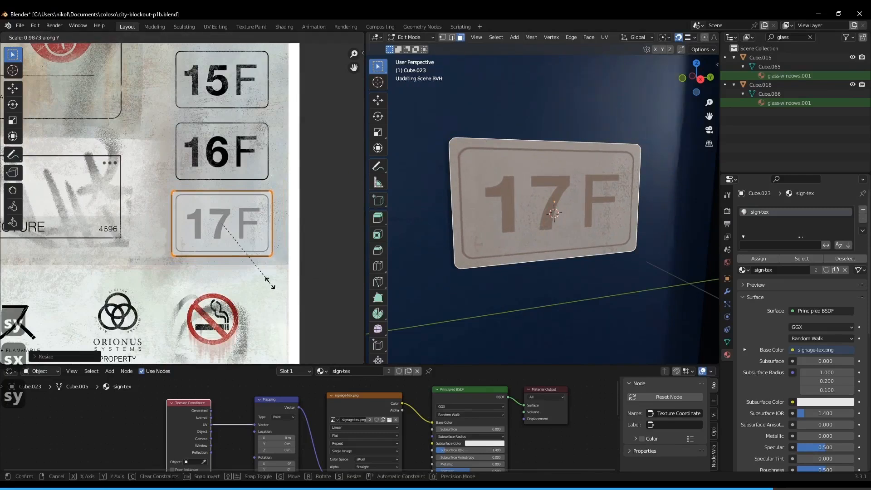
middle_click_drag(305, 252, 305, 257)
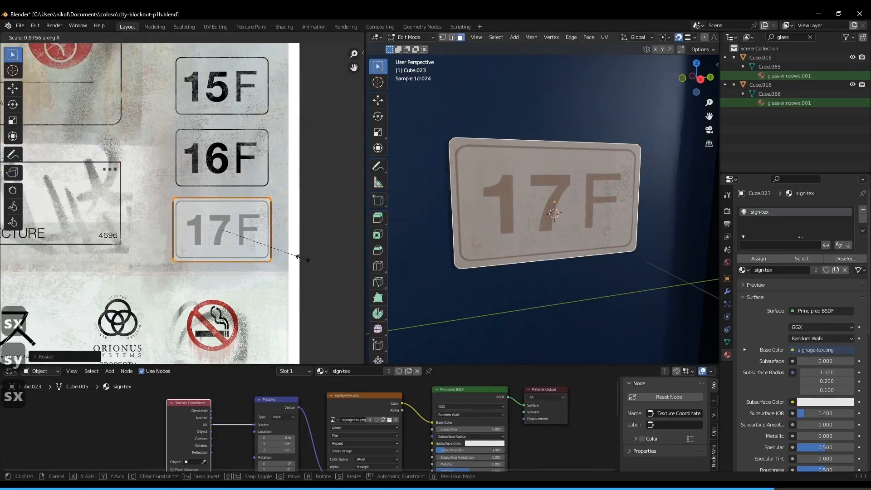
key("g")
key("x")
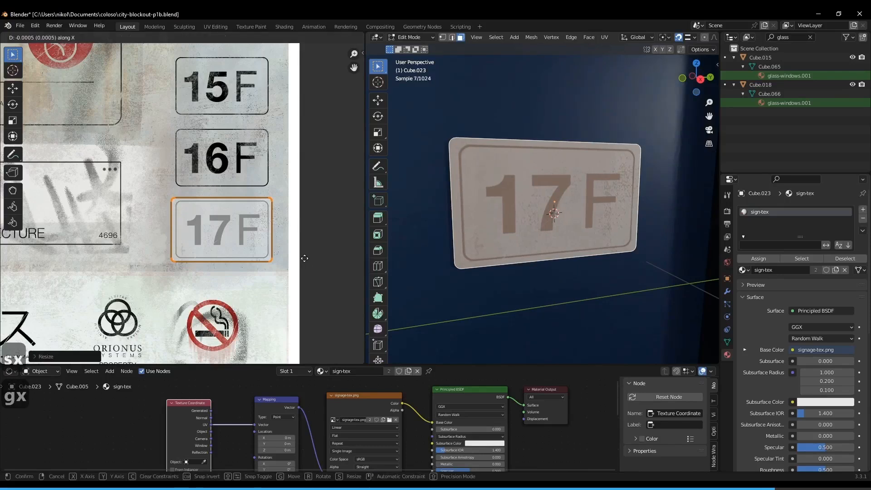
left_click(305, 258)
- Narrow the 17F plate along Y in Object Mode to correct the sign's proportions
key("Tab")
key("s")
key("y")
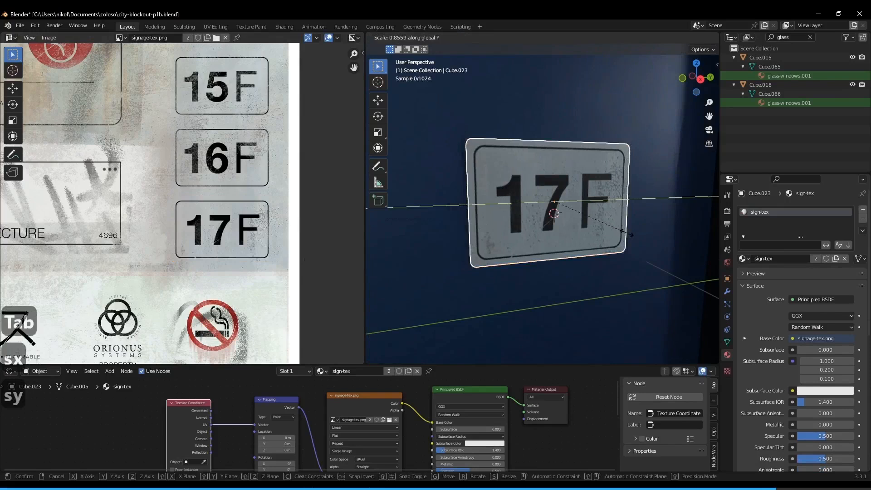
left_click(629, 232)
key("Tab")
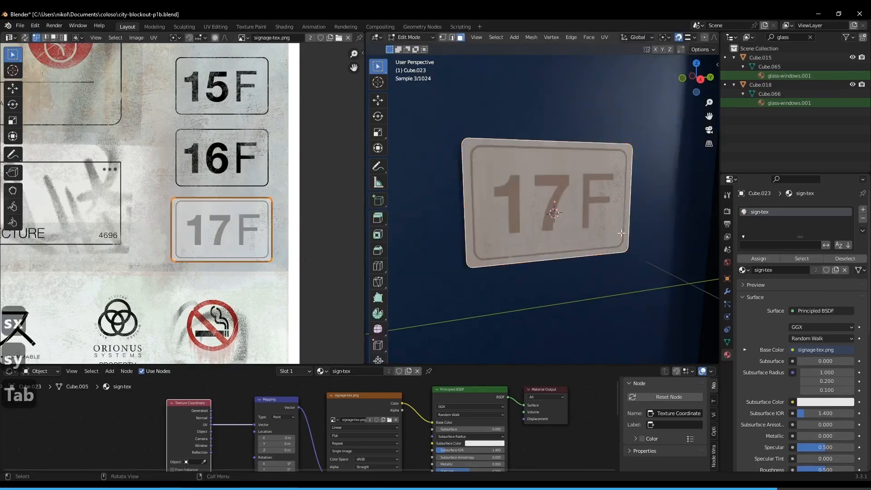
scroll(603, 240, "down", 5)
key("Tab")
- Duplicate the 17F plate and place the copy about 0.3 m below it along Z
middle_click_drag(594, 247, 561, 176)
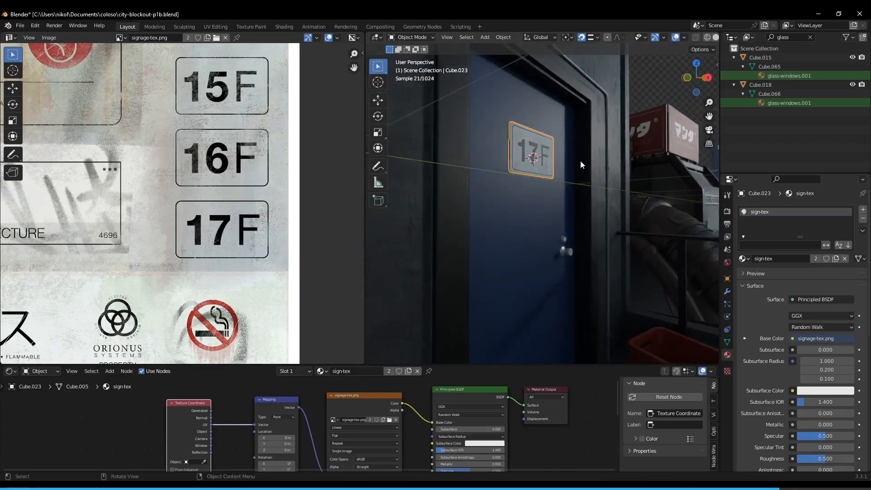
key("shift+d")
key("z")
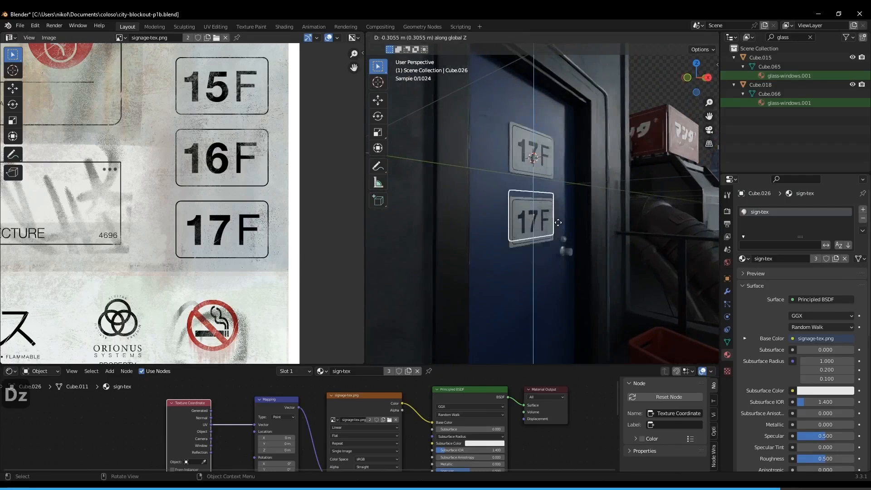
left_click(558, 222)
- Move the lower plate's UV island from the 17F label onto the AUTHORIZED PERSONNEL ONLY label
scroll(276, 222, "down", 3)
middle_click_drag(277, 222, 312, 224)
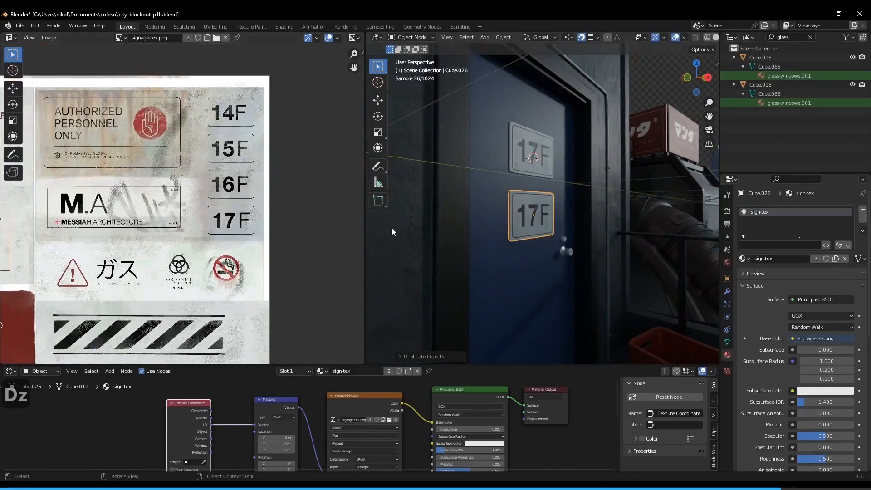
key("Tab")
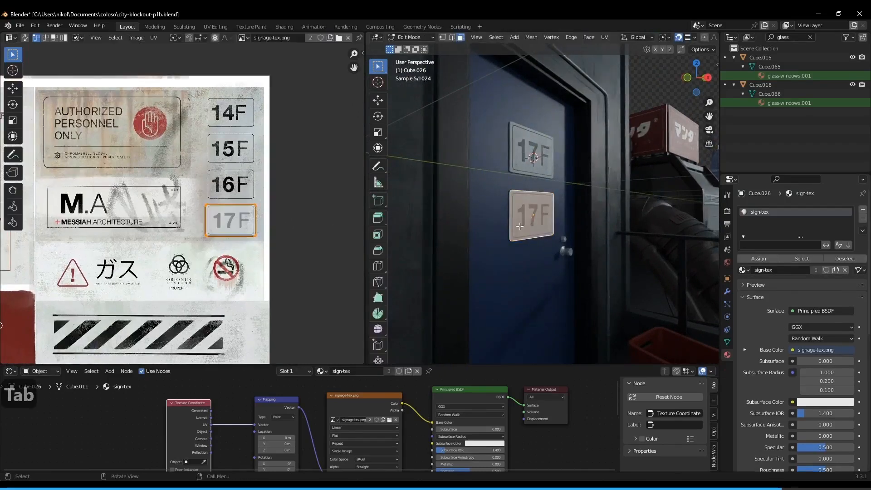
middle_click_drag(257, 262, 320, 243, "shift")
scroll(184, 220, "up", 2)
scroll(188, 218, "down", 2)
middle_click_drag(249, 167, 220, 209, "shift")
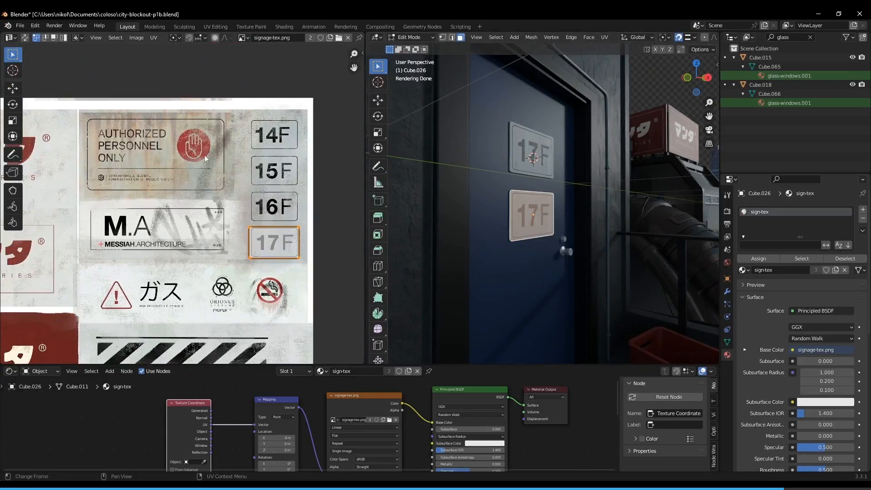
key("g")
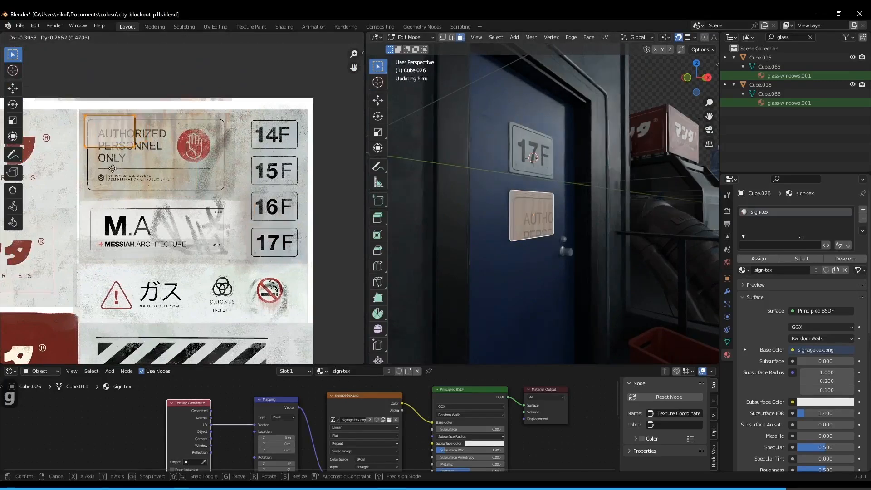
left_click(112, 169)
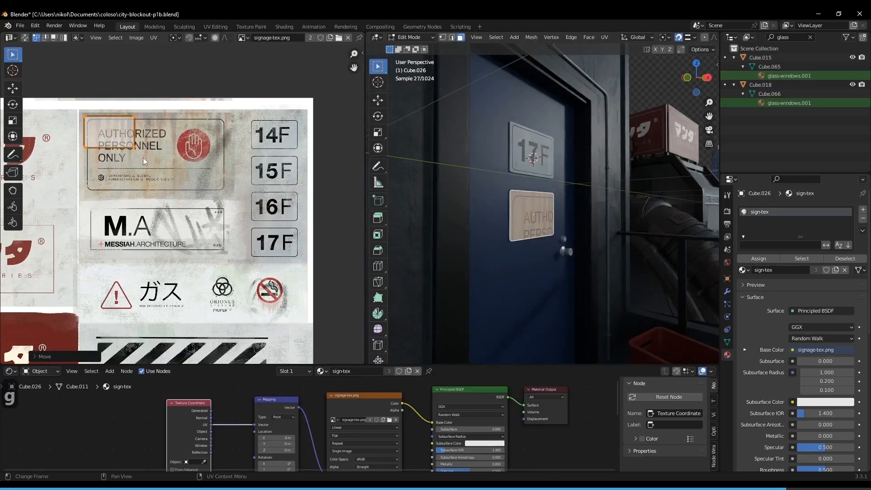
- Enlarge the lower plate's UV island, reposition it and widen it along X to frame the whole AUTHORIZED PERSONNEL ONLY label
key("s")
left_click(192, 193)
key("g")
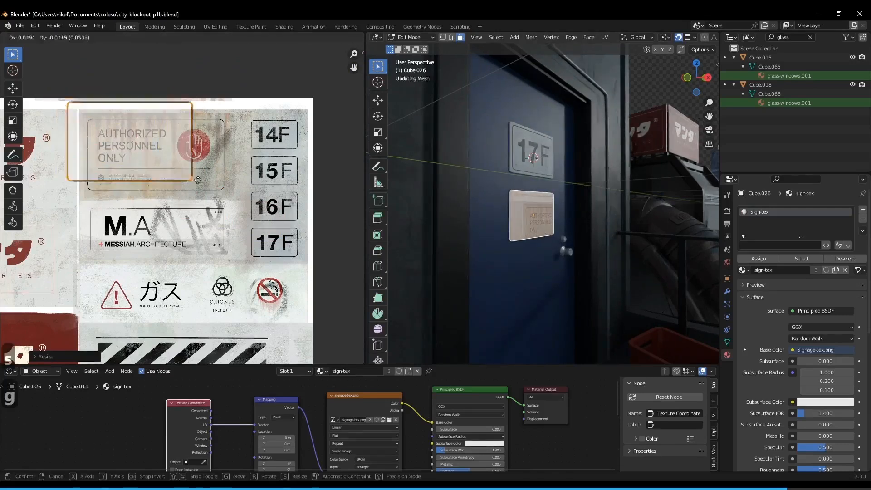
left_click(229, 194)
key("s")
key("x")
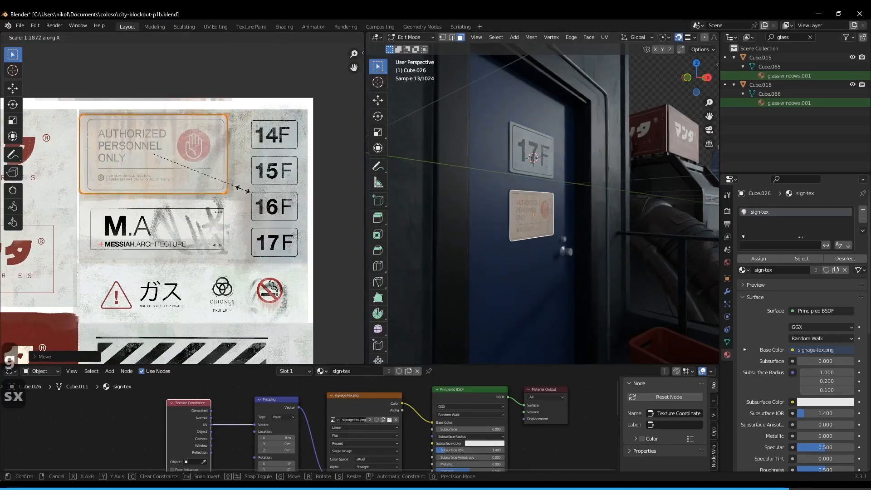
left_click(244, 192)
key("g")
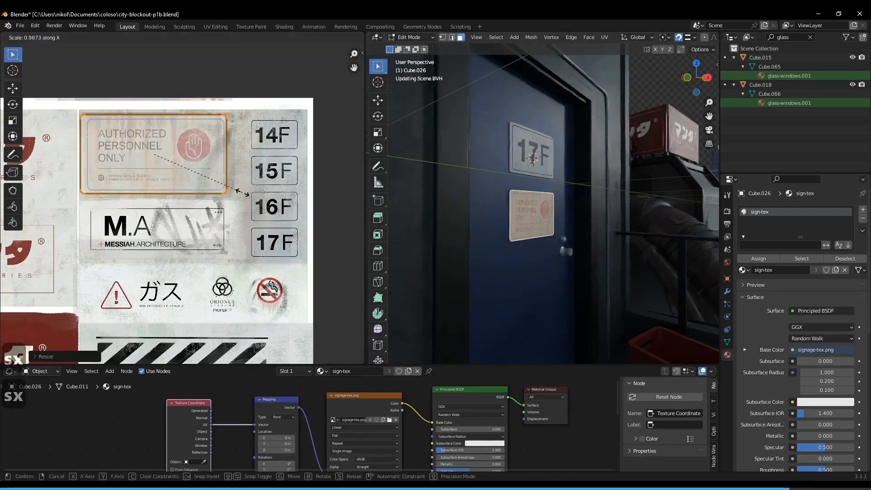
left_click(244, 192)
key("Tab")
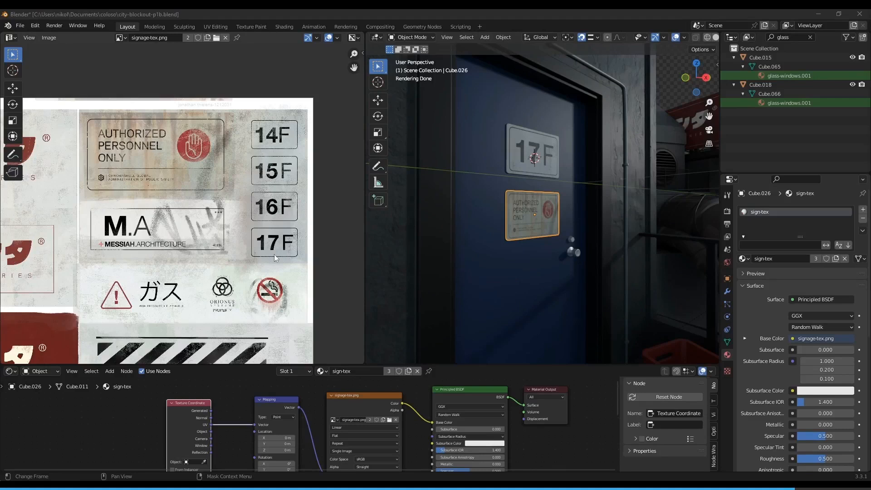
middle_click_drag(298, 245, 295, 229)
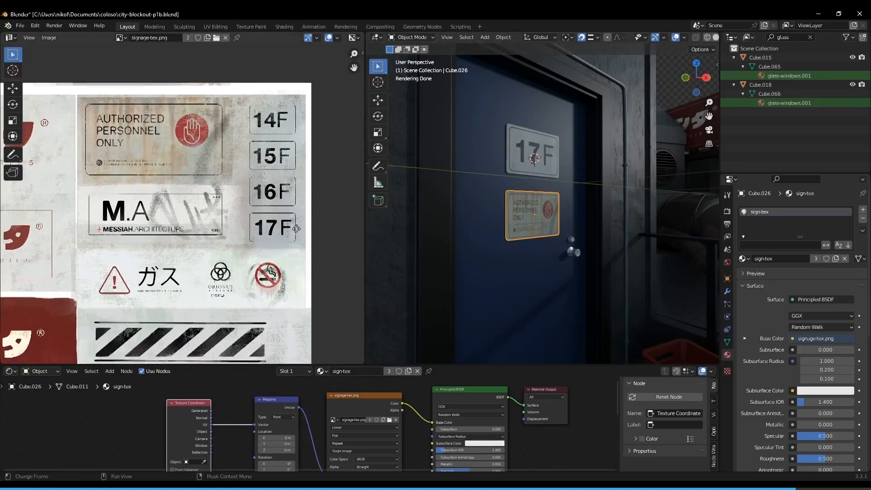
- Widen the AUTHORIZED PERSONNEL ONLY plate on the blue door along Y by a factor of about 1.14
middle_click_drag(536, 218, 506, 215)
key("s")
key("x")
key("s")
key("y")
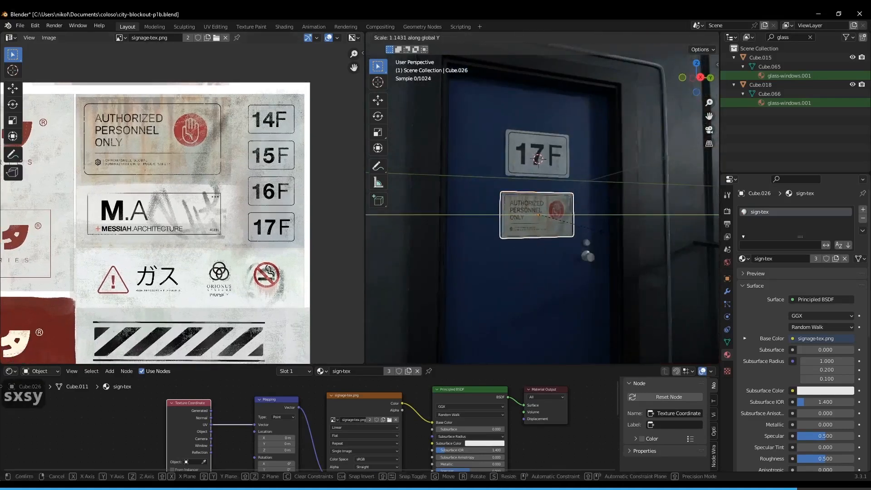
left_click(574, 233)
- Duplicate the AUTHORIZED PERSONNEL ONLY plate and move the copy along Y away from the door, towards the vented concrete building
scroll(597, 235, "down", 5)
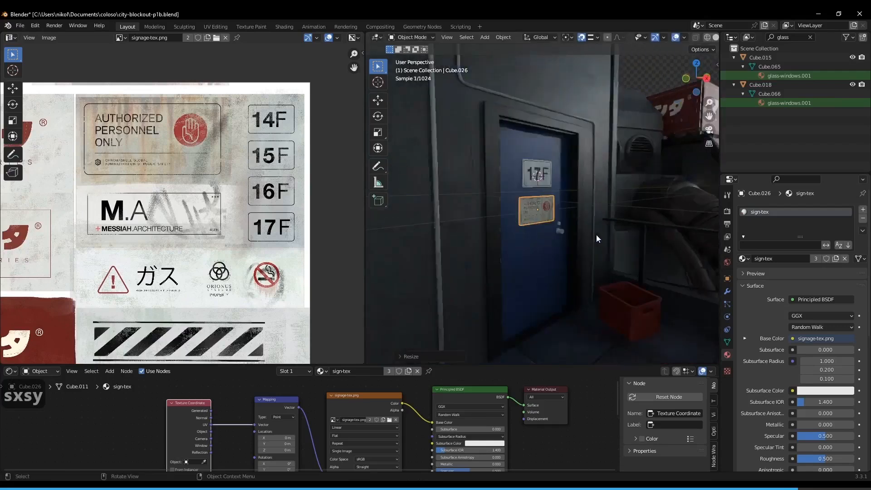
key("KP_0")
middle_click_drag(553, 262, 511, 247)
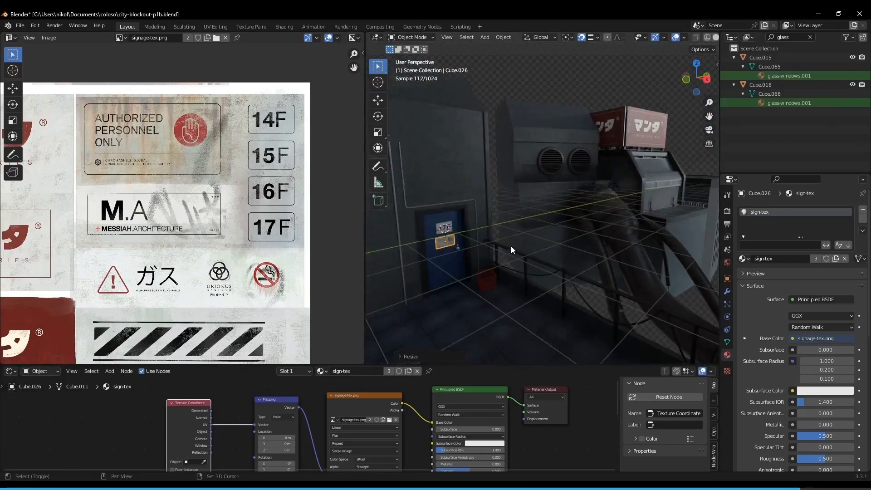
key("shift+d")
key("y")
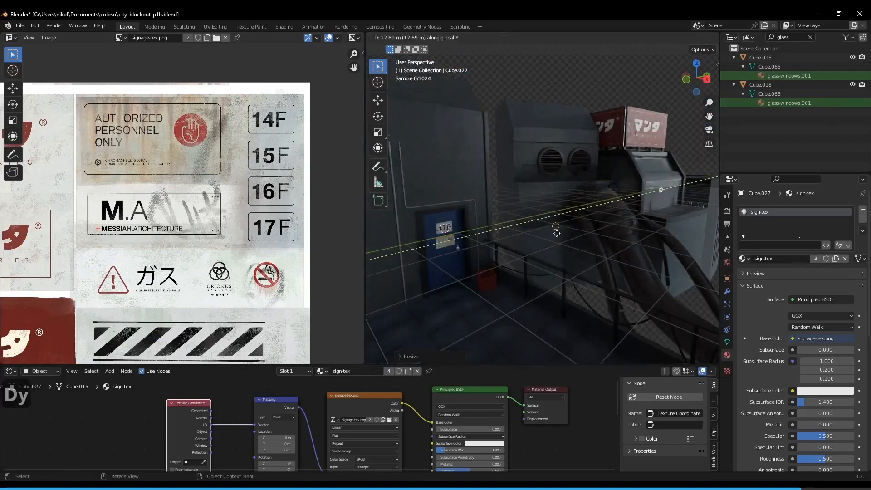
left_click(556, 233)
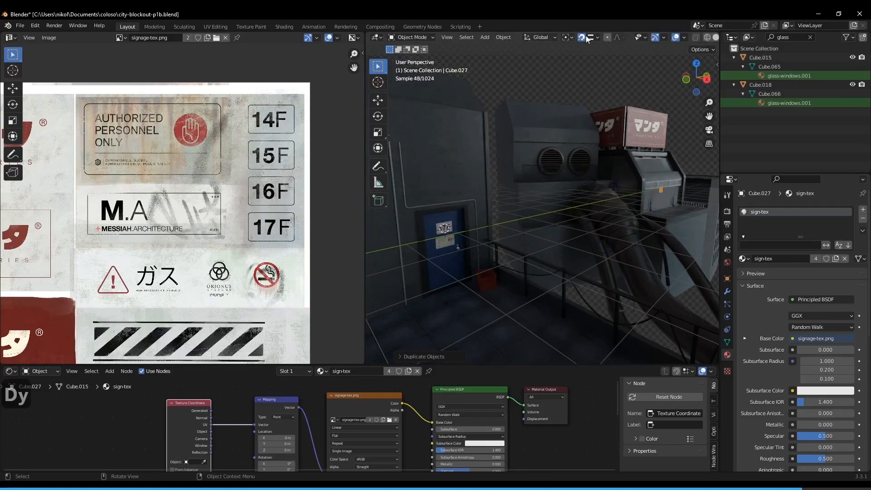
key("g")
key("y")
left_click(544, 205)
- Switch the viewport to Material Preview shading and move the copied plate about 5 m in negative X, beside the vented concrete wall
middle_click_drag(545, 206, 559, 279)
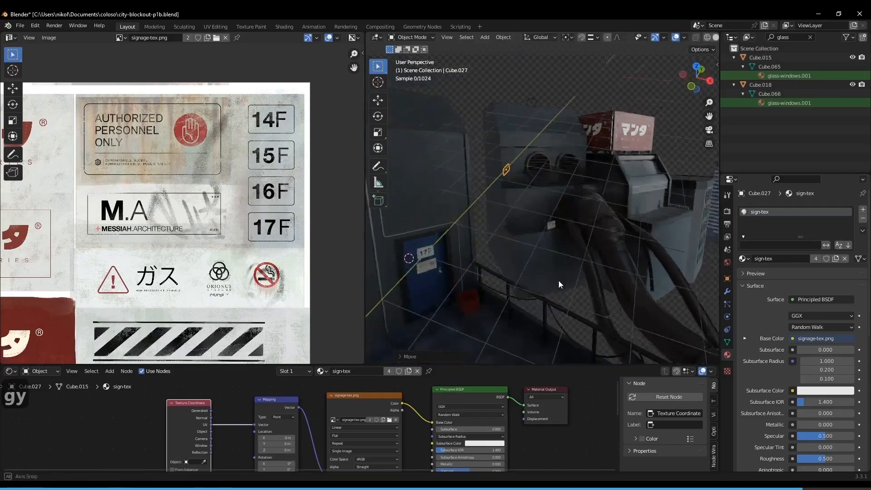
key("z")
left_click(539, 313)
mouse_move(540, 313)
middle_mouse_down()
mouse_move(554, 274)
mouse_move(508, 197)
middle_mouse_up()
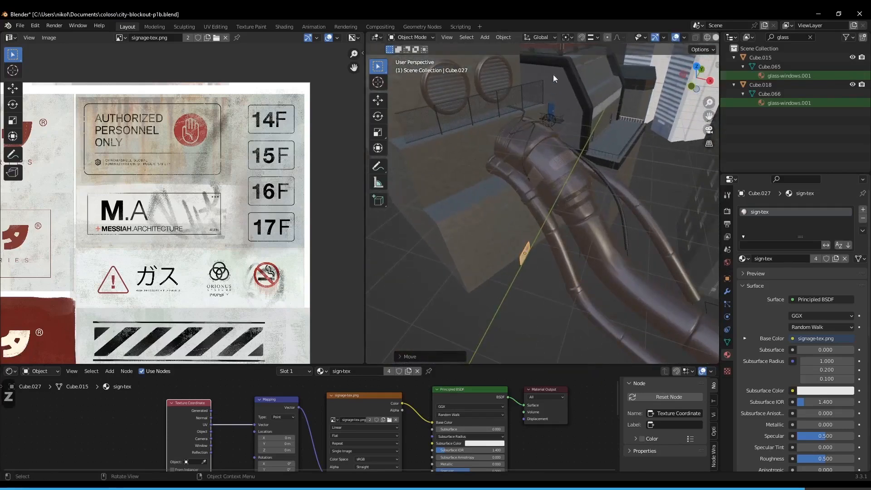
middle_click_drag(476, 188, 639, 319, "shift")
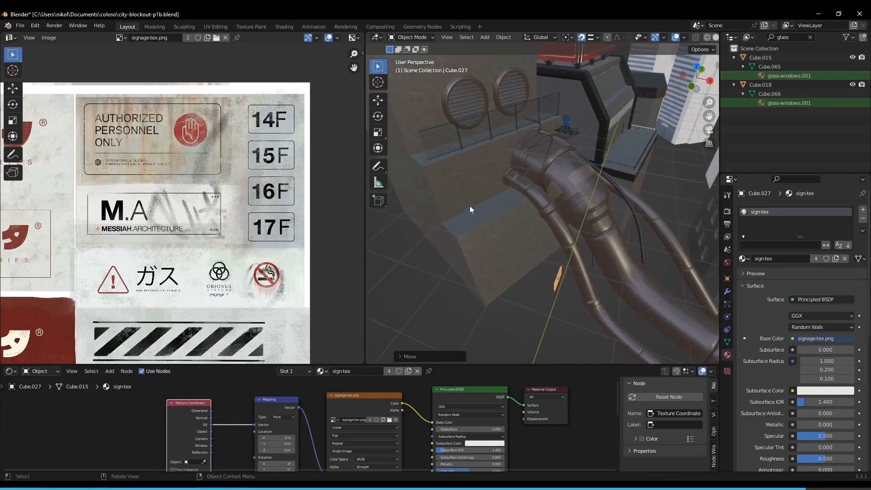
key("g")
key("x")
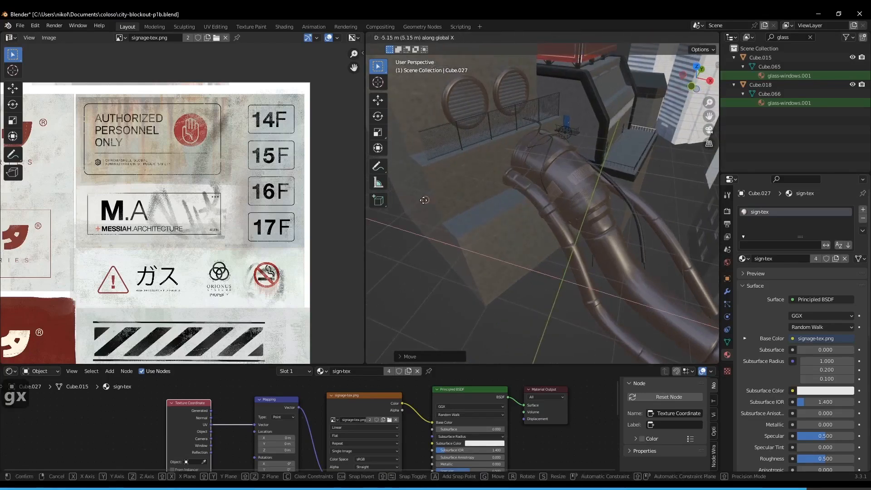
left_click(432, 198)
middle_click_drag(490, 218, 522, 223)
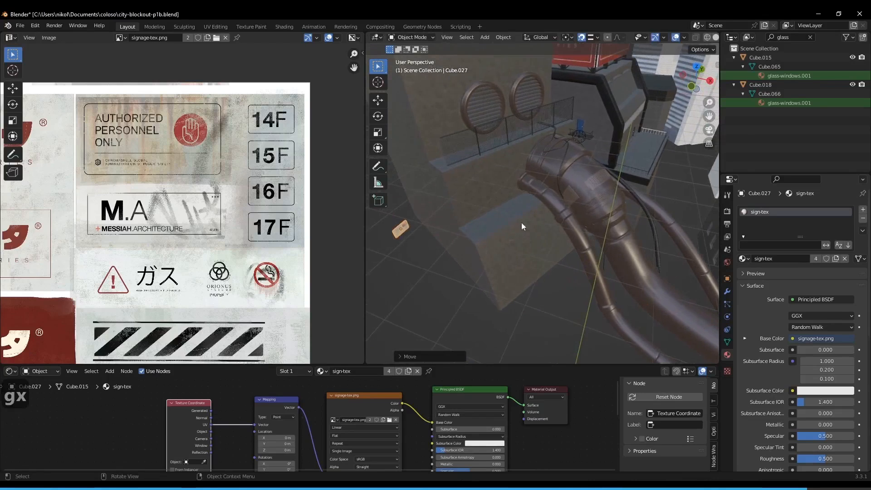
- Match the copied plate's rotation to the vented concrete building with Copy Rotation
left_click(463, 205)
key("ctrl+c")
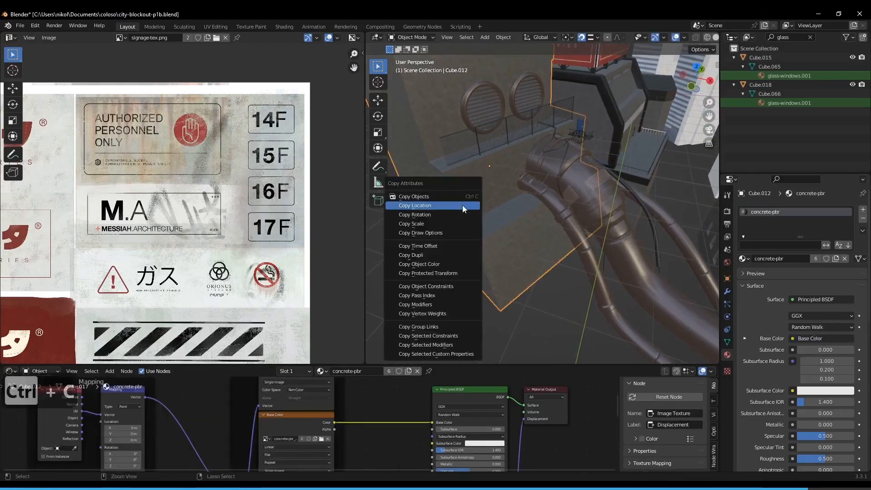
left_click(440, 213)
middle_click_drag(530, 237, 540, 239, "shift")
left_click(417, 232)
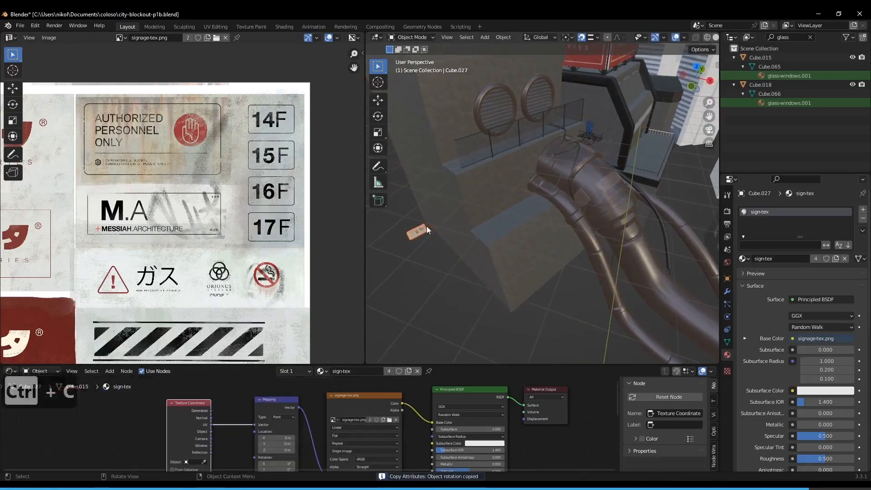
middle_click_drag(427, 226, 425, 261)
- Move the plate along its local Y axis to the wall area below the two round vents
key("g")
key("x")
key("x")
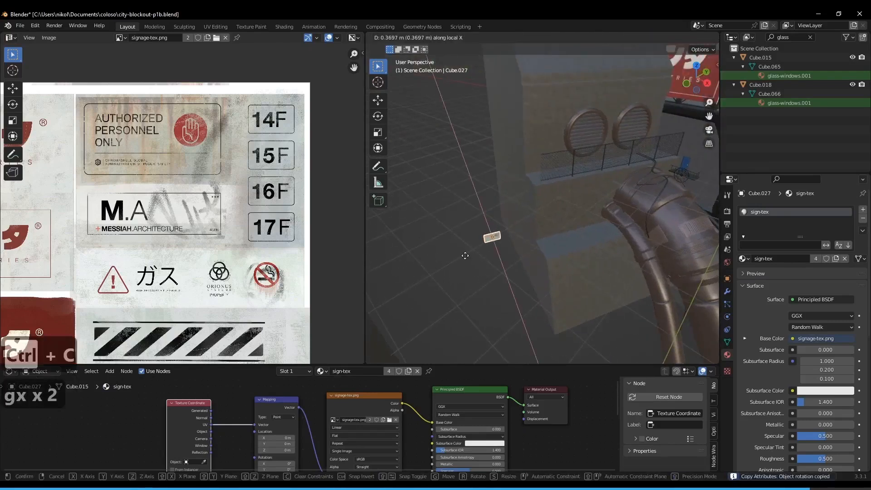
key("y")
key("y")
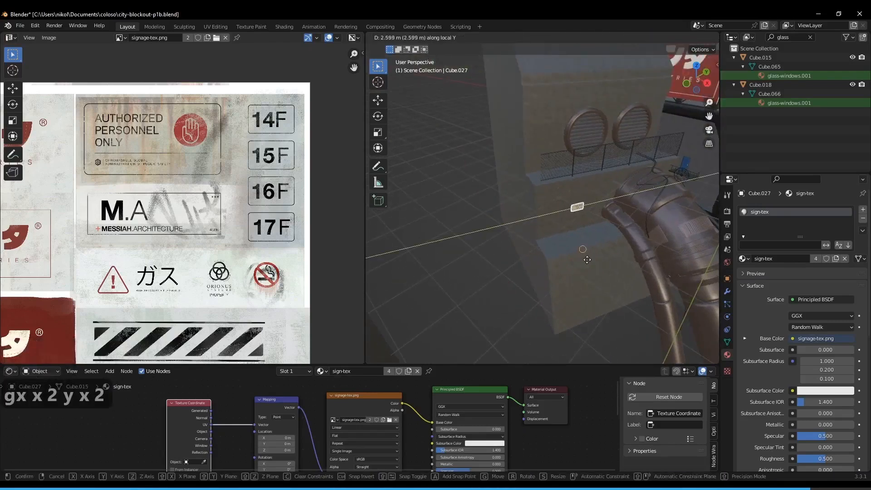
left_click(592, 262)
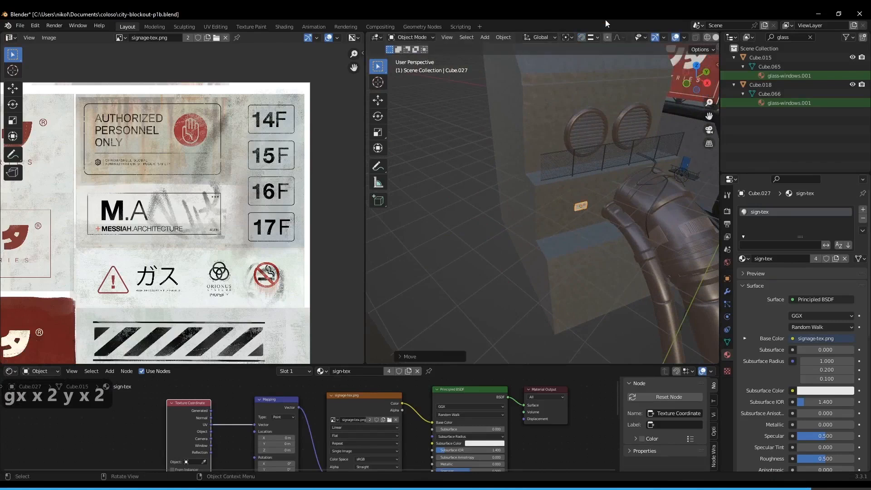
- Move the plate along its local X axis until it sits against the concrete wall surface
key("KP_Decimal")
middle_click_drag(631, 143, 565, 246)
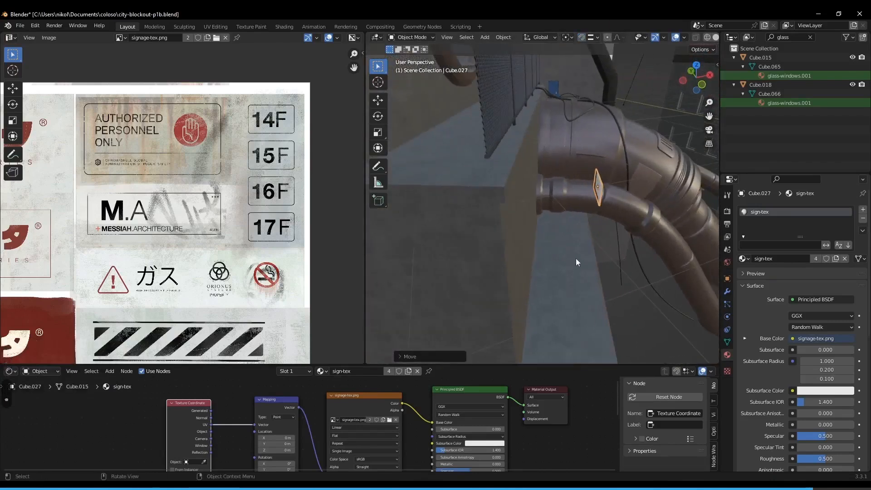
key("g")
key("x")
key("x")
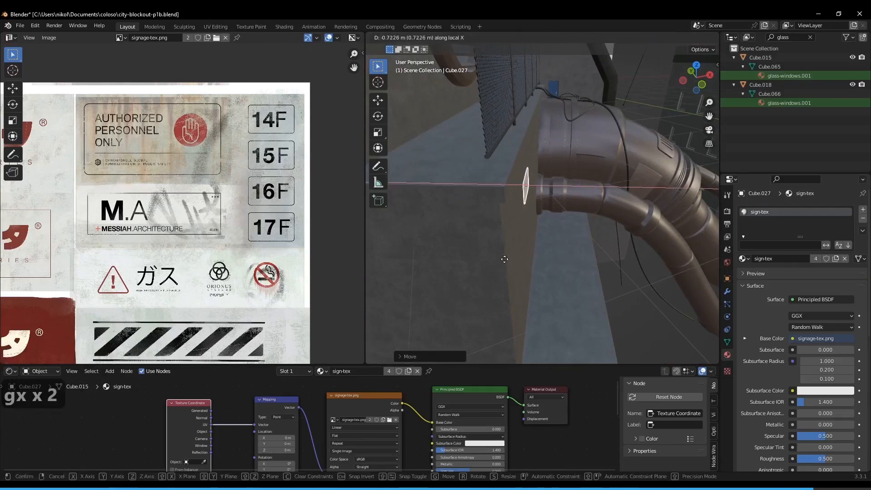
left_click(504, 259)
middle_click_drag(504, 259, 552, 238)
key("g")
key("x")
key("x")
left_click(578, 265)
- Slide the plate along its local Y axis towards the pipes and enlarge it about 2.5 times
scroll(497, 195, "down", 7)
key("g")
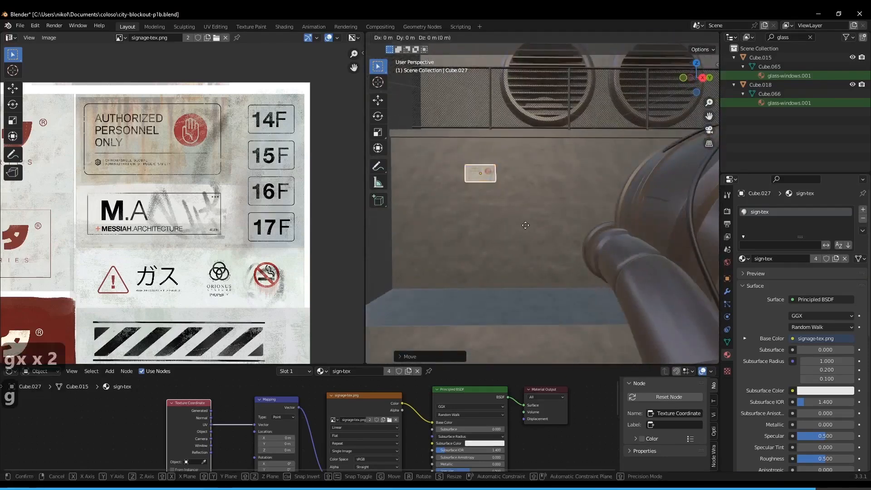
key("y")
key("y")
left_click(590, 235)
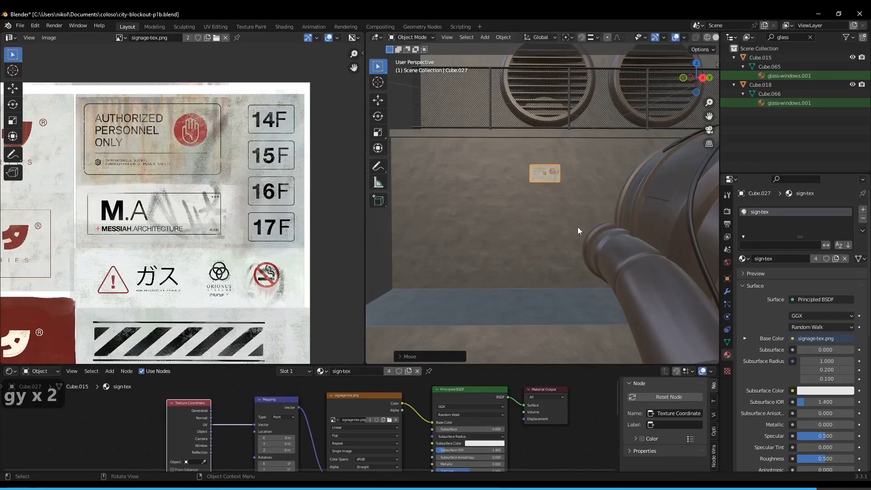
key("s")
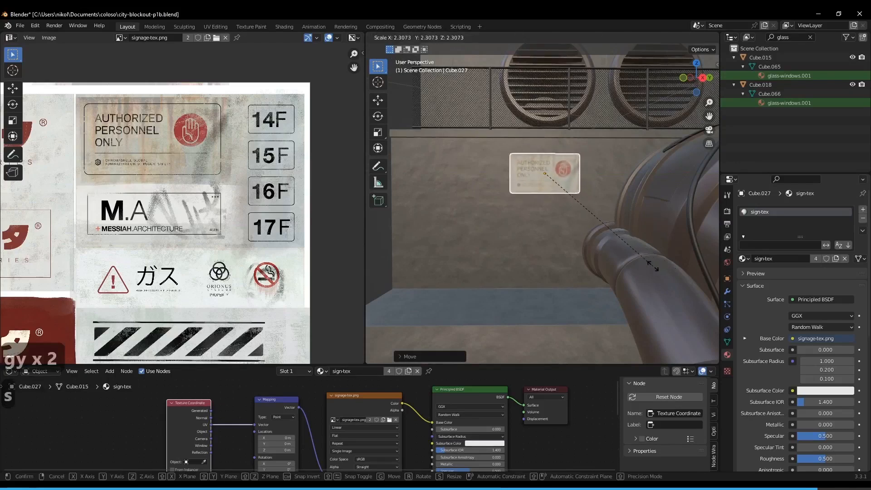
left_click(666, 270)
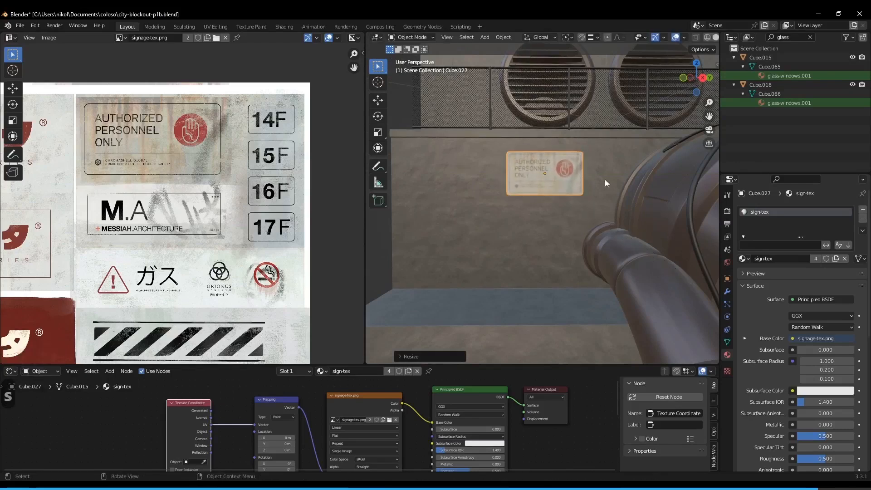
- Lower the enlarged plate slightly along Z on the concrete wall
key("g")
key("z")
right_click(566, 181)
middle_click_drag(564, 176, 601, 183)
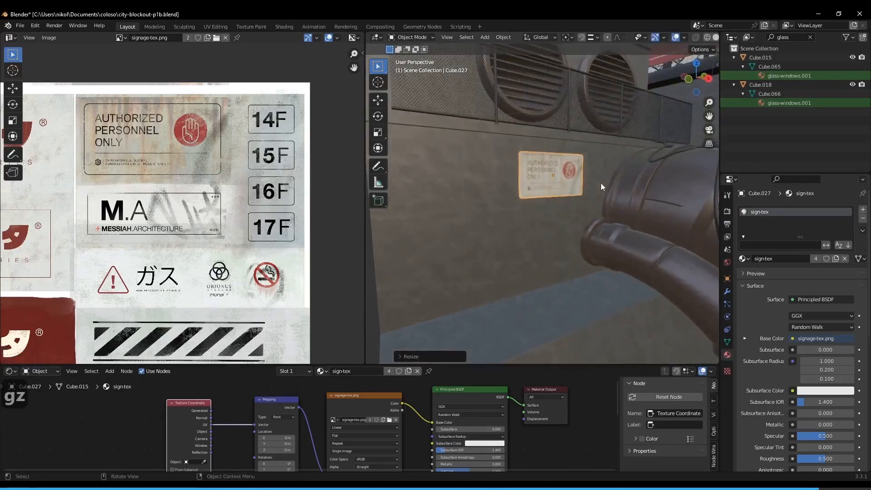
key("g")
key("z")
left_click(600, 192)
- Move the wall plate's UV island from the AUTHORIZED PERSONNEL ONLY label onto the ガス warning label
middle_click_drag(263, 268, 280, 236)
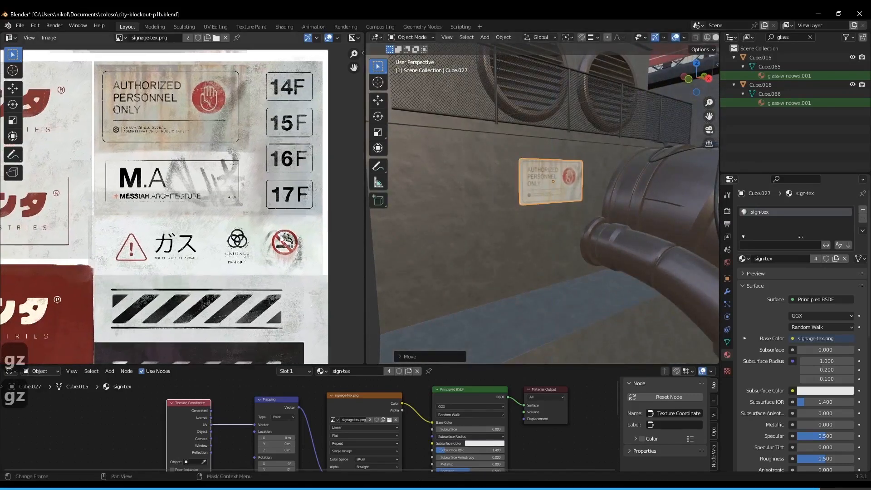
middle_click_drag(606, 257, 551, 247)
mouse_move(184, 247)
middle_mouse_down()
mouse_move(199, 243)
mouse_move(176, 238)
middle_mouse_up()
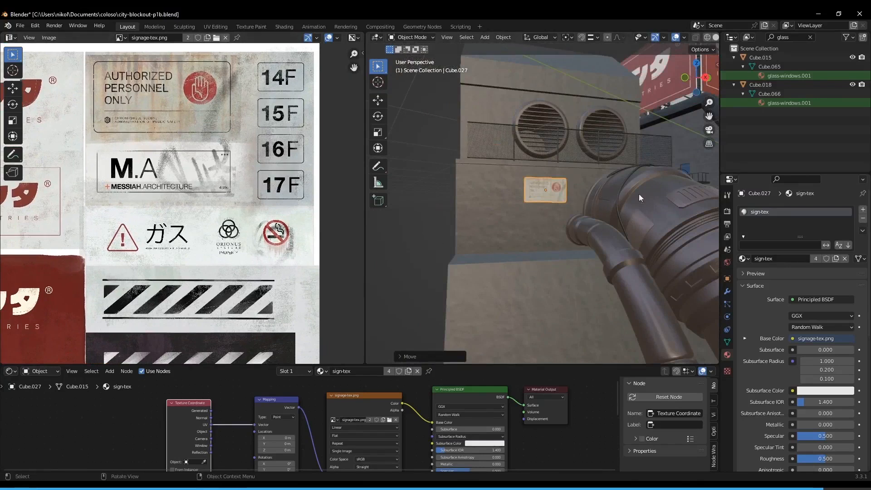
middle_click_drag(230, 294, 217, 182)
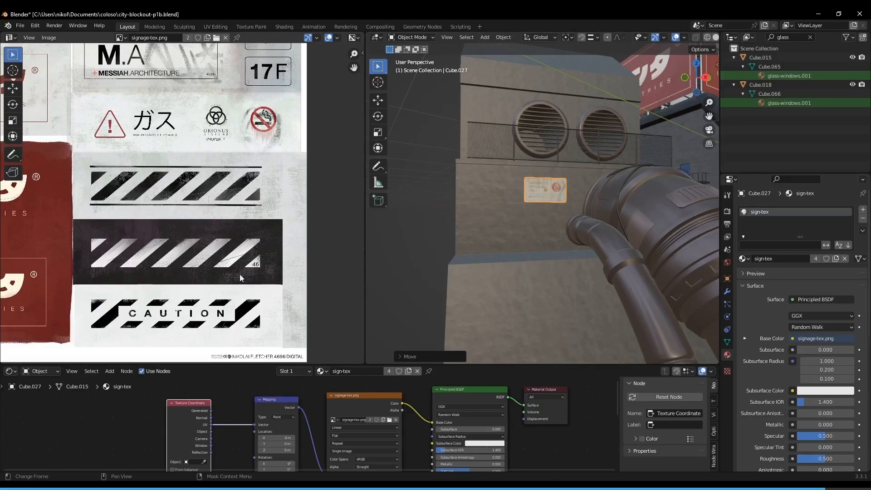
scroll(553, 187, "up", 6)
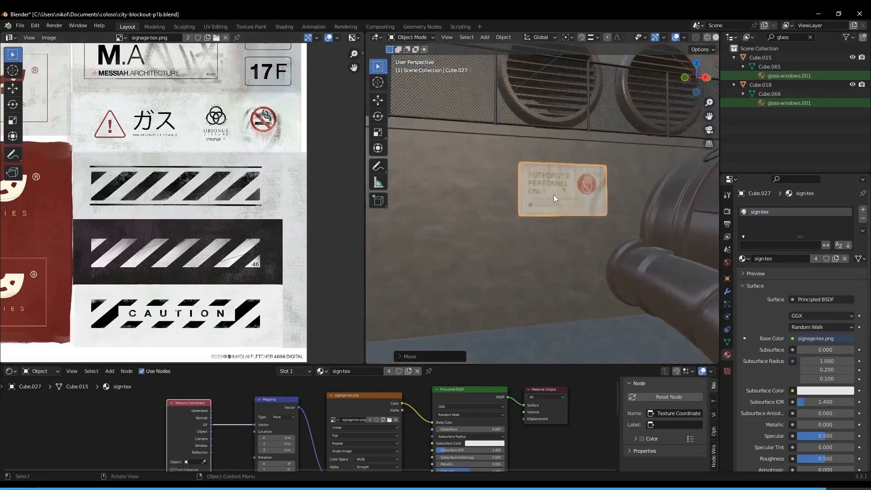
key("Tab")
scroll(224, 171, "down", 6)
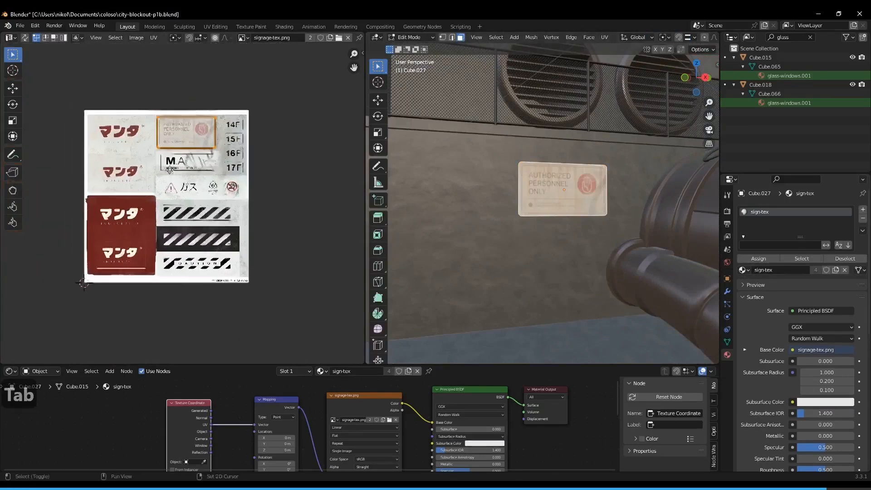
scroll(222, 191, "up", 4)
key("a")
key("g")
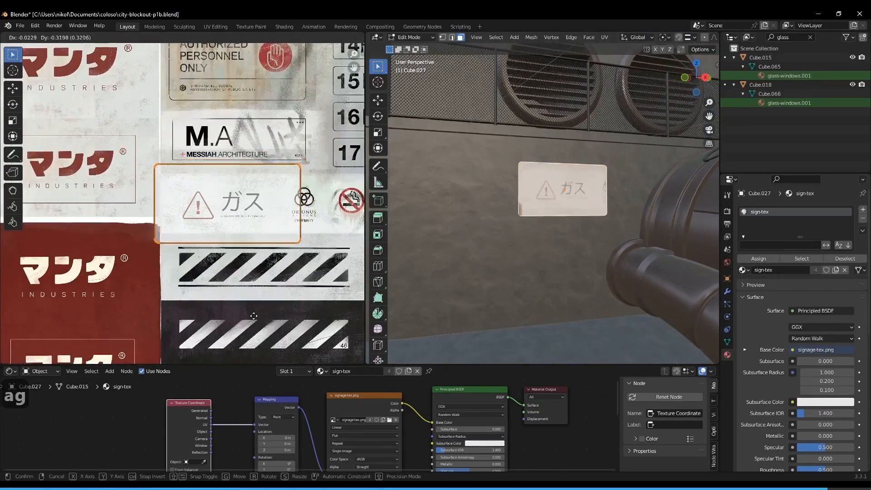
left_click(253, 314)
- Shrink the wall plate's UV island and reposition it to frame the warning triangle and ガス text
key("s")
left_click(211, 279)
key("g")
key("s")
left_click(222, 299)
key("a")
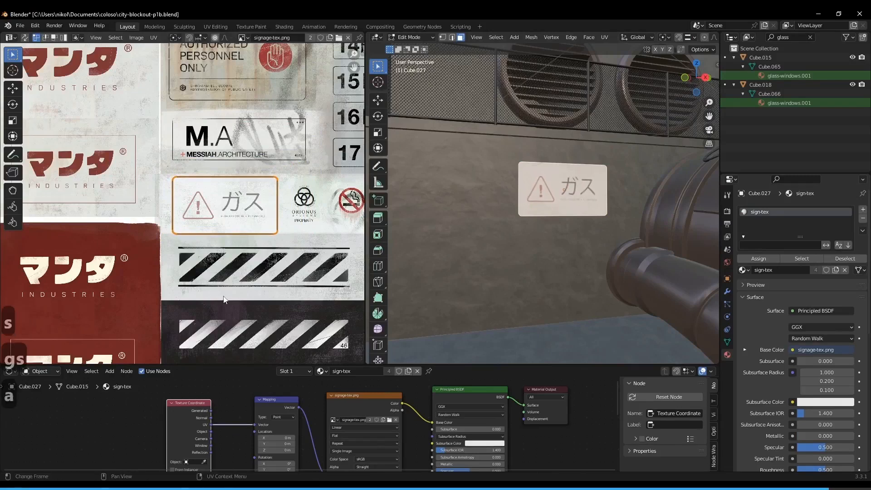
key("s")
key("y")
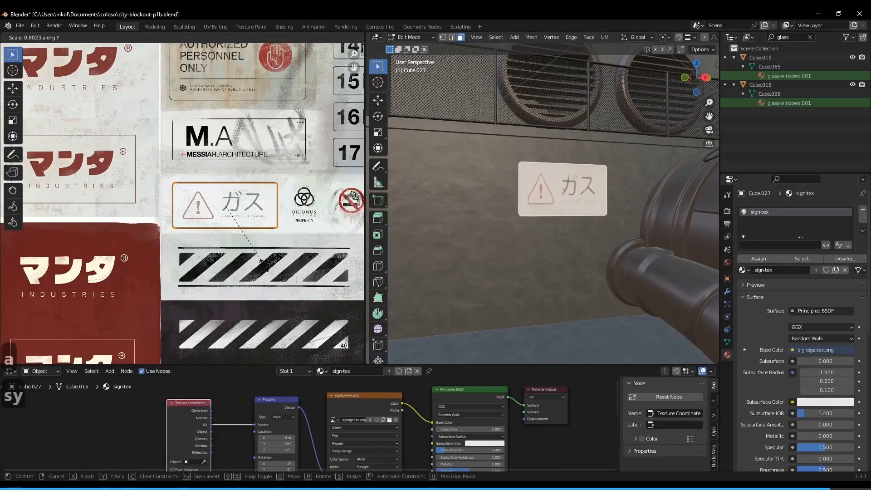
left_click(291, 279)
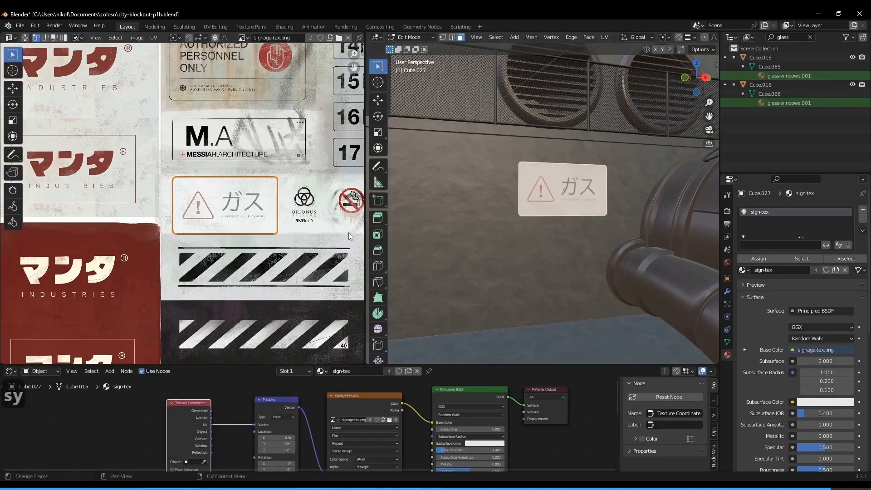
- Reduce the ガス plate's height along Z in Object Mode
key("Tab")
key("s")
key("z")
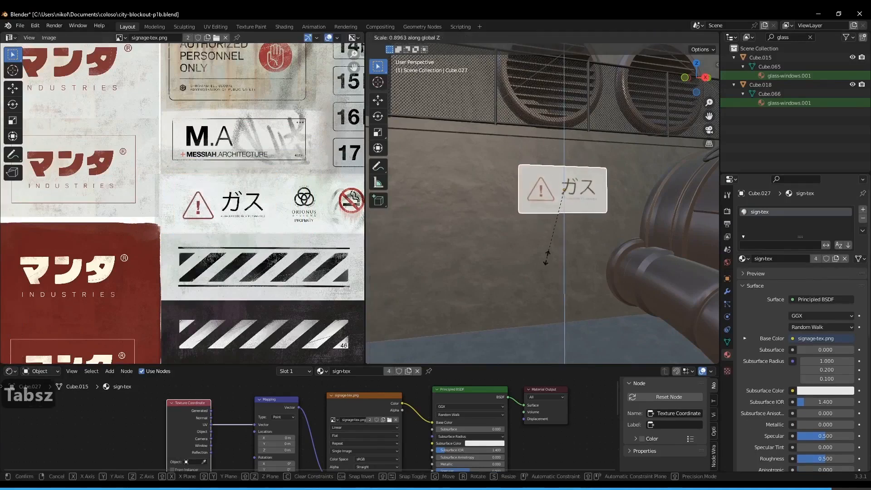
left_click(545, 248)
- Reduce the ガス plate's UV island height along Y and nudge it to frame the warning triangle and text
key("Tab")
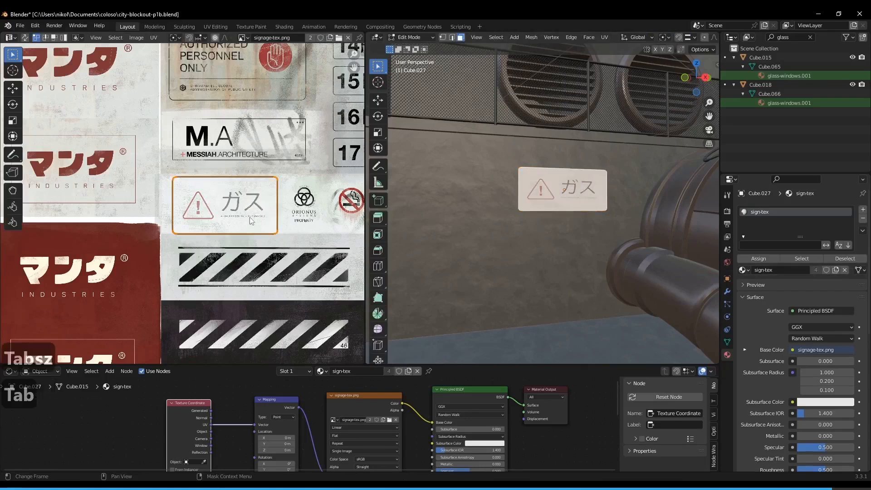
key("s")
key("y")
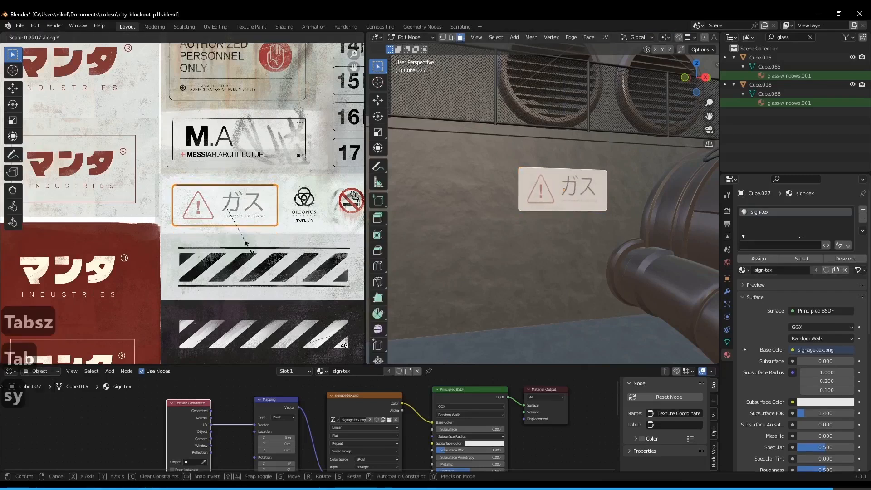
left_click(253, 253)
key("g")
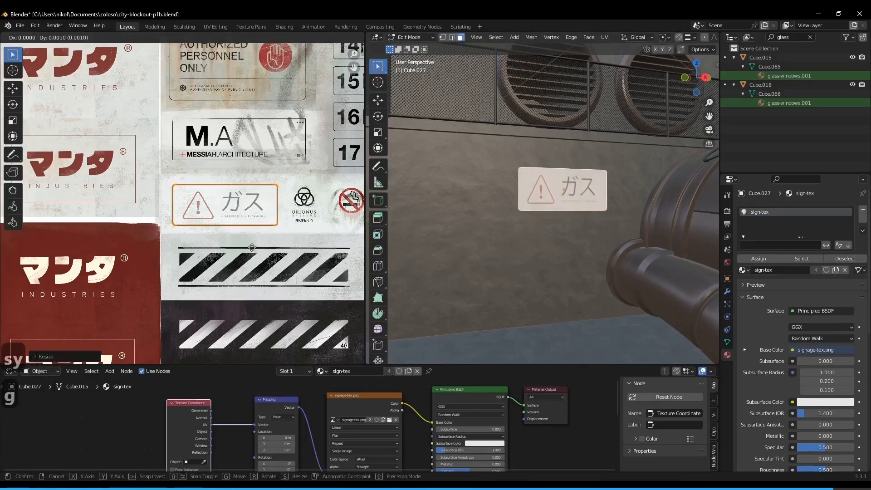
left_click(253, 247)
key("Tab")
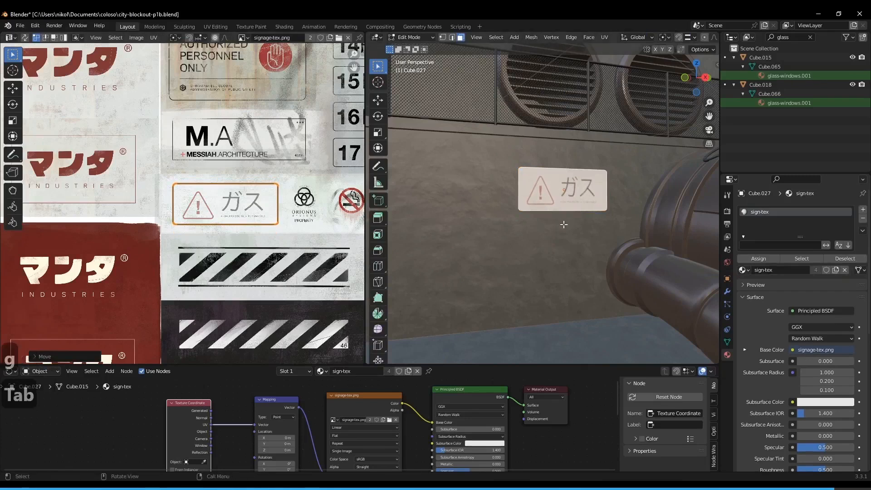
- Extrude the face loop around the ガス plate's side and scale it outward by about 1.02, plus about 1.02 along Z, to form a rim
key("Tab")
middle_click_drag(559, 224, 536, 282)
key("3")
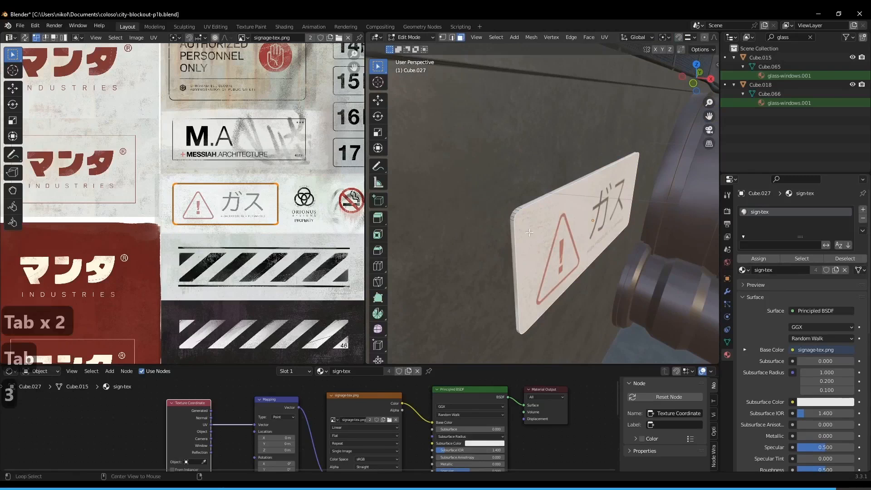
left_click(513, 212, "alt")
middle_click_drag(513, 212, 570, 319)
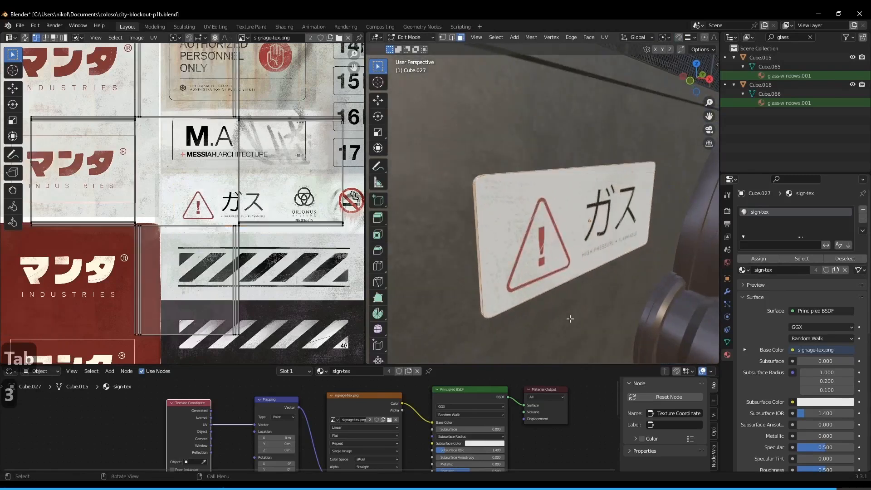
key("s")
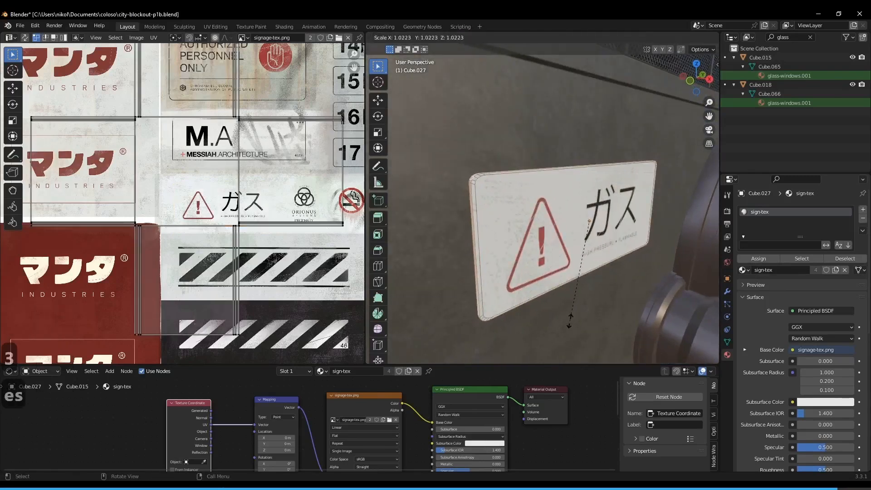
key("s")
key("z")
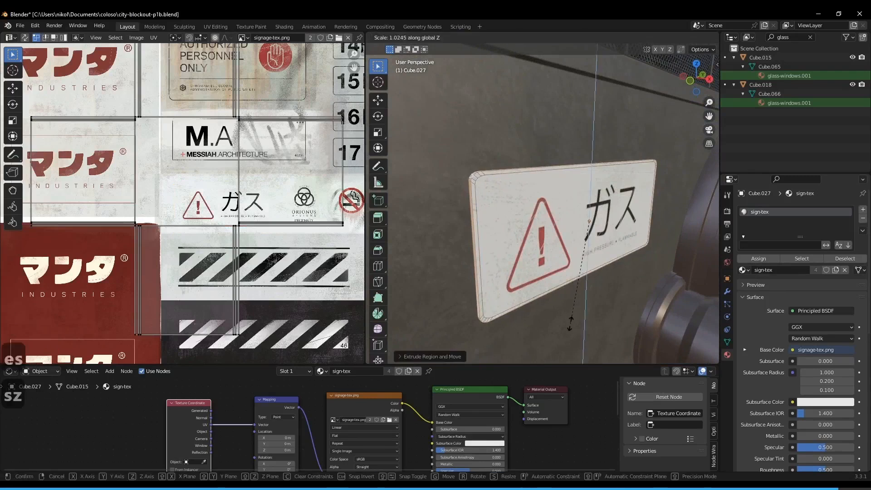
left_click(570, 319)
- Select the rim's front face loop around the ガス plate and extrude it about 0.0077 m along its normal
key("3")
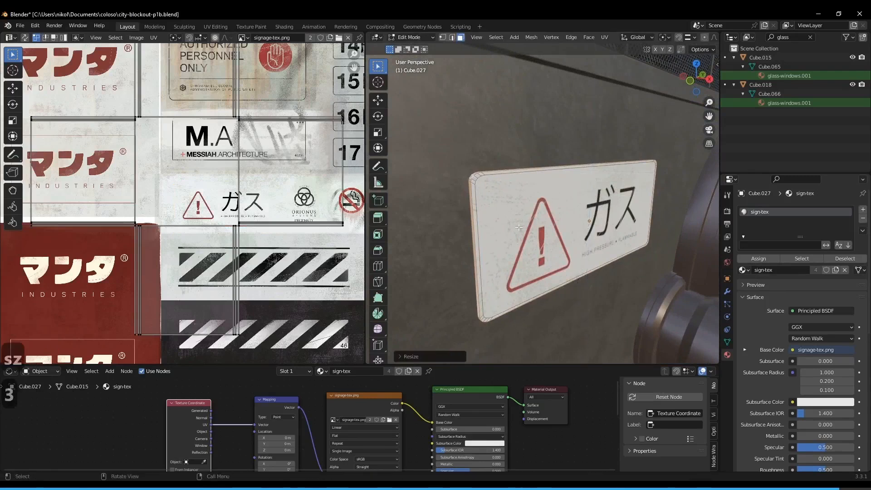
left_click(478, 175, "alt")
middle_click_drag(478, 175, 575, 302)
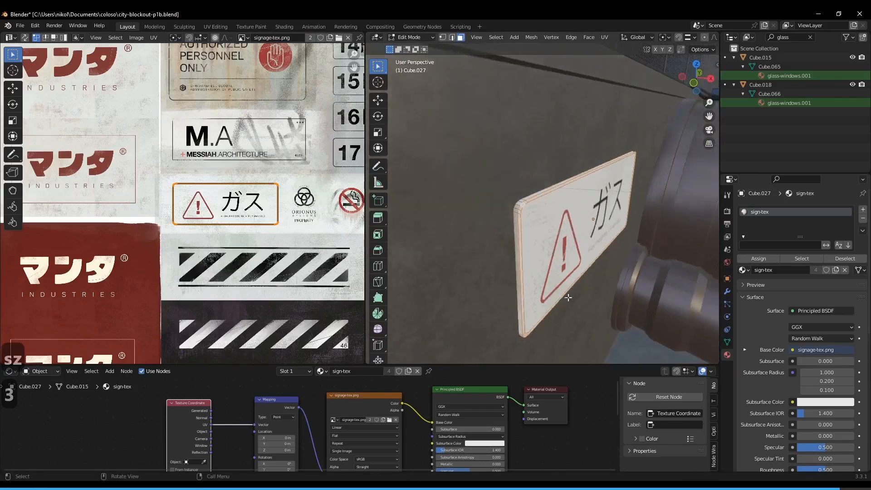
key("e")
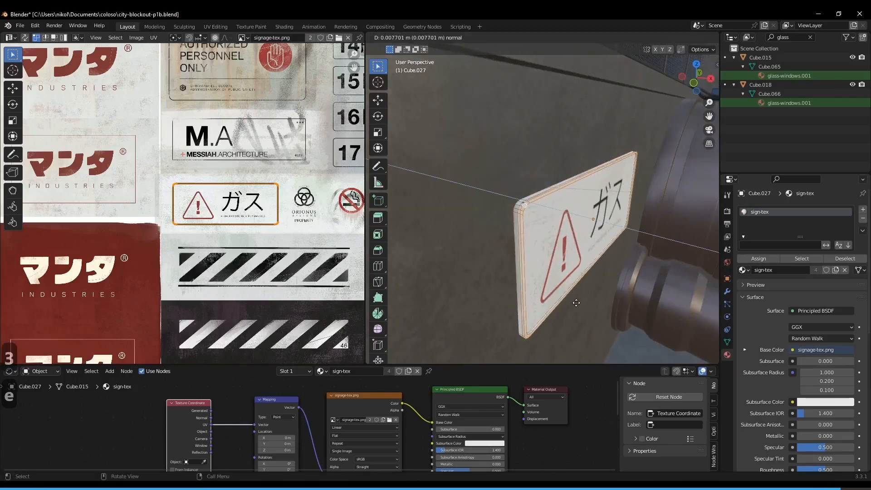
left_click(576, 303)
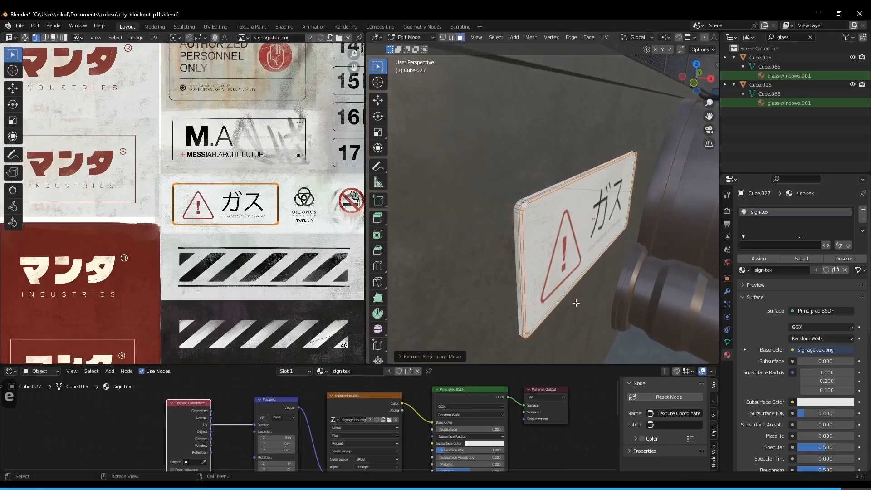
- Add the remaining rim face loops to the selection and assign them a second material slot using black-flat
left_click(519, 209, "alt+shift")
left_click(516, 209, "alt+shift")
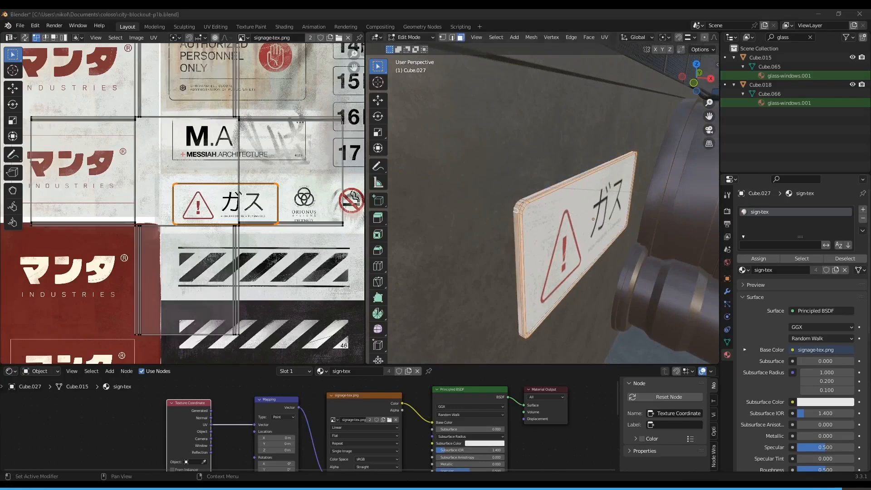
left_click(862, 210)
left_click(762, 268)
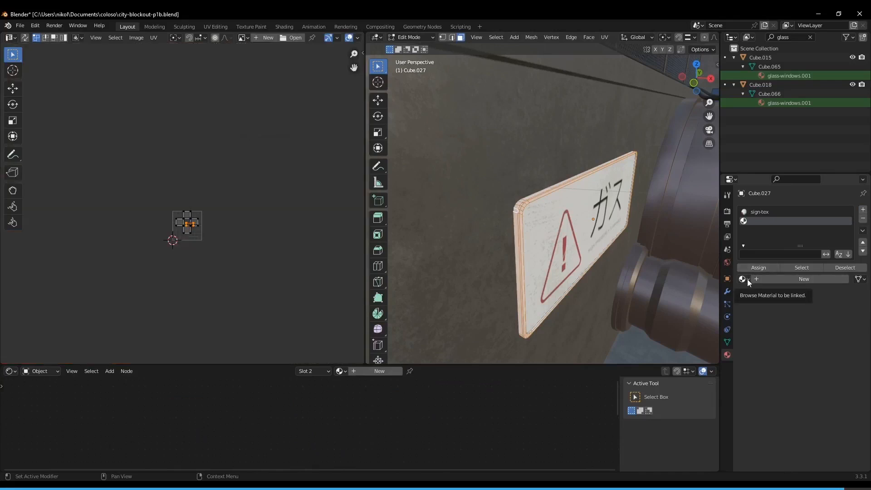
left_click(748, 279)
left_click(766, 294)
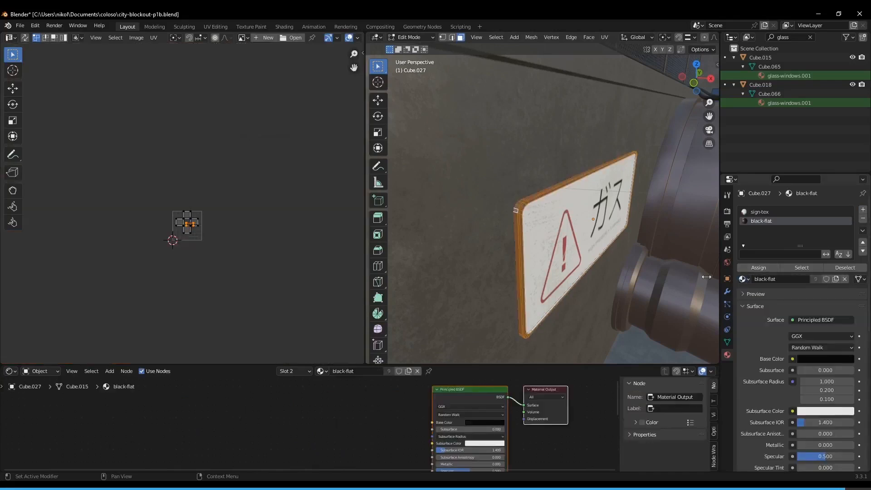
- Apply Shade Smooth to the ガス plate in Object Mode and add an Edge Split modifier to it
key("Tab")
scroll(534, 192, "down", 5)
scroll(534, 192, "up", 4)
right_click(530, 197)
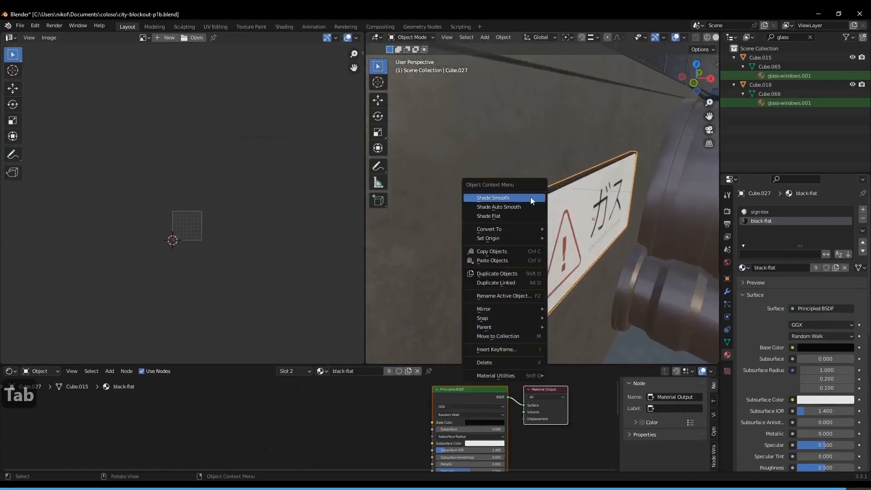
left_click(530, 197)
key("ctrl+z")
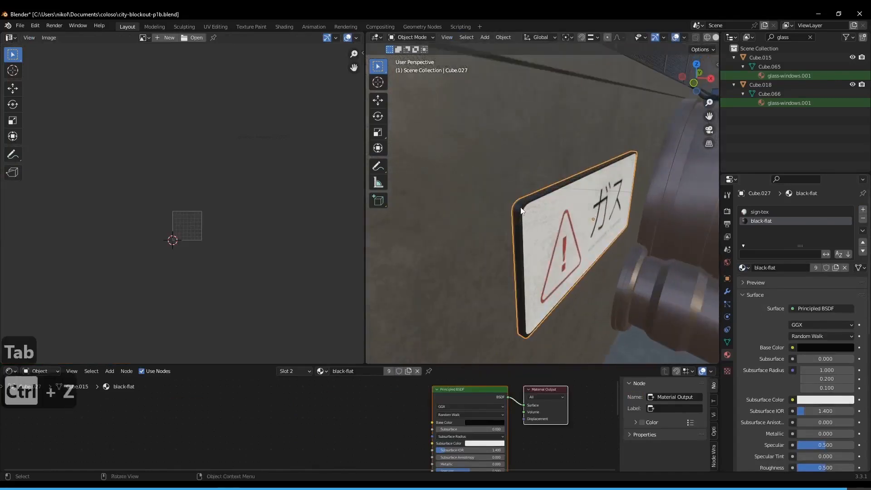
right_click(525, 207)
left_click(525, 207)
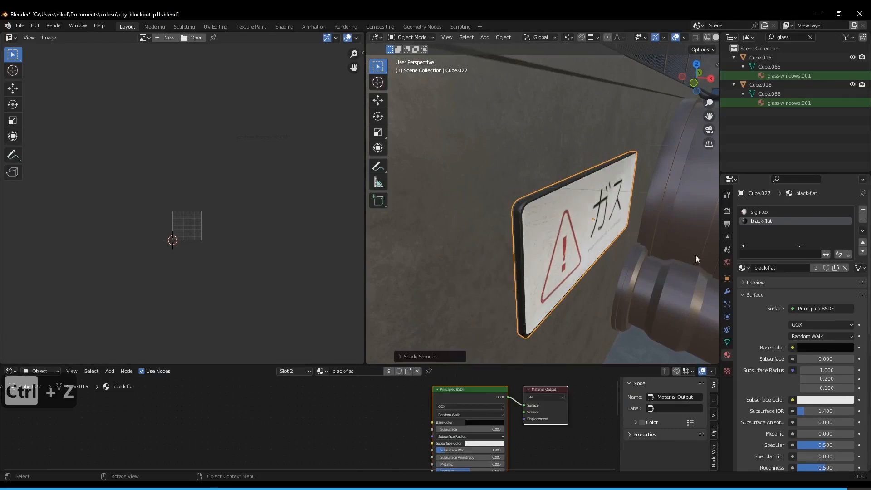
left_click(728, 291)
left_click(763, 209)
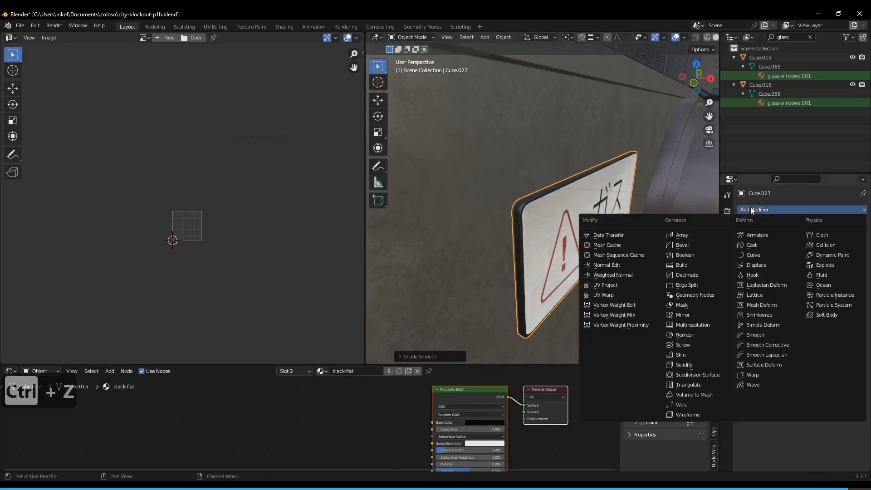
left_click(706, 286)
- View the scene through the camera in Rendered shading to check the overall lighting
scroll(608, 247, "down", 5)
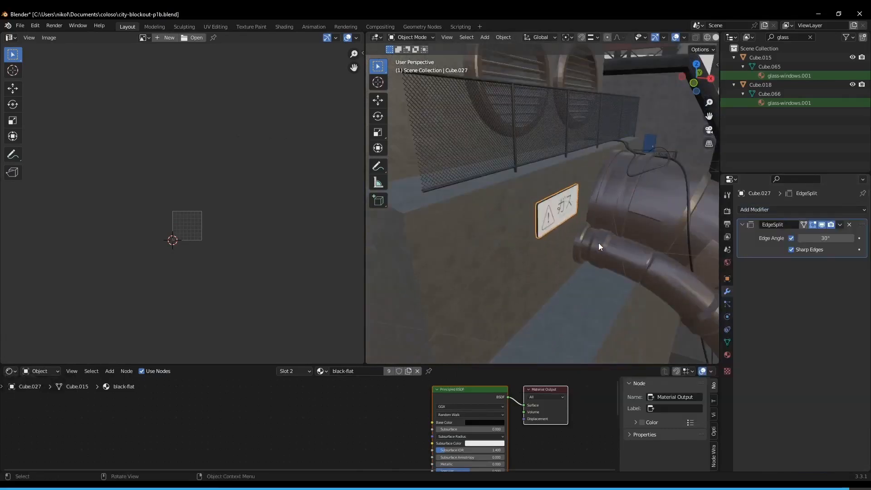
key("KP_0")
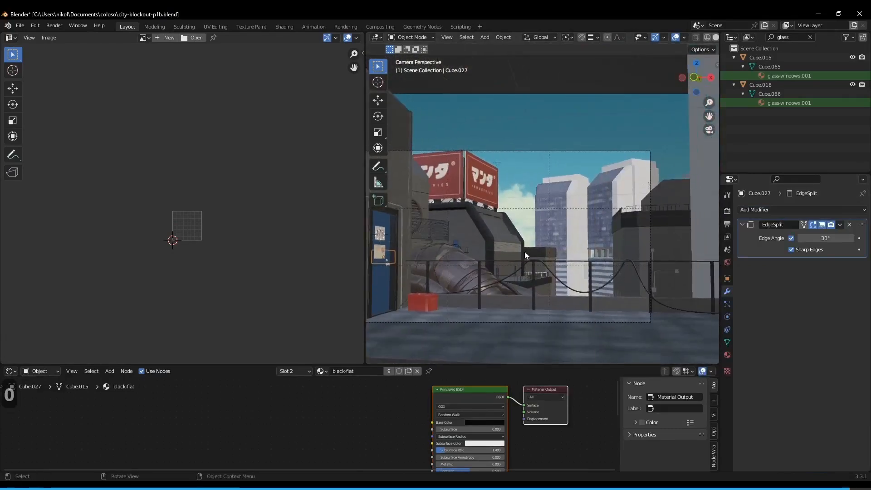
key("z")
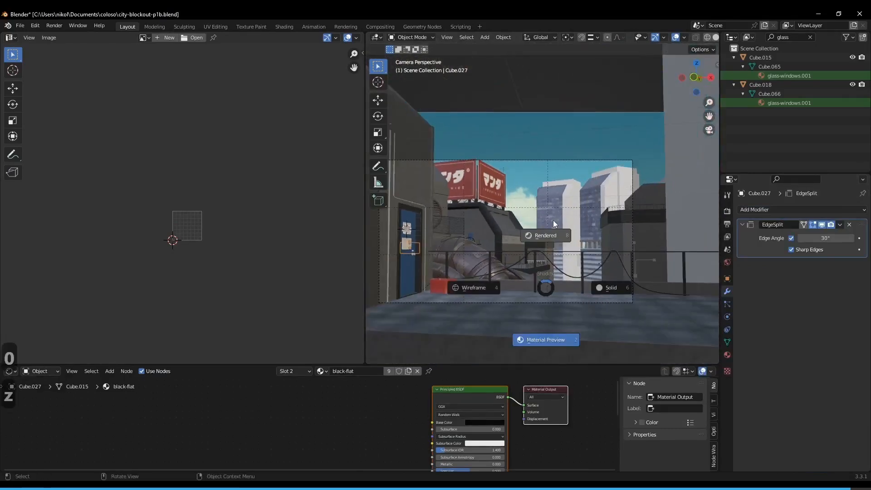
left_click(554, 223)
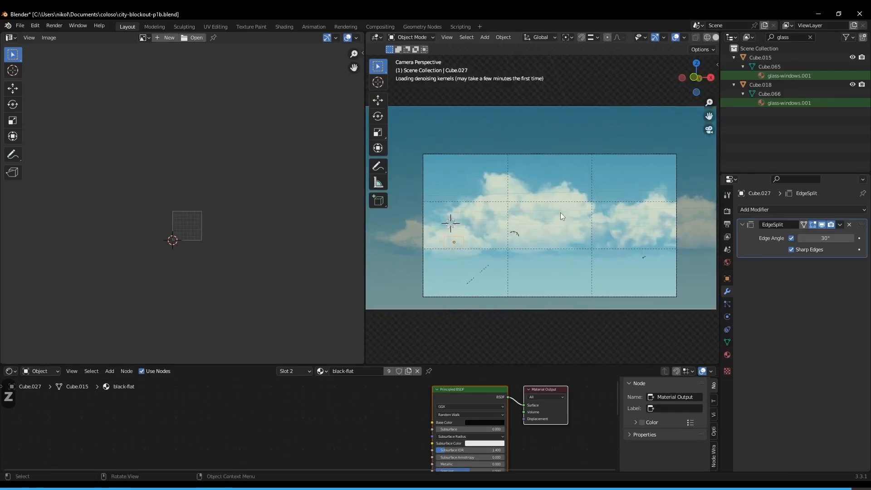
scroll(560, 214, "up", 2)
middle_click_drag(574, 215, 558, 215, "shift")
scroll(562, 211, "down", 1)
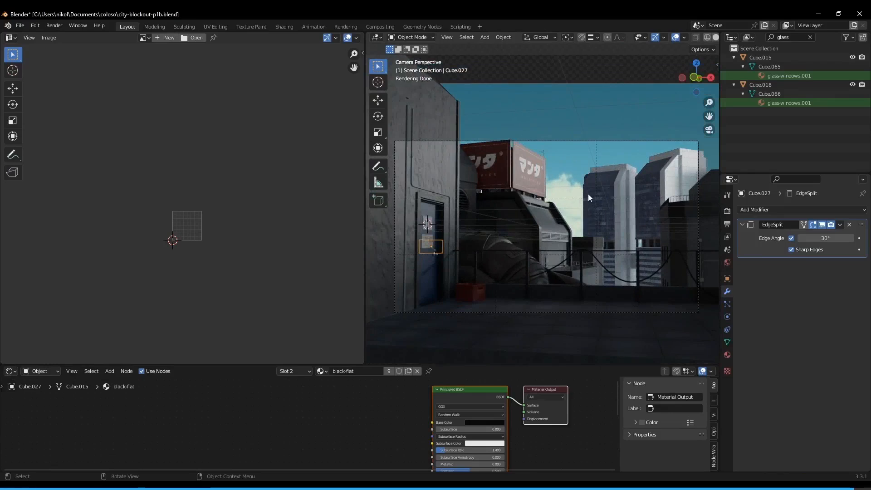
- Select the point light above the large pipe and set its power to 1.9 W
scroll(576, 200, "up", 4)
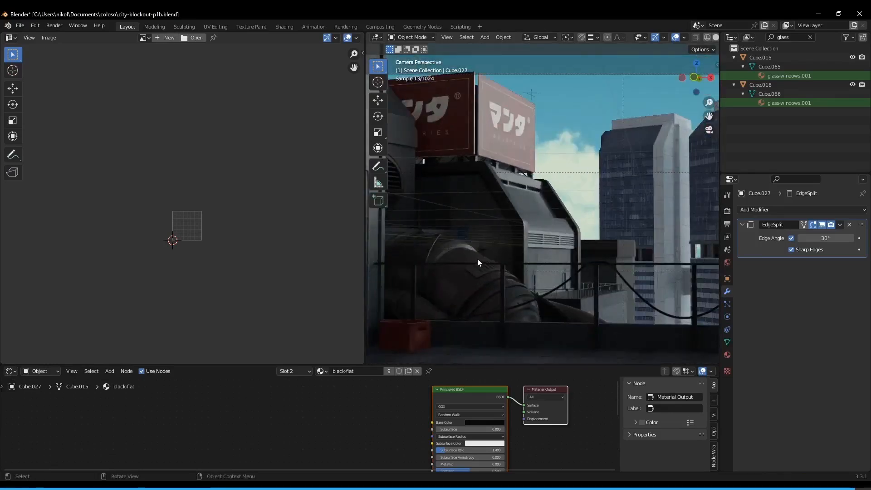
left_click(468, 239)
left_click(467, 239)
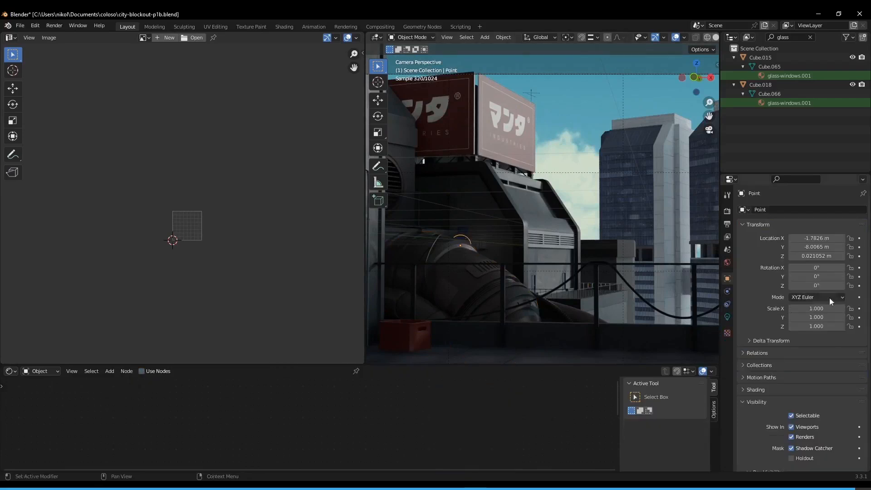
left_click(727, 318)
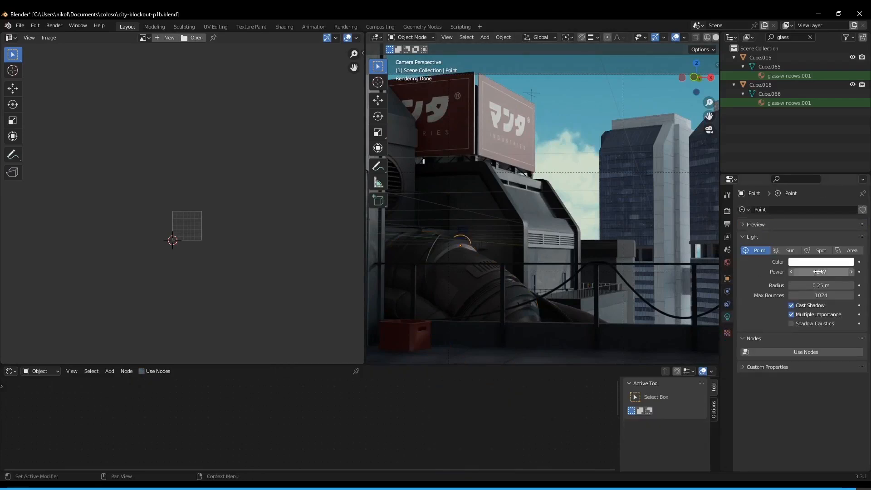
left_click(792, 272)
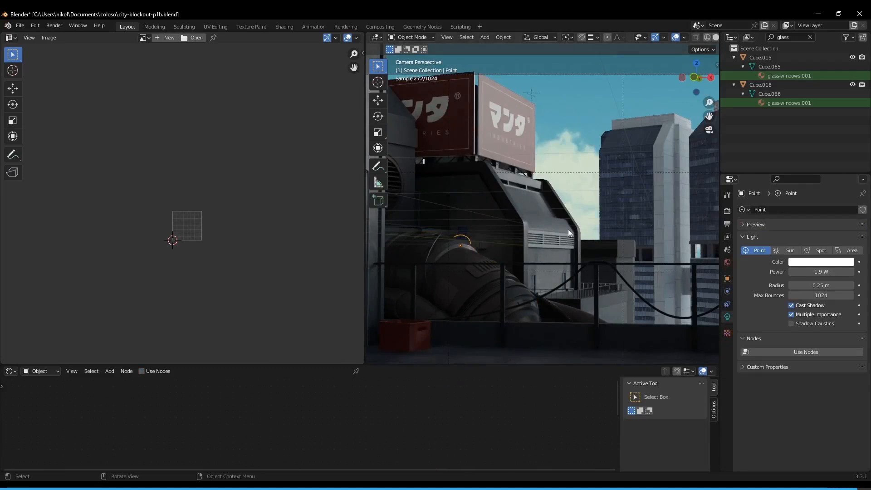
- Move the point light slightly to a new position near the large pipe and check the camera render
key("g")
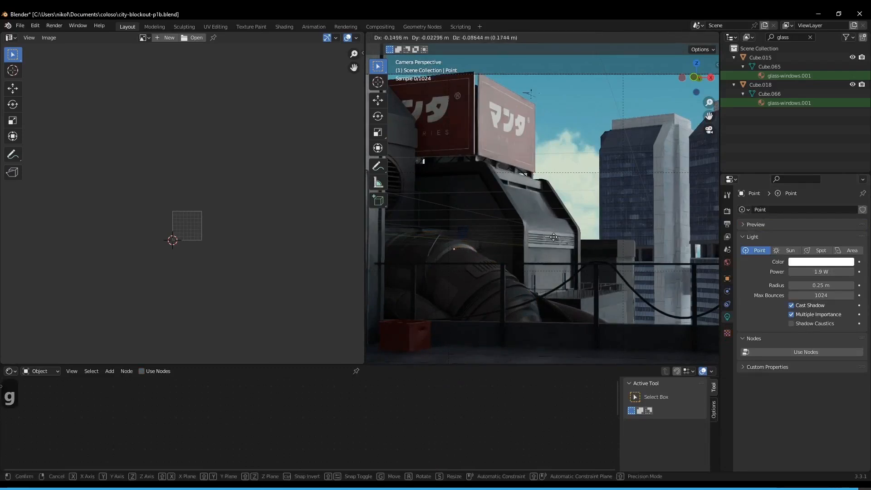
left_click(584, 248)
middle_click_drag(590, 223, 598, 203, "shift")
scroll(605, 252, "down", 2)
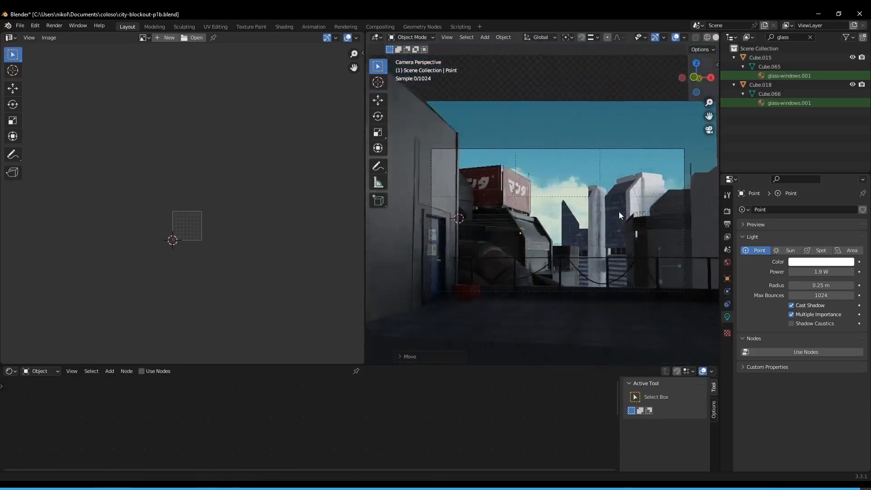
scroll(619, 211, "up", 1)
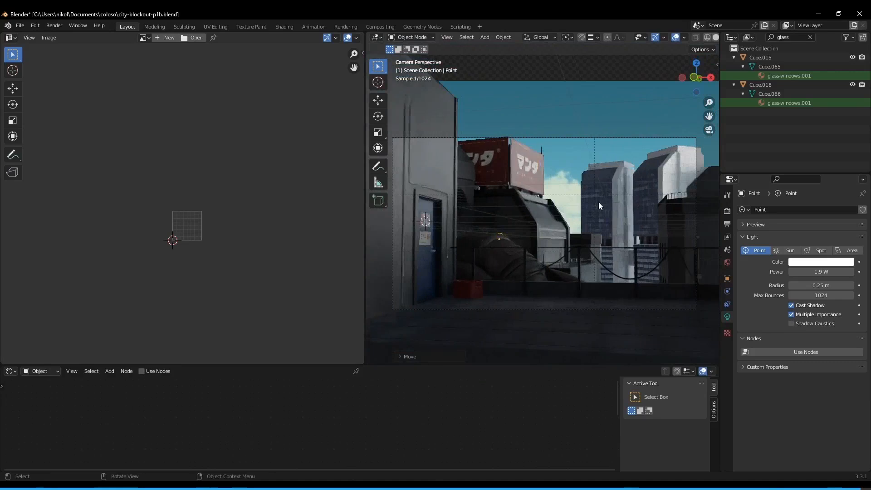
middle_click_drag(584, 199, 588, 199, "shift")
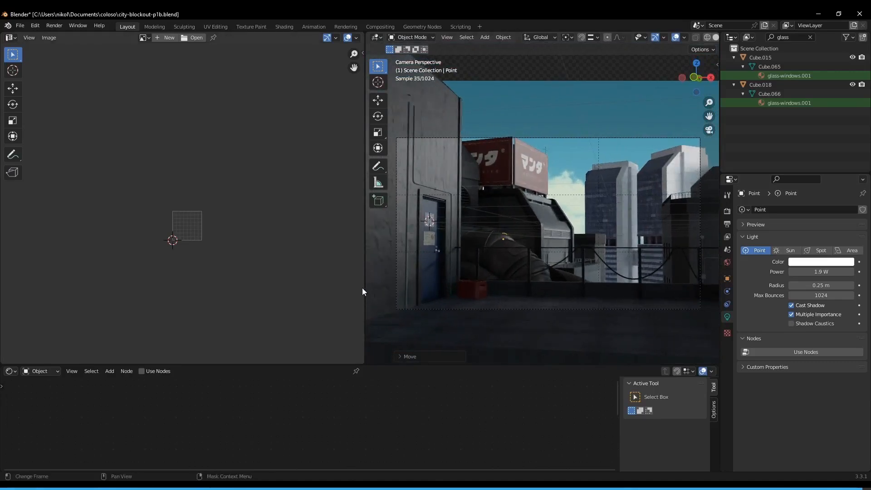
- Widen the 3D viewport and examine the full rendered camera frame
left_click_drag(363, 288, 221, 282)
middle_click_drag(477, 235, 497, 230, "shift")
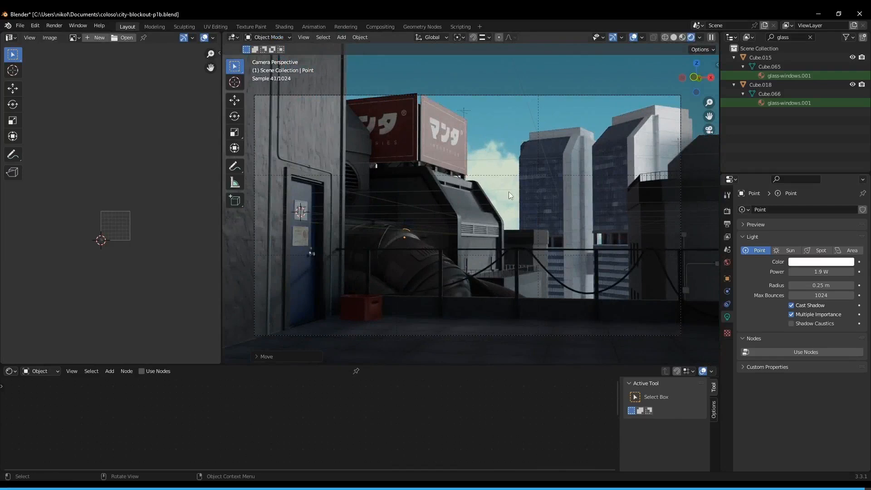
scroll(507, 187, "down", 2)
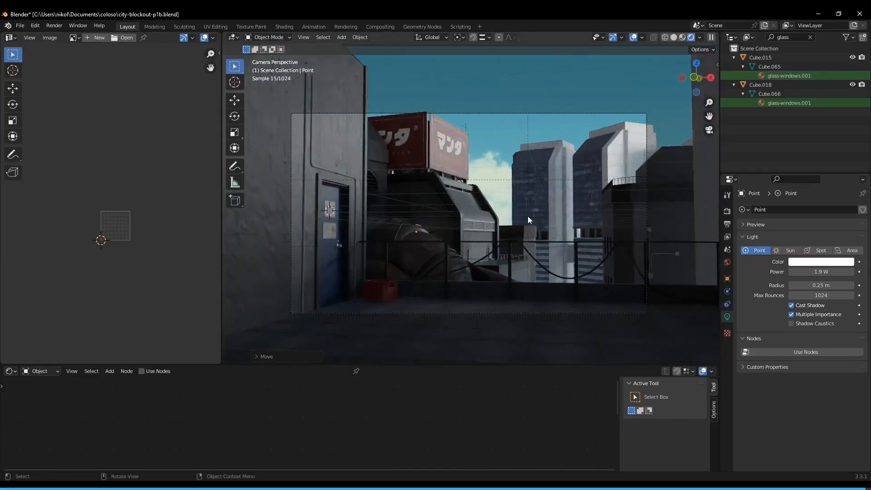
scroll(528, 213, "up", 1)
middle_click_drag(511, 205, 520, 205, "shift")
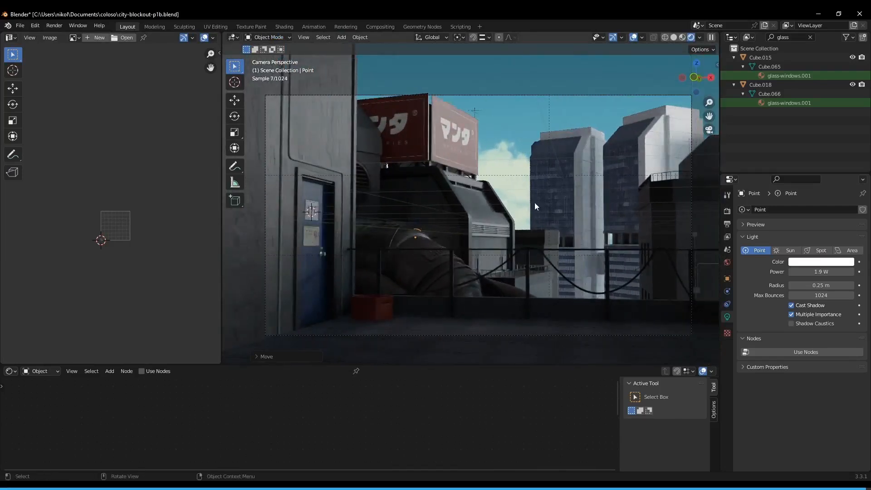
- Select the dark building block behind the railing
left_click(551, 239)
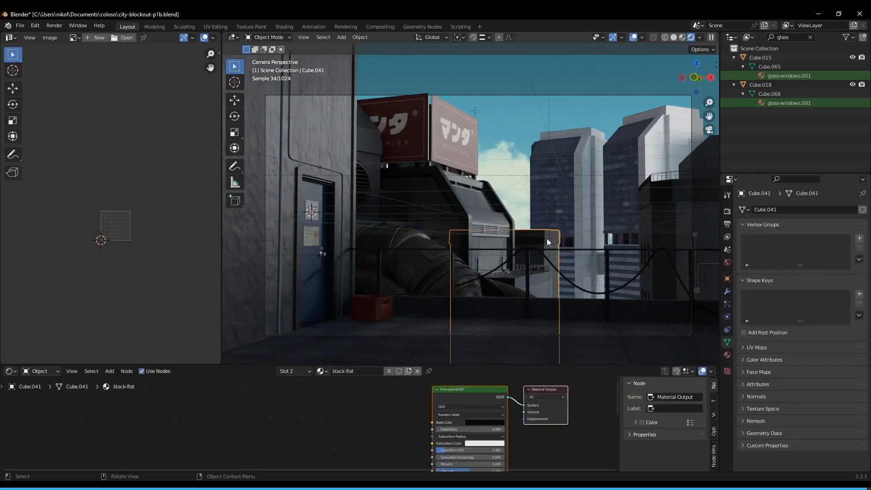